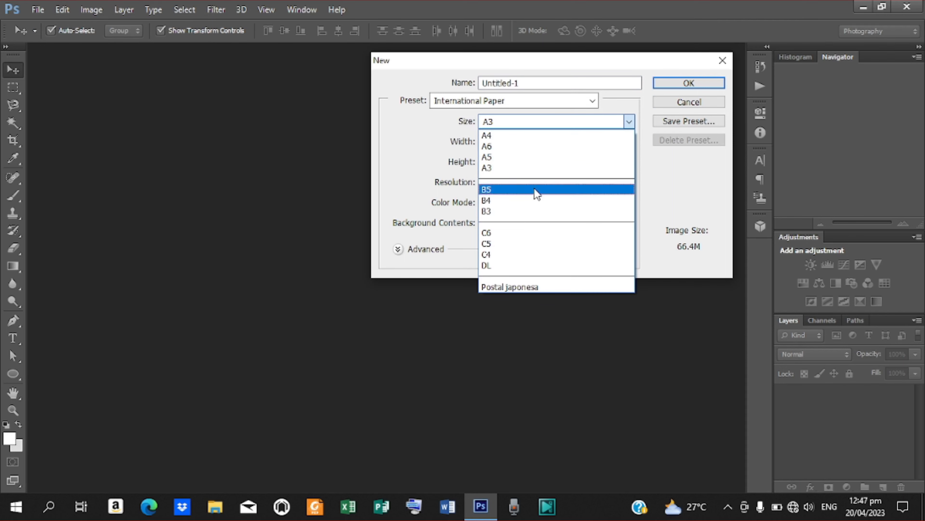
# - Create a blank white A3 document and rotate the canvas 90° clockwise into landscape
pyautogui.click(535, 171)
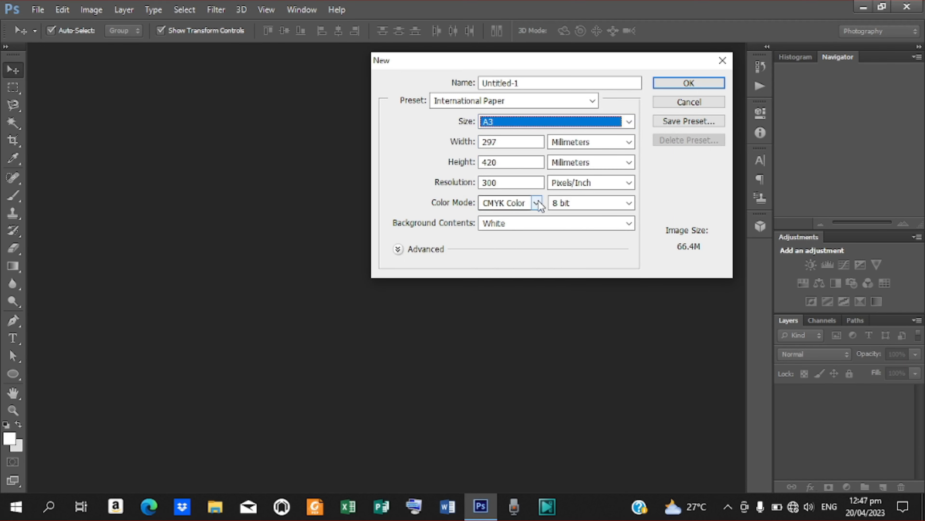
pyautogui.click(689, 81)
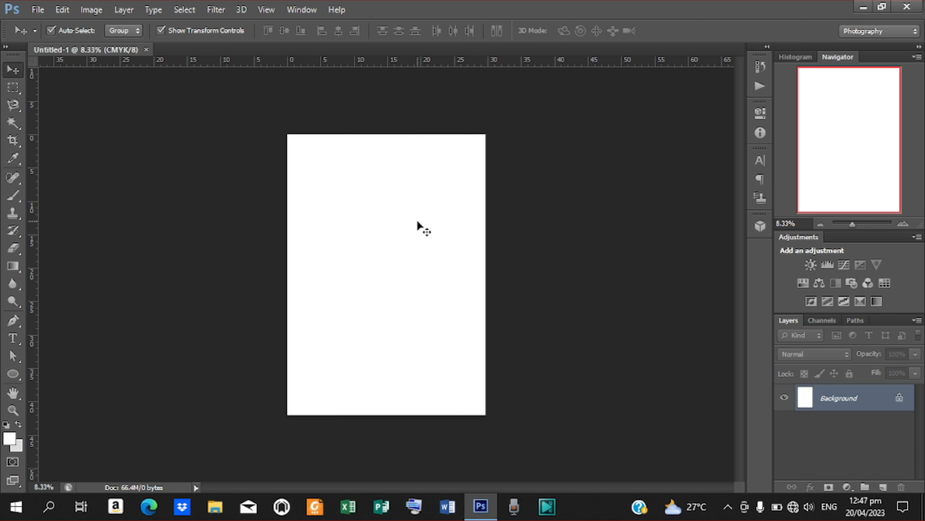
pyautogui.click(92, 9)
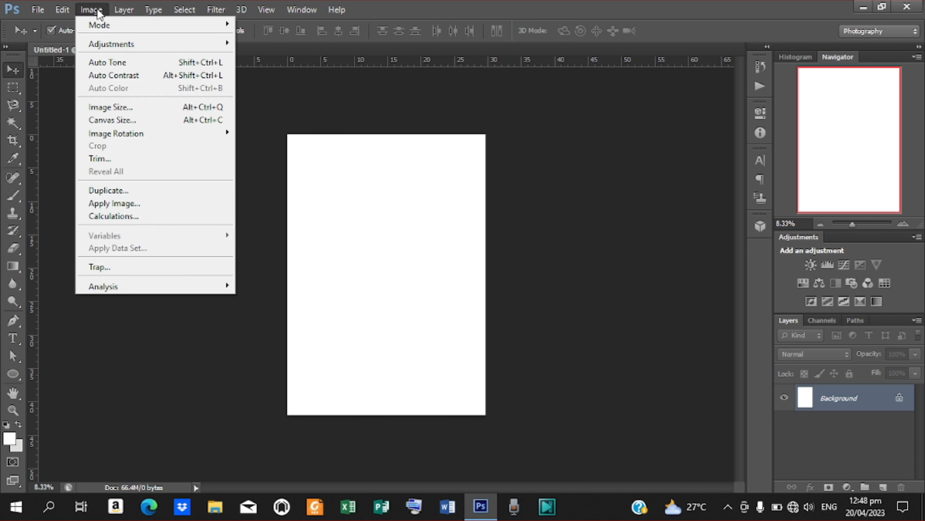
pyautogui.moveTo(133, 139)
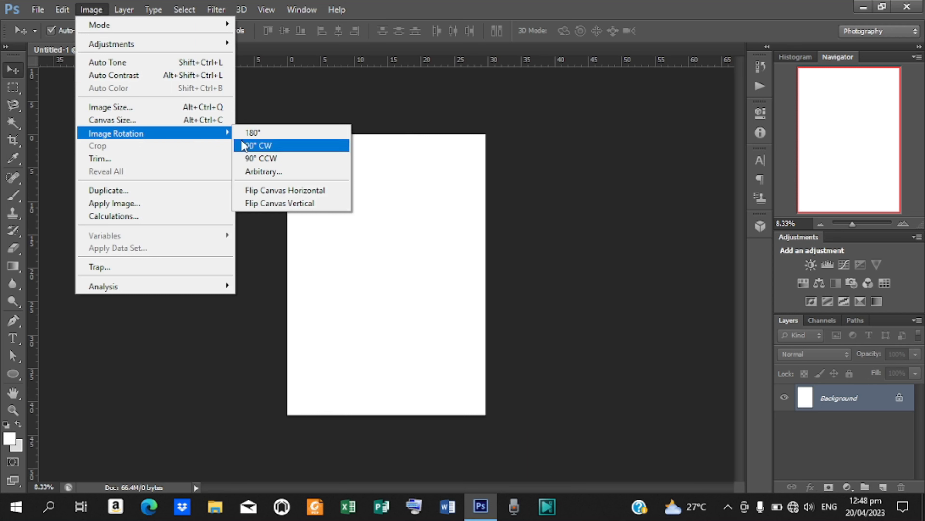
pyautogui.click(273, 146)
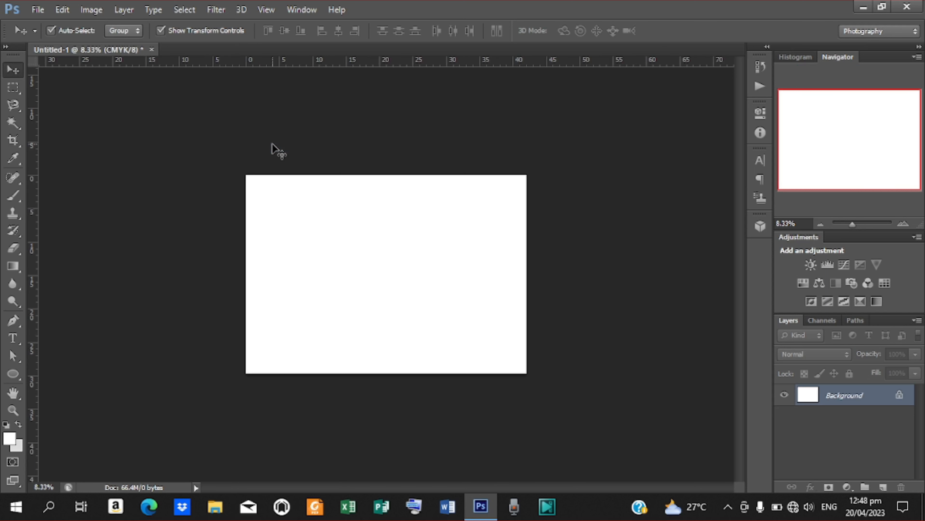
pyautogui.hotkey('ctrl', '+')
pyautogui.hotkey('ctrl', '+')
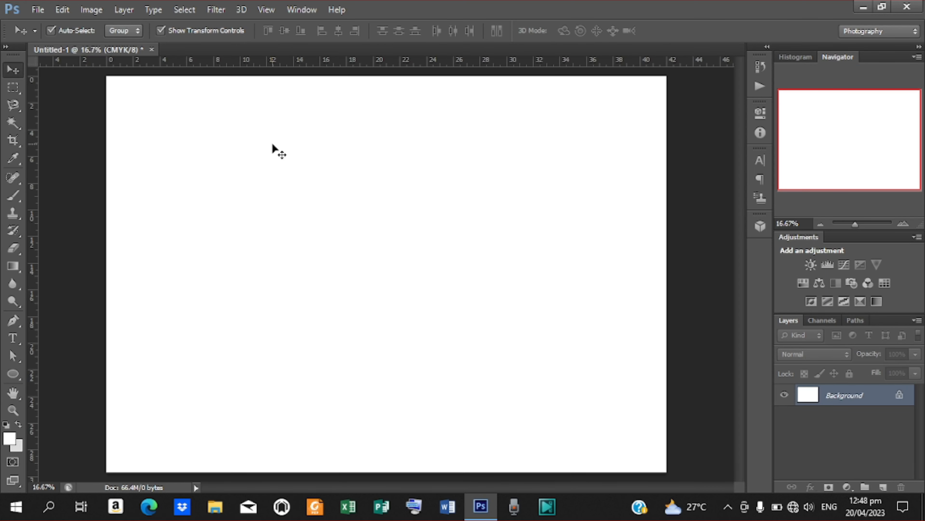
pyautogui.hotkey('ctrl', '-')
pyautogui.hotkey('ctrl', '-')
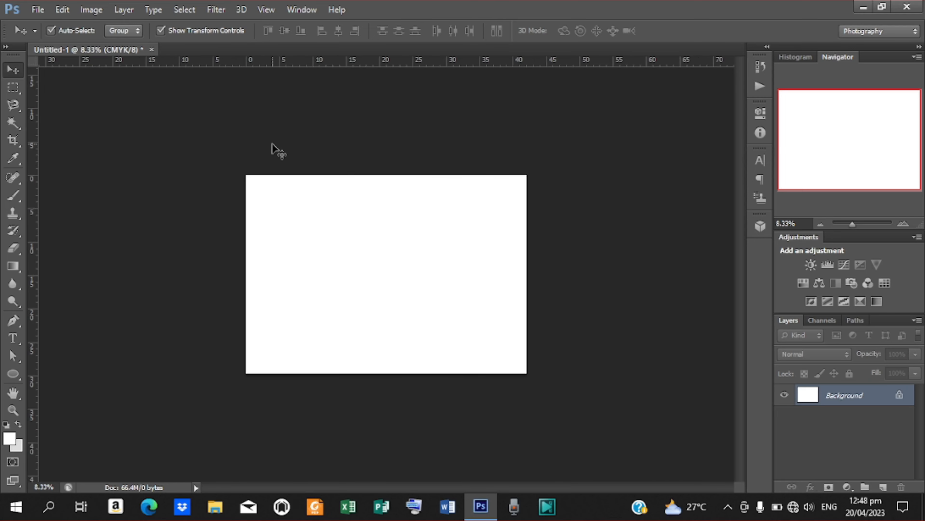
pyautogui.hotkey('ctrl', '+')
pyautogui.hotkey('ctrl', '+')
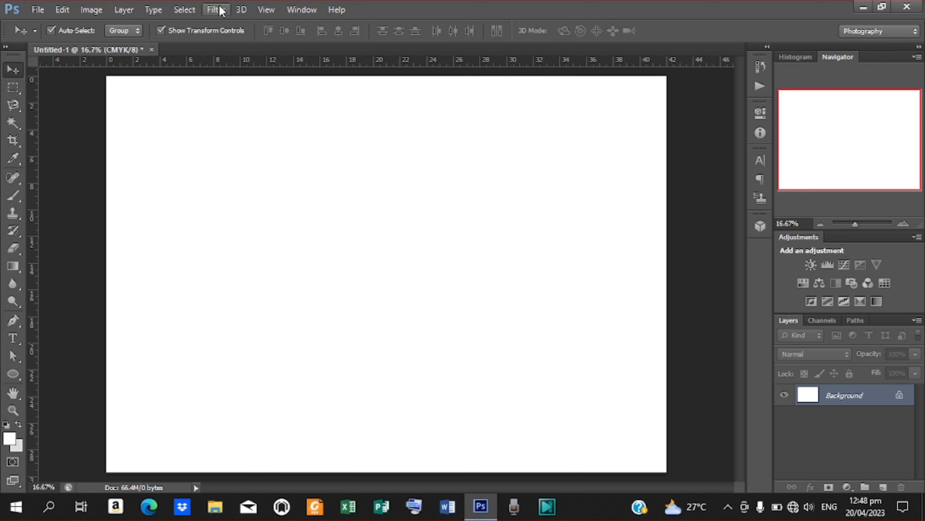
# - Add a vertical guide at 50% across the page
pyautogui.click(265, 10)
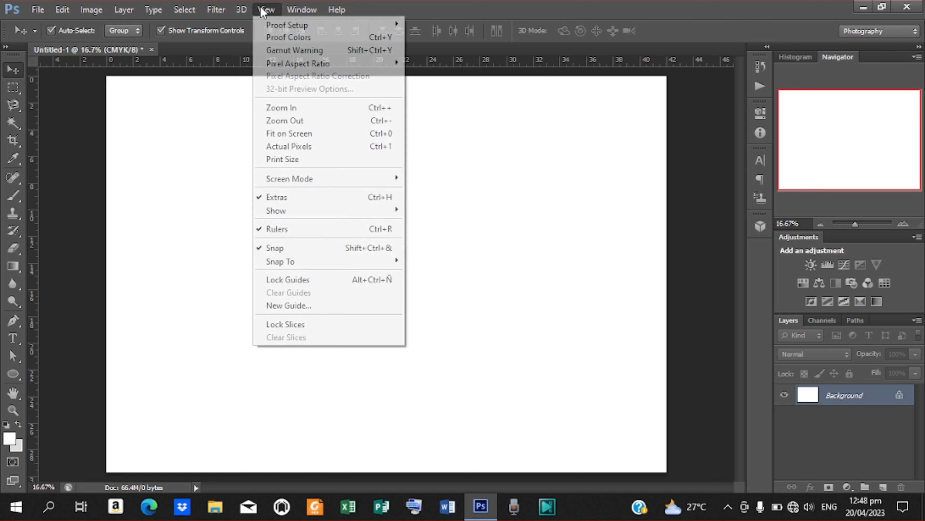
pyautogui.click(300, 307)
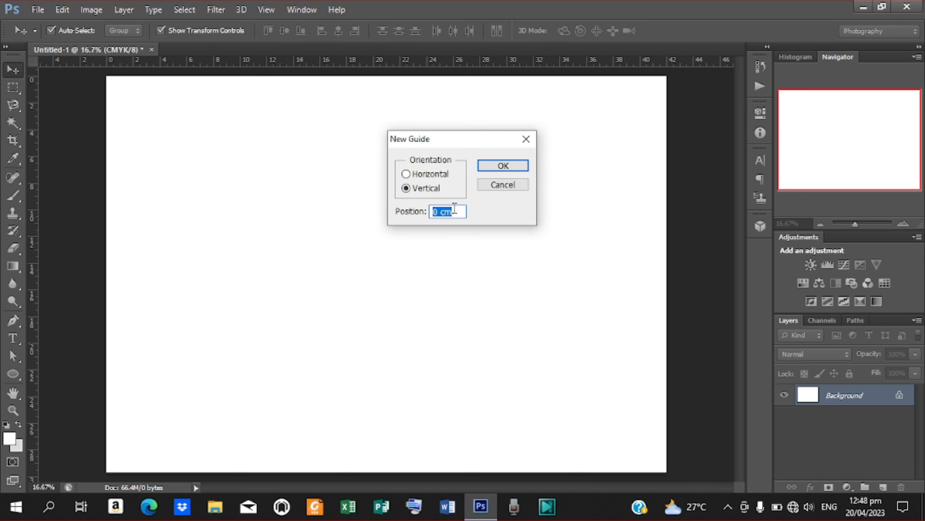
pyautogui.write('50')
pyautogui.press('Return')
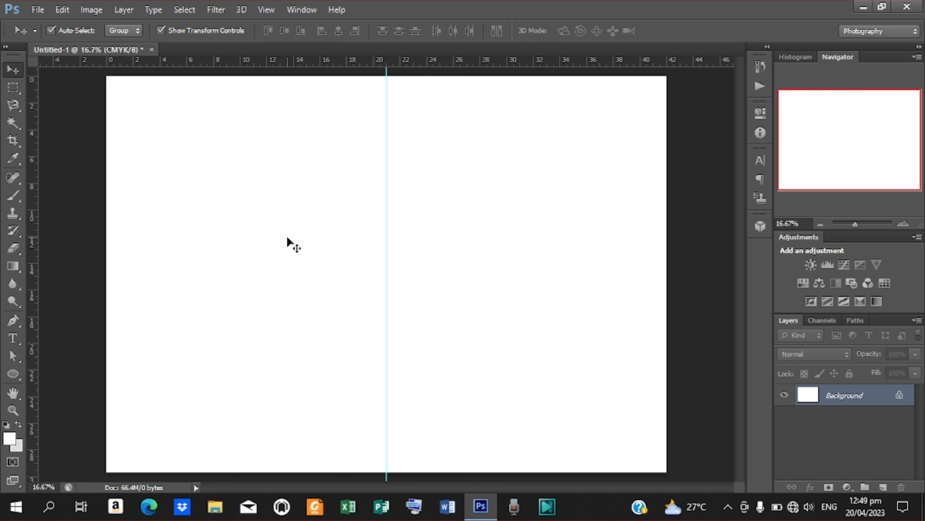
# - Add a horizontal guide at 50% height
pyautogui.click(265, 10)
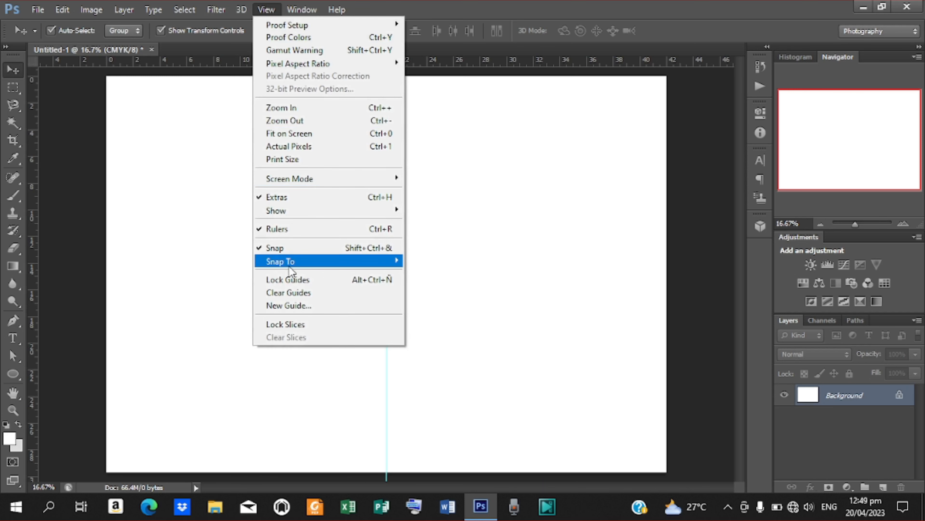
pyautogui.click(289, 306)
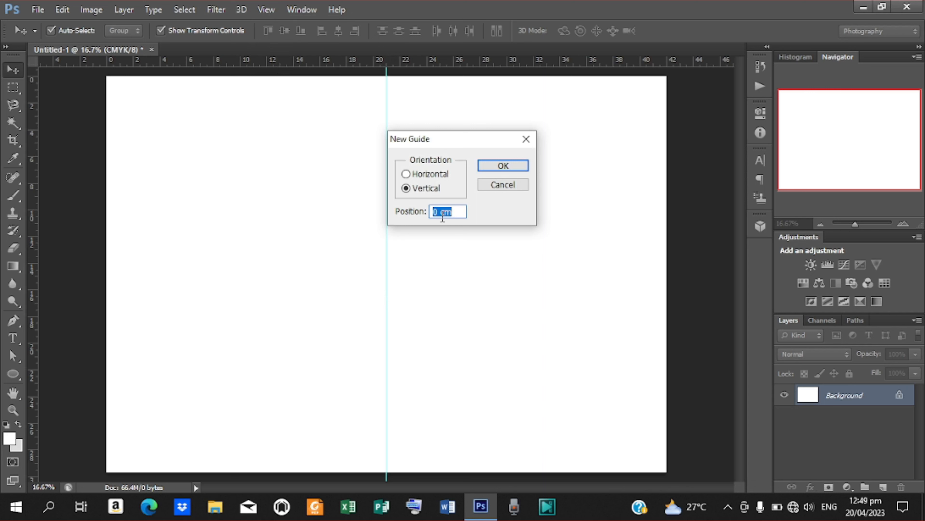
pyautogui.click(406, 174)
pyautogui.click(455, 211)
pyautogui.moveTo(456, 212); pyautogui.dragTo(404, 199)
pyautogui.write('50%')
pyautogui.press('Return')
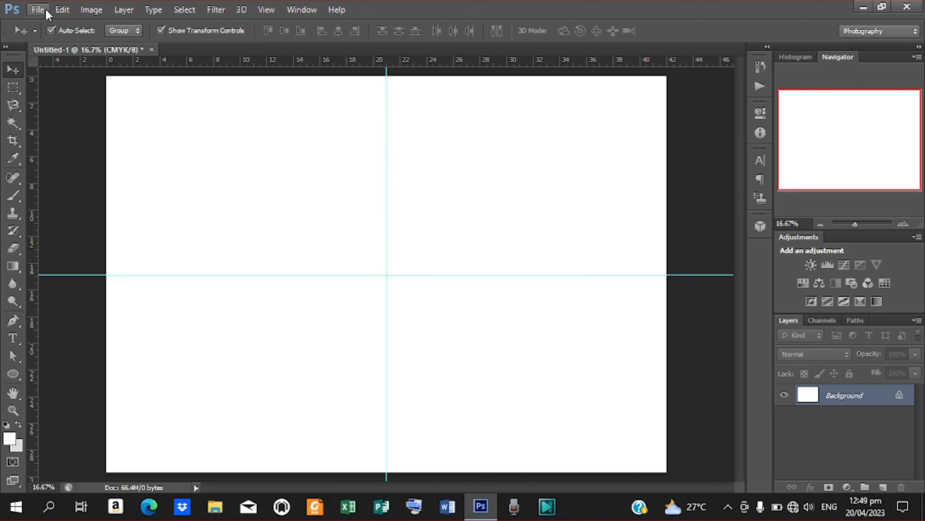
pyautogui.click(37, 10)
# - Place the pink clouds image and scale it over the right half of the page
pyautogui.click(74, 230)
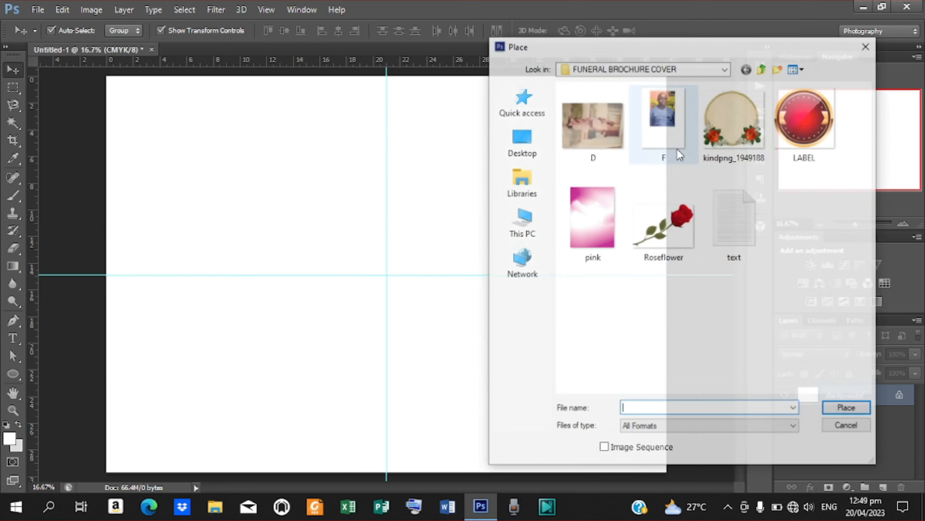
pyautogui.click(605, 221)
pyautogui.click(844, 409)
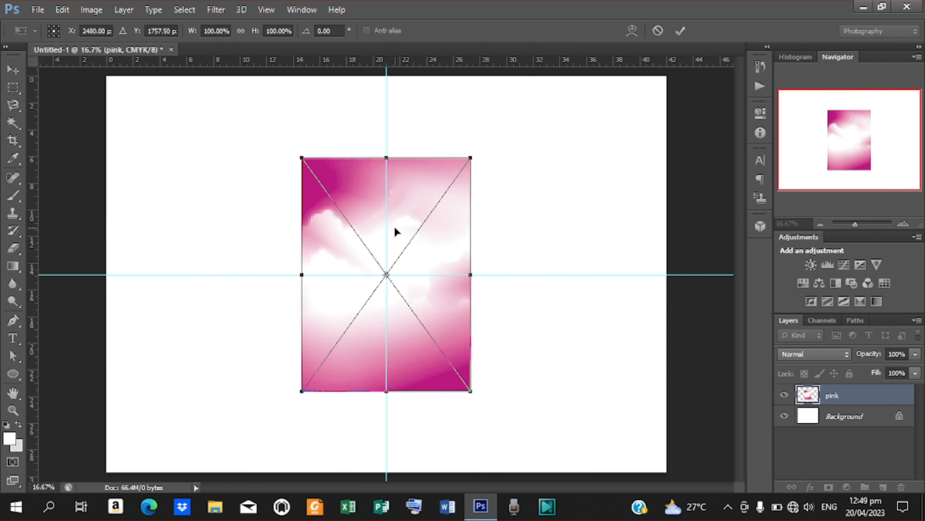
pyautogui.moveTo(394, 227); pyautogui.dragTo(539, 235)
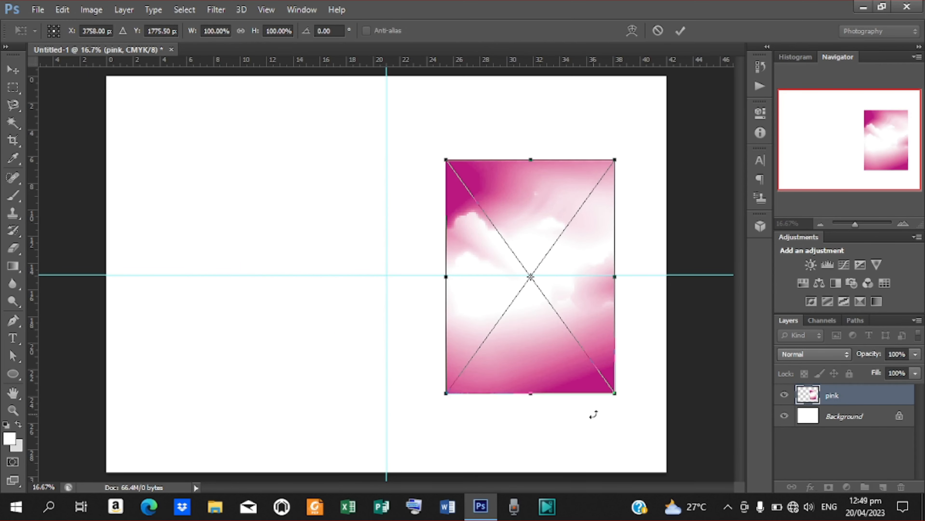
pyautogui.moveTo(614, 394); pyautogui.dragTo(684, 466)
pyautogui.press('Up')
pyautogui.press('Up')
pyautogui.press('Up')
pyautogui.press('Up')
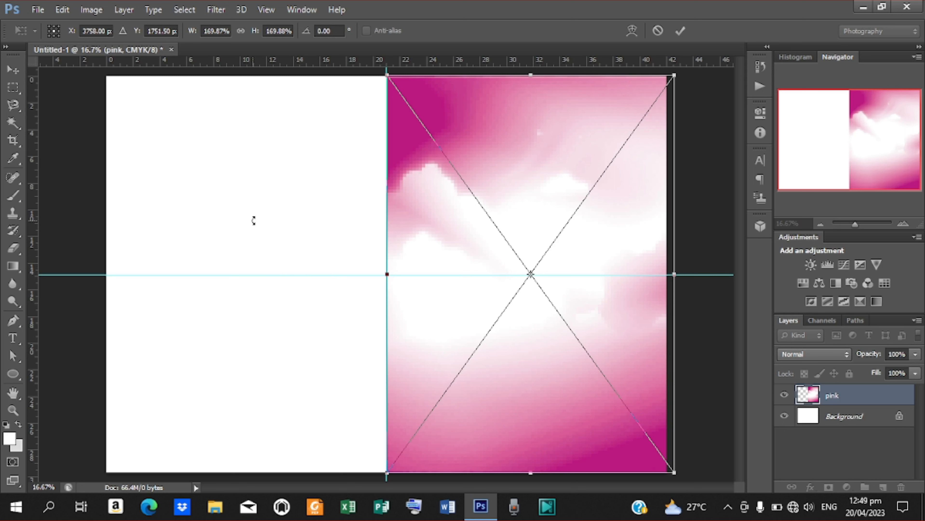
pyautogui.click(680, 31)
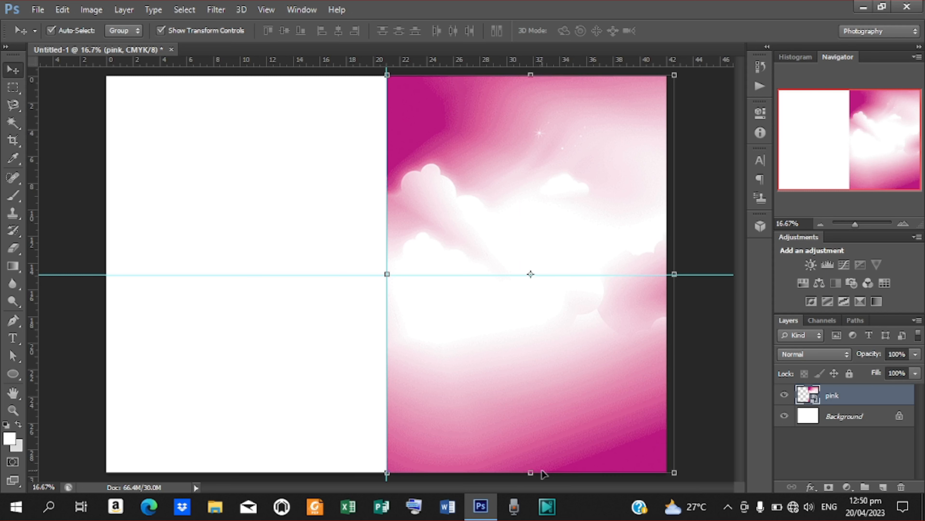
# - Align the pink image to the centre guide and bottom edge, then commit its placement
pyautogui.moveTo(530, 473); pyautogui.dragTo(531, 478)
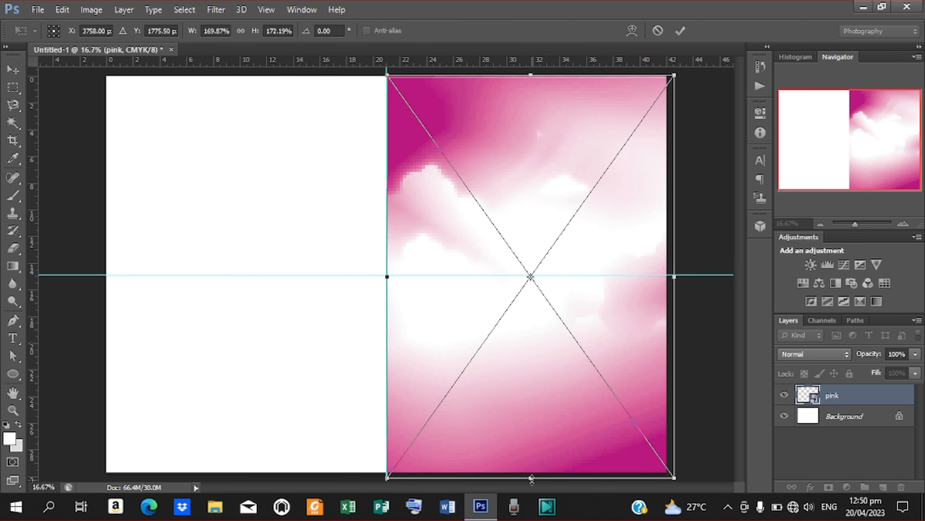
pyautogui.hotkey('ctrl', '+')
pyautogui.hotkey('ctrl', '+')
pyautogui.hotkey('ctrl', '+')
pyautogui.hotkey('ctrl', '+')
pyautogui.hotkey('ctrl', '+')
pyautogui.hotkey('ctrl', '+')
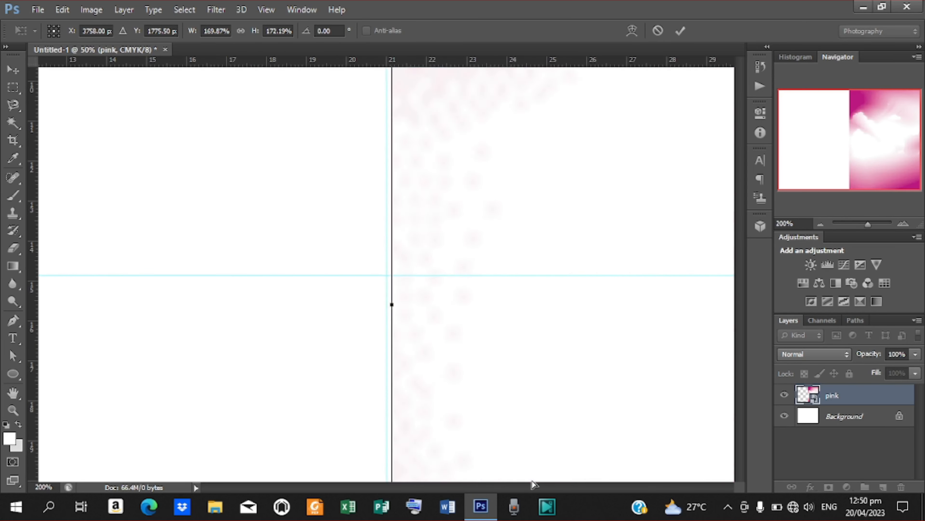
pyautogui.hotkey('ctrl', '+')
pyautogui.hotkey('ctrl', '+')
pyautogui.hotkey('ctrl', '+')
pyautogui.hotkey('ctrl', '+')
pyautogui.hotkey('ctrl', '+')
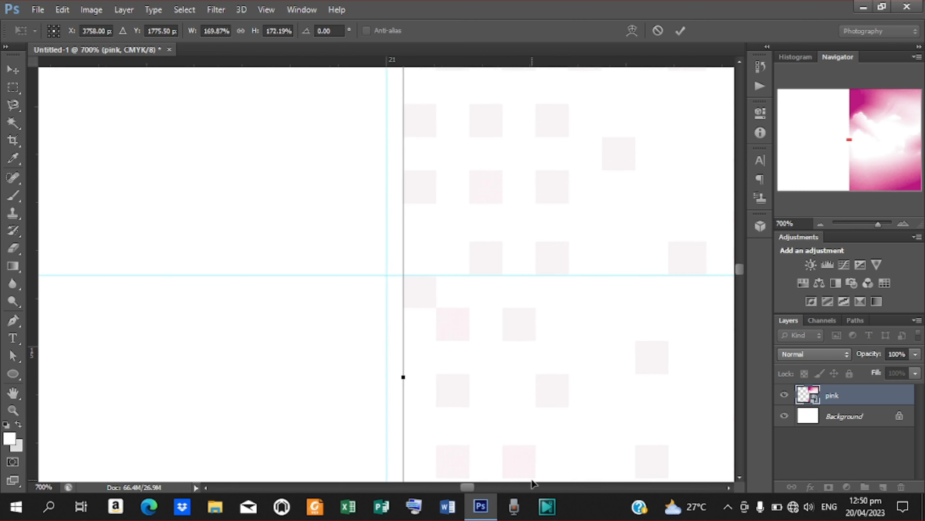
pyautogui.hotkey('ctrl', '+')
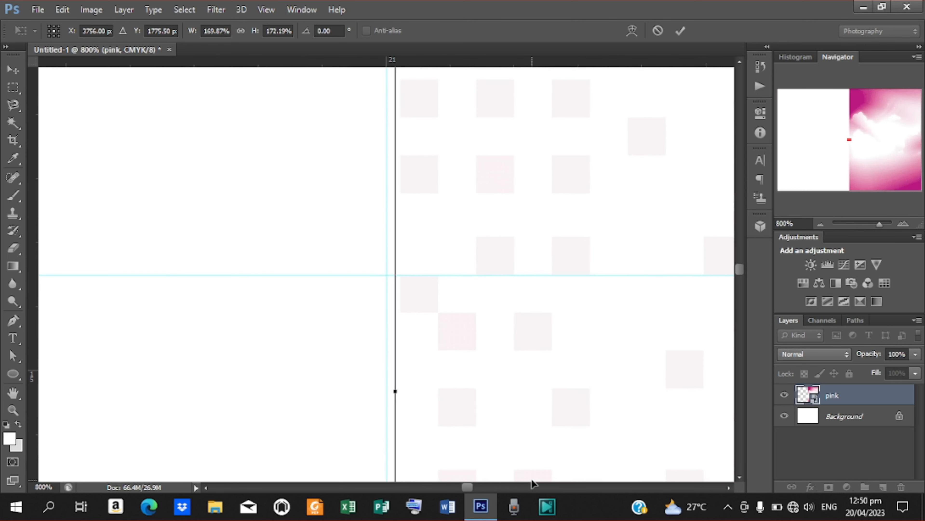
pyautogui.press('Left')
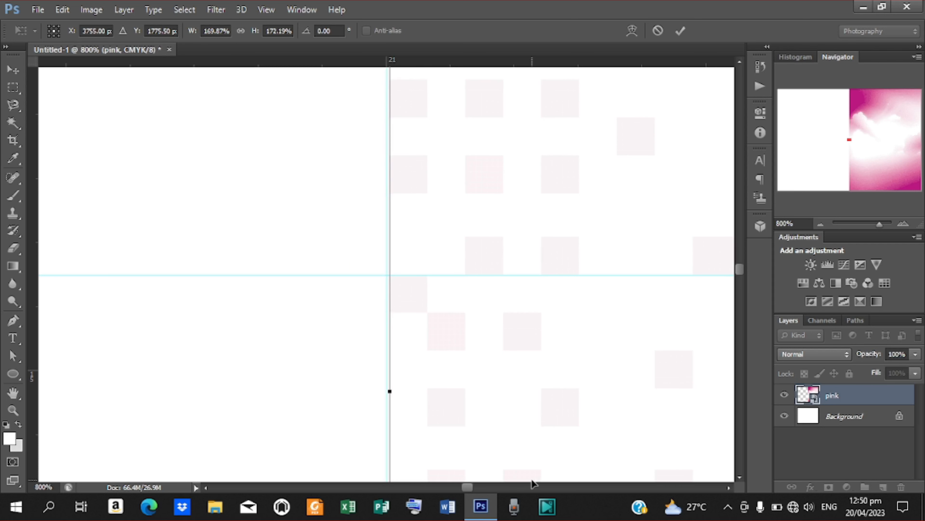
pyautogui.hotkey('ctrl', '0')
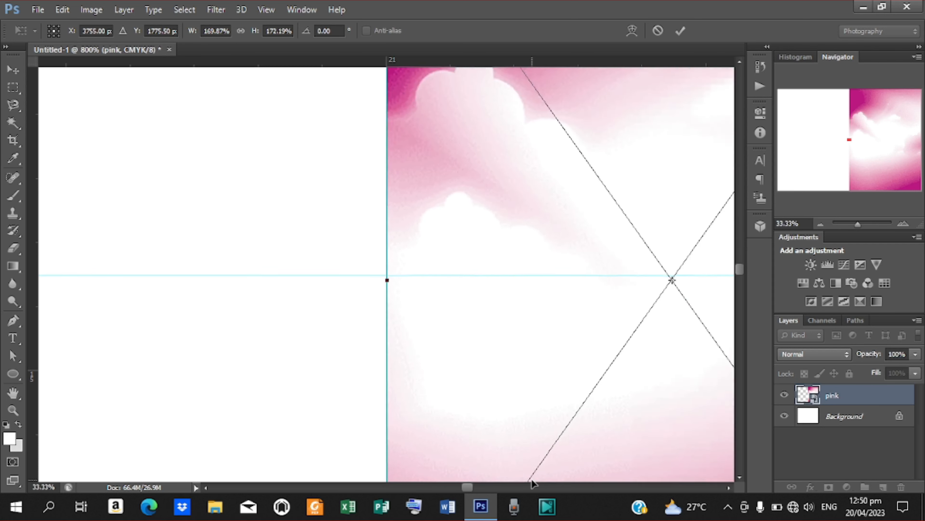
pyautogui.hotkey('ctrl', '-')
pyautogui.hotkey('ctrl', '-')
pyautogui.hotkey('ctrl', '-')
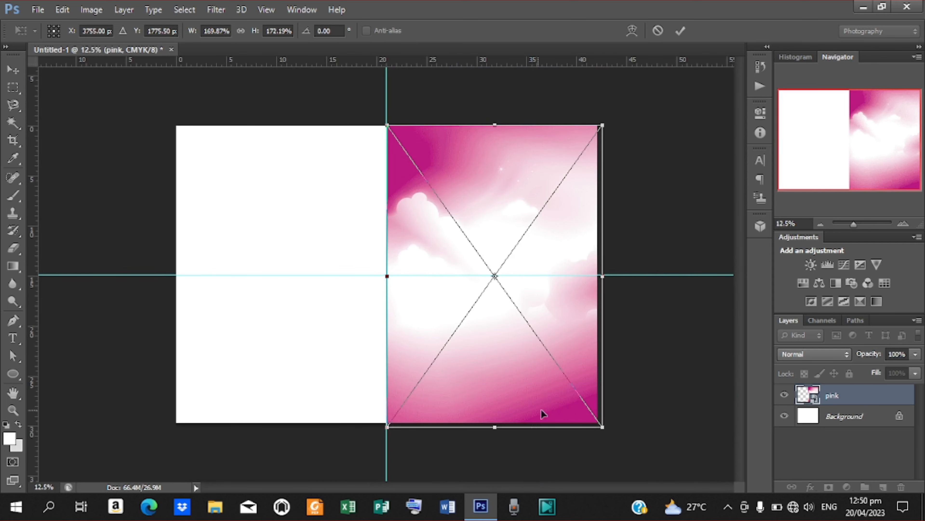
pyautogui.press('Up')
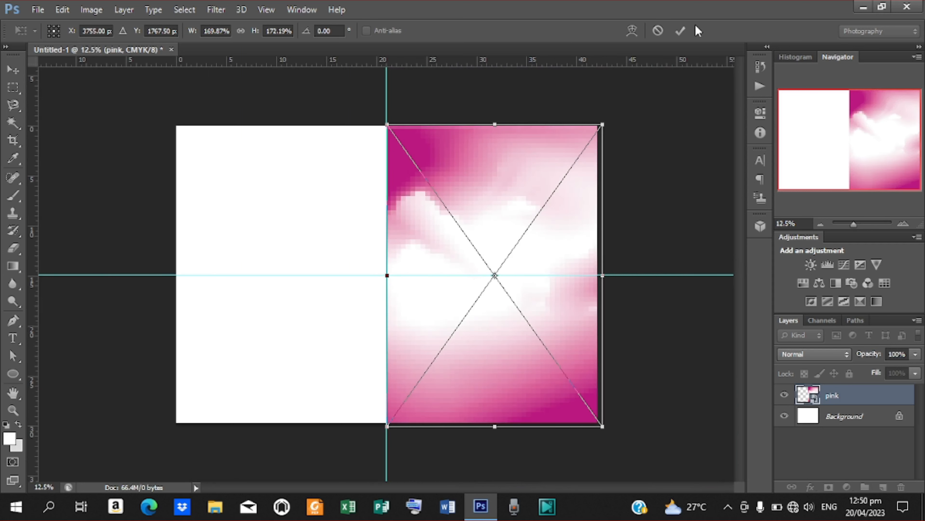
pyautogui.click(681, 32)
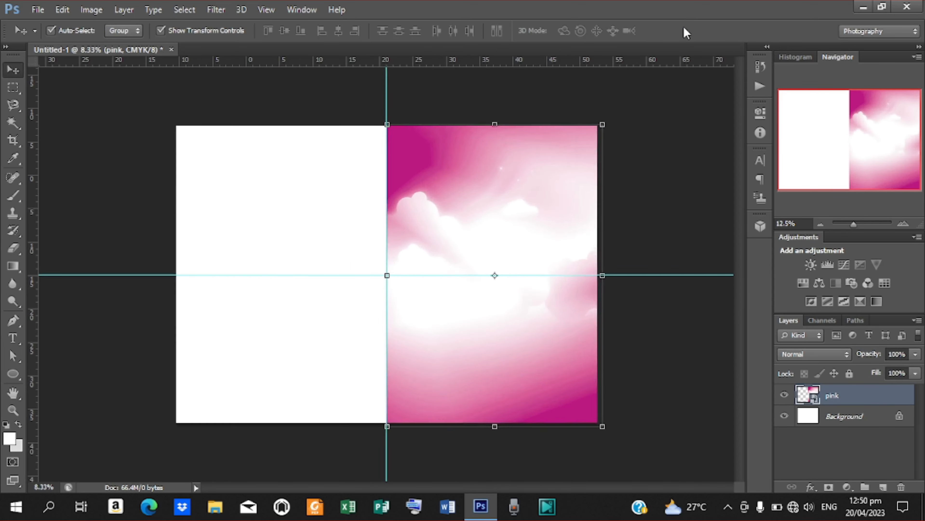
pyautogui.hotkey('ctrl', '+')
pyautogui.click(688, 221)
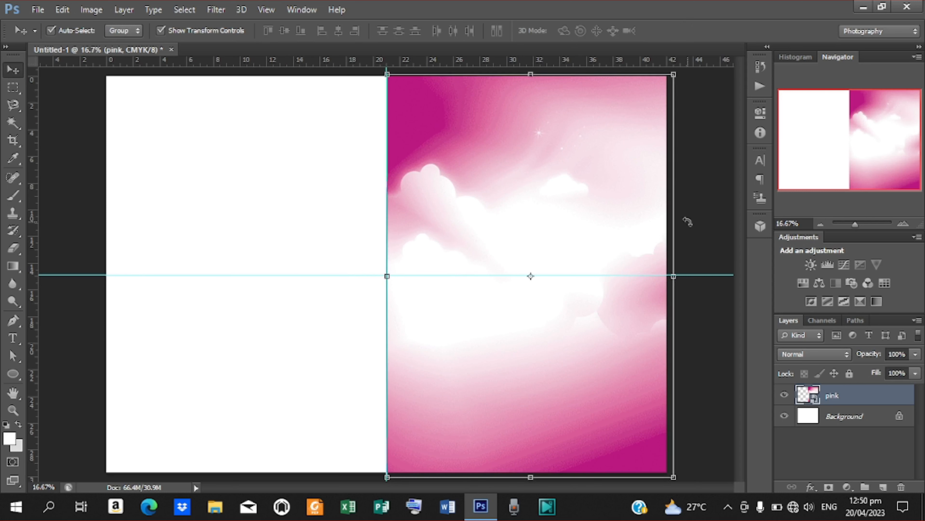
pyautogui.click(681, 31)
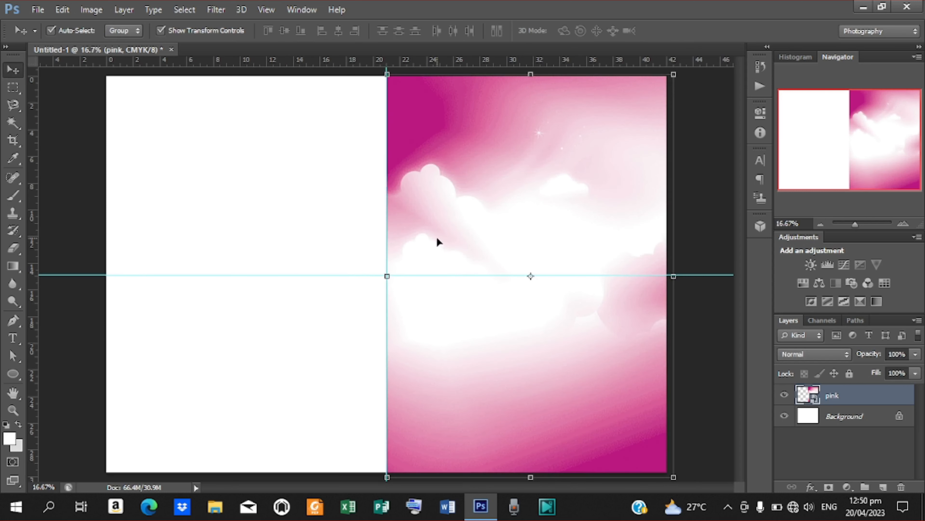
# - Draw a wide white rectangle across the pink right-hand page
pyautogui.click(15, 373)
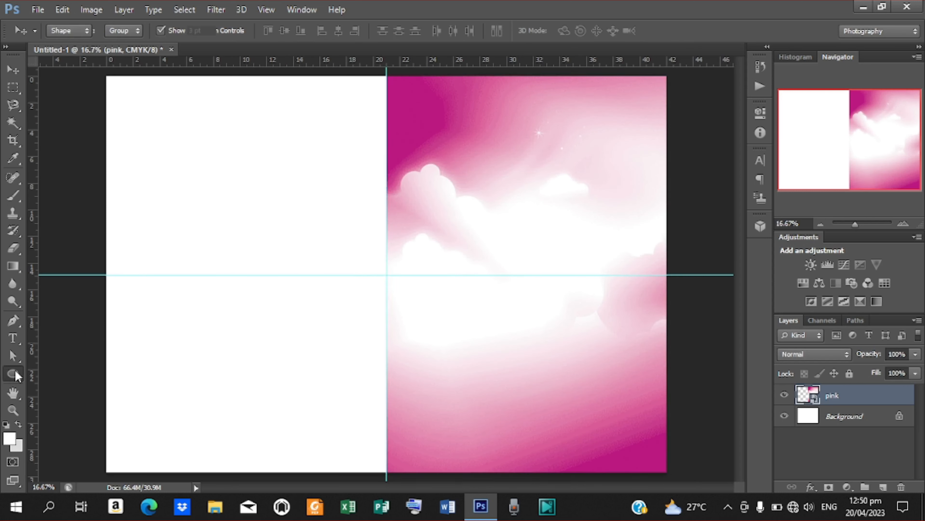
pyautogui.click(64, 371)
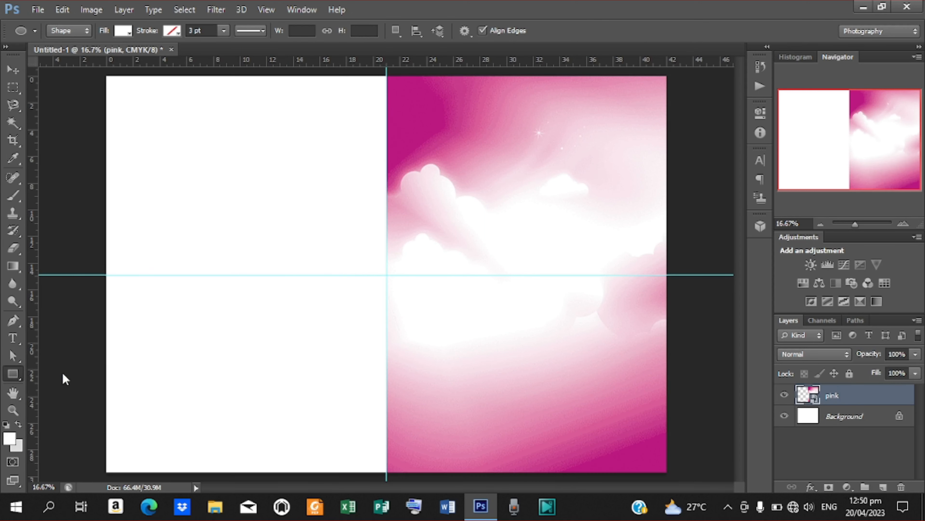
pyautogui.hotkey('ctrl', '+')
pyautogui.hotkey('ctrl', '+')
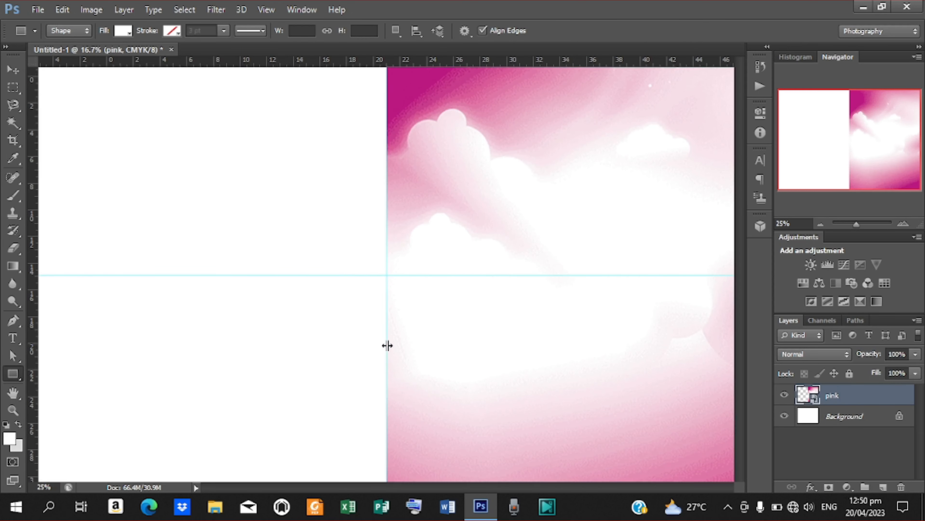
pyautogui.moveTo(739, 282); pyautogui.dragTo(742, 343)
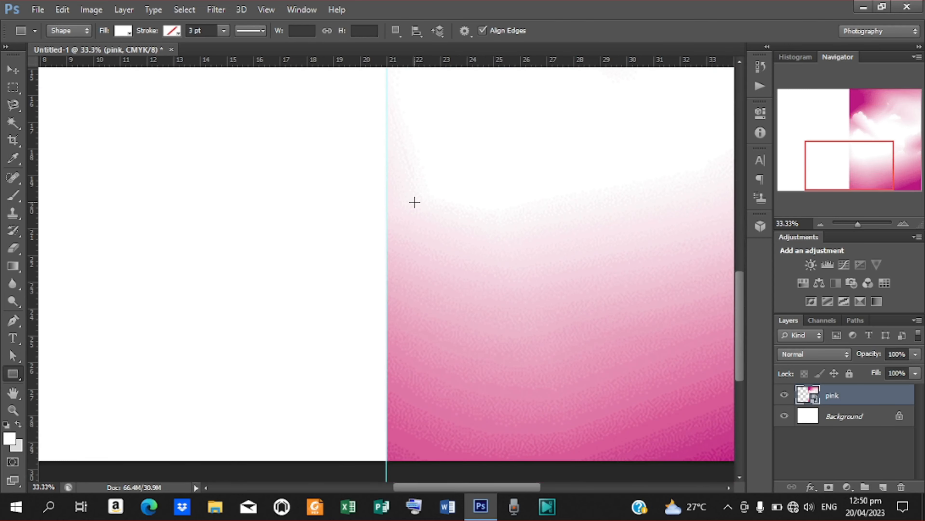
pyautogui.moveTo(385, 248); pyautogui.dragTo(726, 331)
# - Nudge the white band up and slightly left
pyautogui.click(11, 71)
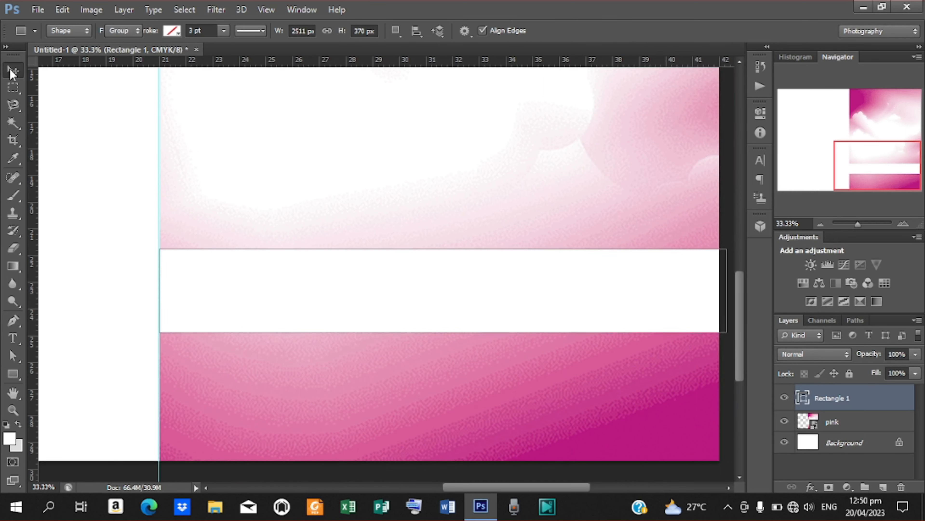
pyautogui.press('Up')
pyautogui.press('Up')
pyautogui.press('Up')
pyautogui.press('Up')
pyautogui.press('Up')
pyautogui.press('Up')
pyautogui.press('Up')
pyautogui.press('Up')
pyautogui.press('Up')
pyautogui.press('Up')
pyautogui.press('Up')
pyautogui.press('Up')
pyautogui.press('Up')
pyautogui.press('Up')
pyautogui.press('Up')
pyautogui.press('Up')
pyautogui.press('Up')
pyautogui.press('Up')
pyautogui.press('Up')
pyautogui.press('Up')
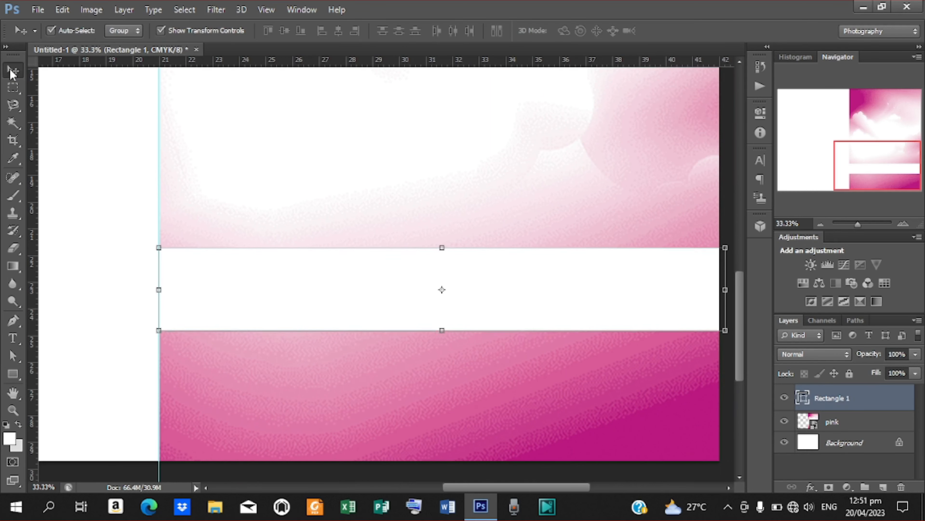
pyautogui.press('Up')
pyautogui.press('Up')
pyautogui.press('Up')
pyautogui.press('Up')
pyautogui.press('Up')
pyautogui.press('Up')
pyautogui.press('Up')
pyautogui.press('Up')
pyautogui.press('Up')
pyautogui.press('Up')
pyautogui.press('Up')
pyautogui.press('Up')
pyautogui.press('Up')
pyautogui.press('Up')
pyautogui.press('Up')
pyautogui.press('Up')
pyautogui.press('Up')
pyautogui.press('Up')
pyautogui.press('Up')
pyautogui.press('Up')
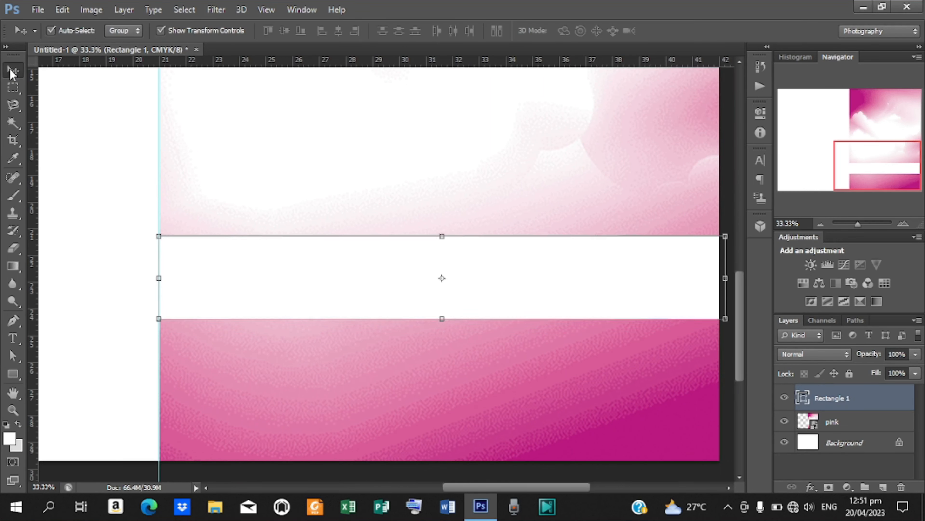
pyautogui.press('Up')
pyautogui.press('Up')
pyautogui.press('Up')
pyautogui.press('Up')
pyautogui.press('Up')
pyautogui.press('Up')
pyautogui.press('Up')
pyautogui.press('Up')
pyautogui.press('Up')
pyautogui.press('Up')
pyautogui.press('Up')
pyautogui.press('Up')
pyautogui.press('Up')
pyautogui.press('Up')
pyautogui.press('Up')
pyautogui.press('Up')
pyautogui.press('Up')
pyautogui.press('Up')
pyautogui.press('Up')
pyautogui.press('Up')
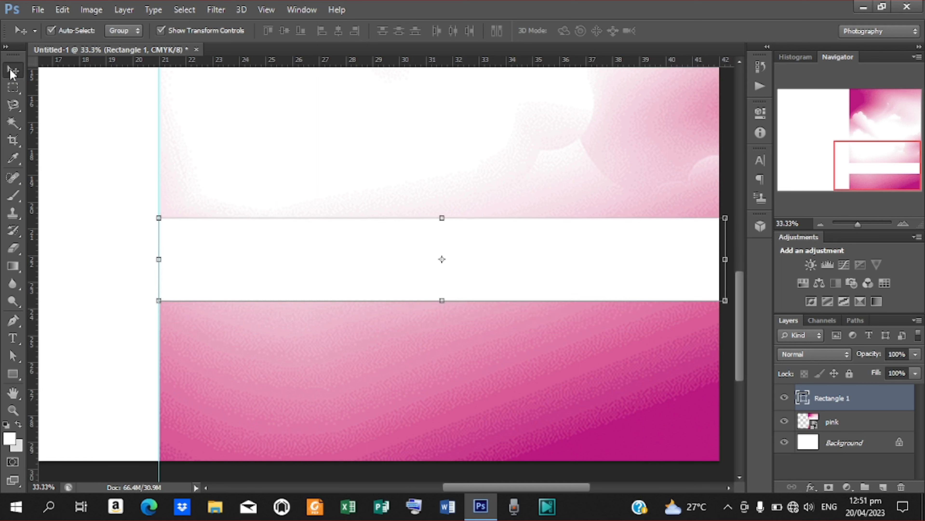
pyautogui.press('Up')
pyautogui.press('Up')
pyautogui.press('Up')
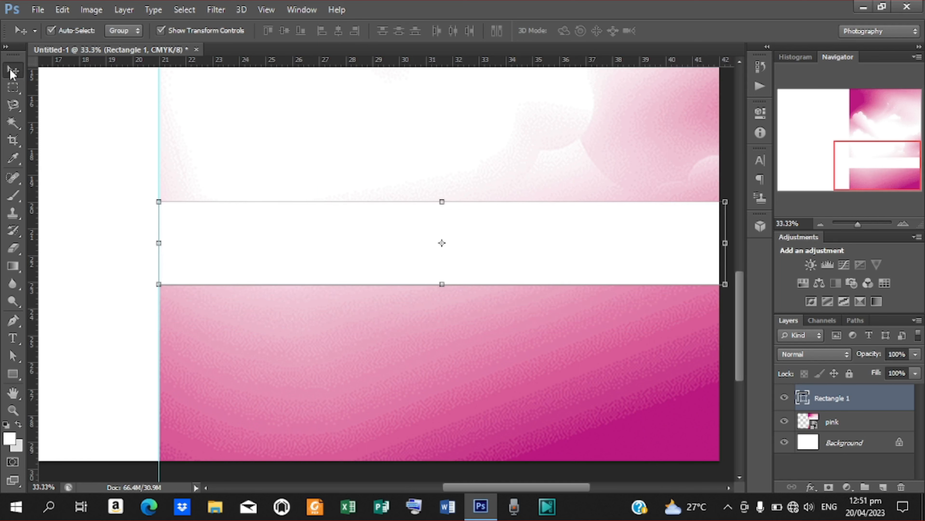
pyautogui.press('Left')
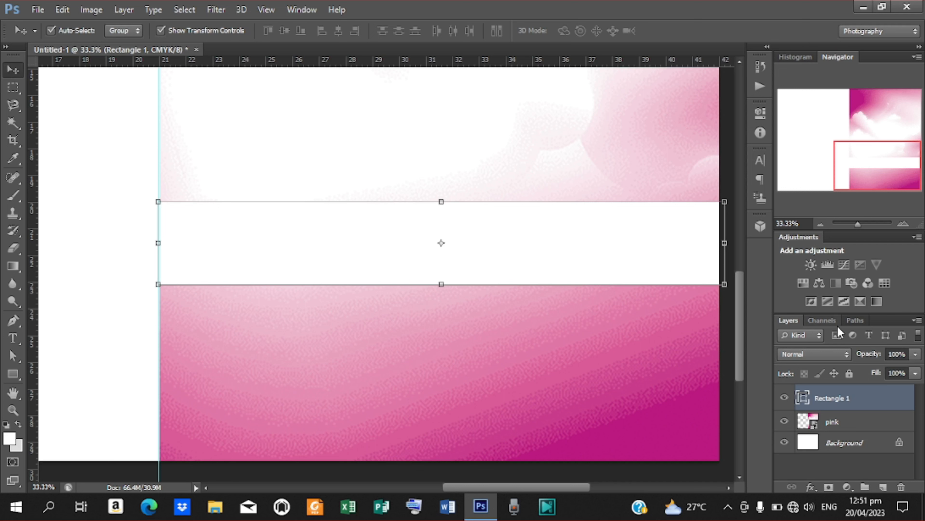
# - Add a gradient overlay to Rectangle 1 with a dark magenta start colour
pyautogui.rightClick(829, 400)
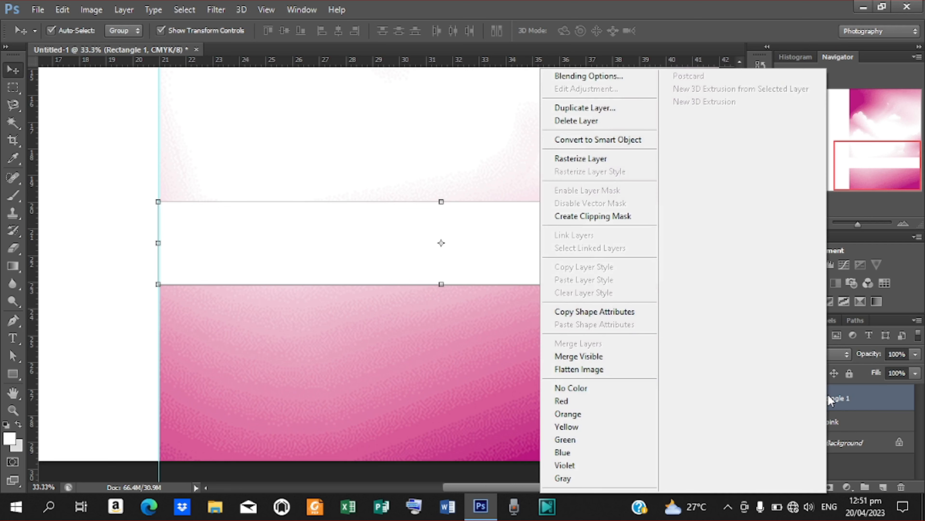
pyautogui.click(614, 76)
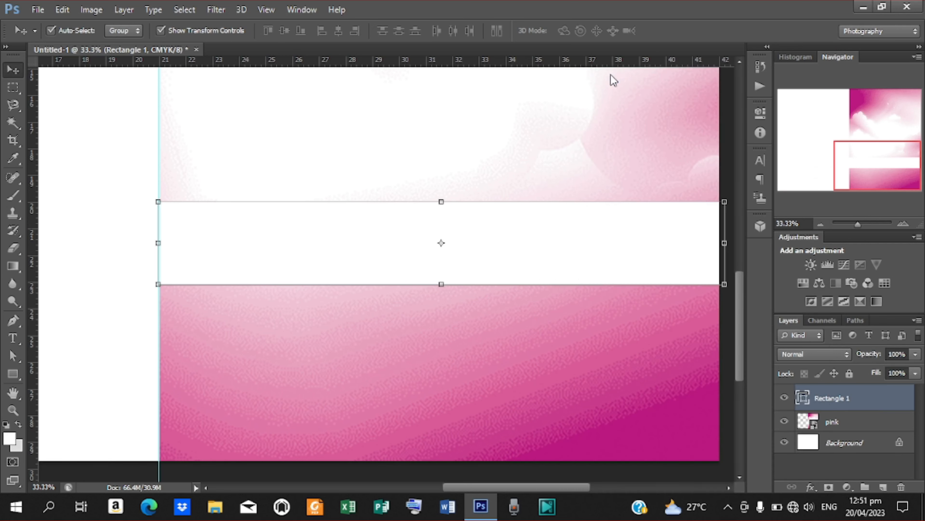
pyautogui.moveTo(618, 113); pyautogui.dragTo(683, 110)
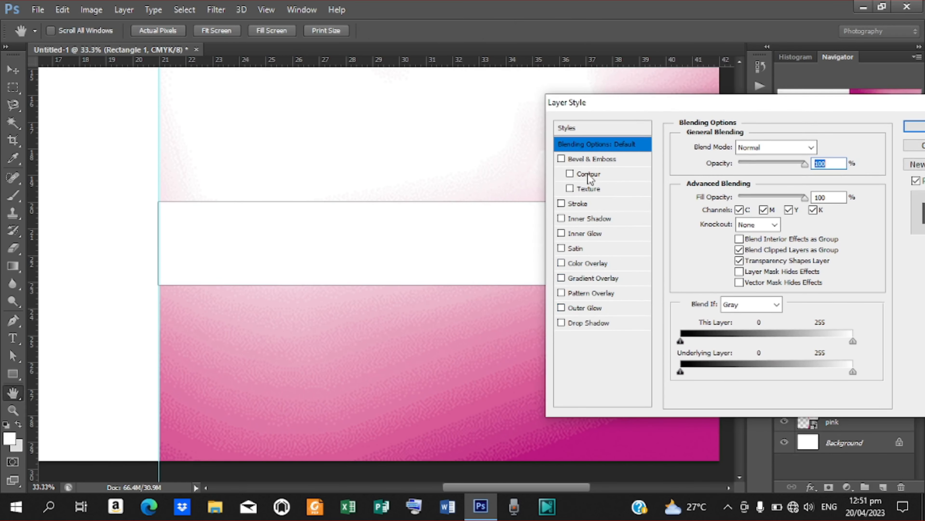
pyautogui.click(590, 279)
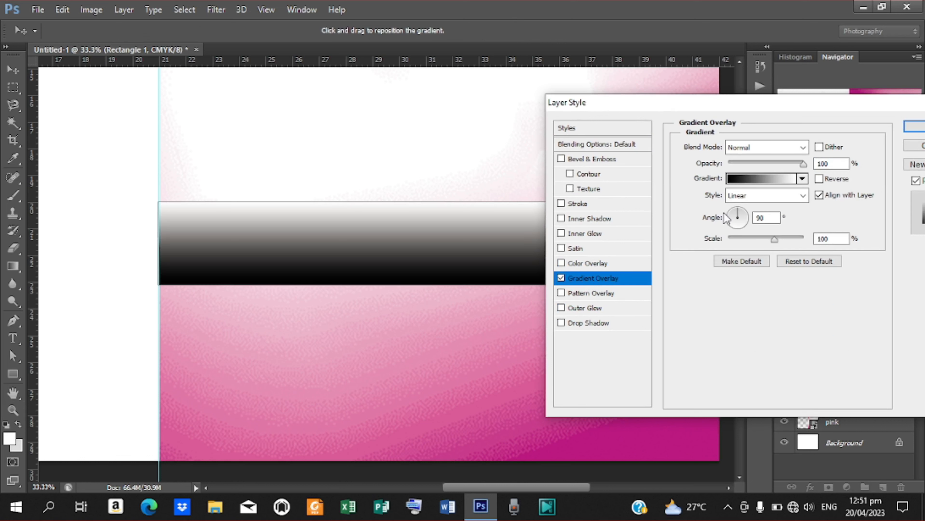
pyautogui.click(758, 179)
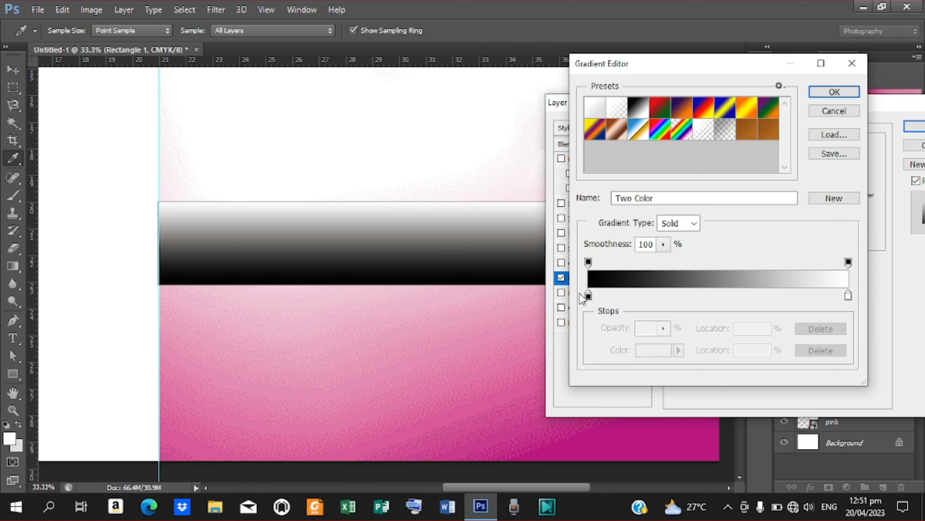
pyautogui.click(588, 295)
pyautogui.doubleClick(587, 295)
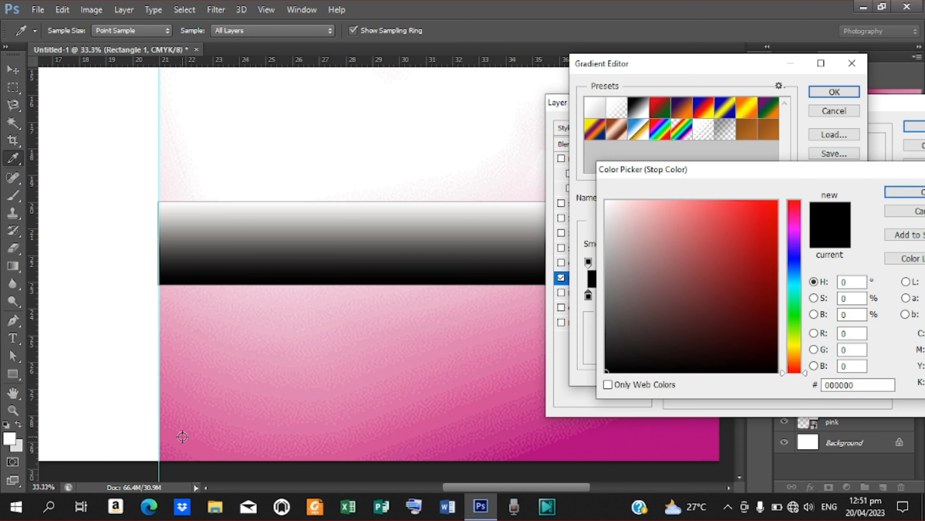
pyautogui.click(609, 444)
pyautogui.moveTo(758, 263); pyautogui.dragTo(780, 276)
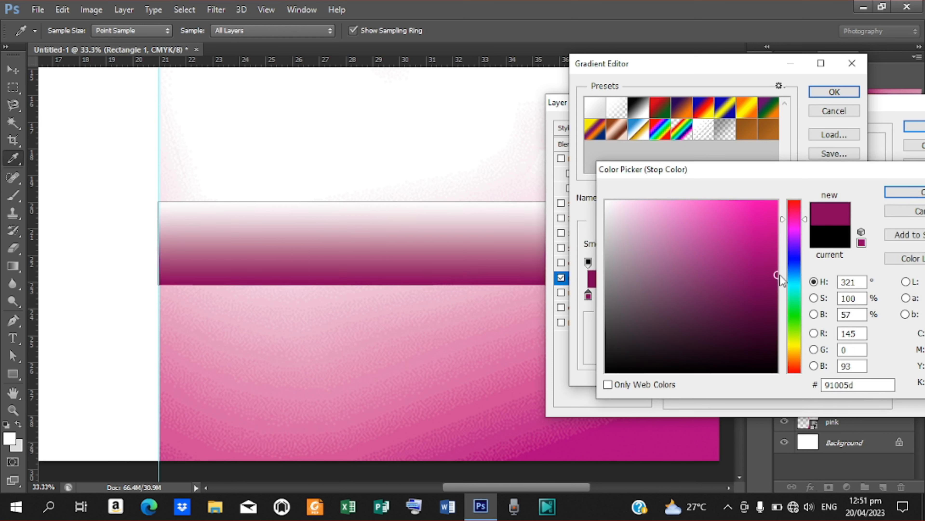
pyautogui.click(886, 192)
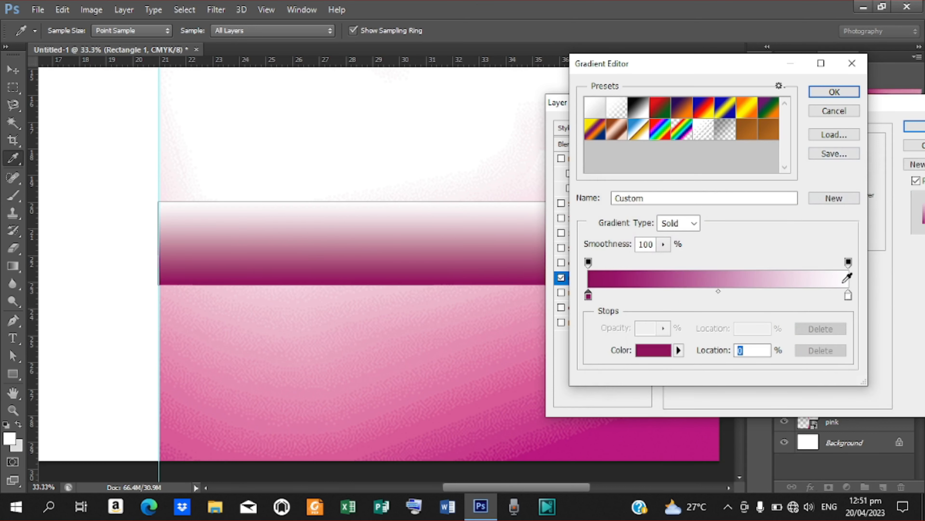
# - Set the gradient's end colour to bright magenta e30292 and confirm
pyautogui.doubleClick(848, 294)
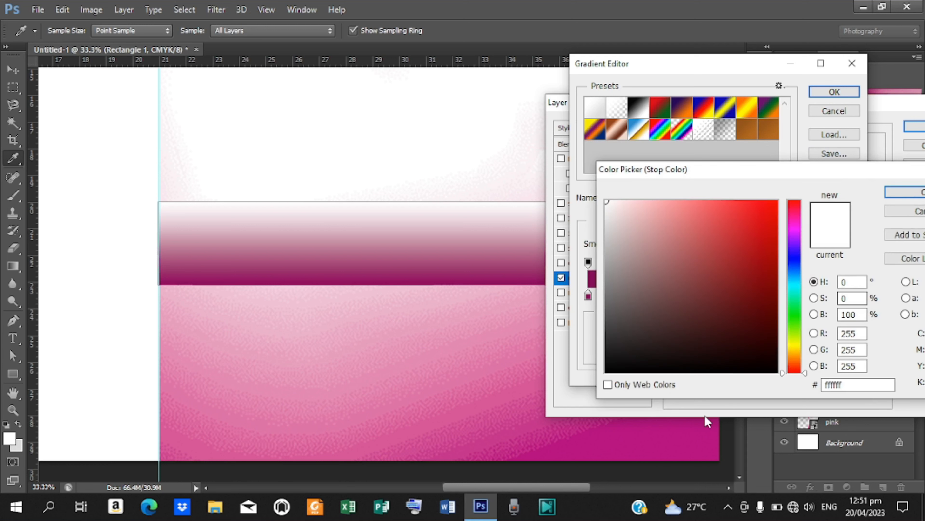
pyautogui.click(604, 431)
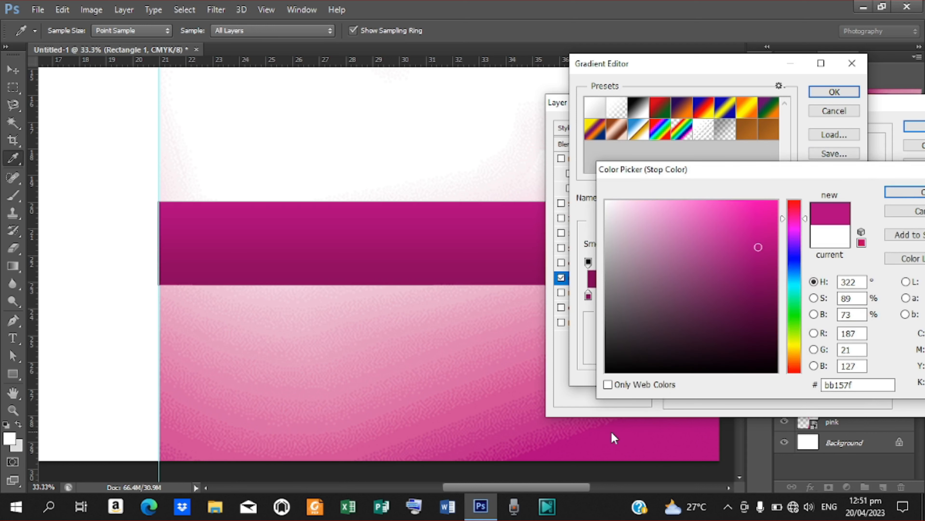
pyautogui.moveTo(761, 244); pyautogui.dragTo(780, 226)
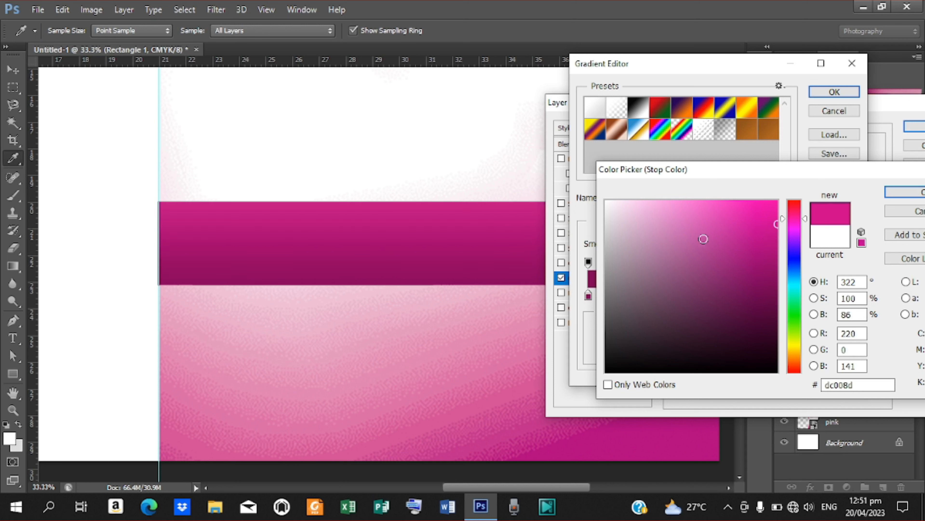
pyautogui.moveTo(776, 219); pyautogui.dragTo(775, 218)
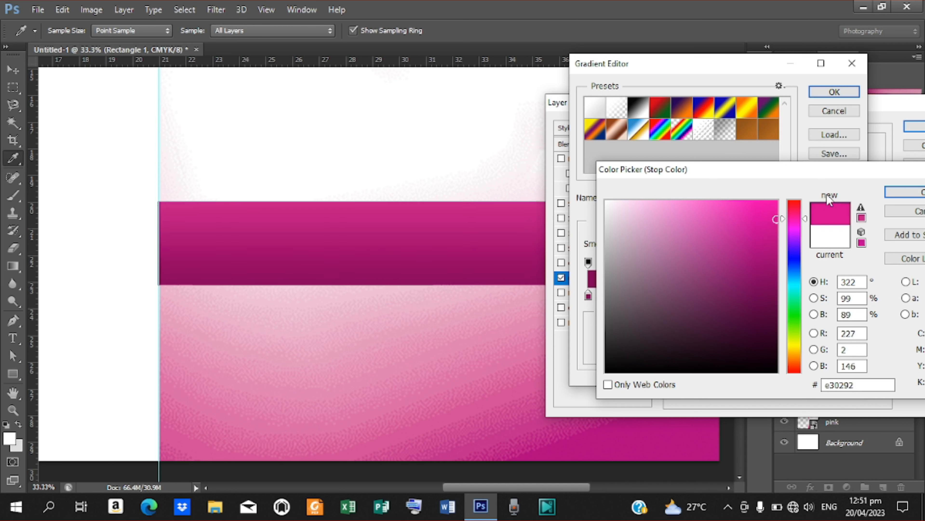
pyautogui.click(897, 191)
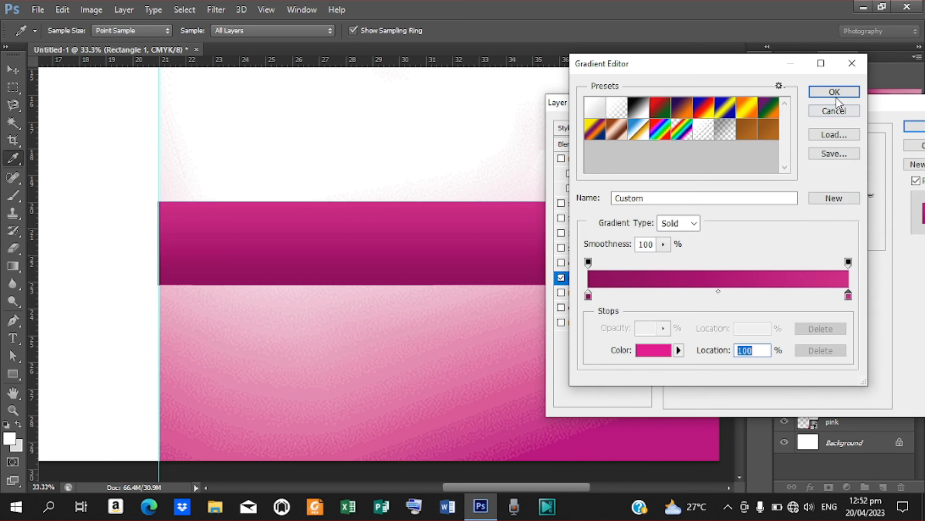
pyautogui.click(834, 94)
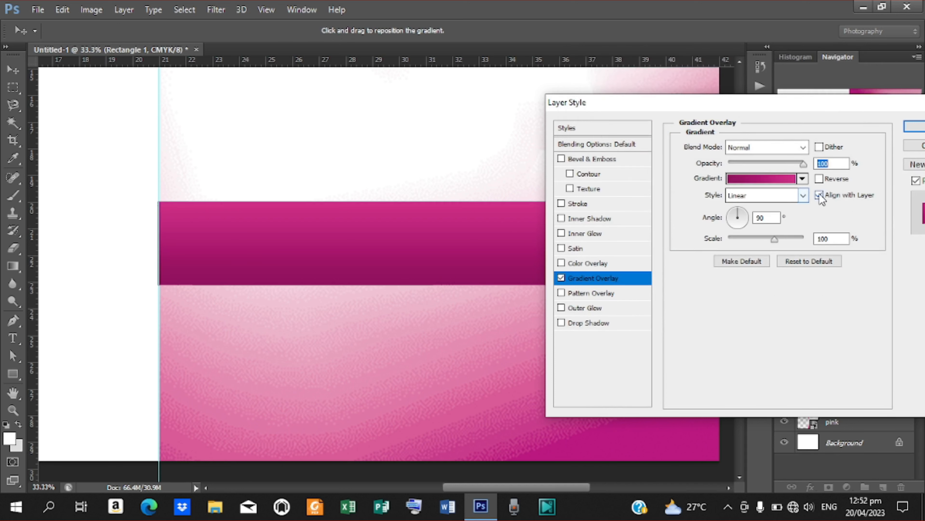
# - Reverse the band's gradient and add a drop shadow: 150°, distance 5, spread 3%, size 5
pyautogui.click(819, 178)
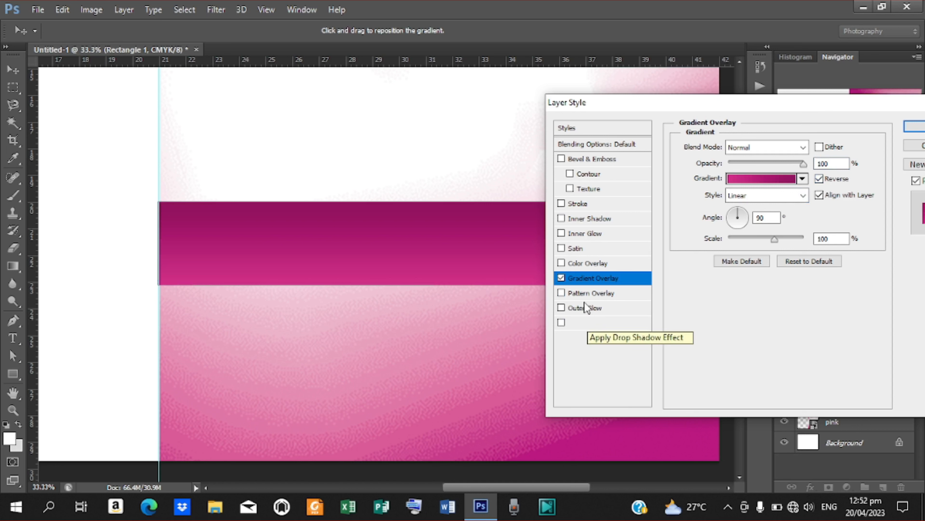
pyautogui.click(603, 323)
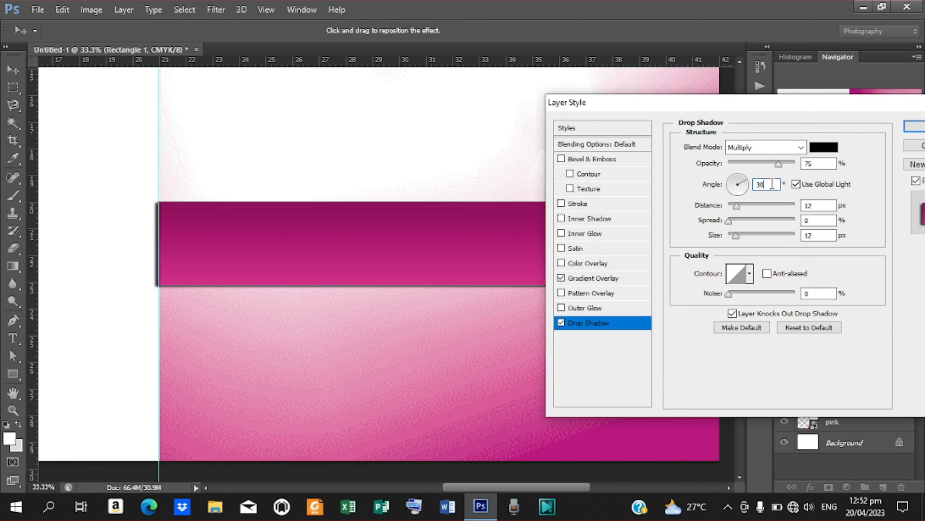
pyautogui.moveTo(772, 184); pyautogui.dragTo(572, 231)
pyautogui.write('150')
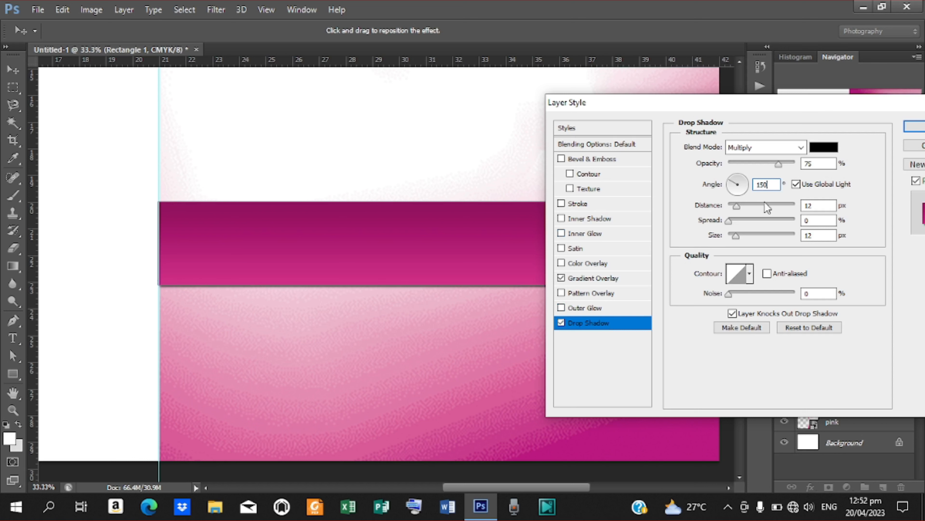
pyautogui.doubleClick(816, 206)
pyautogui.write('5')
pyautogui.doubleClick(807, 221)
pyautogui.write('3')
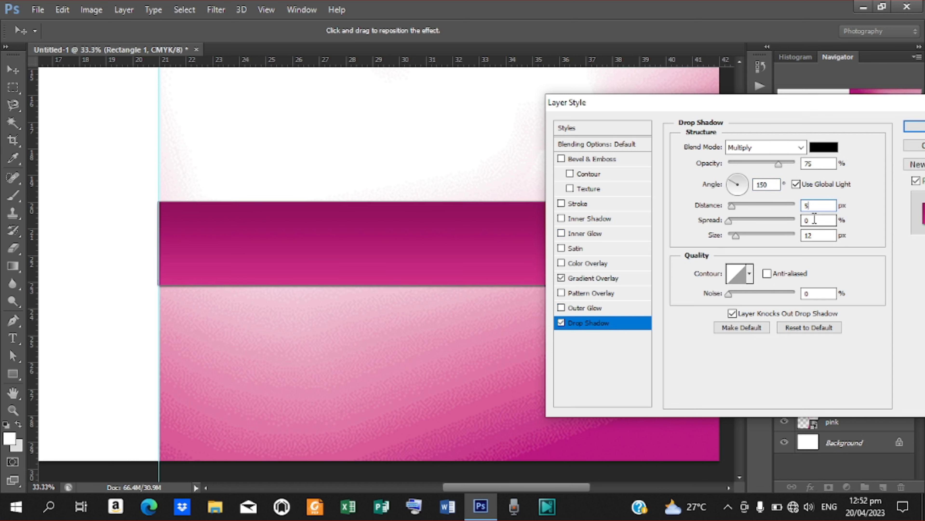
pyautogui.doubleClick(823, 234)
pyautogui.write('125')
pyautogui.press('BackSpace')
pyautogui.press('BackSpace')
pyautogui.press('BackSpace')
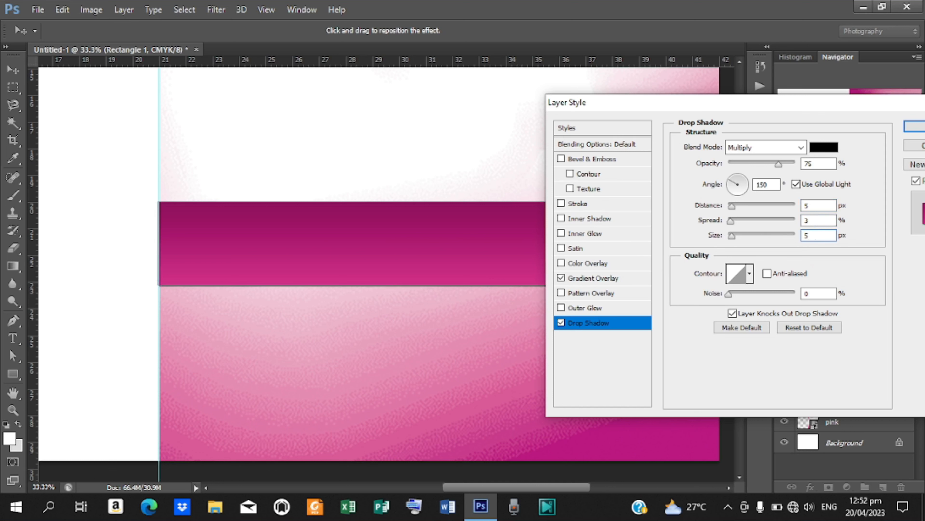
pyautogui.press('Return')
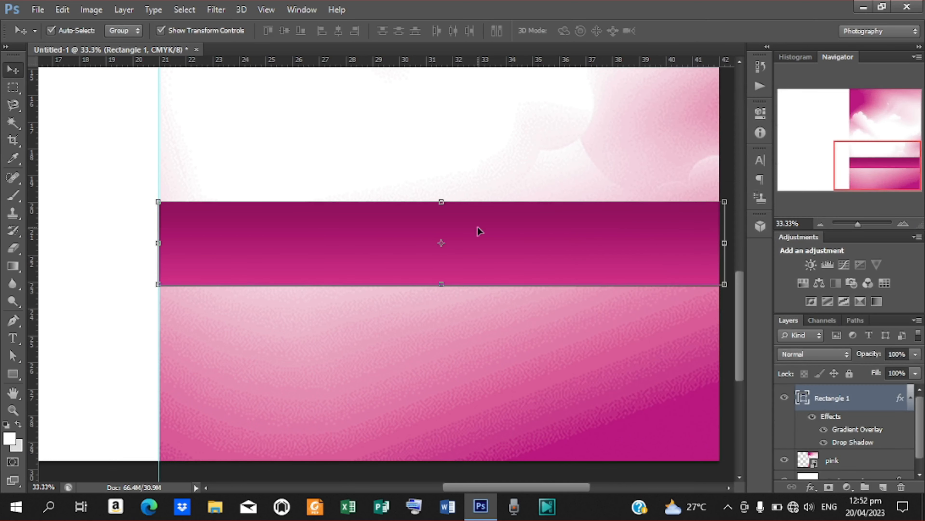
# - Draw a white rectangle inside the magenta band
pyautogui.click(20, 373)
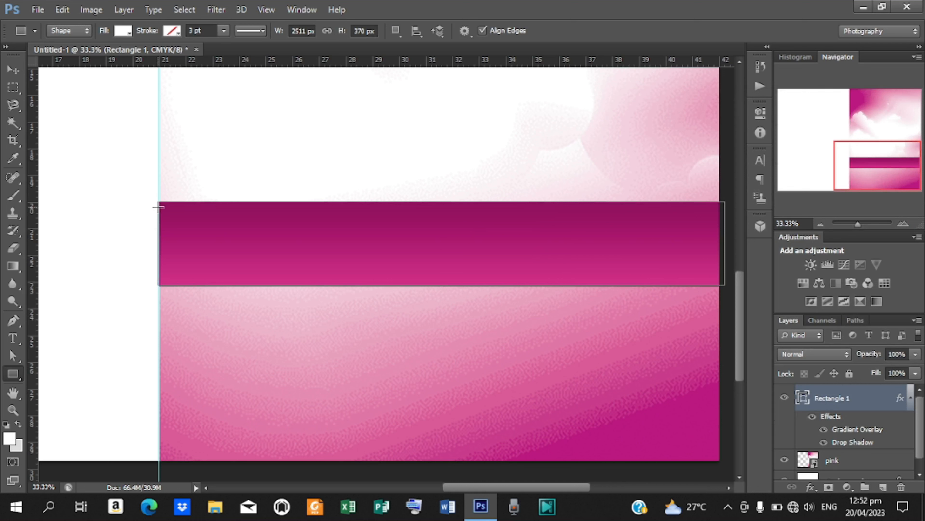
pyautogui.click(158, 205)
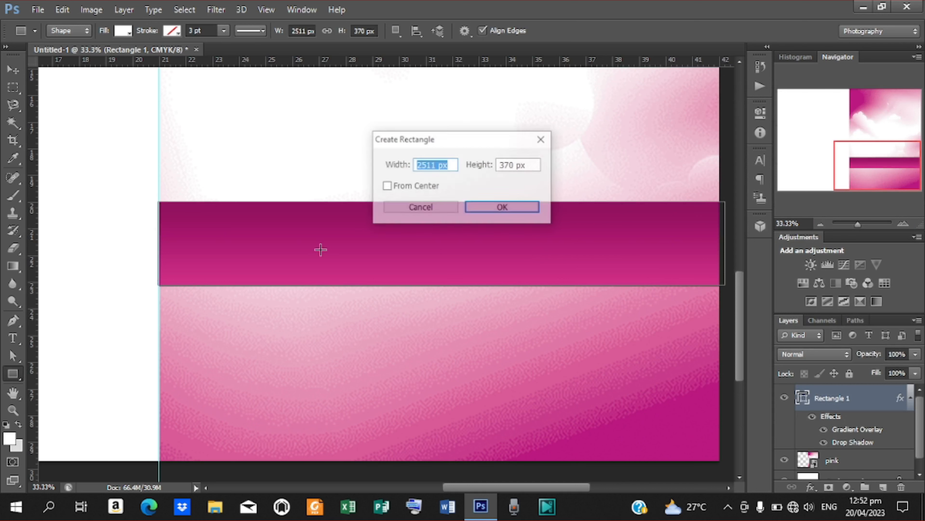
pyautogui.click(421, 206)
pyautogui.moveTo(158, 205); pyautogui.dragTo(718, 280)
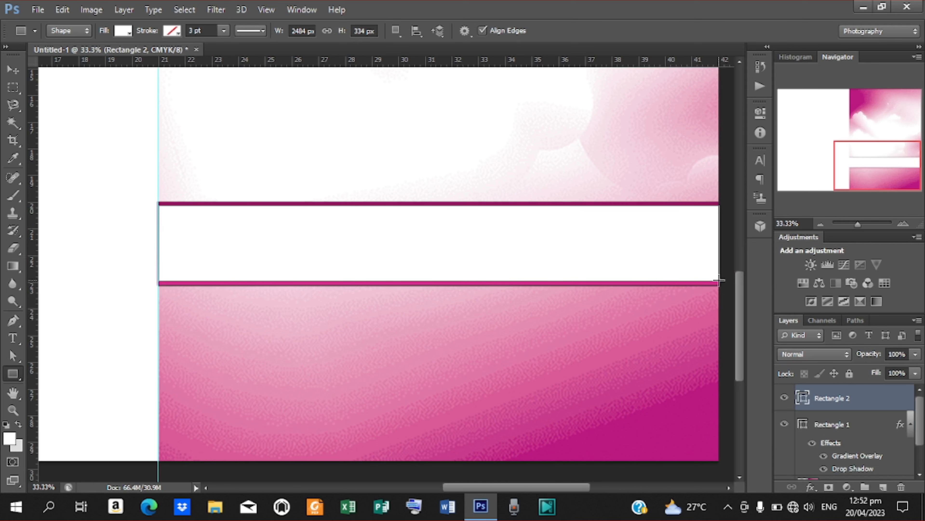
# - Centre Rectangle 2 horizontally on Rectangle 1 and stretch it to the band's full width
pyautogui.keyDown('shift'); pyautogui.click(850, 425); pyautogui.keyUp('shift')
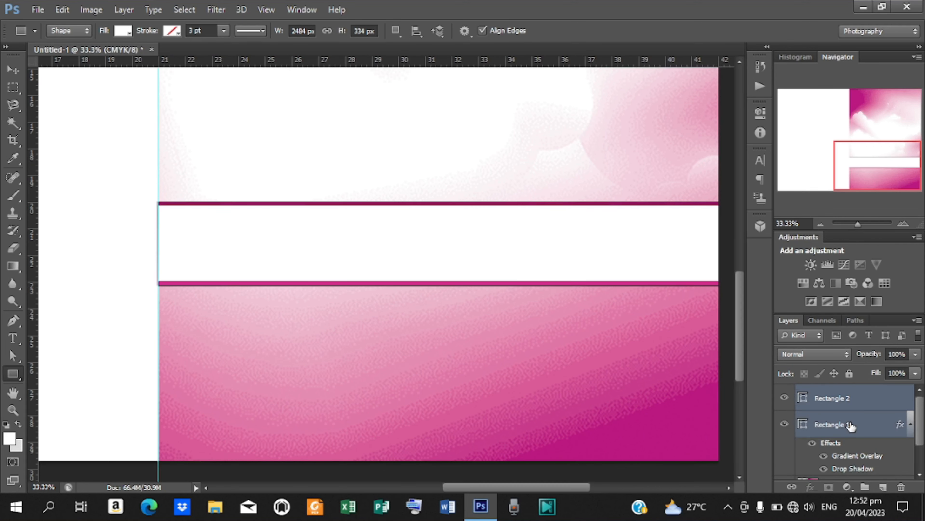
pyautogui.click(13, 69)
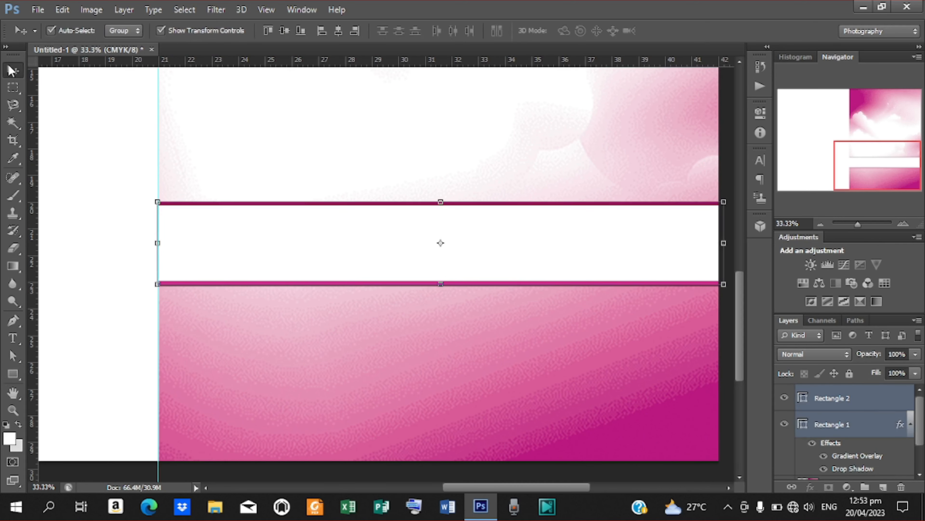
pyautogui.click(339, 31)
pyautogui.click(855, 398)
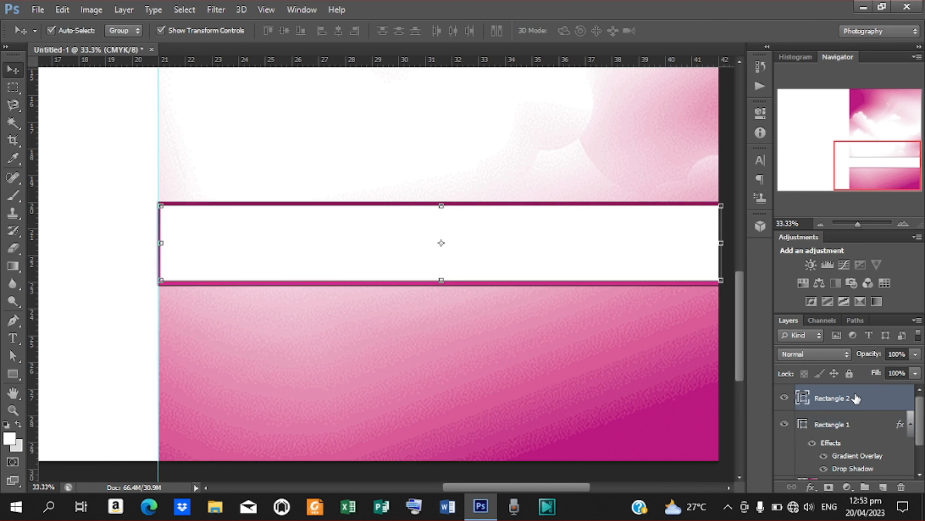
pyautogui.hotkey('shift', 'Left')
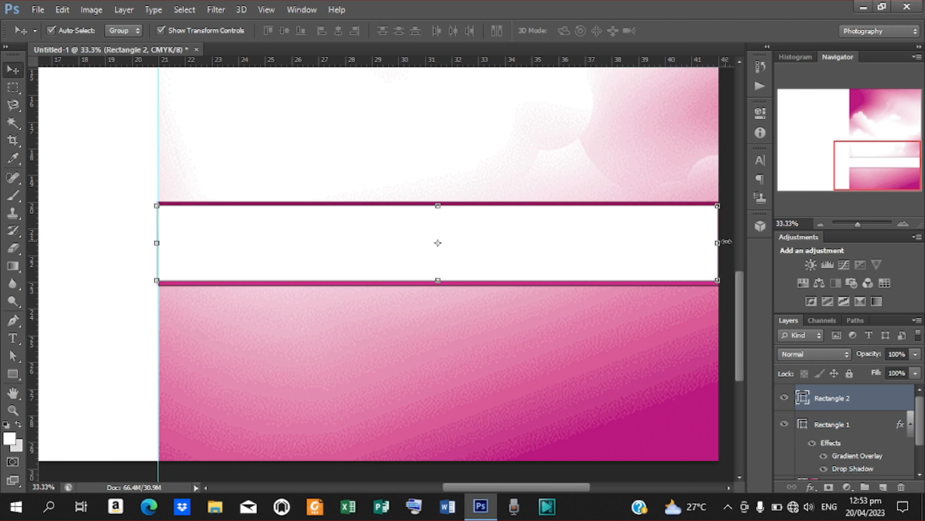
pyautogui.moveTo(725, 242); pyautogui.dragTo(727, 241)
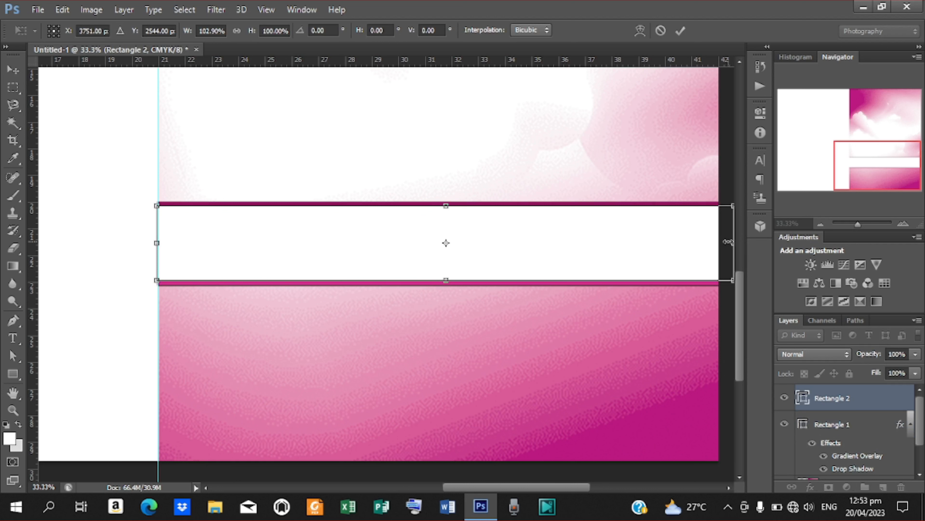
pyautogui.click(680, 31)
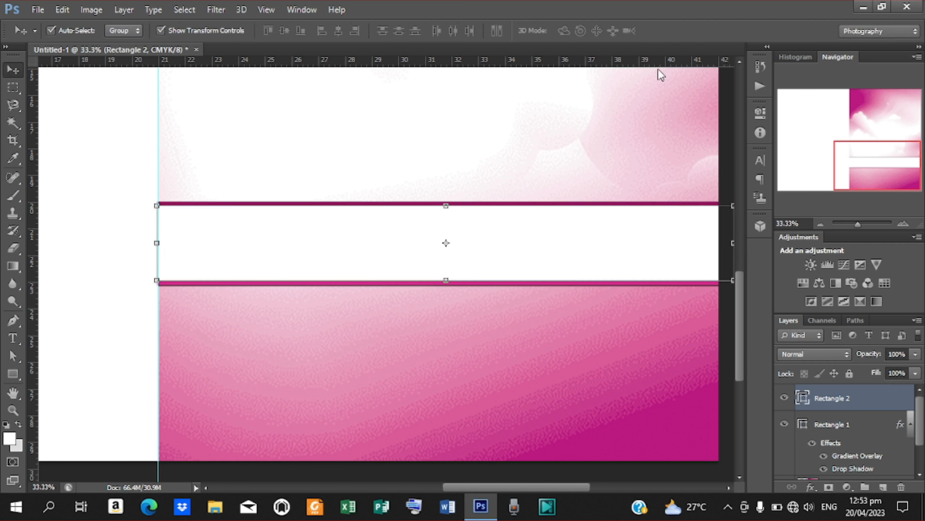
pyautogui.click(13, 374)
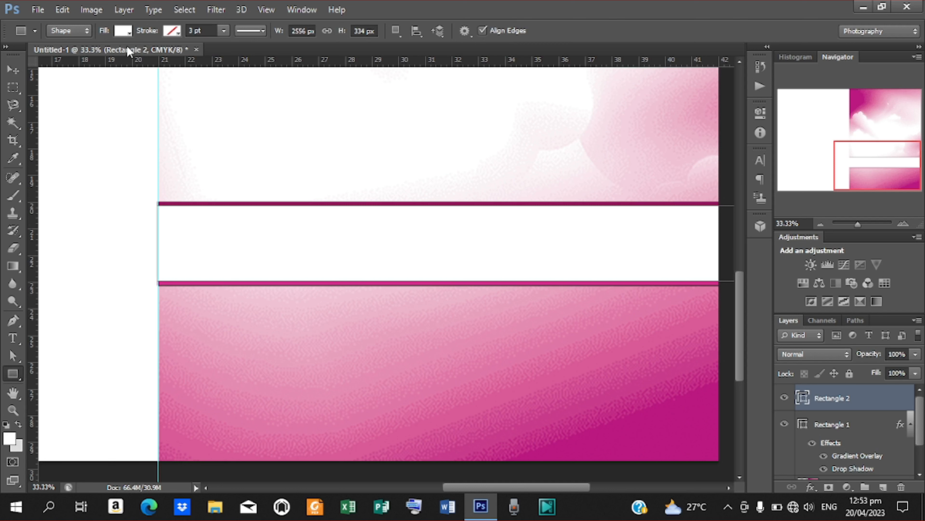
# - Give Rectangle 2 no fill and a red dotted stroke
pyautogui.click(128, 33)
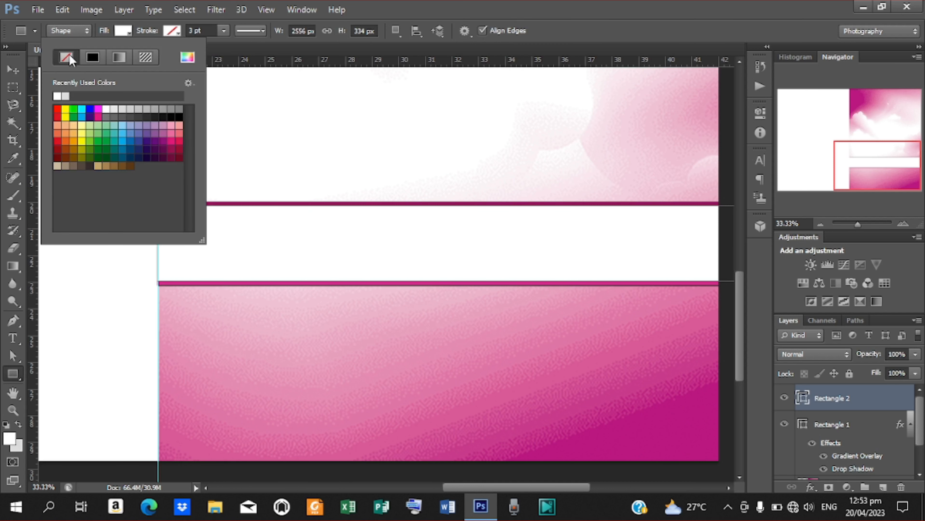
pyautogui.click(67, 57)
pyautogui.click(175, 36)
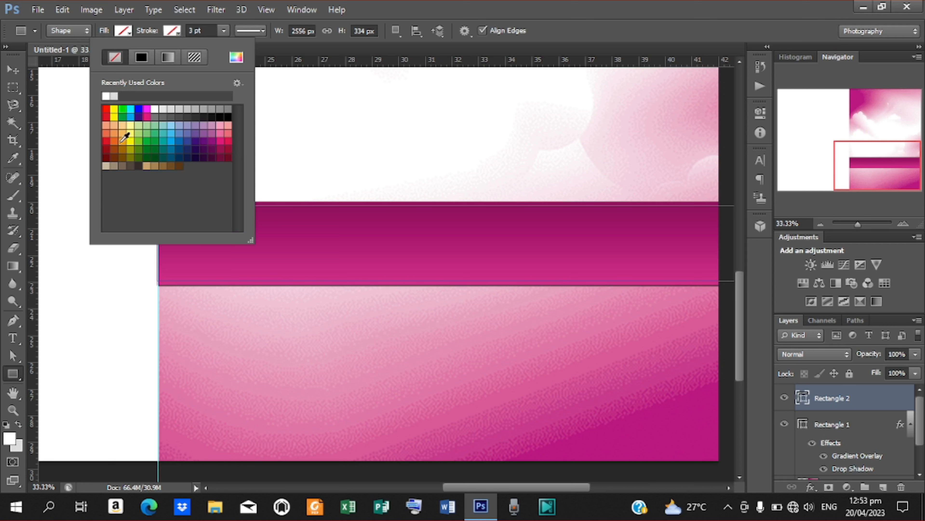
pyautogui.click(108, 140)
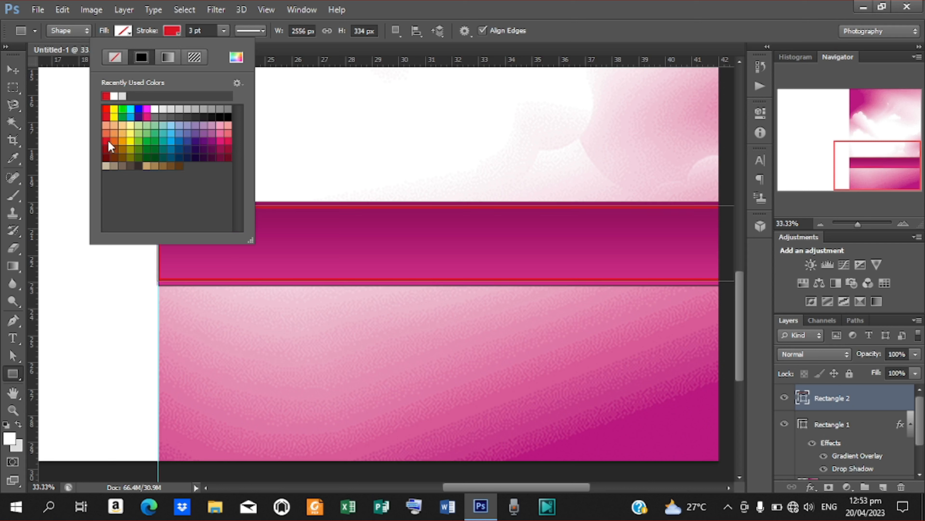
pyautogui.click(266, 32)
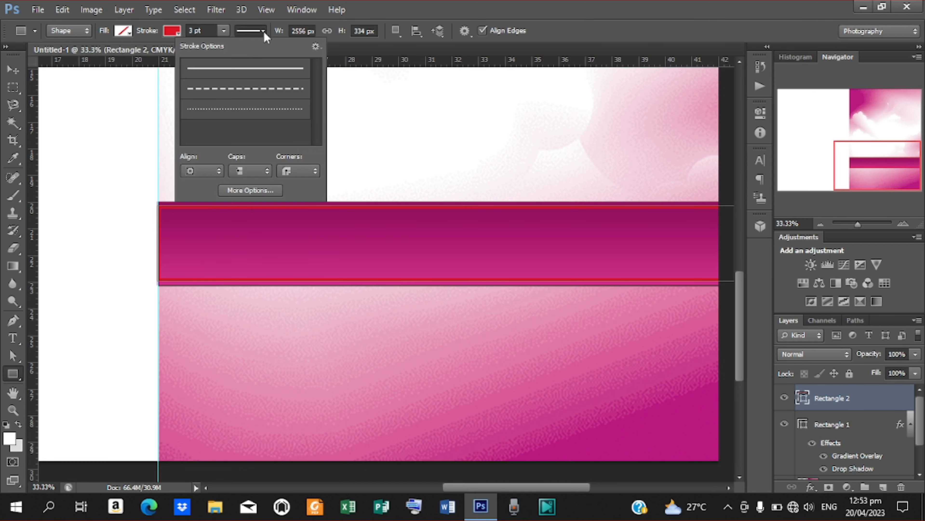
pyautogui.click(197, 111)
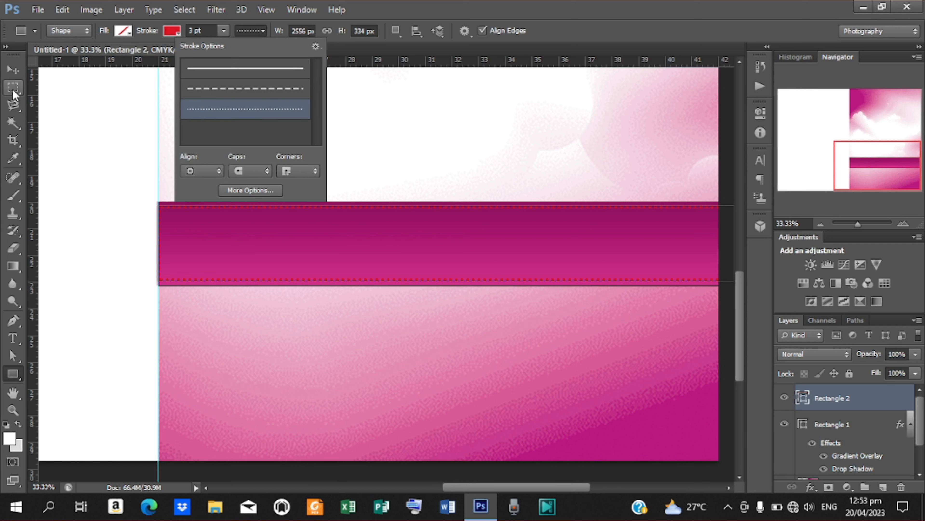
# - Nudge the dotted rectangle two steps to the left
pyautogui.click(12, 69)
pyautogui.press('Left')
pyautogui.press('Left')
pyautogui.press('Left')
pyautogui.press('Left')
pyautogui.press('Left')
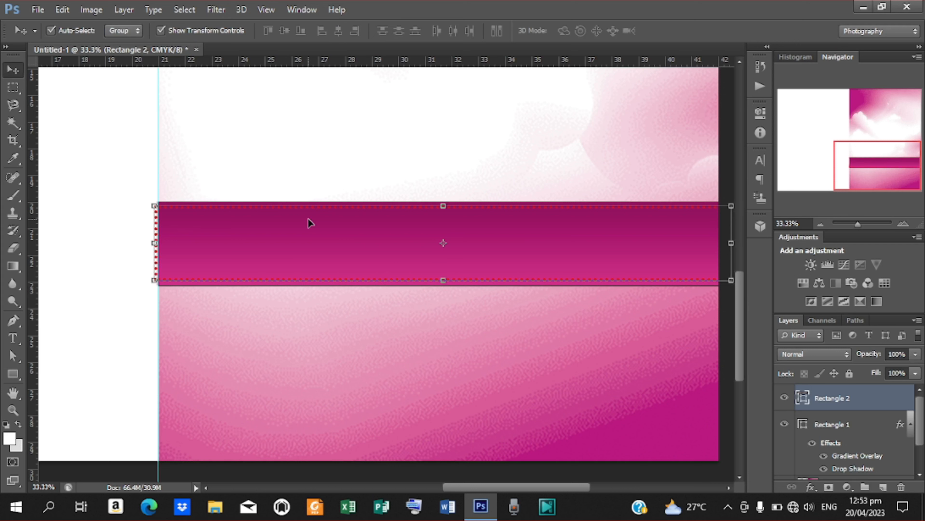
pyautogui.press('Left')
pyautogui.press('Left')
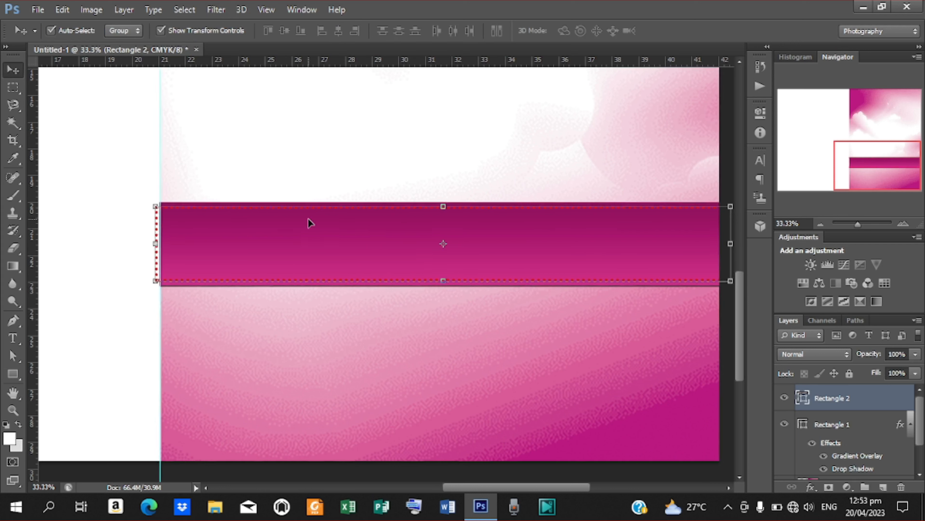
pyautogui.hotkey('ctrl', '-')
pyautogui.hotkey('ctrl', '-')
pyautogui.hotkey('ctrl', '-')
pyautogui.hotkey('ctrl', '+')
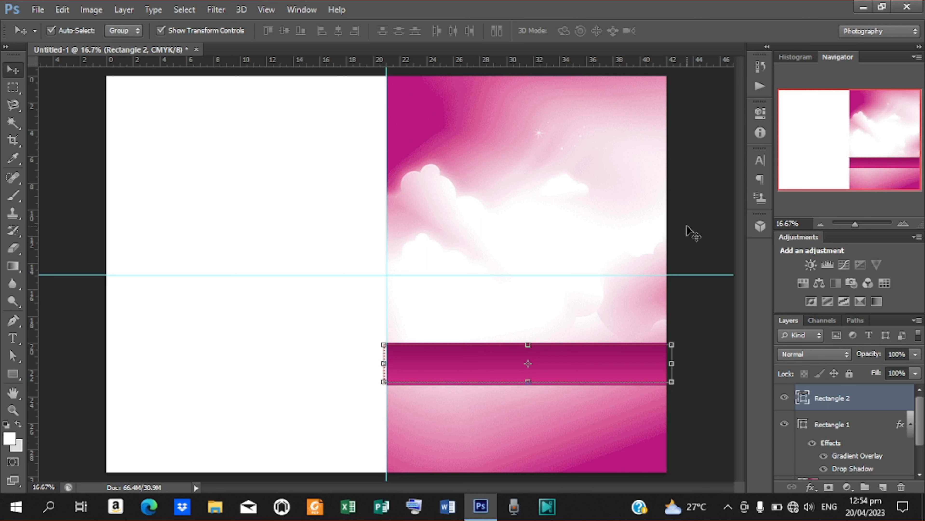
# - Draw a rectangle covering the lower half of the left page
pyautogui.click(690, 232)
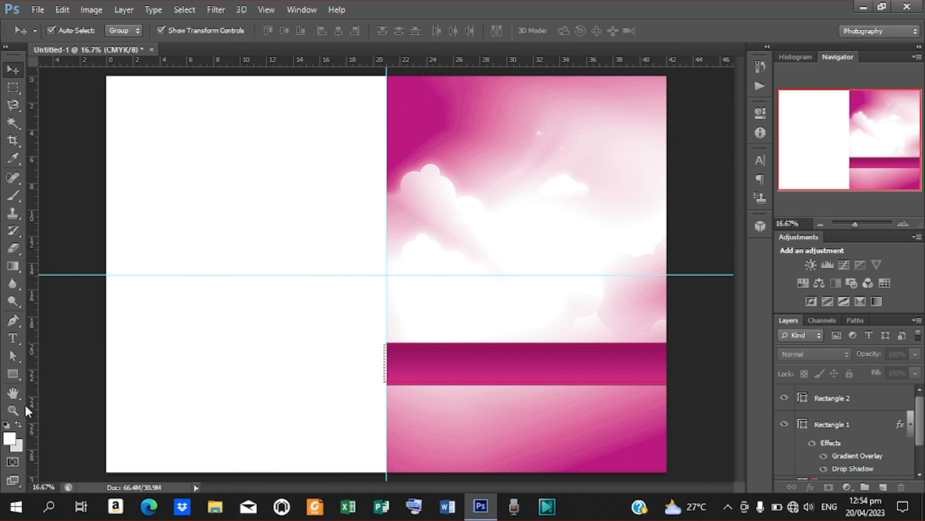
pyautogui.click(11, 376)
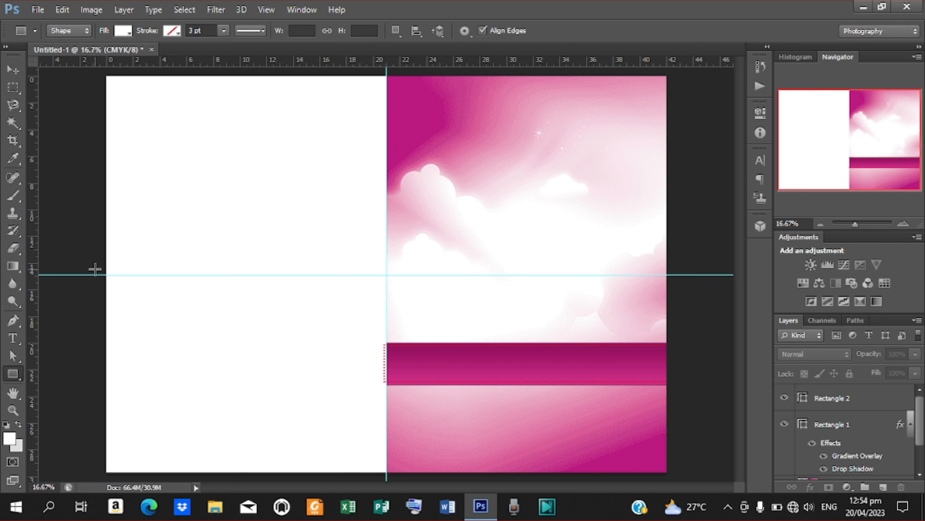
pyautogui.moveTo(94, 268); pyautogui.dragTo(387, 488)
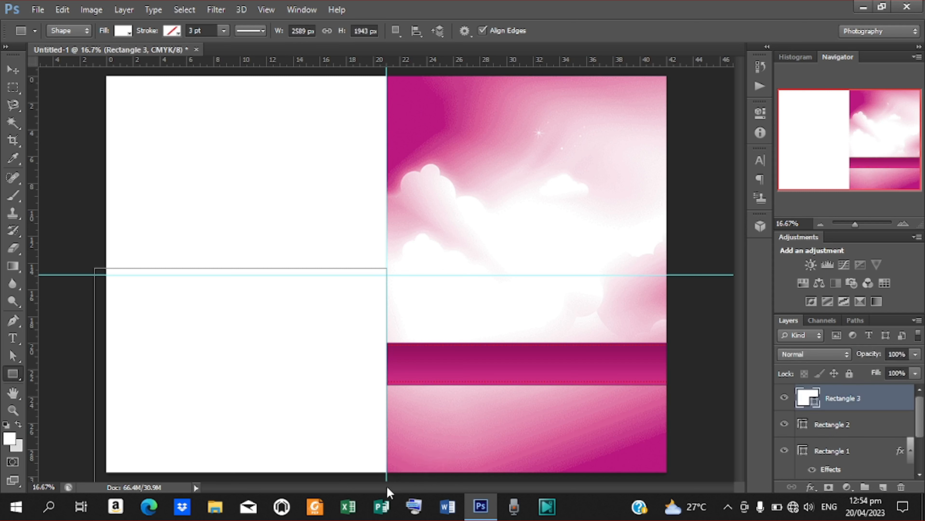
# - Fill the new rectangle with pink ff52ad sampled from the sky
pyautogui.click(128, 32)
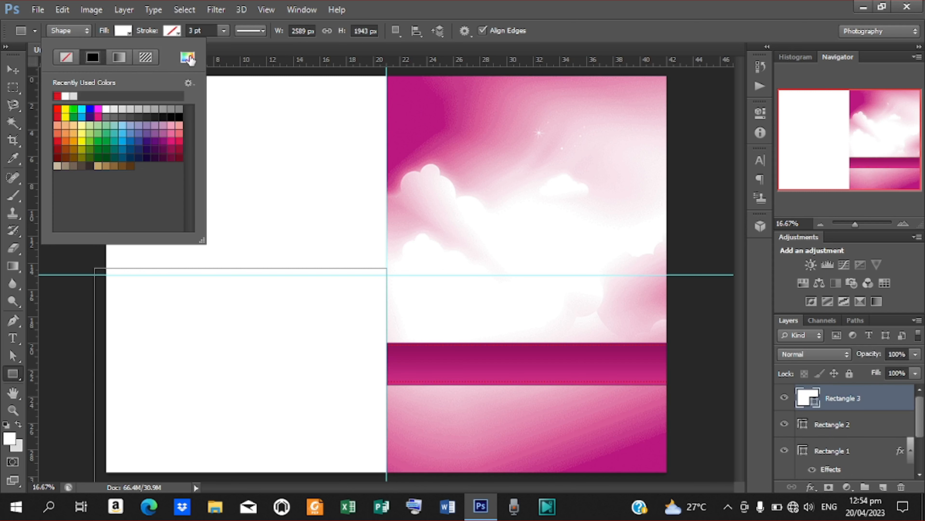
pyautogui.click(188, 57)
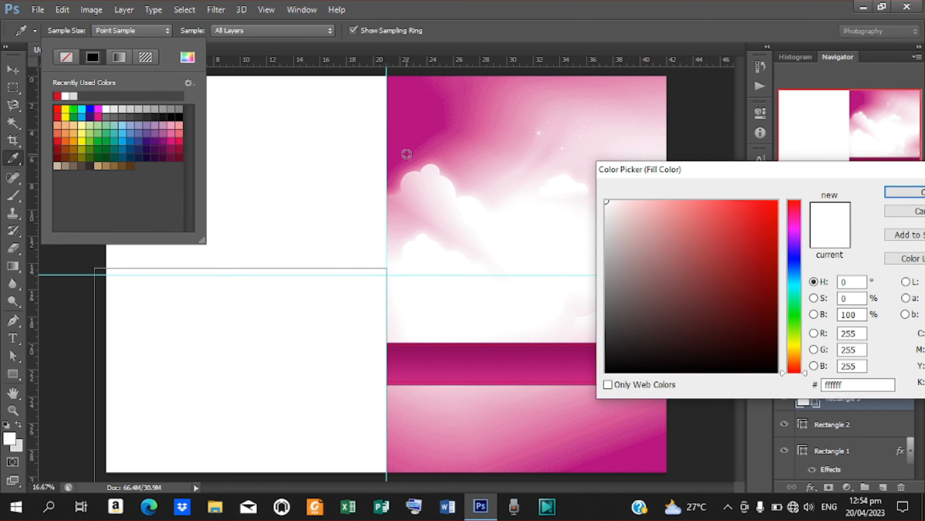
pyautogui.click(407, 155)
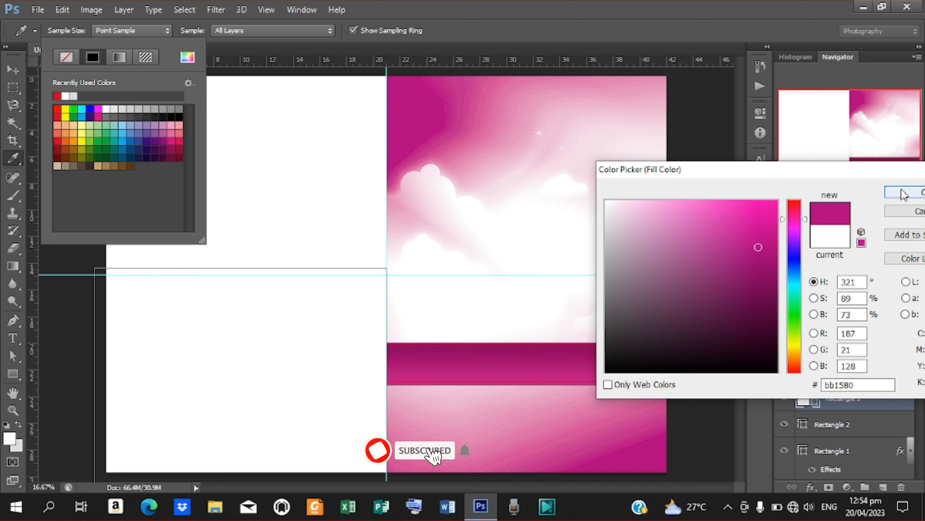
pyautogui.click(469, 133)
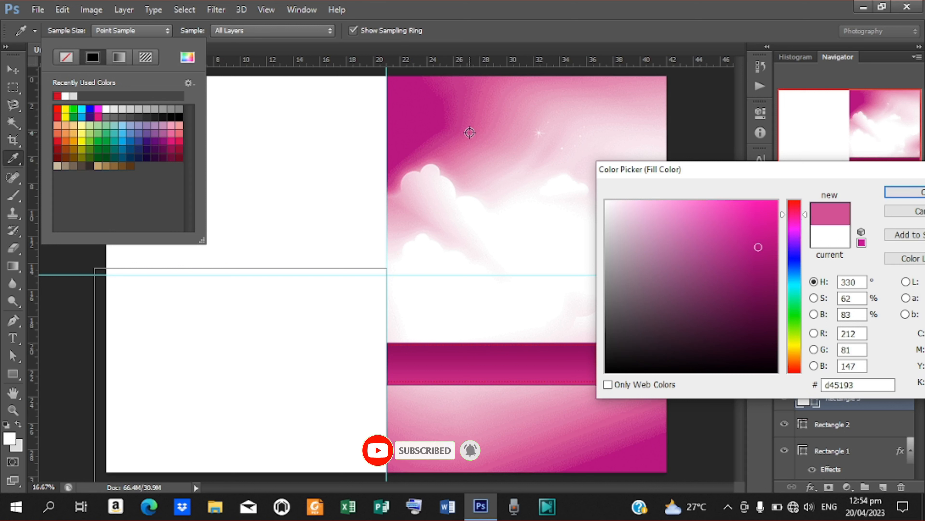
pyautogui.click(422, 158)
pyautogui.moveTo(727, 228); pyautogui.dragTo(722, 201)
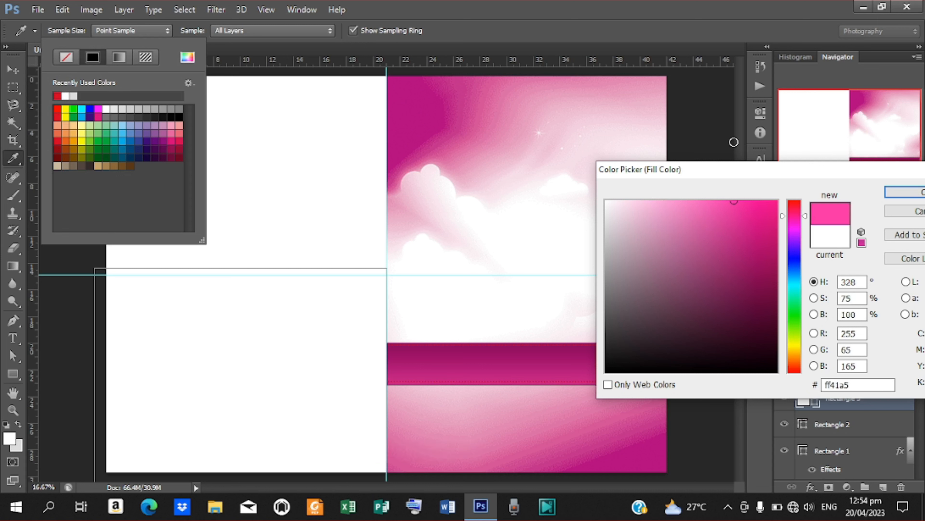
pyautogui.click(902, 191)
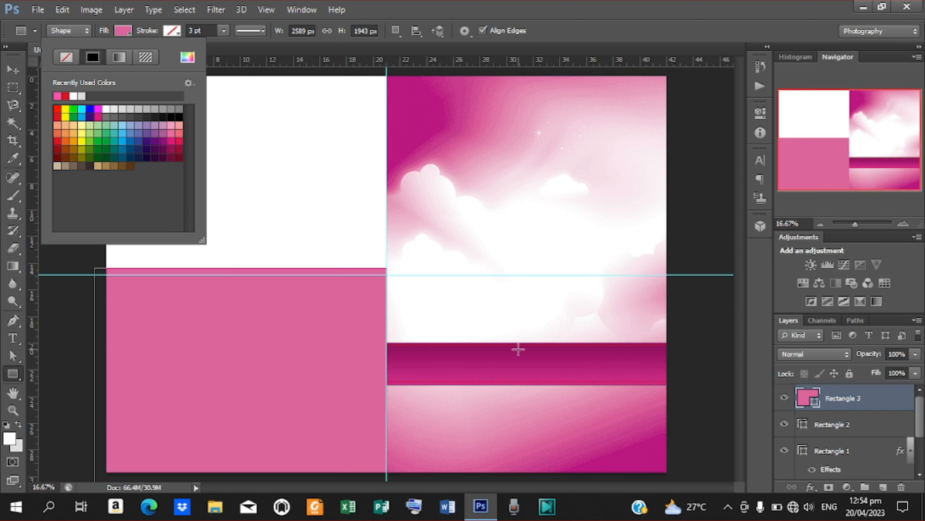
# - Duplicate Rectangle 3 as 'Rectangle 3 copy' and shift it slightly down
pyautogui.click(13, 69)
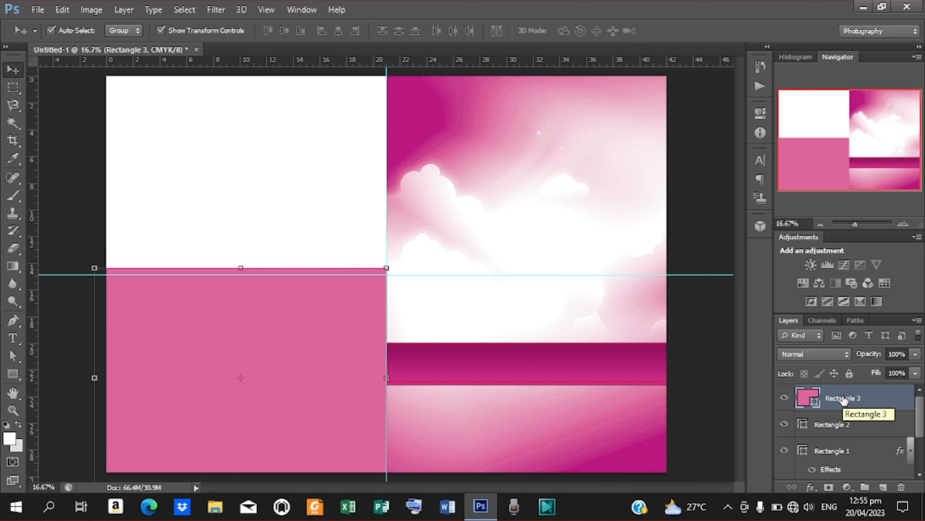
pyautogui.rightClick(843, 399)
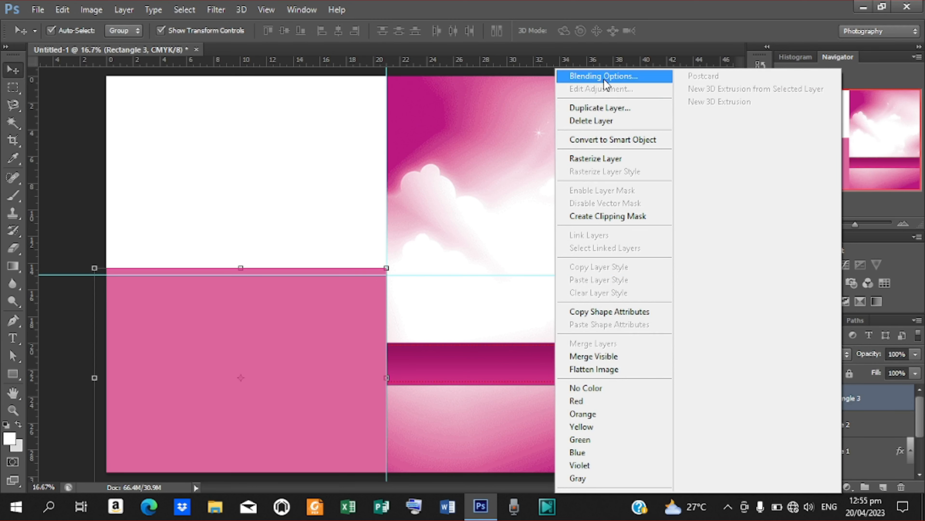
pyautogui.click(608, 108)
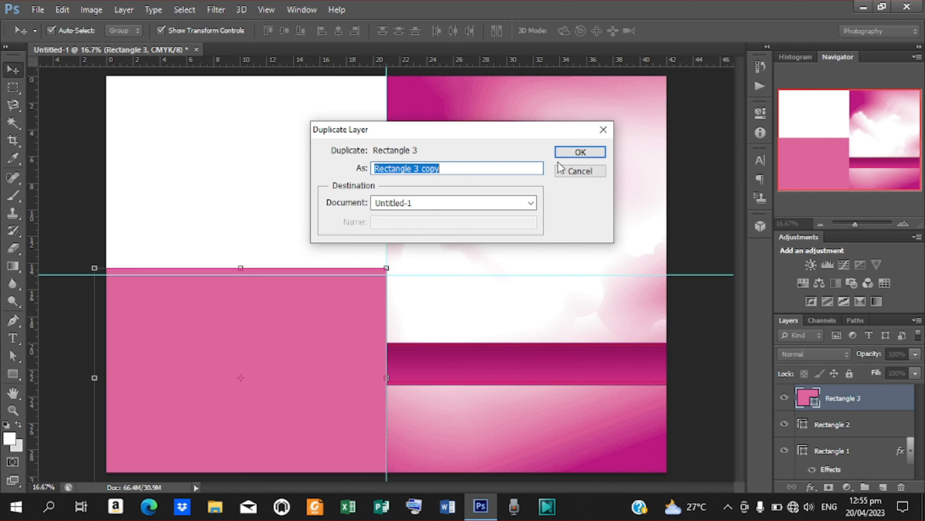
pyautogui.click(582, 156)
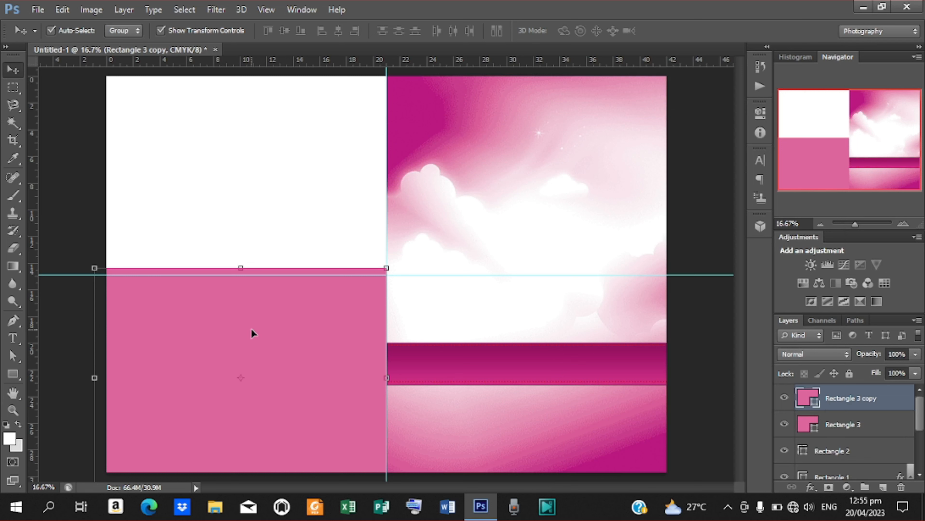
pyautogui.moveTo(254, 335); pyautogui.dragTo(254, 337)
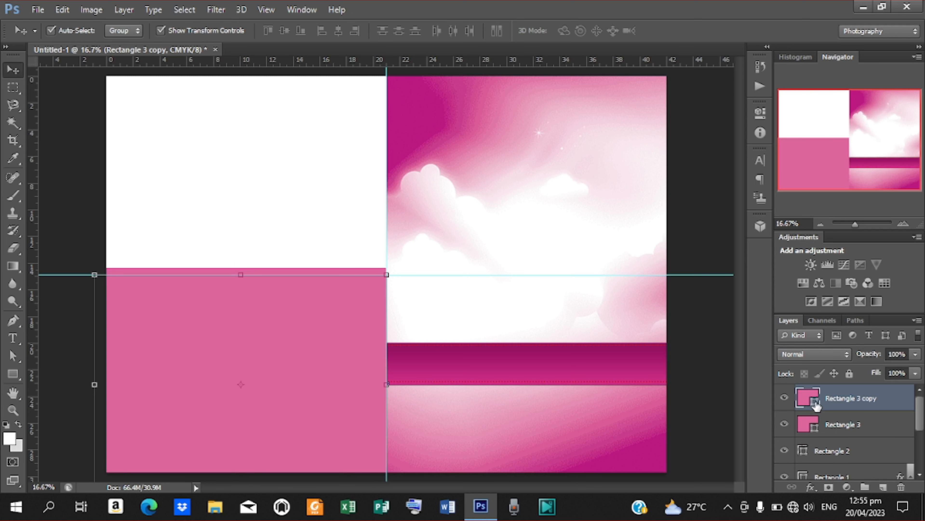
# - Change the copy's fill to hot pink ff2287
pyautogui.doubleClick(816, 405)
pyautogui.moveTo(712, 222); pyautogui.dragTo(754, 199)
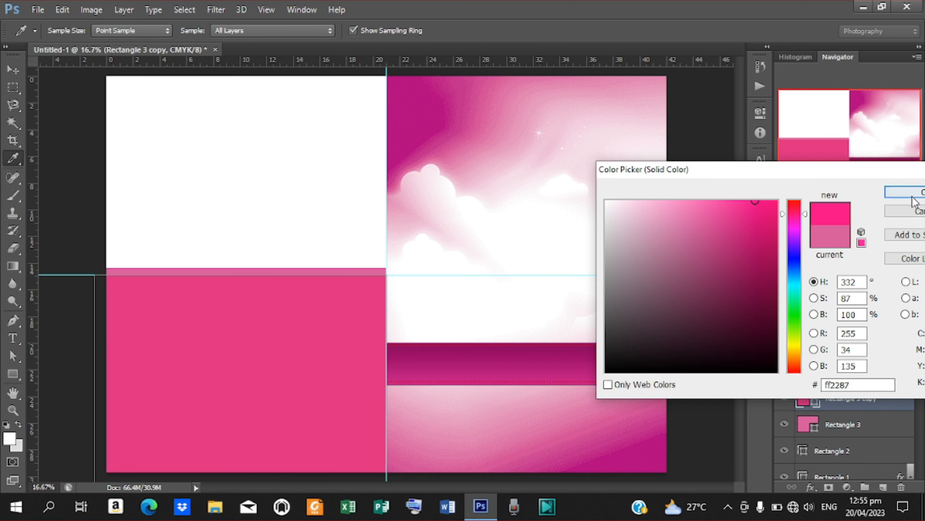
pyautogui.click(904, 192)
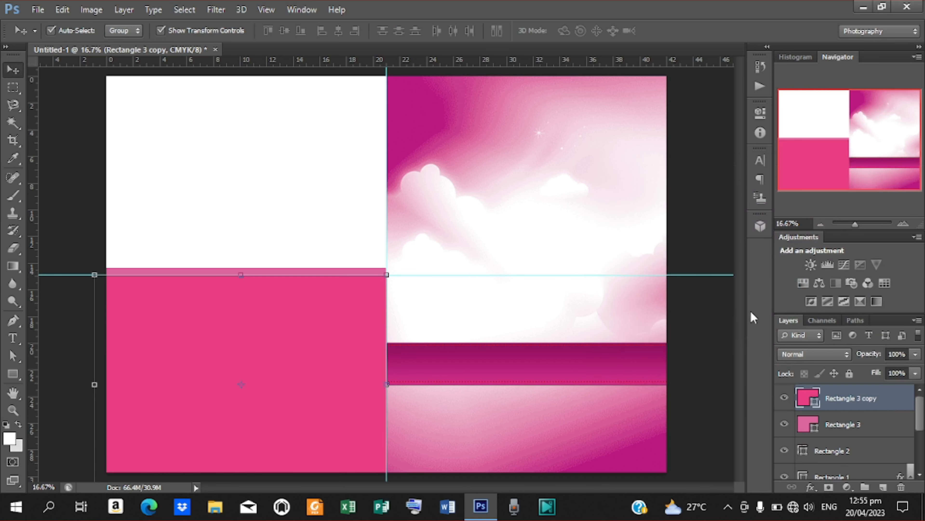
pyautogui.click(705, 338)
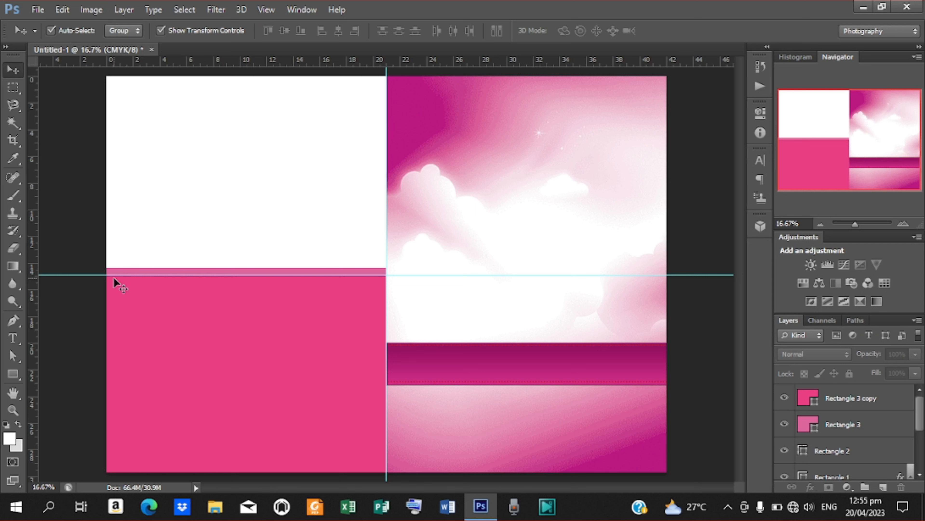
pyautogui.click(13, 373)
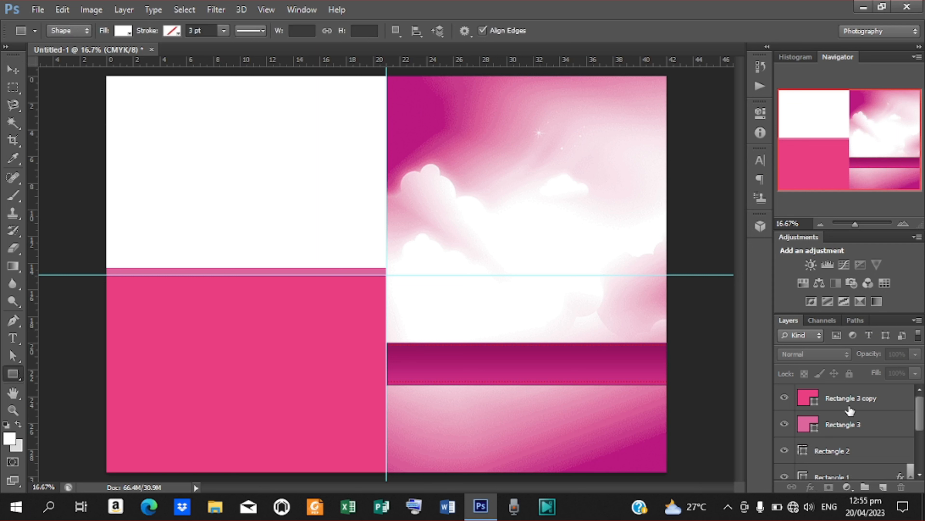
# - Draw a rectangle over the top-left quarter above Rectangle 2 and fill it with pale pink ffc9e0
pyautogui.click(834, 452)
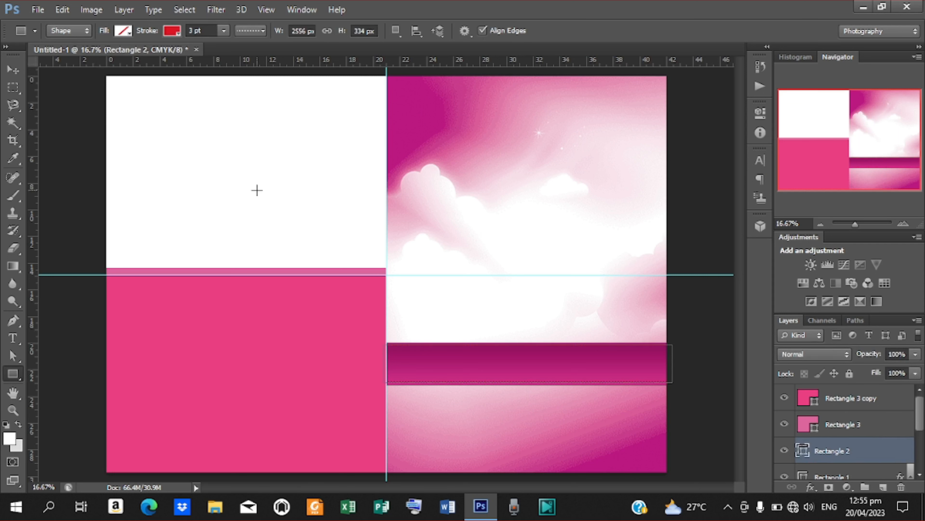
pyautogui.moveTo(99, 70); pyautogui.dragTo(382, 295)
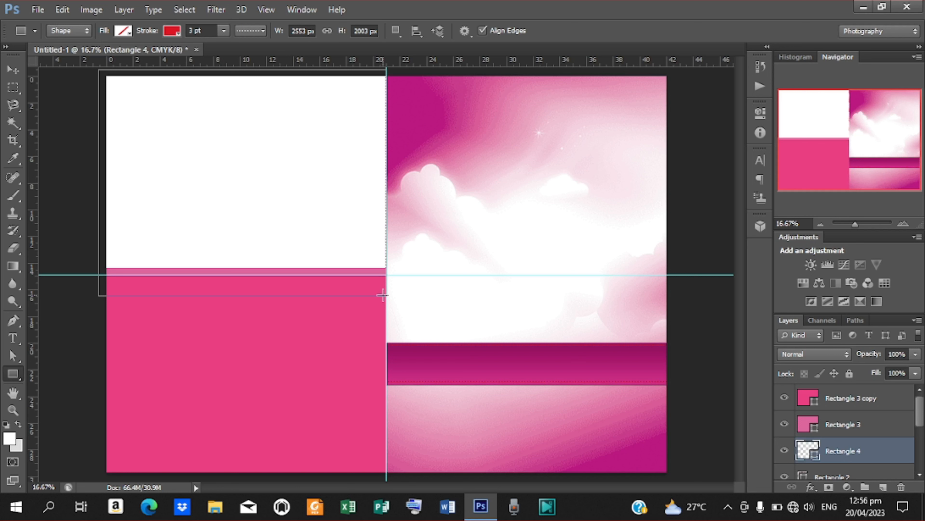
pyautogui.click(129, 32)
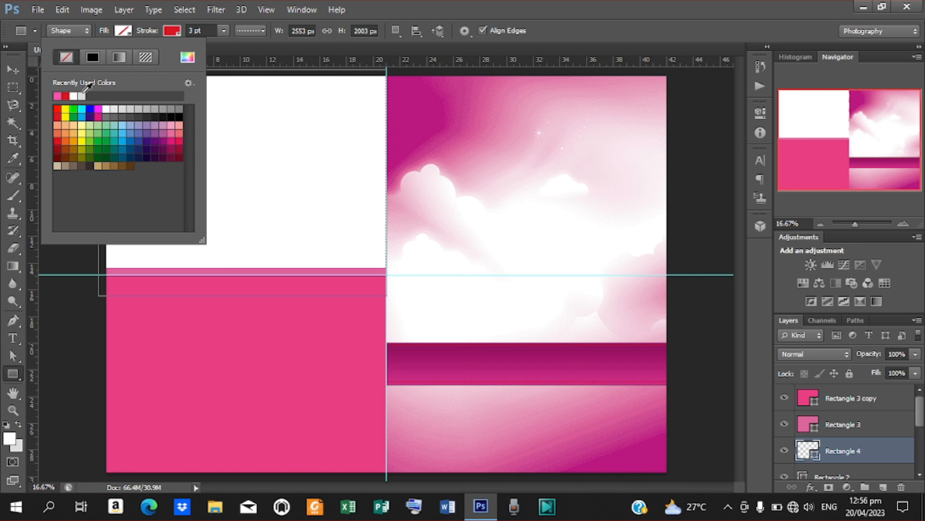
pyautogui.click(187, 57)
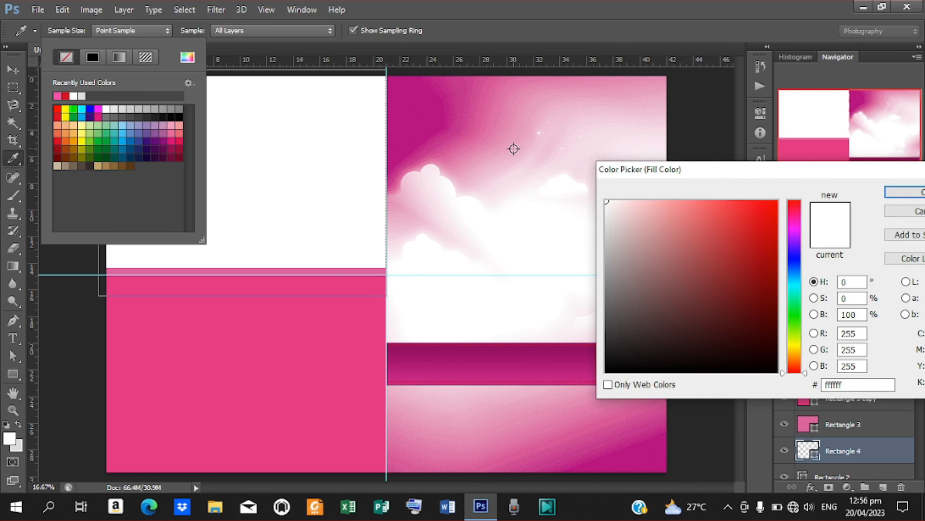
pyautogui.click(480, 105)
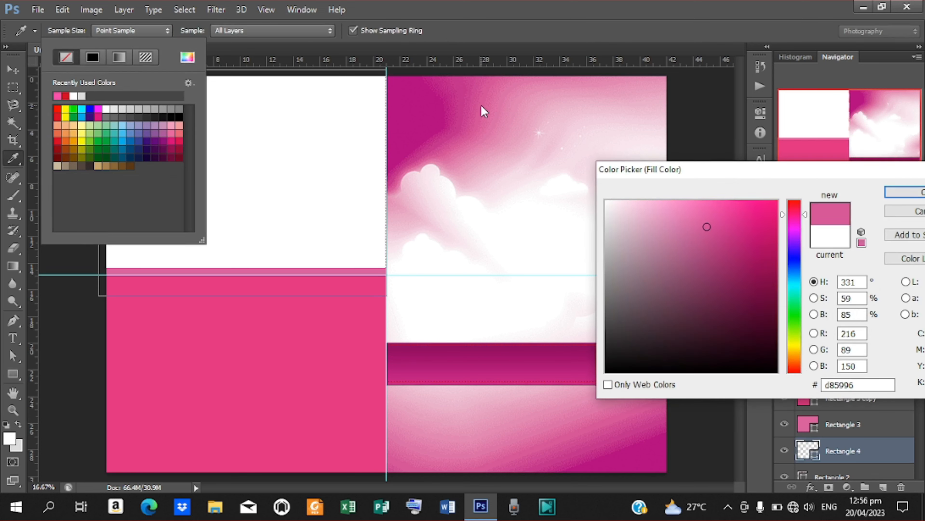
pyautogui.moveTo(729, 229)
pyautogui.mouseDown()
pyautogui.moveTo(695, 200)
pyautogui.moveTo(668, 201)
pyautogui.mouseUp()
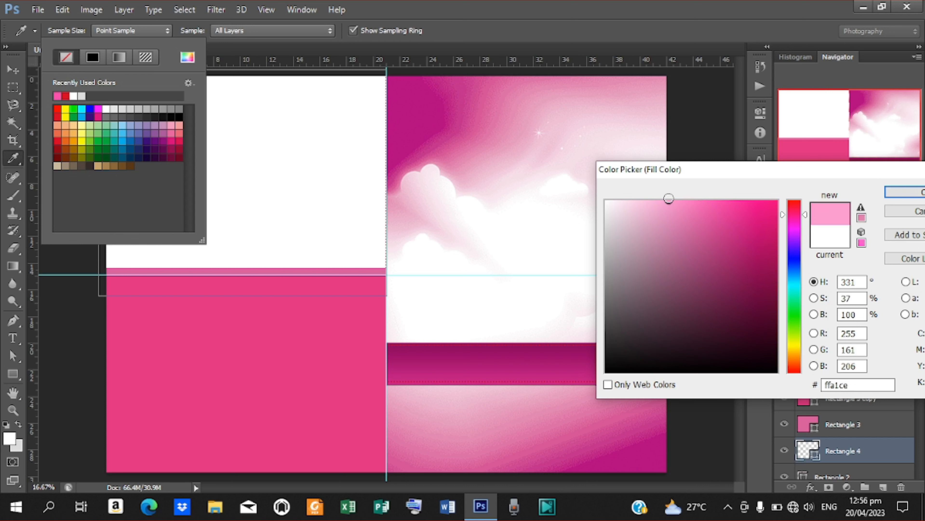
pyautogui.click(901, 193)
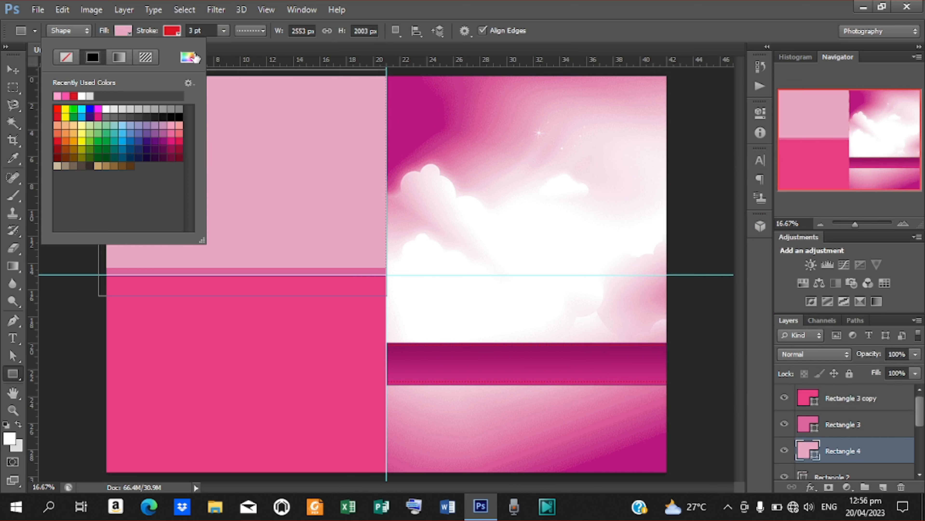
pyautogui.click(187, 57)
pyautogui.moveTo(650, 213); pyautogui.dragTo(641, 202)
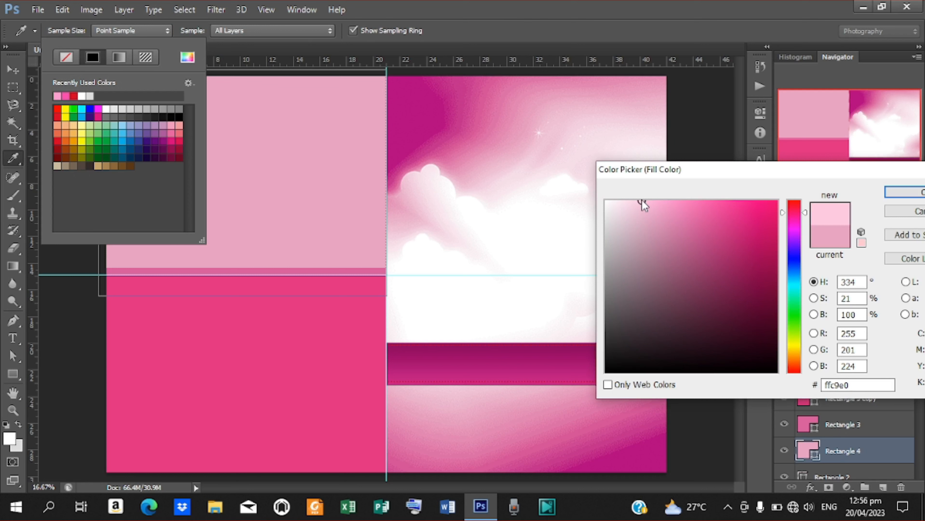
pyautogui.click(907, 193)
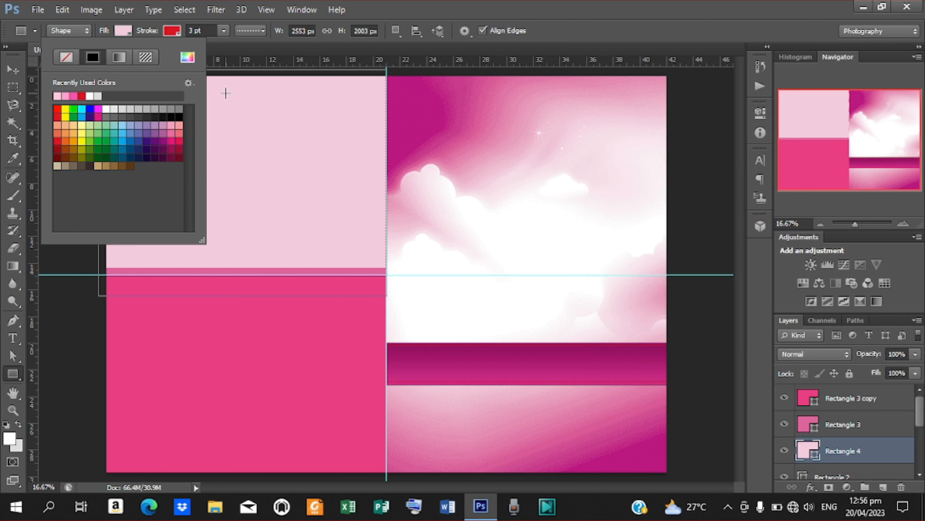
# - Remove the rectangle's outline, deselect it, and toggle the guides off and on to check the layout
pyautogui.click(171, 34)
pyautogui.click(178, 32)
pyautogui.click(118, 59)
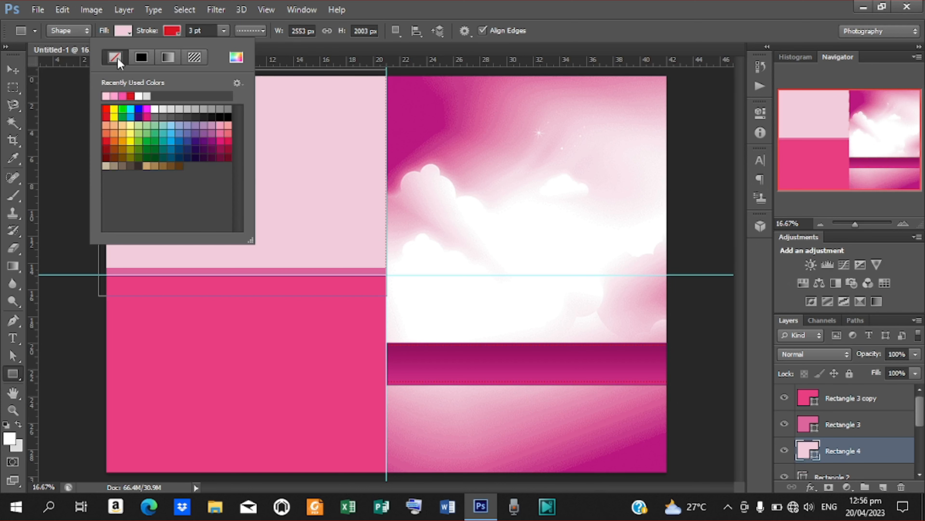
pyautogui.click(13, 70)
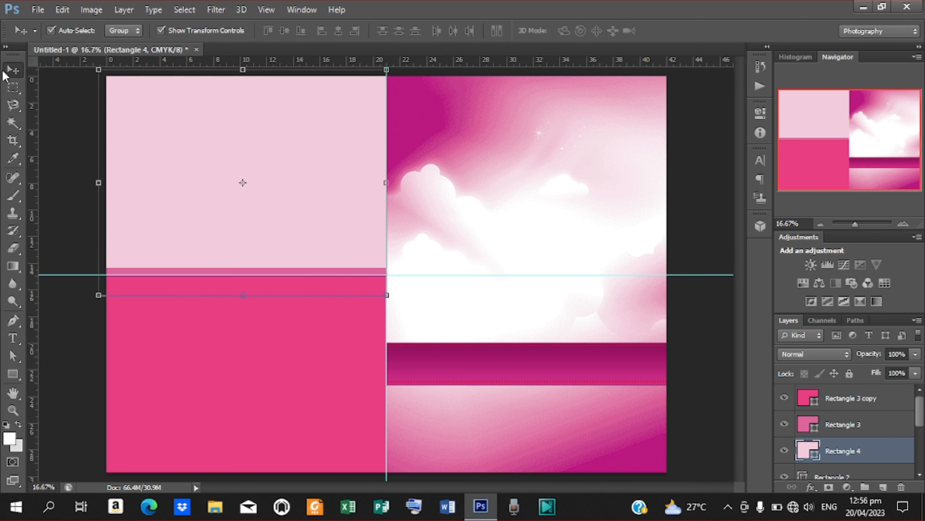
pyautogui.click(690, 186)
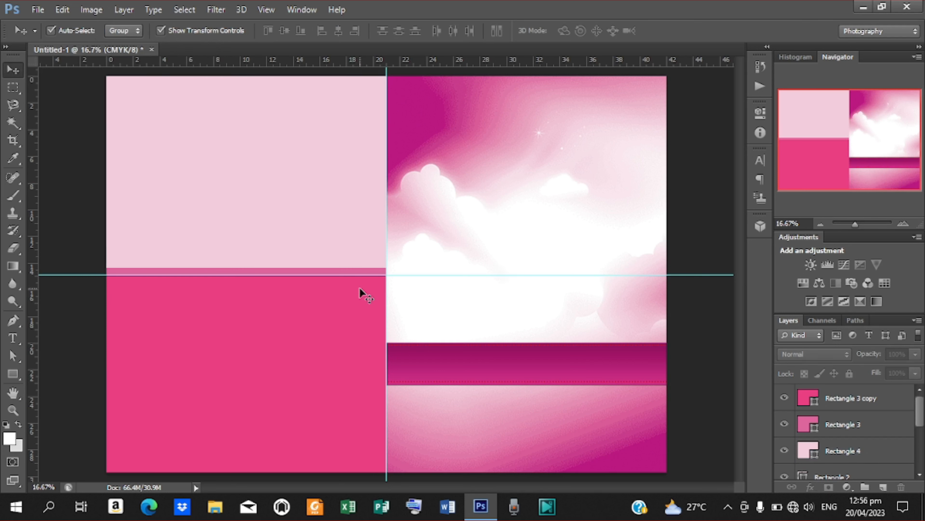
pyautogui.hotkey('ctrl', ';')
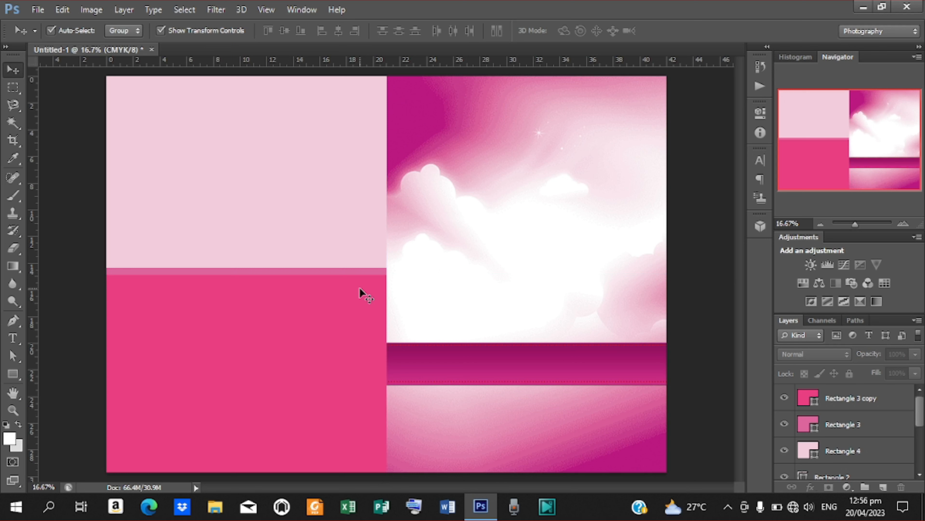
pyautogui.hotkey('ctrl', ';')
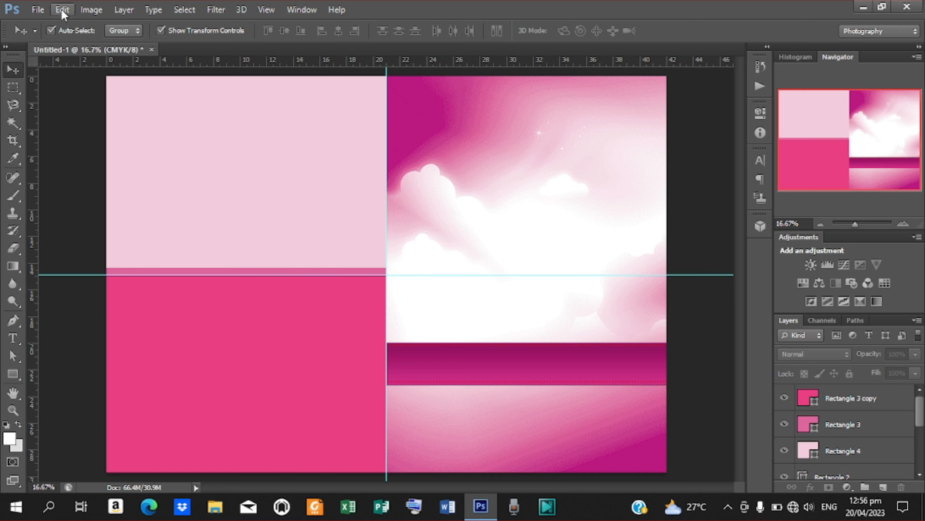
# - Draw an ellipse across the pale/dark pink boundary, reshape it into a larger upright oval, and nudge it up
pyautogui.click(12, 376)
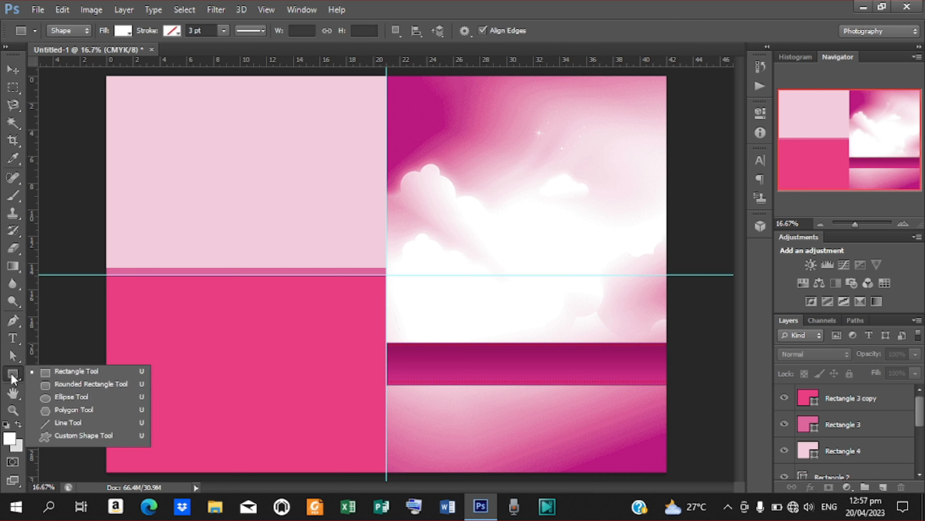
pyautogui.click(70, 397)
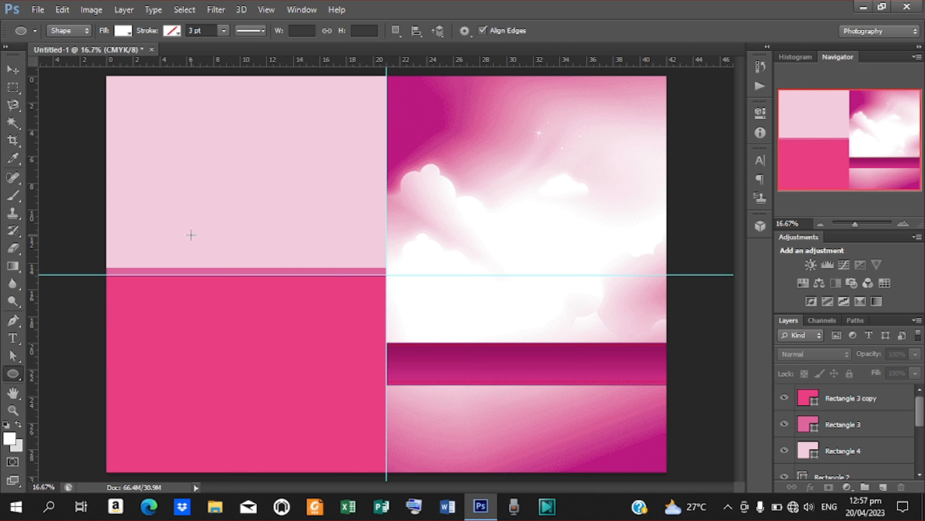
pyautogui.moveTo(191, 216); pyautogui.dragTo(327, 393)
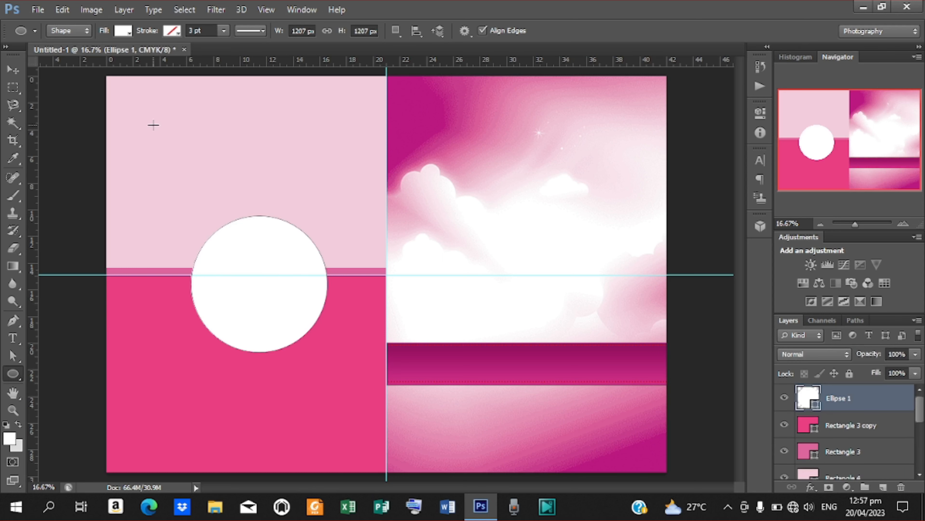
pyautogui.click(11, 70)
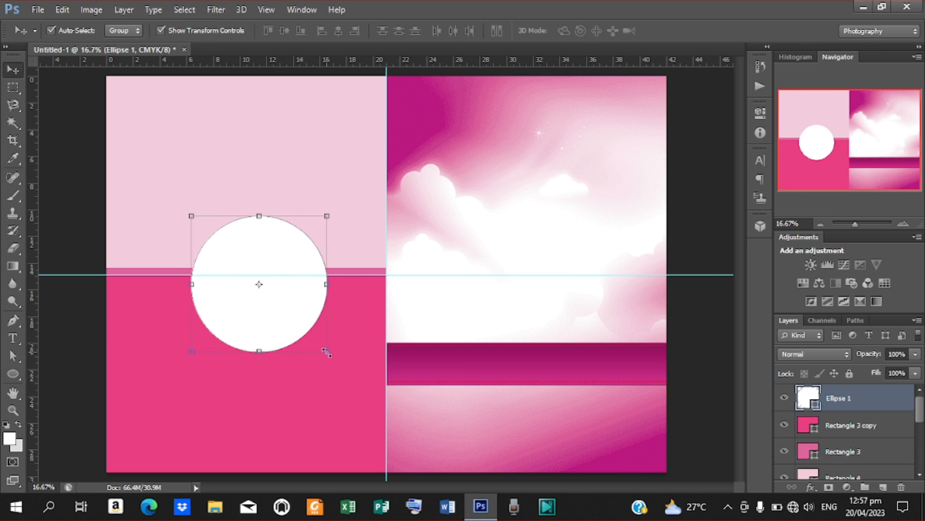
pyautogui.moveTo(327, 351); pyautogui.dragTo(339, 363)
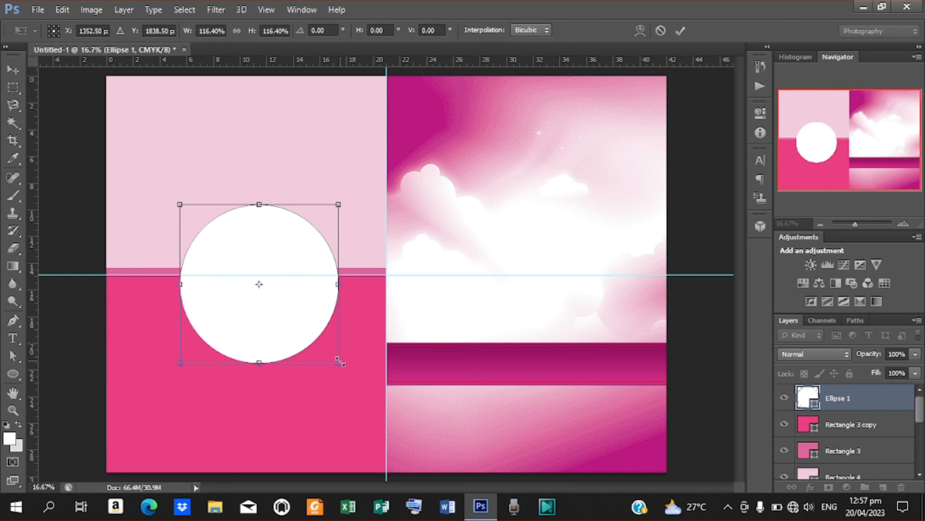
pyautogui.moveTo(337, 284); pyautogui.dragTo(313, 284)
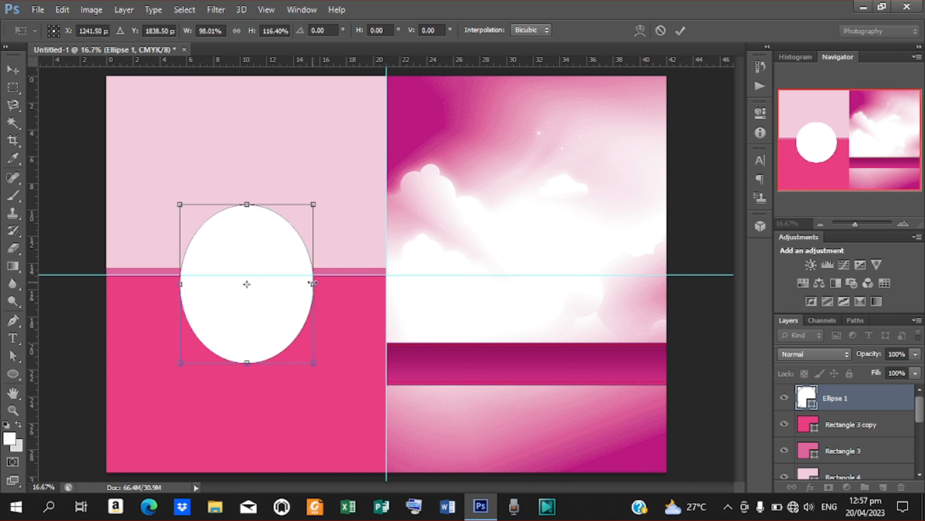
pyautogui.click(680, 31)
pyautogui.hotkey('shift', 'Up')
pyautogui.hotkey('shift', 'Up')
pyautogui.hotkey('shift', 'Up')
pyautogui.hotkey('shift', 'Up')
pyautogui.hotkey('shift', 'Up')
pyautogui.hotkey('shift', 'Up')
pyautogui.hotkey('shift', 'Up')
pyautogui.hotkey('shift', 'Up')
pyautogui.hotkey('shift', 'Up')
pyautogui.hotkey('shift', 'Up')
pyautogui.hotkey('shift', 'Up')
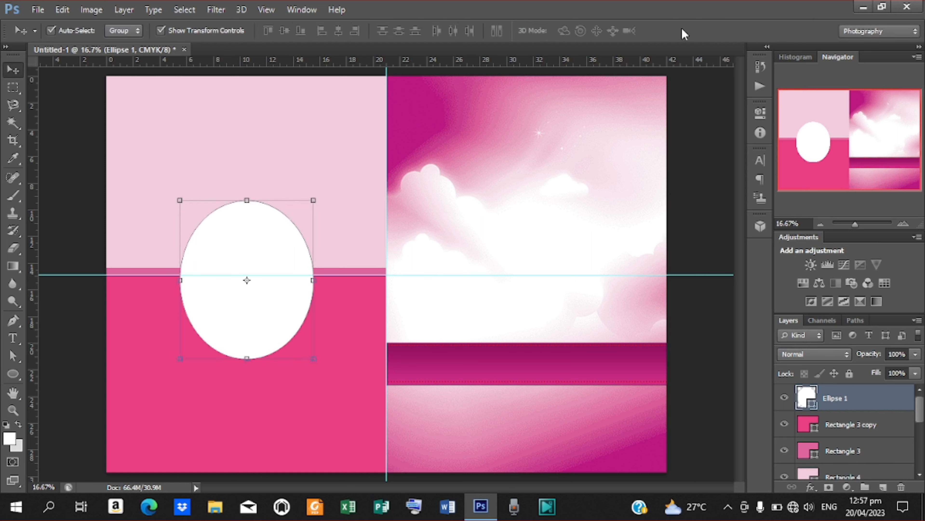
pyautogui.hotkey('shift', 'Up')
pyautogui.hotkey('shift', 'Up')
pyautogui.hotkey('shift', 'Up')
pyautogui.hotkey('shift', 'Up')
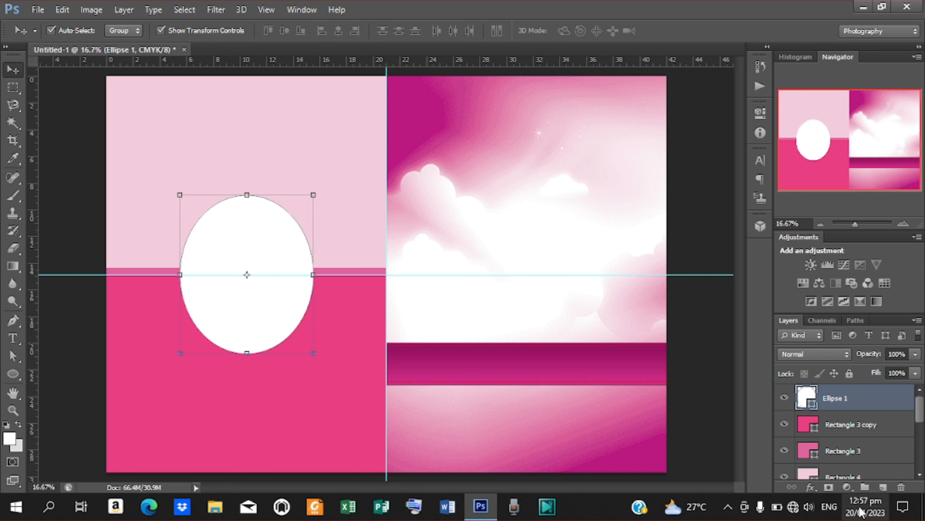
# - Give the oval a Gradient Overlay from canvas-sampled magenta to dark magenta
pyautogui.click(810, 487)
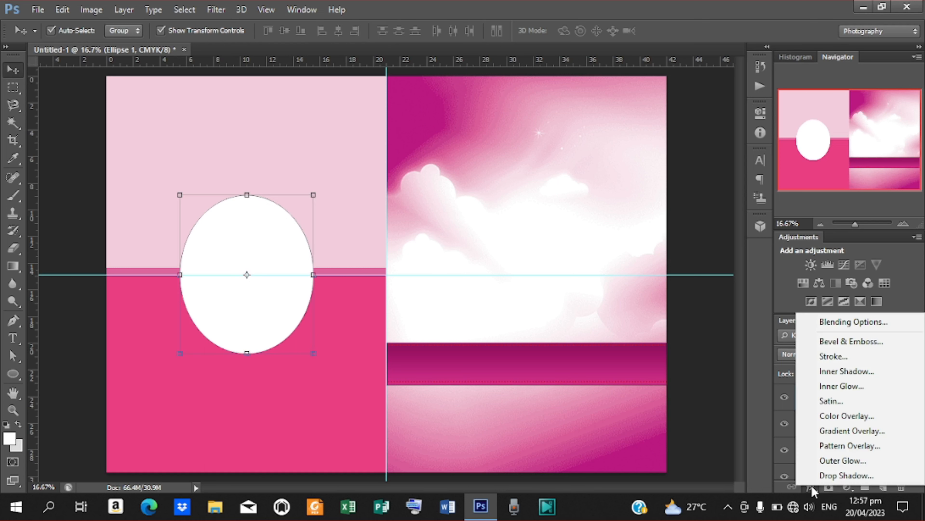
pyautogui.click(850, 432)
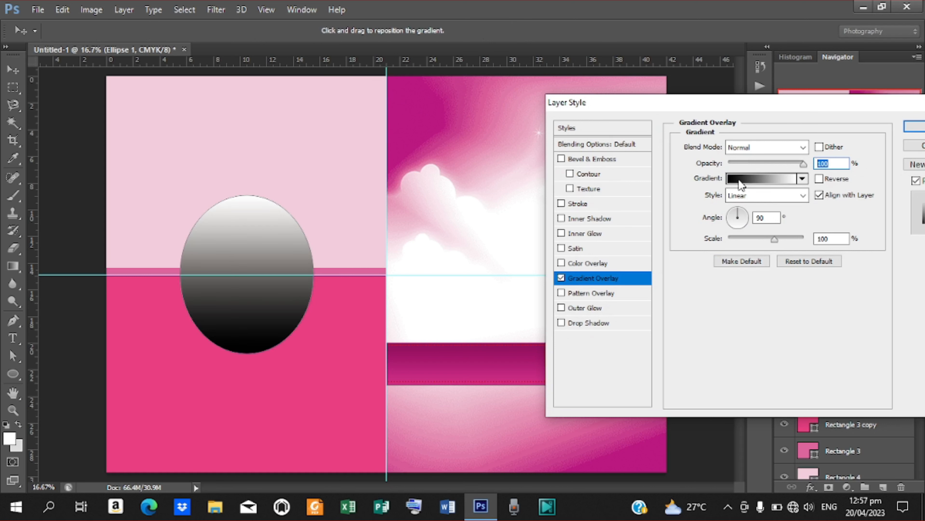
pyautogui.click(751, 178)
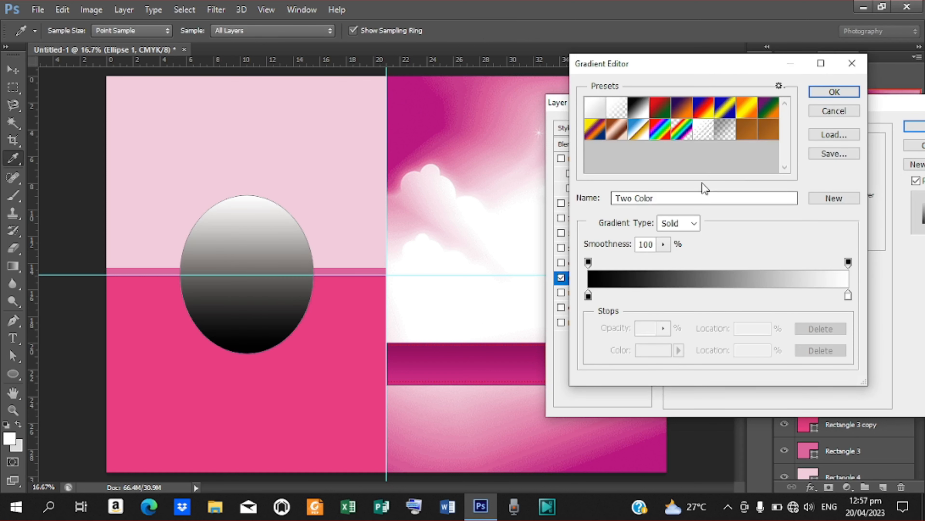
pyautogui.click(769, 128)
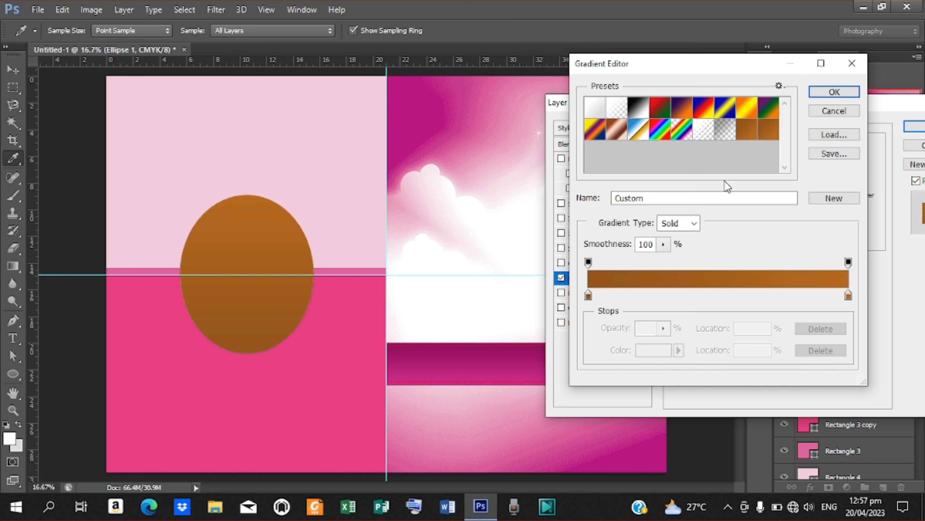
pyautogui.click(588, 295)
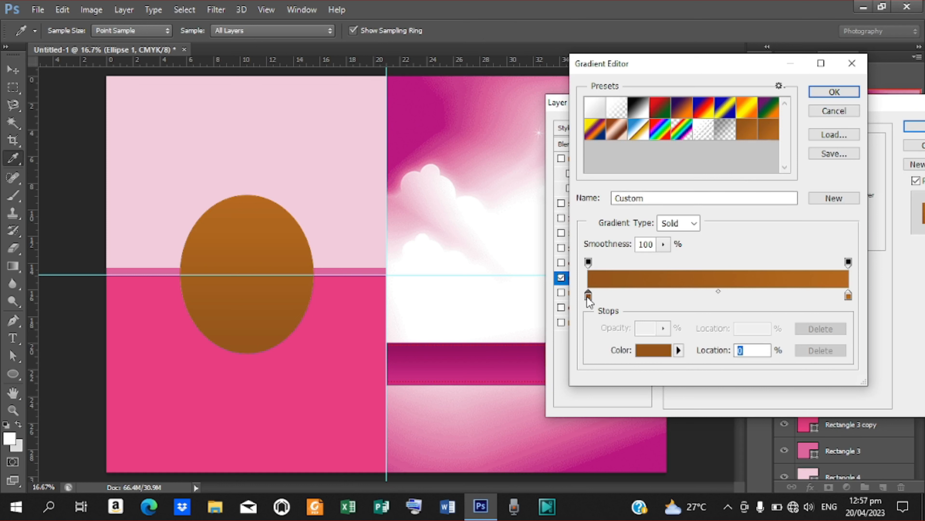
pyautogui.doubleClick(588, 296)
pyautogui.click(419, 139)
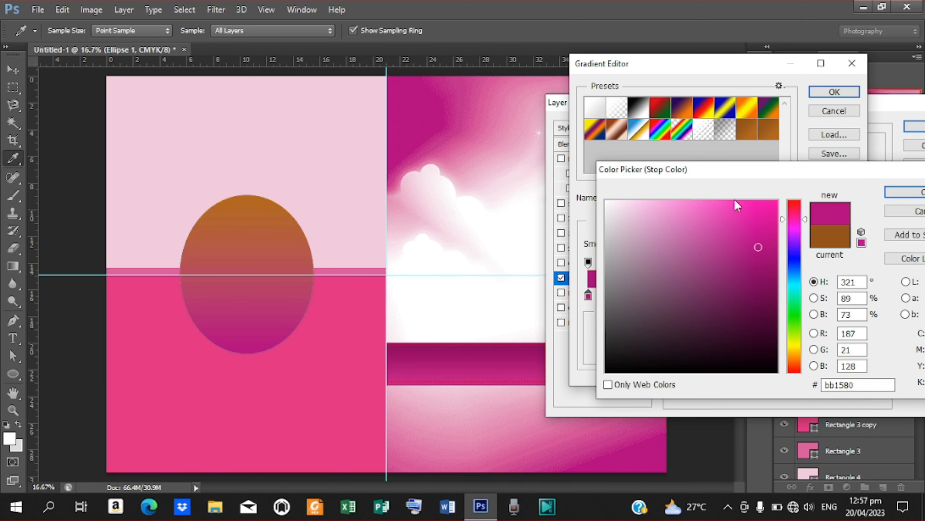
pyautogui.click(900, 192)
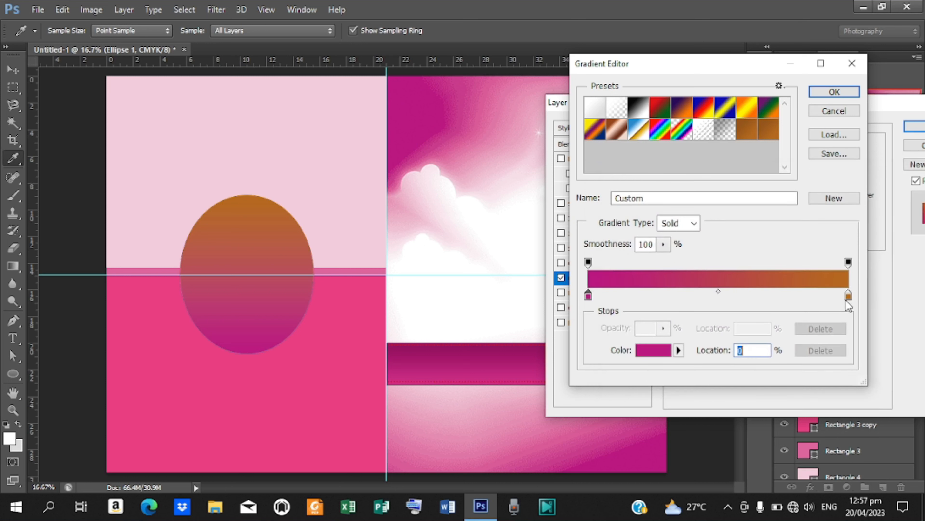
pyautogui.click(848, 297)
pyautogui.doubleClick(848, 297)
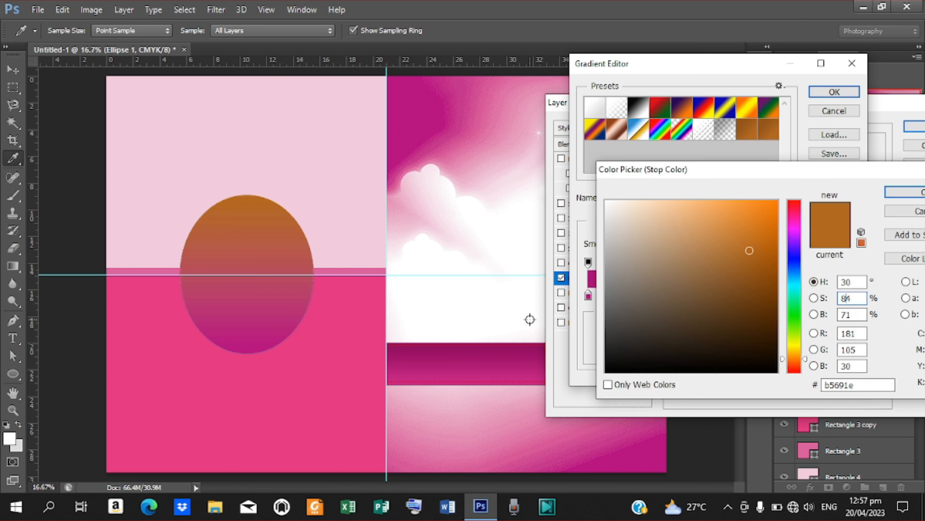
pyautogui.click(481, 347)
pyautogui.click(907, 191)
pyautogui.click(833, 92)
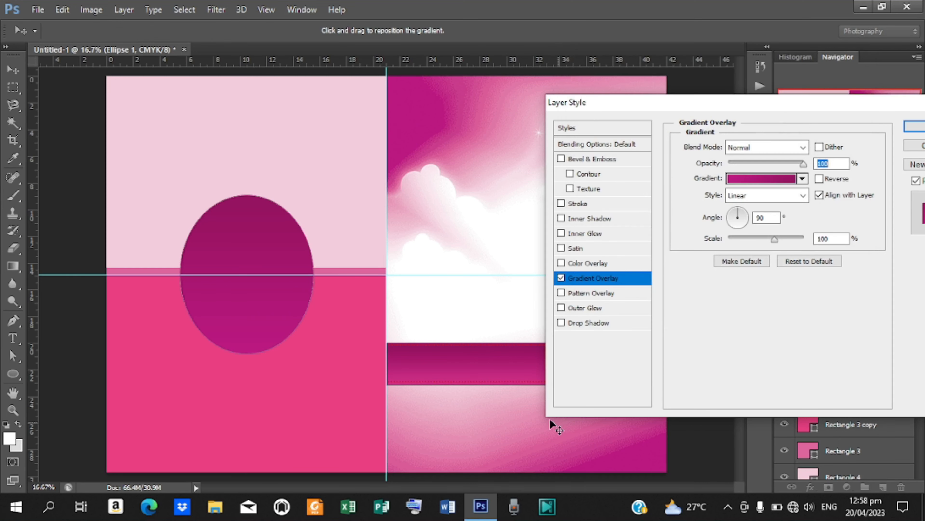
# - Add a drop shadow with angle 120, distance 8, spread 5, size 8, then duplicate the oval
pyautogui.click(600, 323)
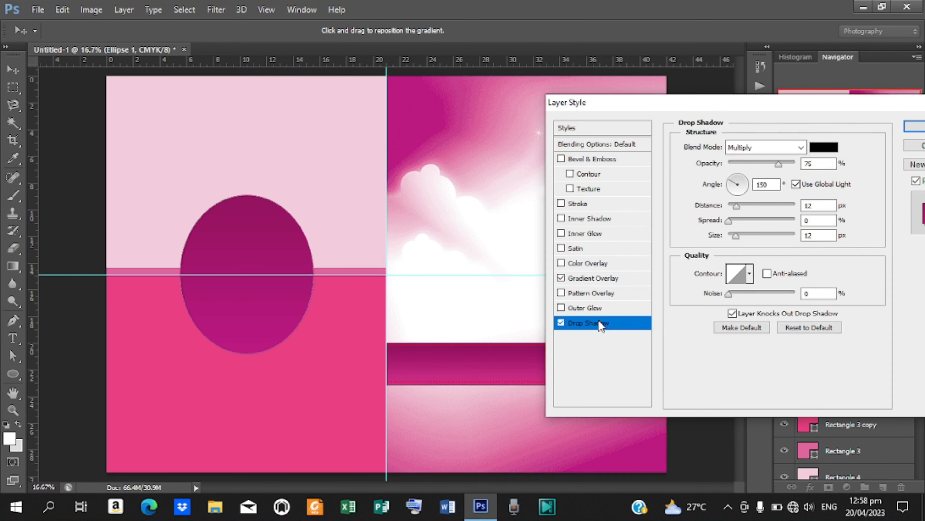
pyautogui.doubleClick(775, 184)
pyautogui.write('120')
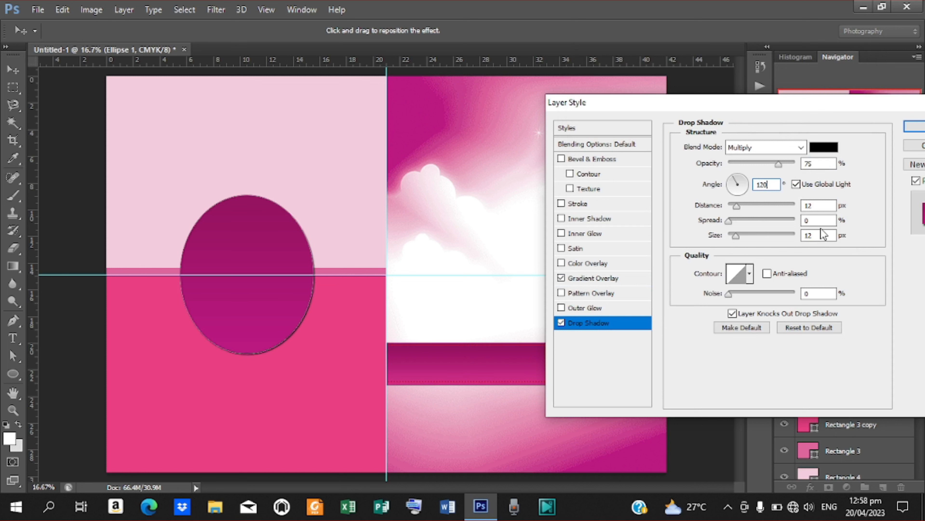
pyautogui.press('Tab')
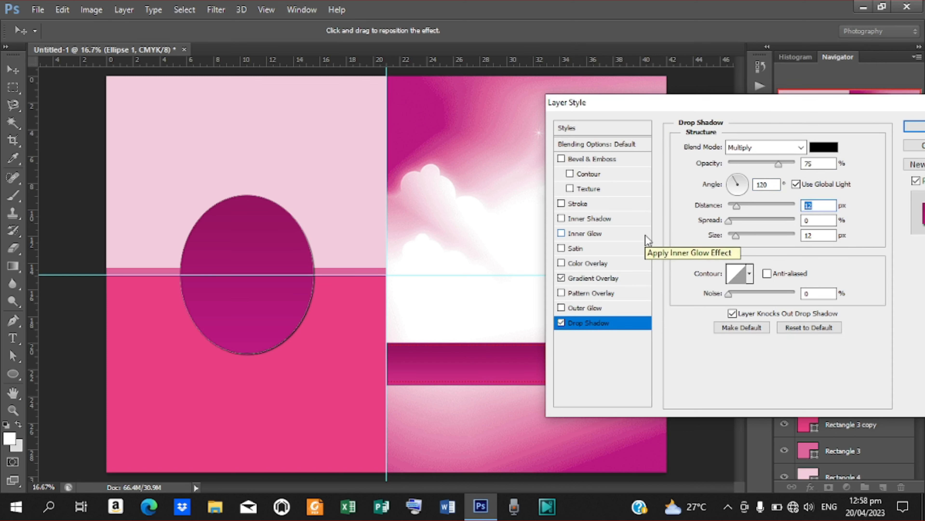
pyautogui.write('8')
pyautogui.press('Tab')
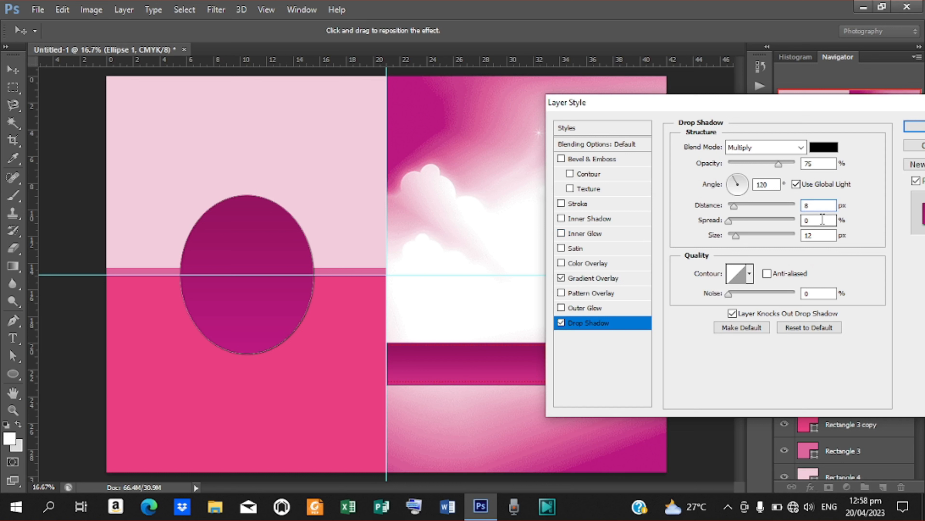
pyautogui.write('5')
pyautogui.press('Tab')
pyautogui.write('8')
pyautogui.press('Return')
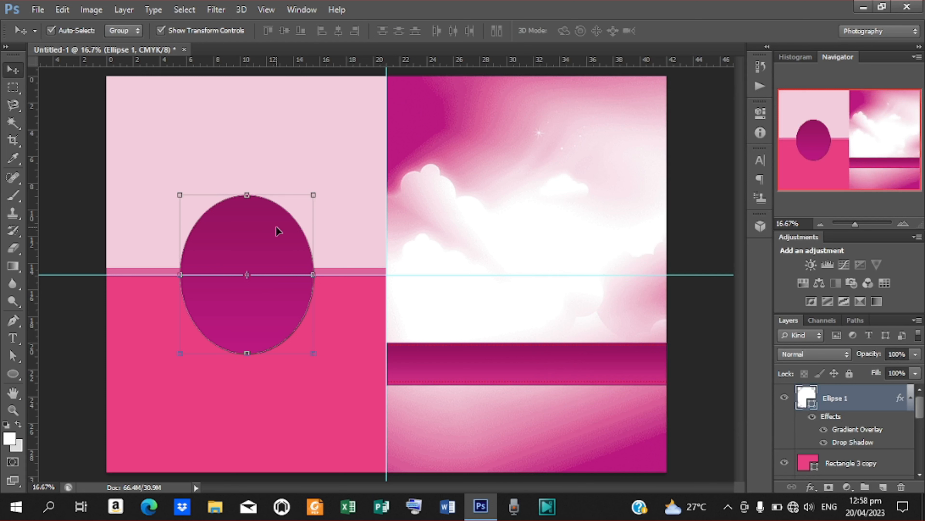
pyautogui.hotkey('ctrl', 'j')
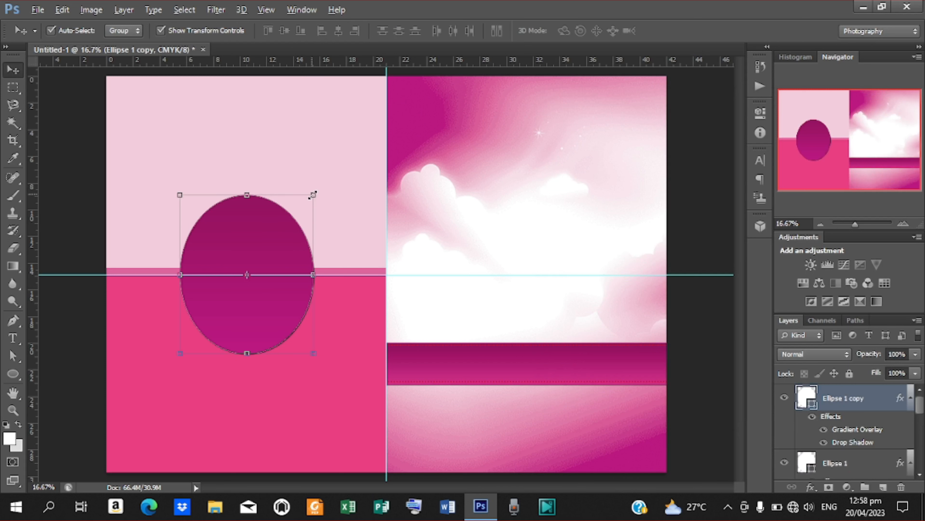
# - Shrink the oval copy slightly and flip its drop shadow angle to -120
pyautogui.moveTo(313, 195); pyautogui.dragTo(309, 199)
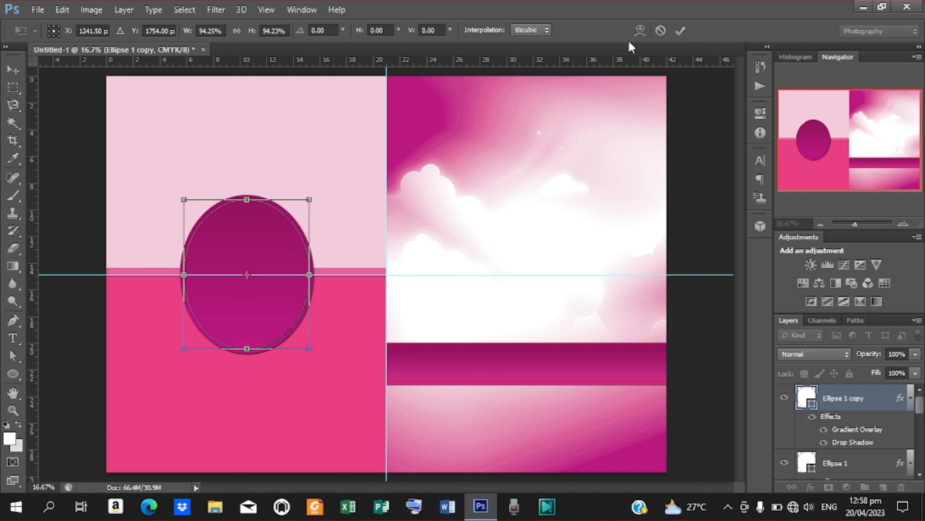
pyautogui.click(680, 31)
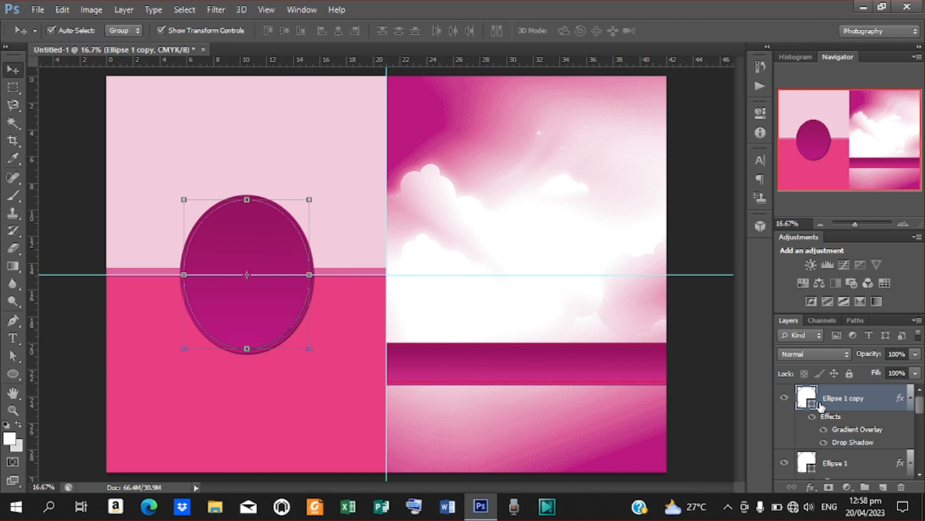
pyautogui.doubleClick(852, 442)
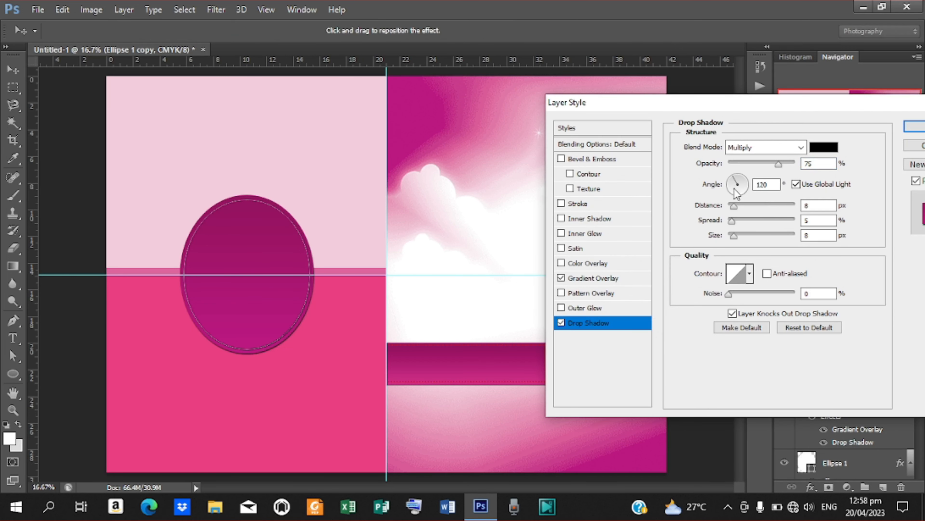
pyautogui.click(772, 185)
pyautogui.moveTo(734, 179); pyautogui.dragTo(735, 193)
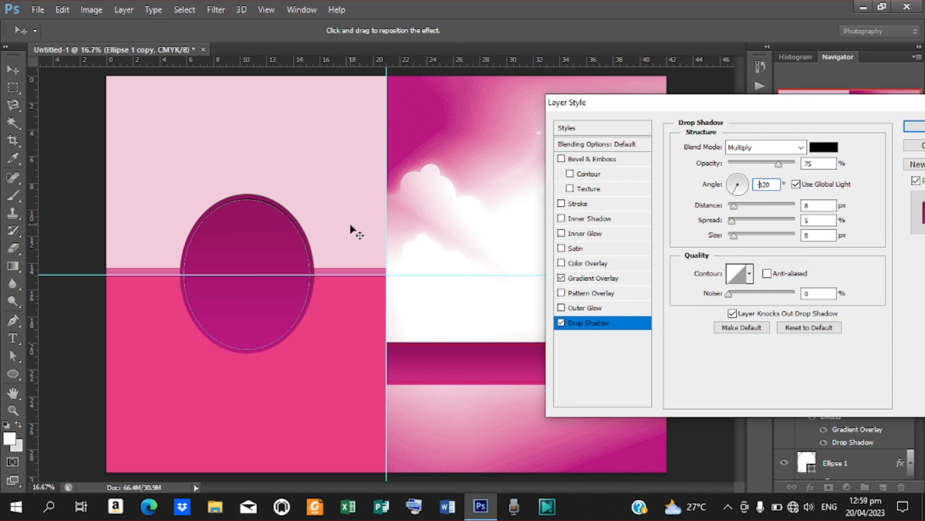
pyautogui.click(917, 127)
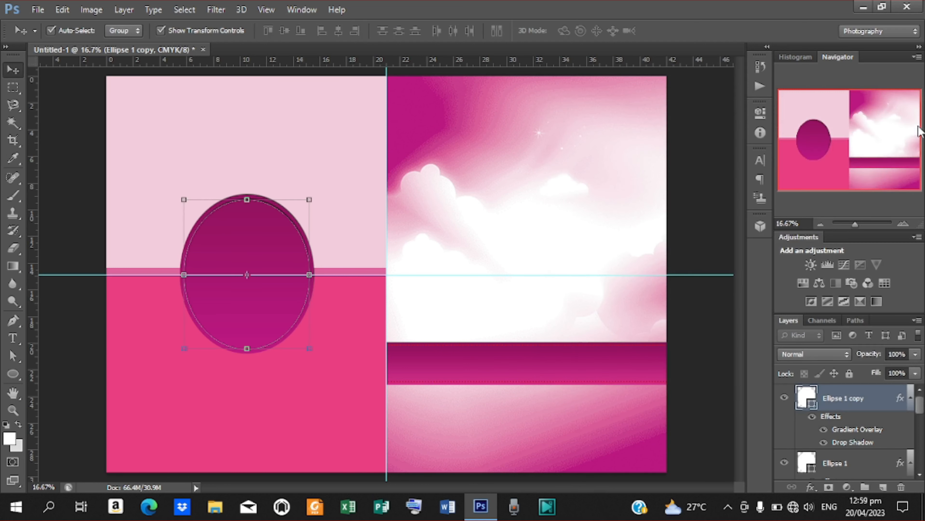
# - Duplicate the copy, shrink it further, and clear its layer style to leave a plain white inner oval
pyautogui.click(68, 372)
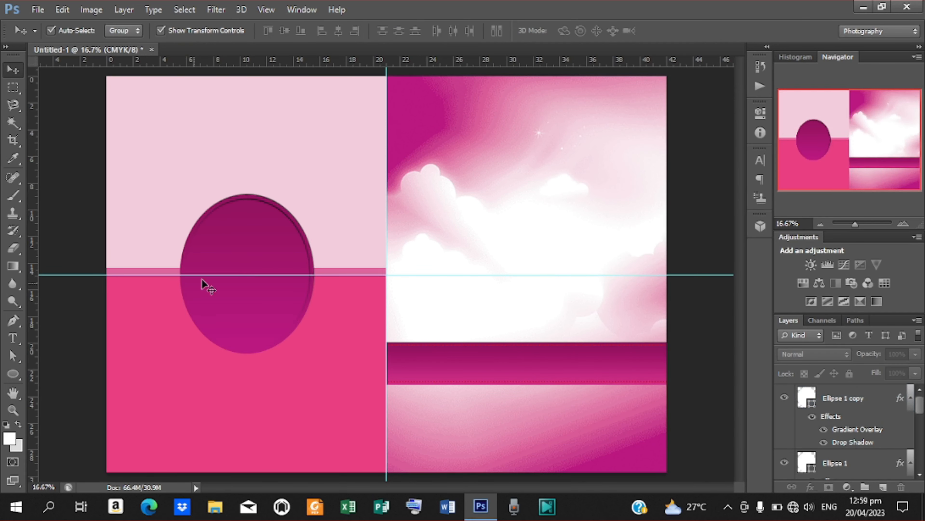
pyautogui.click(265, 250)
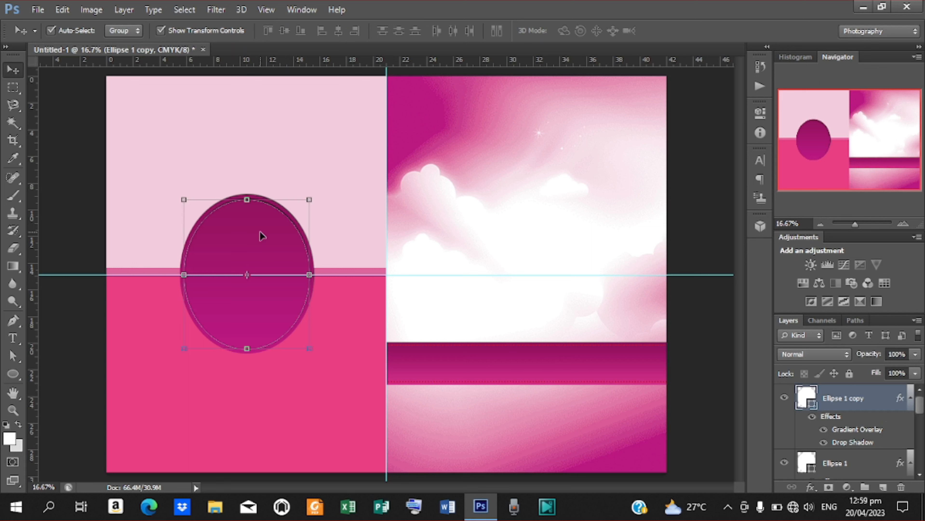
pyautogui.hotkey('ctrl', 'j')
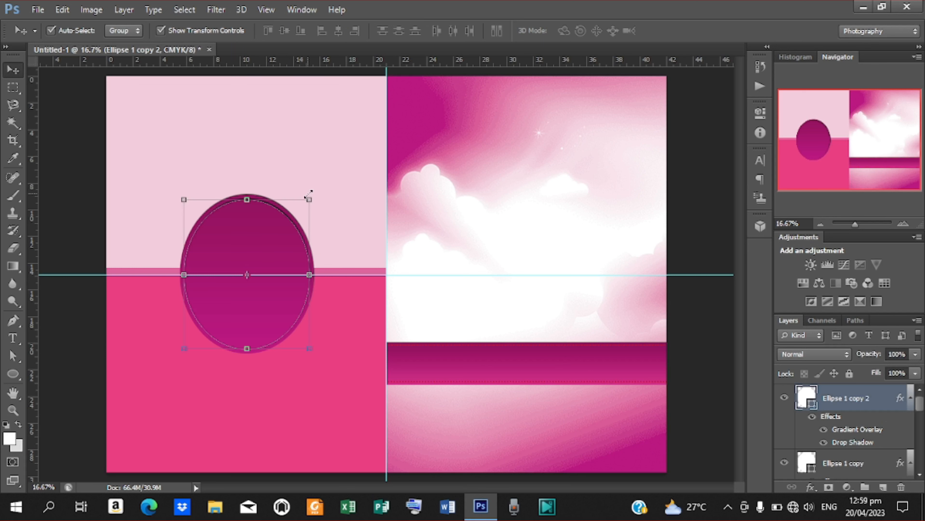
pyautogui.moveTo(308, 199); pyautogui.dragTo(303, 204)
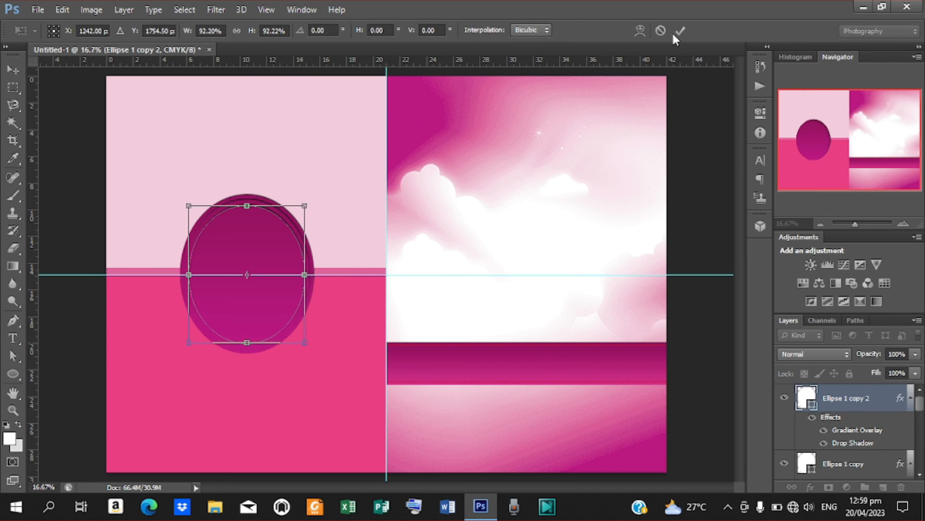
pyautogui.click(680, 31)
pyautogui.rightClick(851, 404)
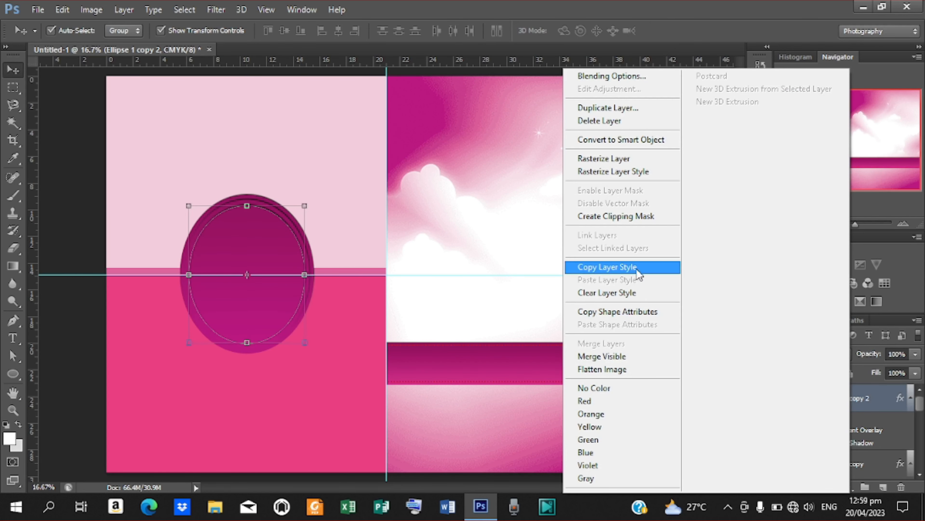
pyautogui.click(602, 293)
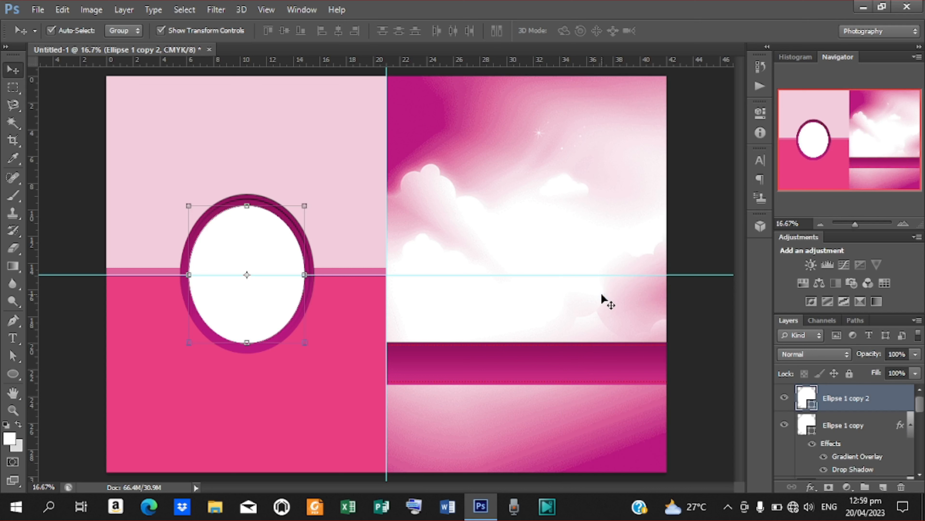
# - Place the old photo D into the document
pyautogui.click(38, 10)
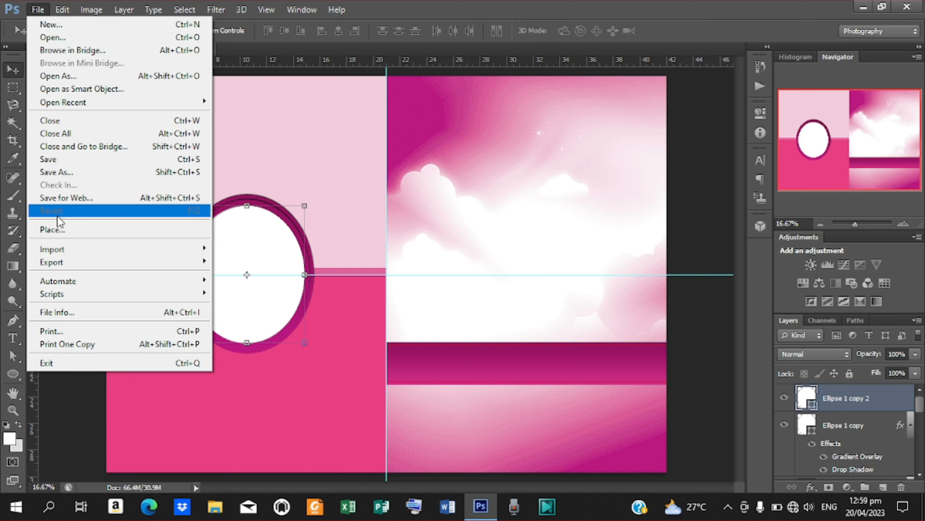
pyautogui.click(58, 230)
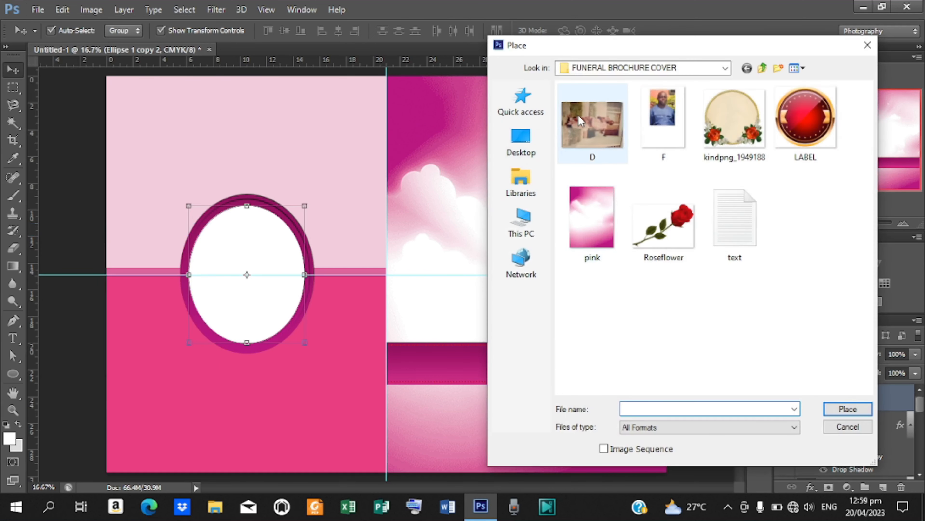
pyautogui.click(580, 120)
pyautogui.click(847, 409)
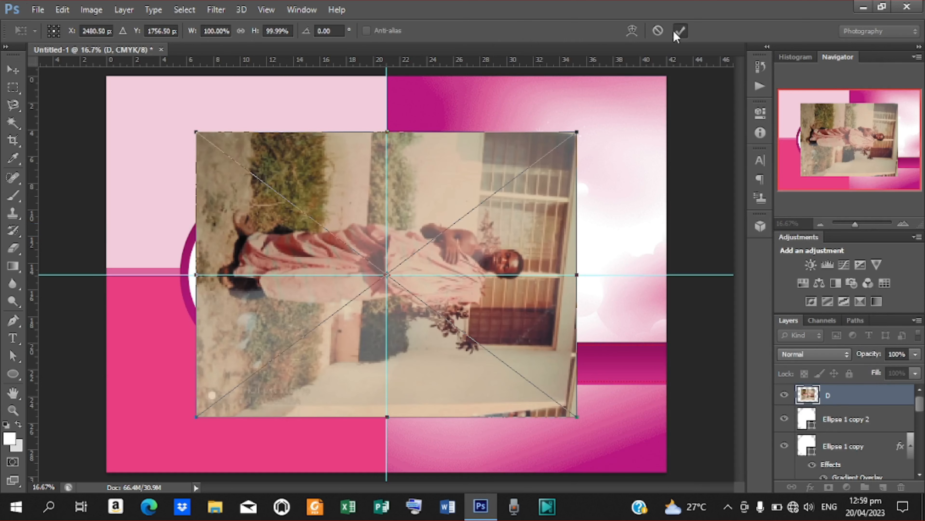
pyautogui.click(678, 32)
# - Rotate photo D in quarter turns until the man stands upright
pyautogui.click(62, 9)
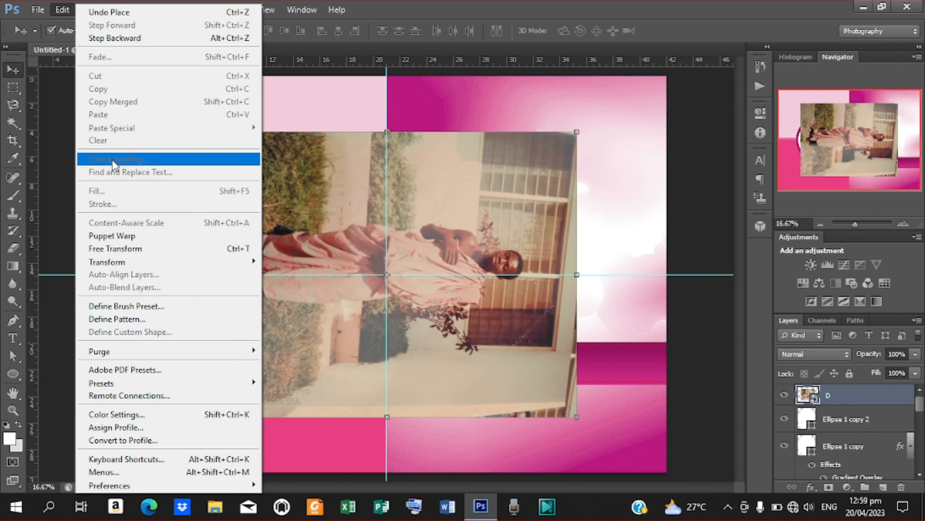
pyautogui.moveTo(135, 263)
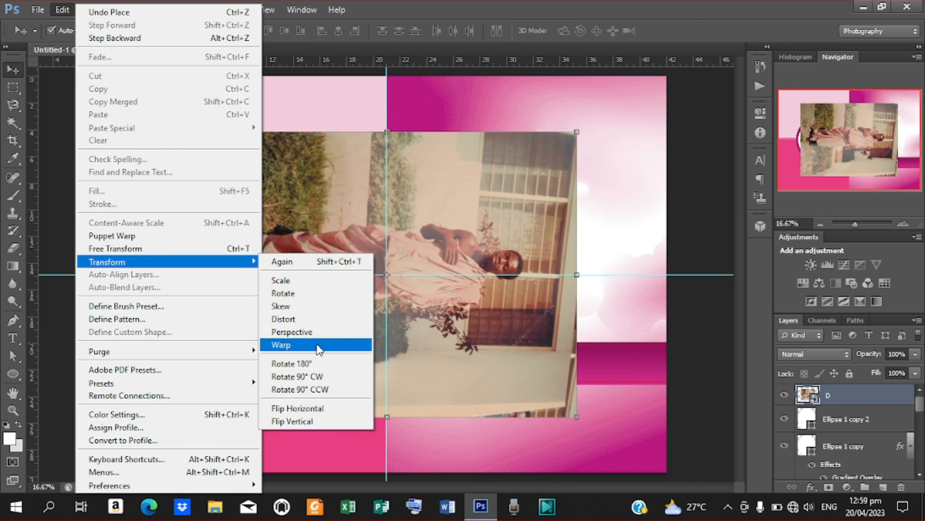
pyautogui.click(325, 373)
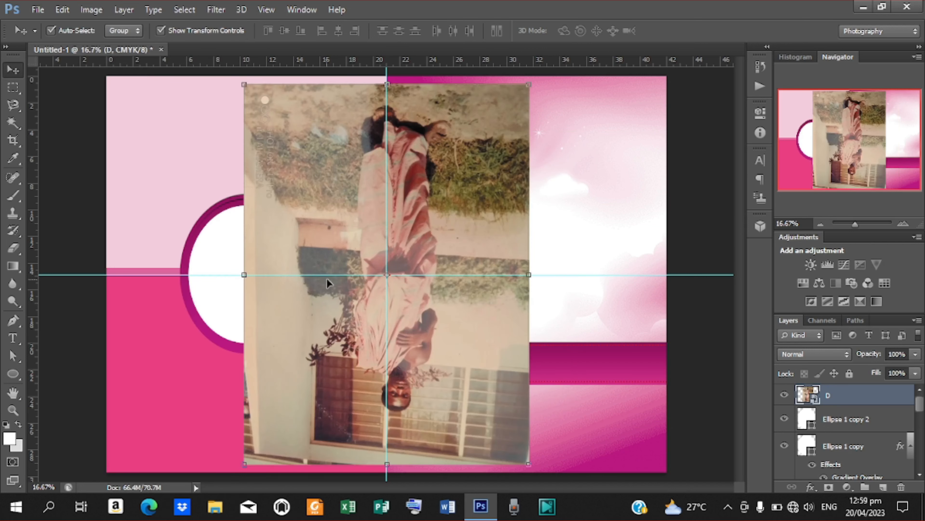
pyautogui.click(61, 9)
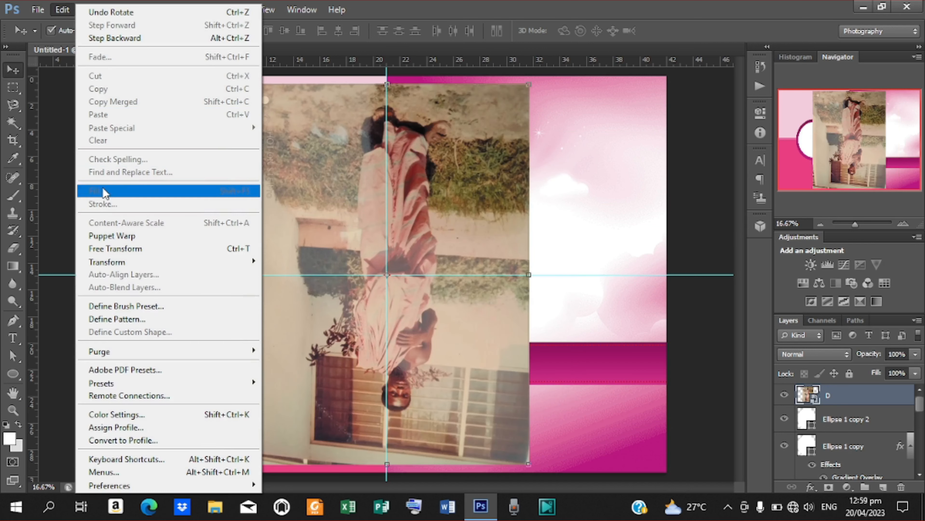
pyautogui.moveTo(122, 263)
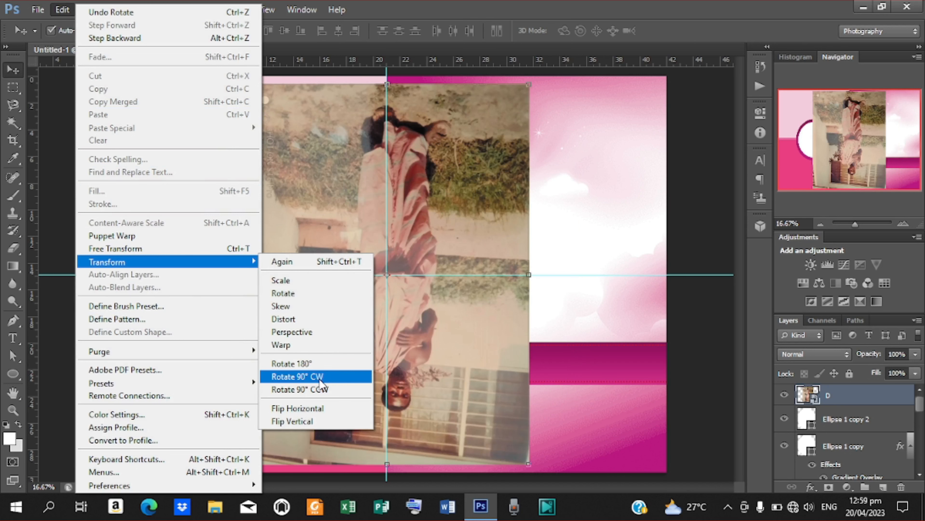
pyautogui.click(304, 364)
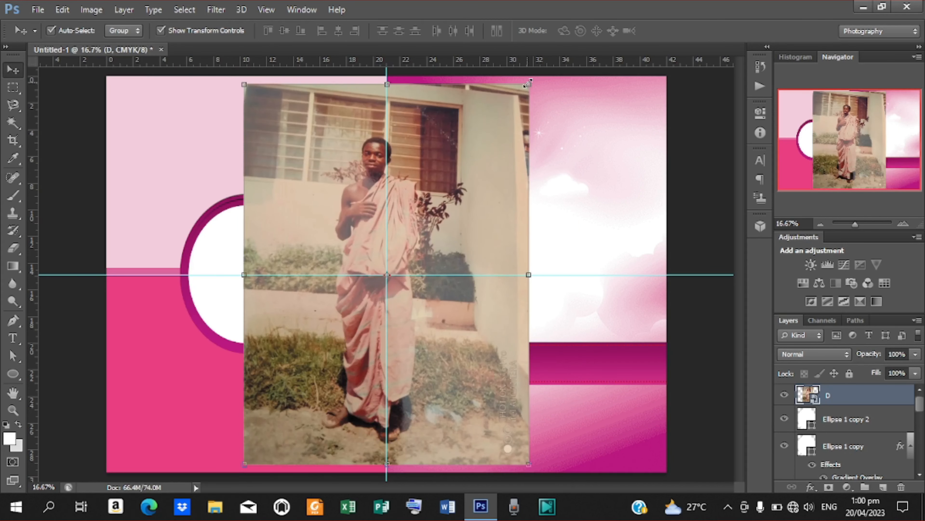
# - Scale photo D over the inner oval so it covers it, then clip it to the oval
pyautogui.moveTo(528, 83); pyautogui.dragTo(439, 200)
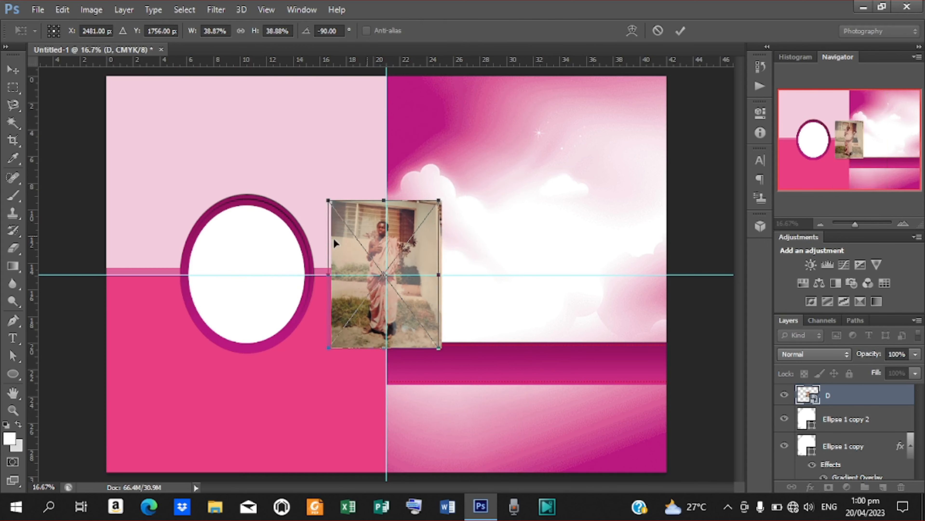
pyautogui.moveTo(333, 238); pyautogui.dragTo(227, 241)
pyautogui.moveTo(300, 276); pyautogui.dragTo(304, 276)
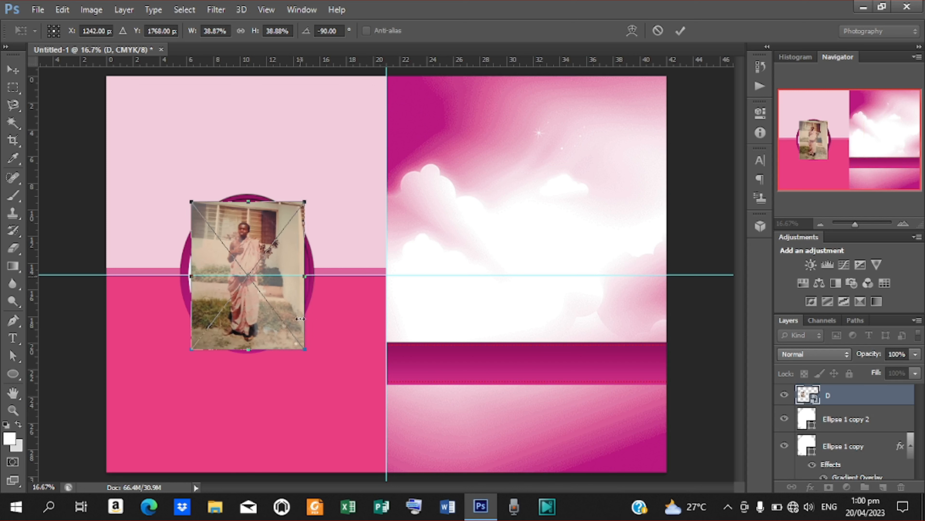
pyautogui.moveTo(192, 277); pyautogui.dragTo(188, 277)
pyautogui.moveTo(305, 350); pyautogui.dragTo(318, 365)
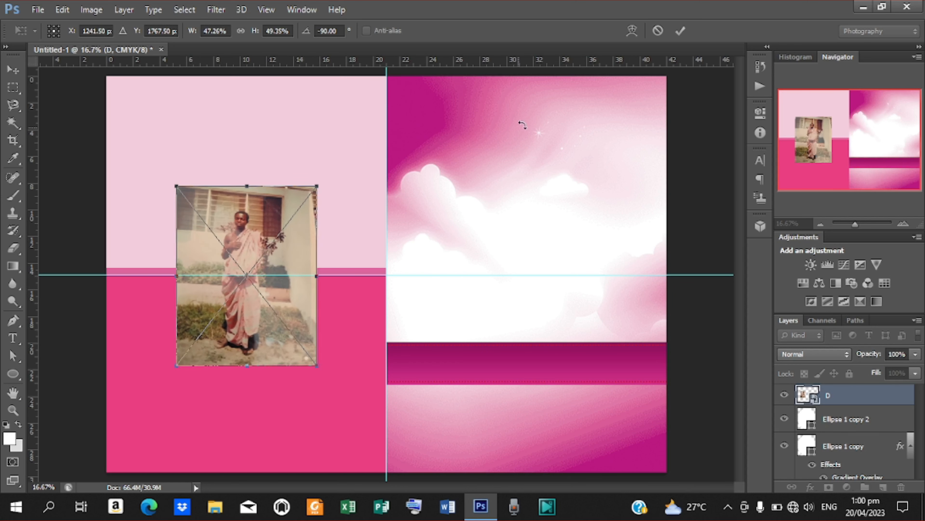
pyautogui.click(680, 31)
pyautogui.rightClick(838, 396)
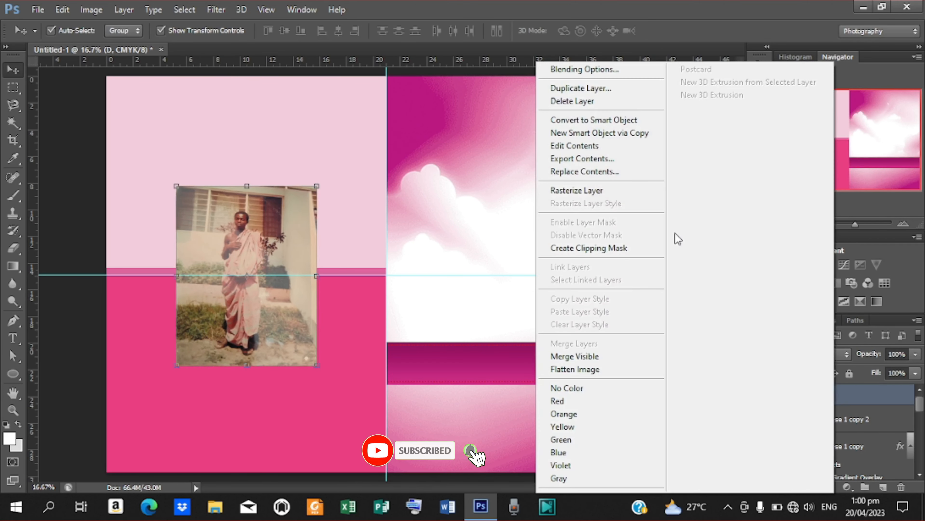
pyautogui.click(611, 248)
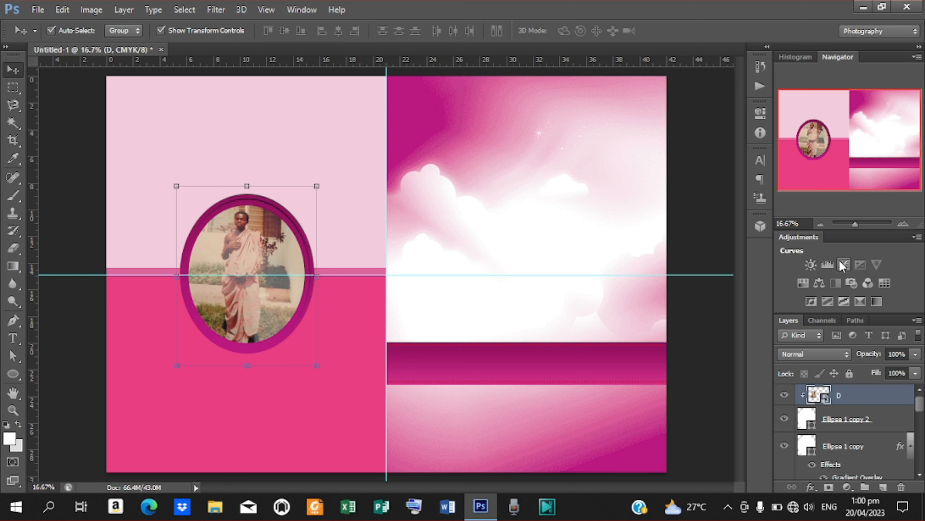
# - Add a Curves adjustment and bend the curve to lighten the framed photo
pyautogui.click(843, 264)
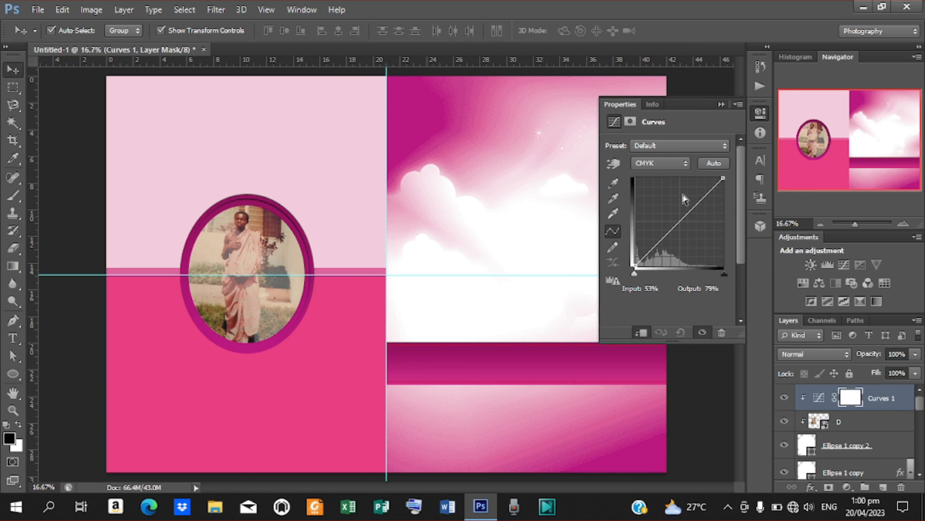
pyautogui.click(676, 221)
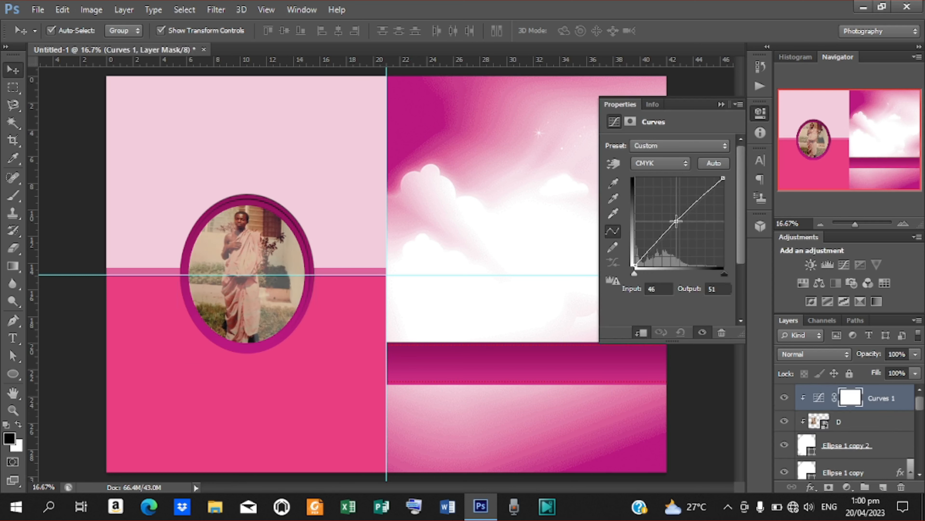
pyautogui.moveTo(676, 220); pyautogui.dragTo(680, 223)
pyautogui.moveTo(680, 221)
pyautogui.mouseDown()
pyautogui.moveTo(671, 211)
pyautogui.moveTo(684, 218)
pyautogui.moveTo(678, 218)
pyautogui.mouseUp()
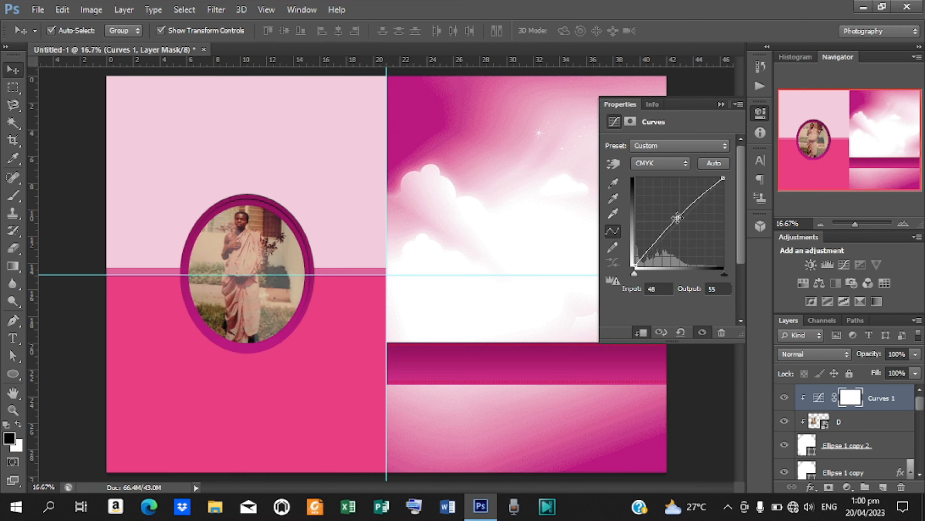
pyautogui.scroll(-2, 677, 218)
pyautogui.click(721, 104)
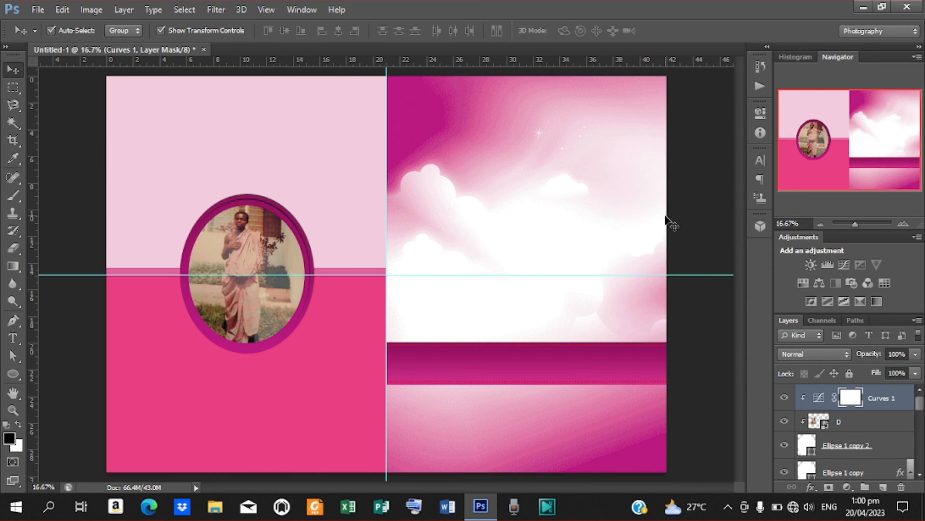
# - Nudge photo D right, left and up so the man sits well inside the oval
pyautogui.hotkey('ctrl', '+')
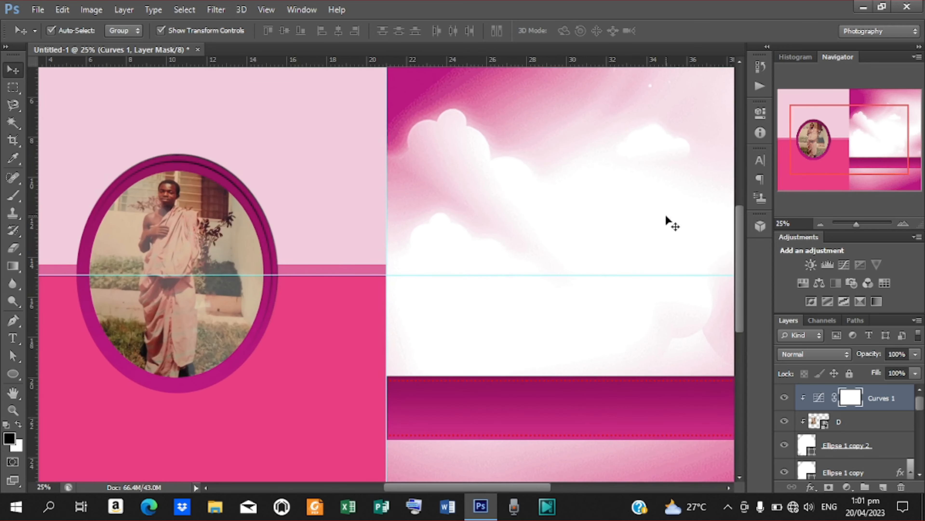
pyautogui.click(168, 234)
pyautogui.hotkey('shift', 'Right')
pyautogui.hotkey('shift', 'Right')
pyautogui.hotkey('shift', 'Right')
pyautogui.hotkey('shift', 'Right')
pyautogui.hotkey('shift', 'Right')
pyautogui.hotkey('shift', 'Right')
pyautogui.hotkey('shift', 'Right')
pyautogui.hotkey('shift', 'Right')
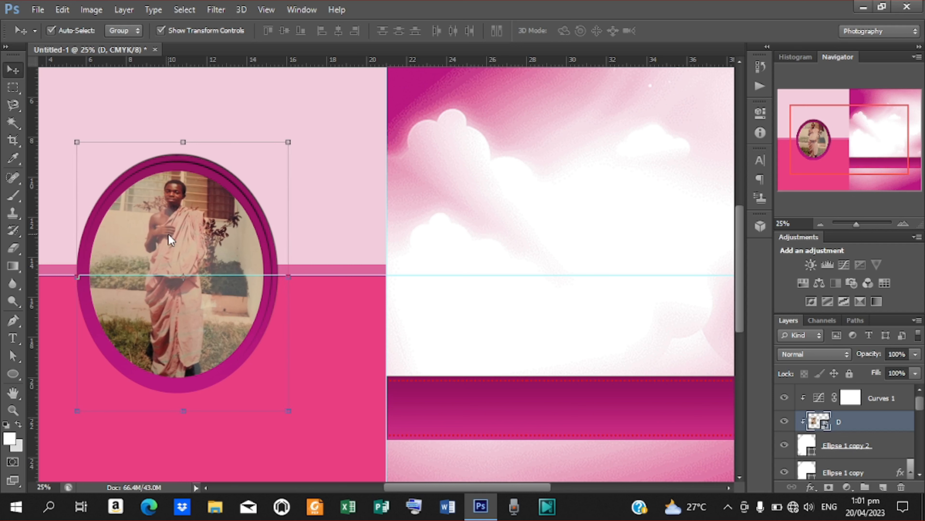
pyautogui.hotkey('shift', 'Left')
pyautogui.hotkey('shift', 'Left')
pyautogui.hotkey('shift', 'Up')
pyautogui.hotkey('shift', 'Up')
pyautogui.hotkey('shift', 'Up')
pyautogui.hotkey('shift', 'Up')
pyautogui.hotkey('shift', 'Up')
pyautogui.hotkey('shift', 'Up')
pyautogui.hotkey('shift', 'Up')
pyautogui.hotkey('shift', 'Up')
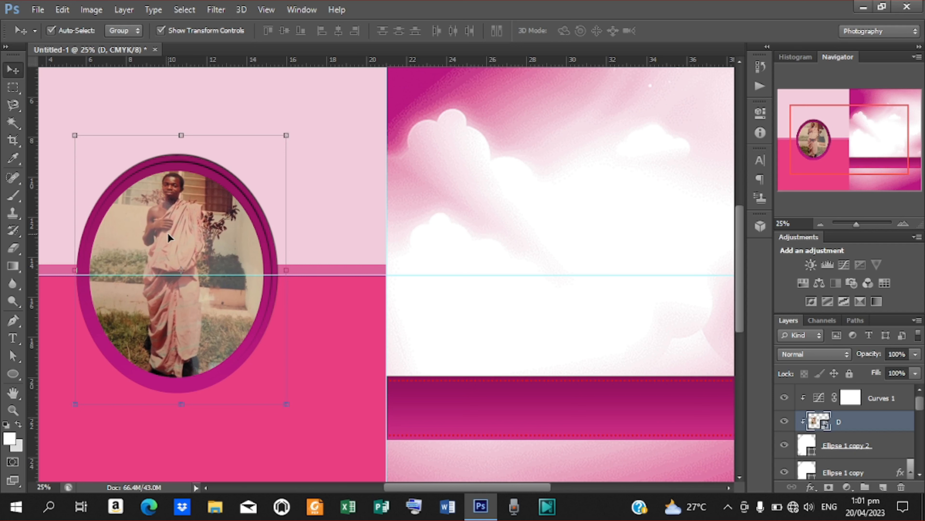
pyautogui.hotkey('ctrl', '-')
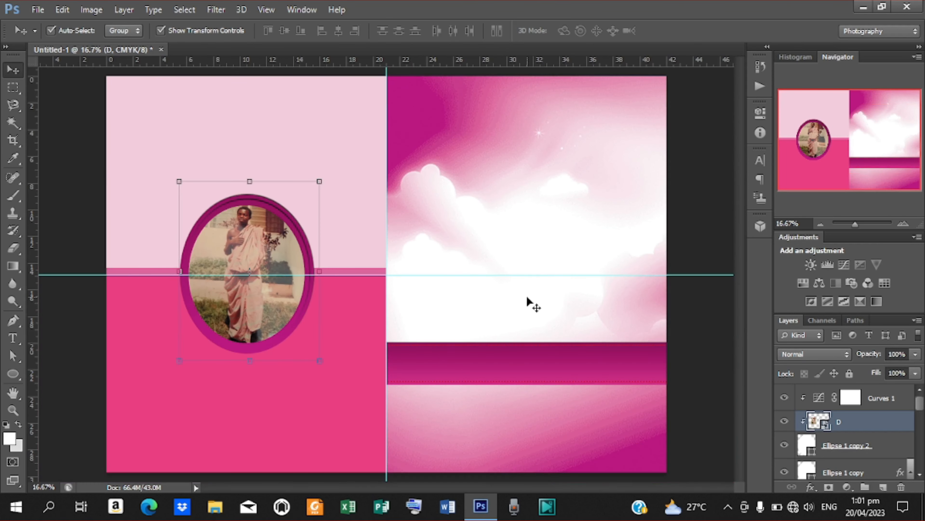
# - Place image F on the right page, move its layer to the top, and shift it slightly right
pyautogui.click(708, 290)
pyautogui.click(458, 203)
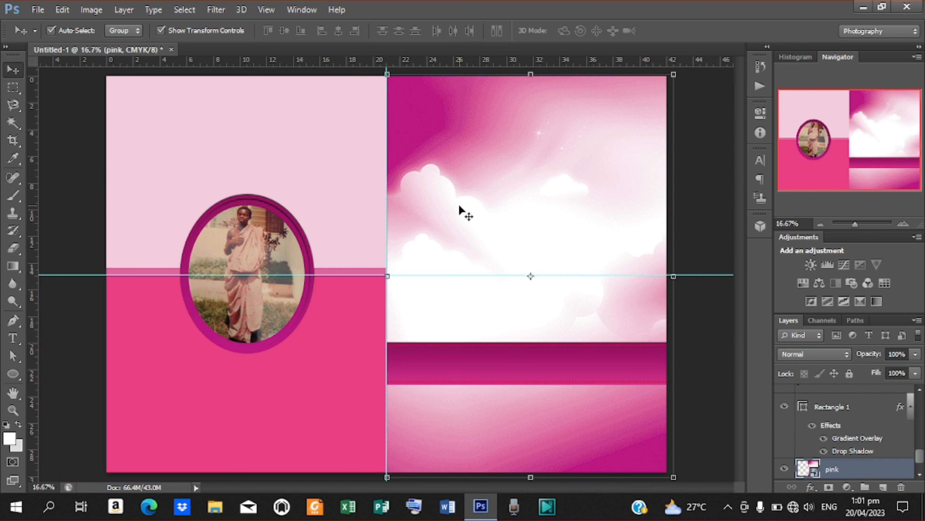
pyautogui.click(38, 9)
pyautogui.click(85, 232)
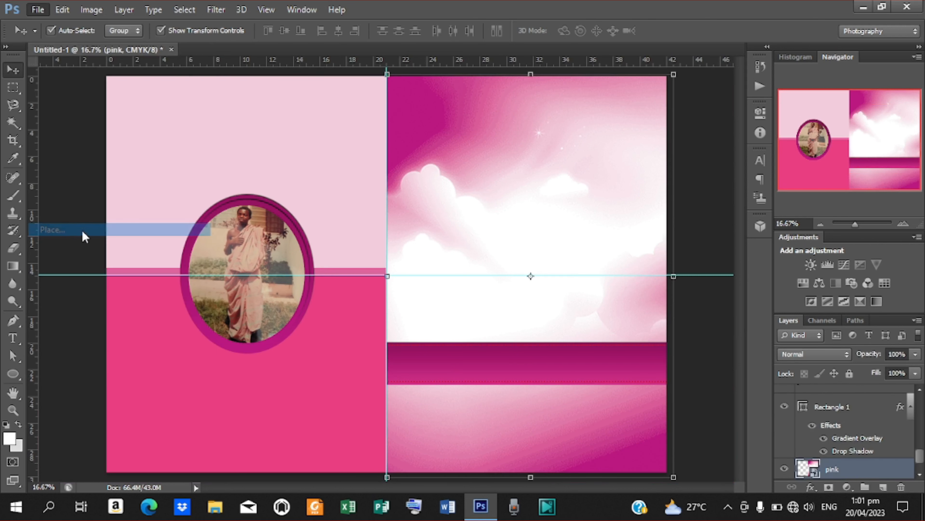
pyautogui.click(664, 148)
pyautogui.click(849, 411)
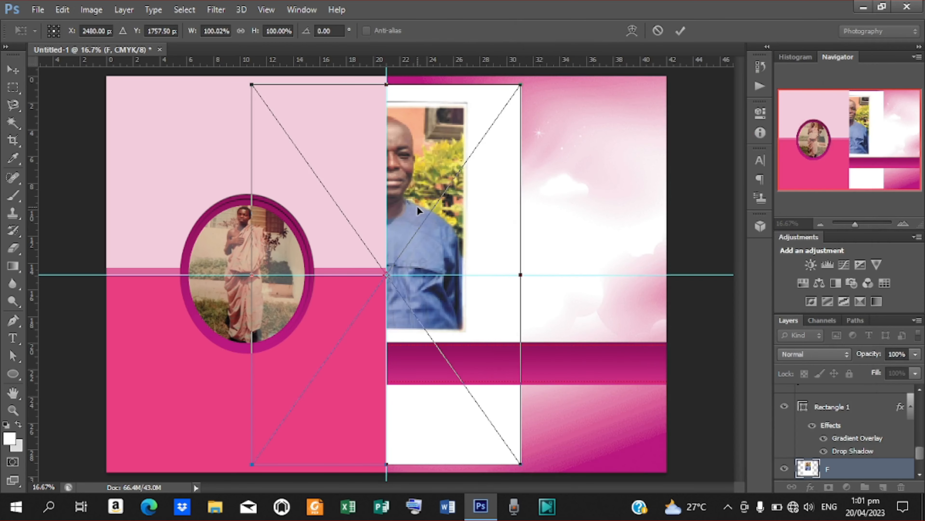
pyautogui.moveTo(487, 207); pyautogui.dragTo(592, 207)
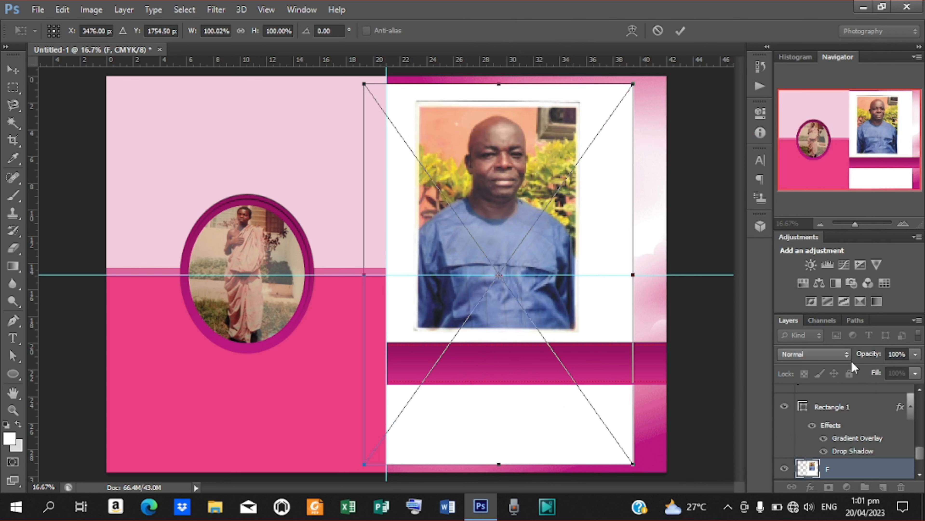
pyautogui.press('Return')
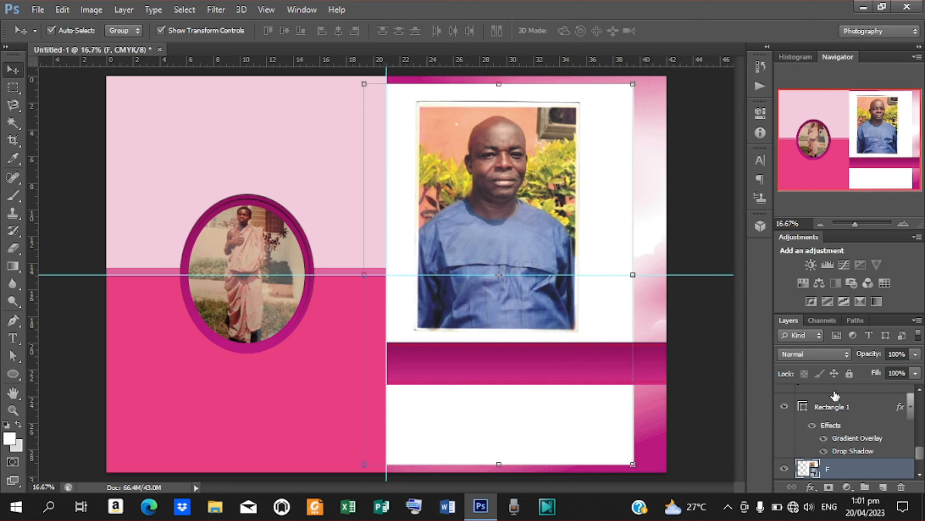
pyautogui.moveTo(863, 472); pyautogui.dragTo(867, 397)
pyautogui.moveTo(503, 233); pyautogui.dragTo(518, 234)
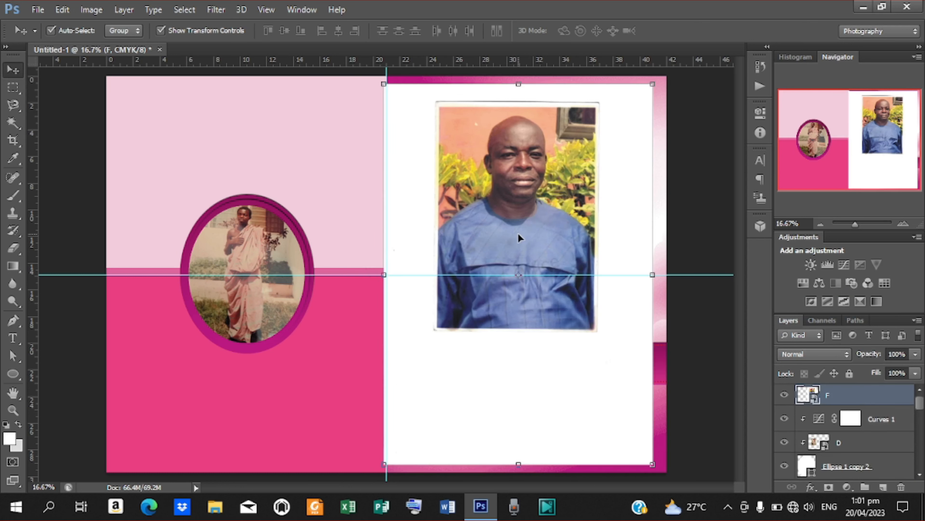
# - Rasterize layer F and nudge the portrait to rest just above the magenta band, then zoom in
pyautogui.rightClick(887, 398)
pyautogui.click(629, 191)
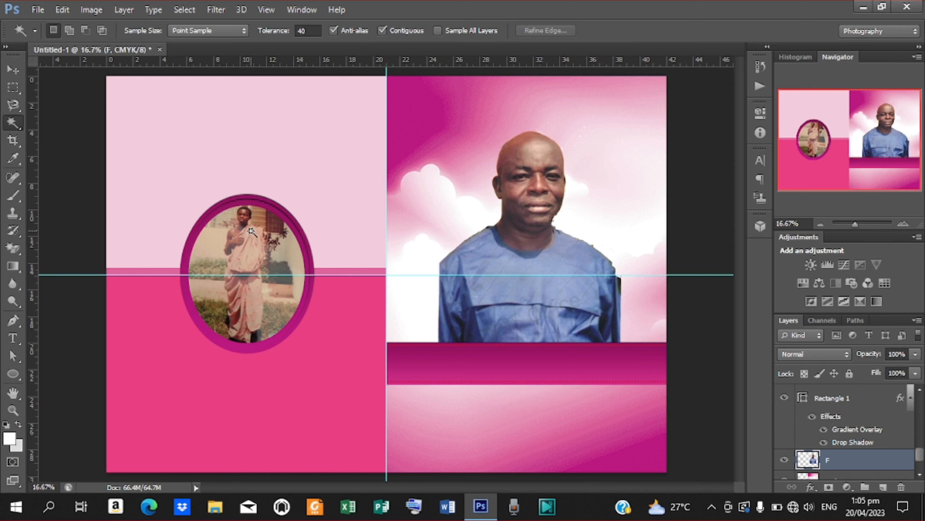
pyautogui.click(13, 70)
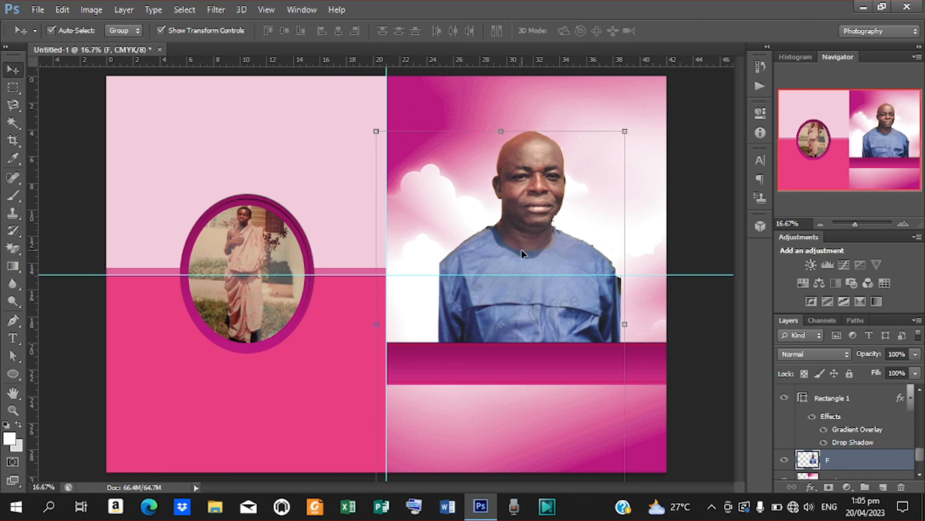
pyautogui.hotkey('shift', 'Down')
pyautogui.hotkey('shift', 'Down')
pyautogui.hotkey('shift', 'Down')
pyautogui.hotkey('shift', 'Down')
pyautogui.hotkey('shift', 'Down')
pyautogui.hotkey('shift', 'Down')
pyautogui.hotkey('shift', 'Down')
pyautogui.hotkey('shift', 'Down')
pyautogui.hotkey('shift', 'Down')
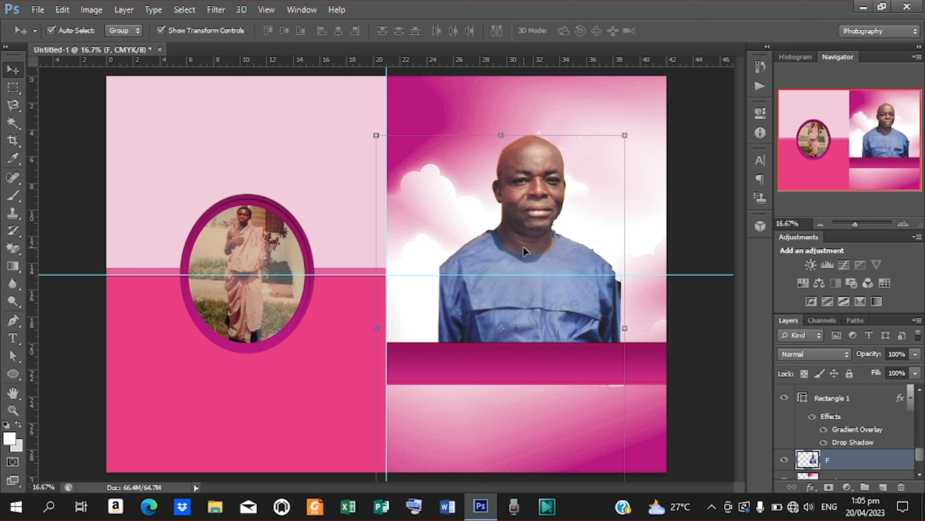
pyautogui.hotkey('shift', 'Up')
pyautogui.hotkey('shift', 'Up')
pyautogui.hotkey('shift', 'Up')
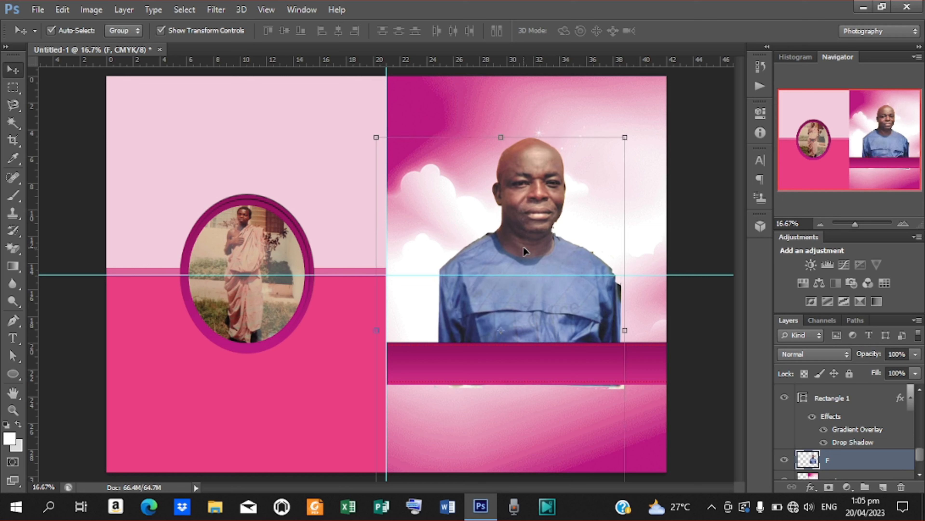
pyautogui.hotkey('shift', 'Up')
pyautogui.hotkey('shift', 'Up')
pyautogui.hotkey('shift', 'Up')
pyautogui.hotkey('shift', 'Up')
pyautogui.hotkey('shift', 'Up')
pyautogui.hotkey('shift', 'Up')
pyautogui.hotkey('shift', 'Up')
pyautogui.hotkey('shift', 'Up')
pyautogui.hotkey('shift', 'Up')
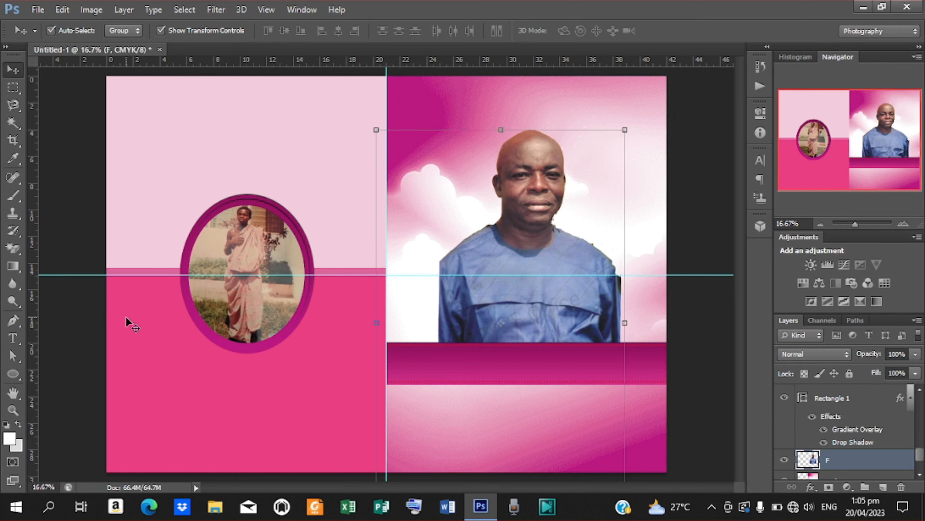
pyautogui.hotkey('ctrl', '+')
pyautogui.hotkey('ctrl', '+')
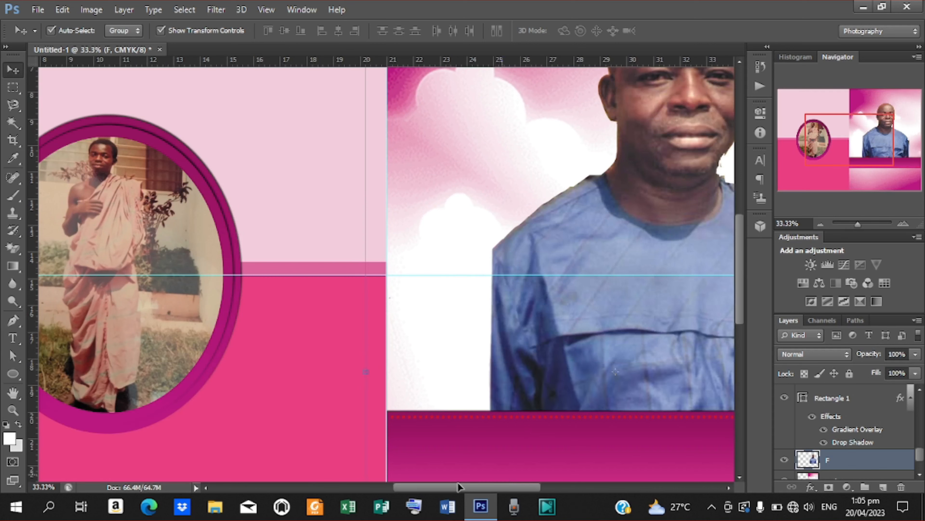
# - Choose the Horizontal Type tool with Gill Sans MT set to Bold for the heading
pyautogui.moveTo(476, 487); pyautogui.dragTo(540, 485)
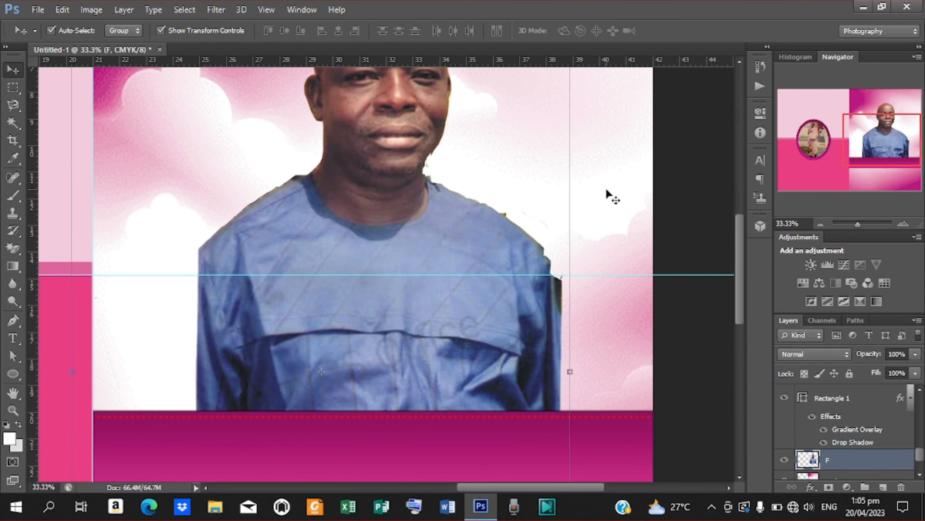
pyautogui.moveTo(744, 282); pyautogui.dragTo(730, 222)
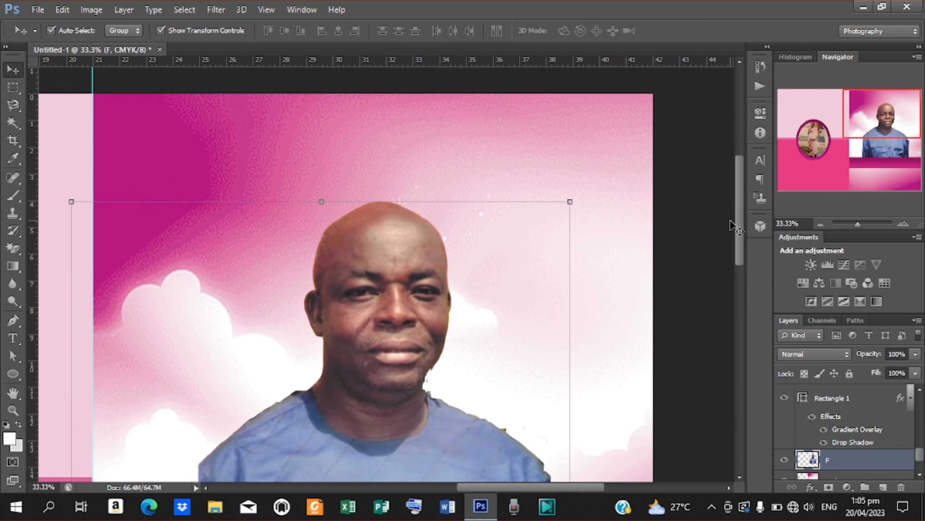
pyautogui.click(17, 342)
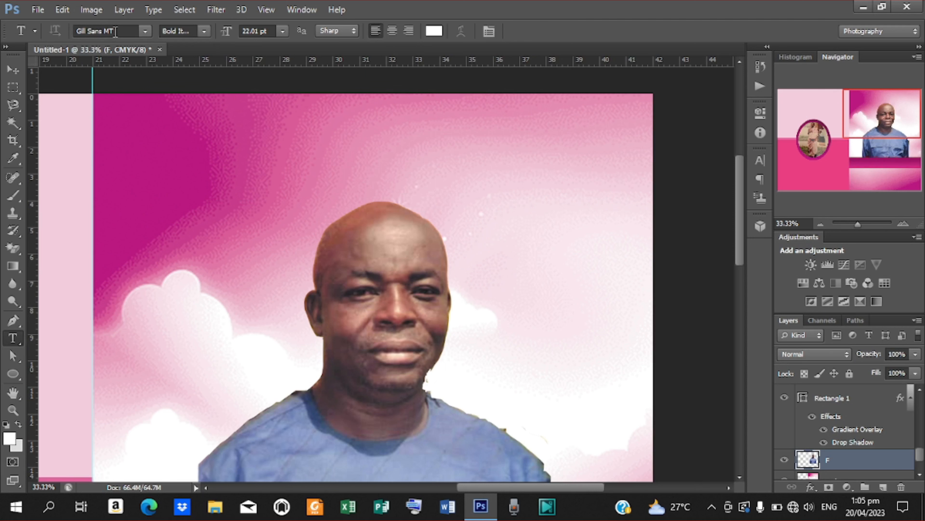
pyautogui.click(205, 32)
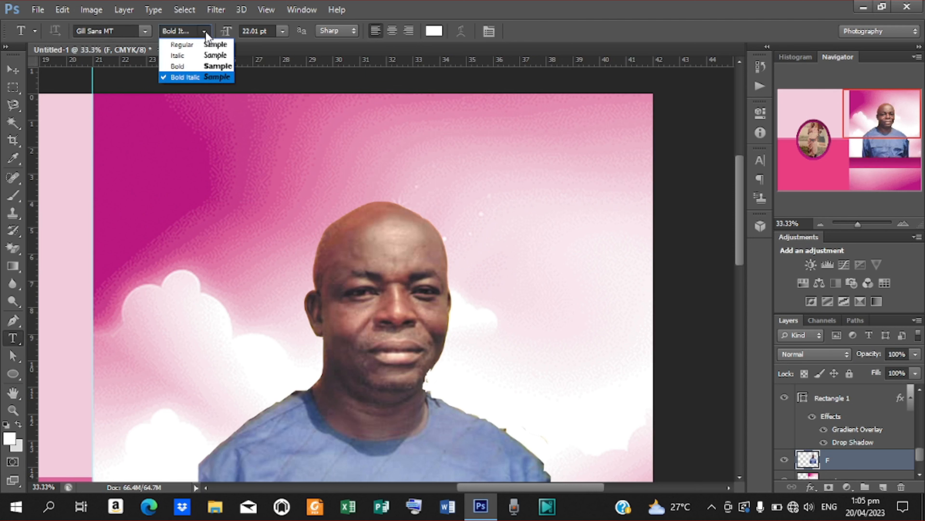
pyautogui.click(186, 66)
# - Copy 'BURIAL, MEMORIAL AND THANKSGIVING SERVICE' from Notepad into a new text layer at the cover top
pyautogui.click(286, 141)
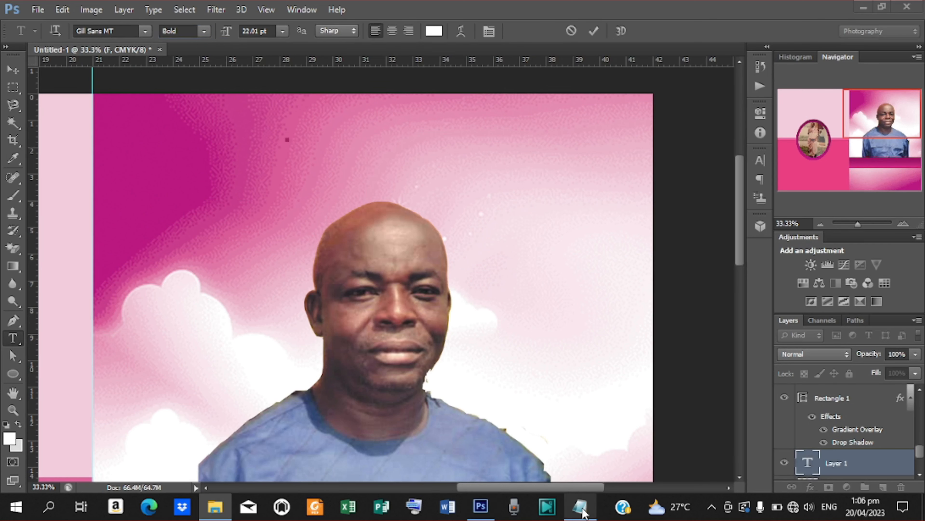
pyautogui.hotkey('alt', 'Tab')
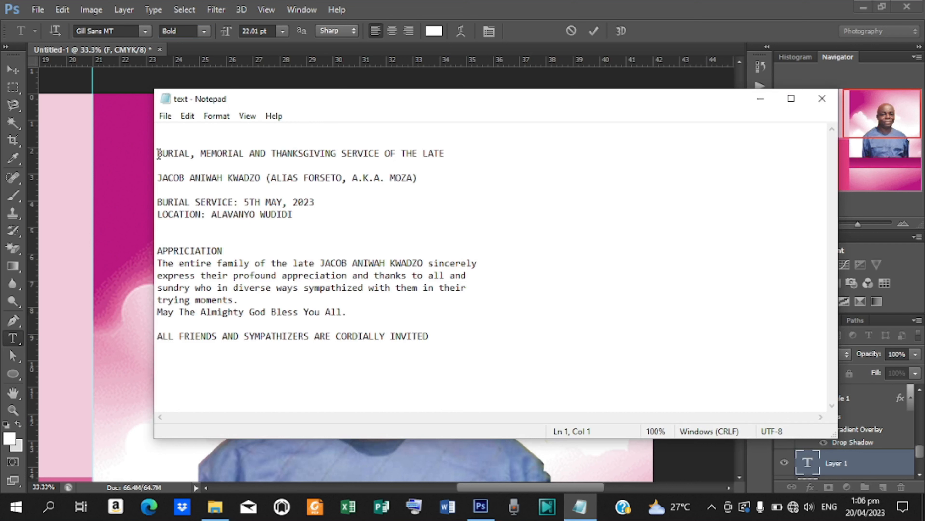
pyautogui.moveTo(157, 153); pyautogui.dragTo(363, 165)
pyautogui.click(250, 145)
pyautogui.moveTo(158, 153); pyautogui.dragTo(380, 155)
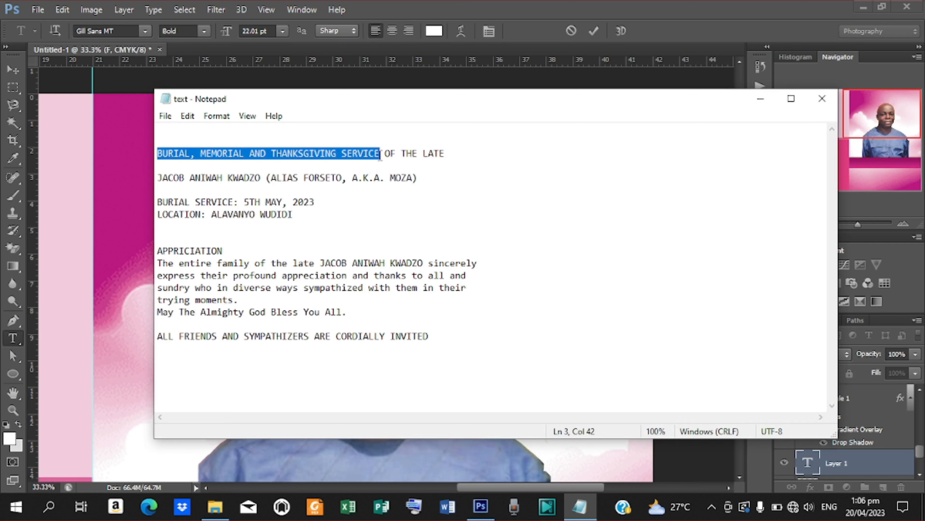
pyautogui.rightClick(292, 153)
pyautogui.click(364, 199)
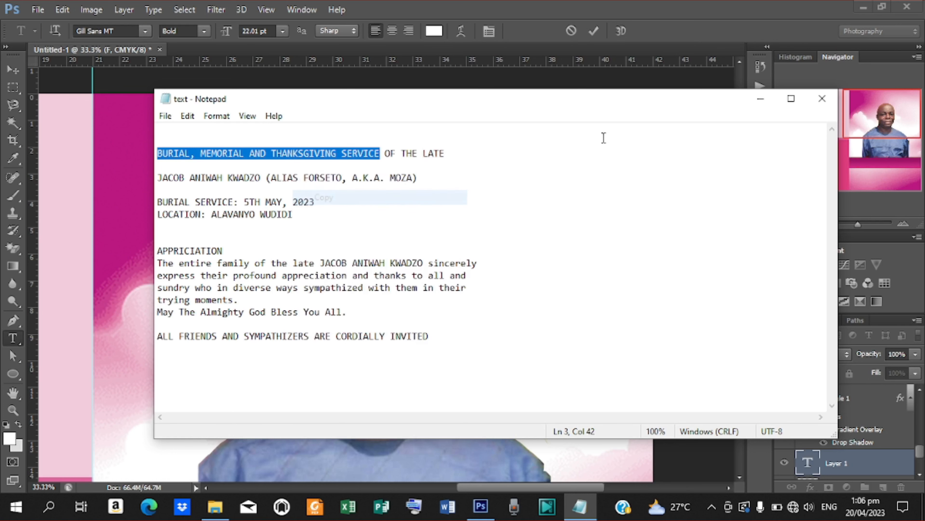
pyautogui.click(759, 97)
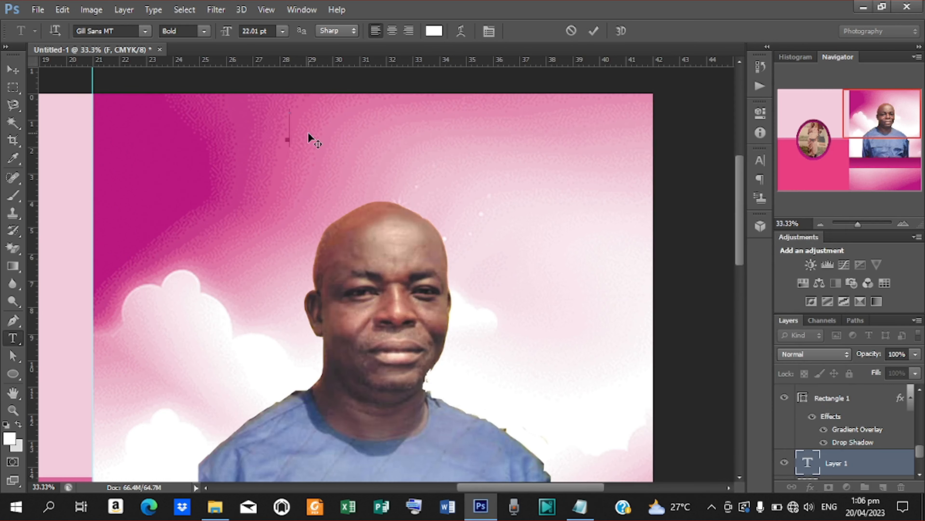
pyautogui.hotkey('ctrl', 'v')
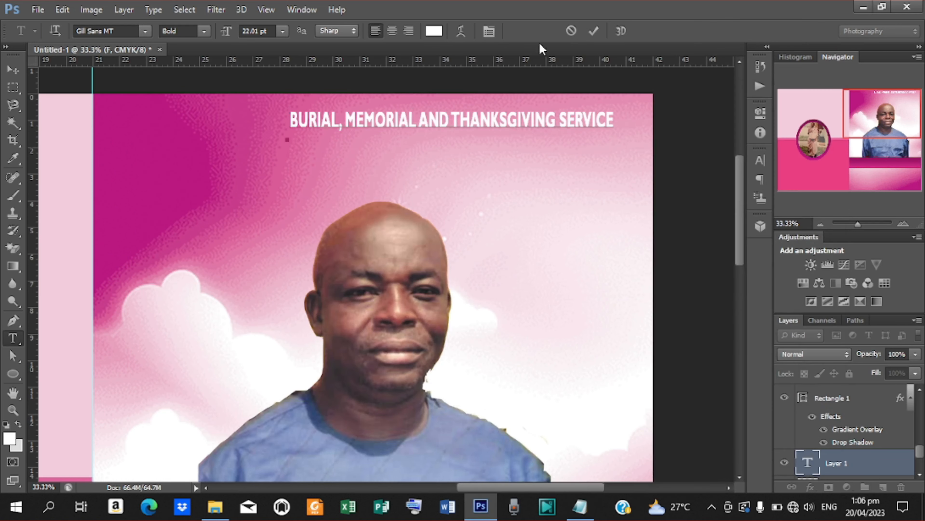
# - Commit the pasted heading and shift it slightly left and down
pyautogui.click(593, 32)
pyautogui.press('v')
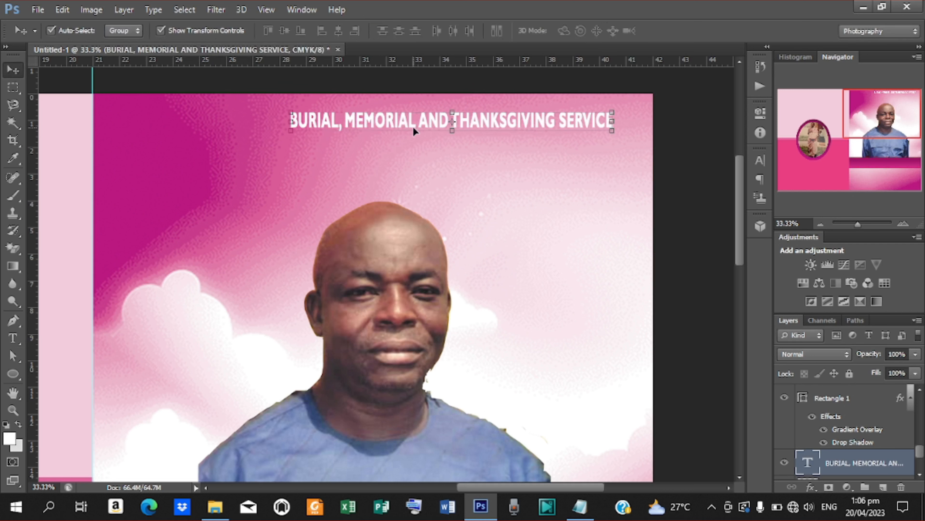
pyautogui.moveTo(489, 121); pyautogui.dragTo(490, 140)
# - Break the heading into two lines after AND and move it to the top right page
pyautogui.press('t')
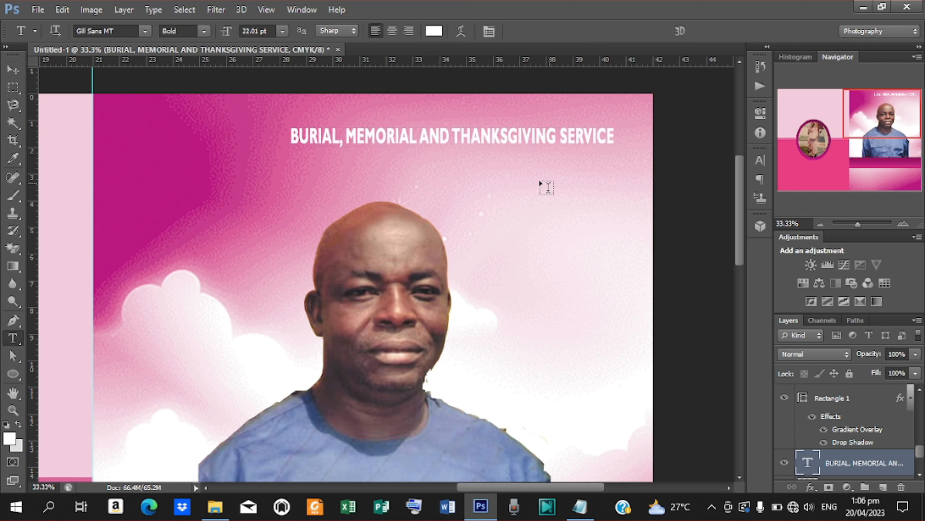
pyautogui.click(449, 134)
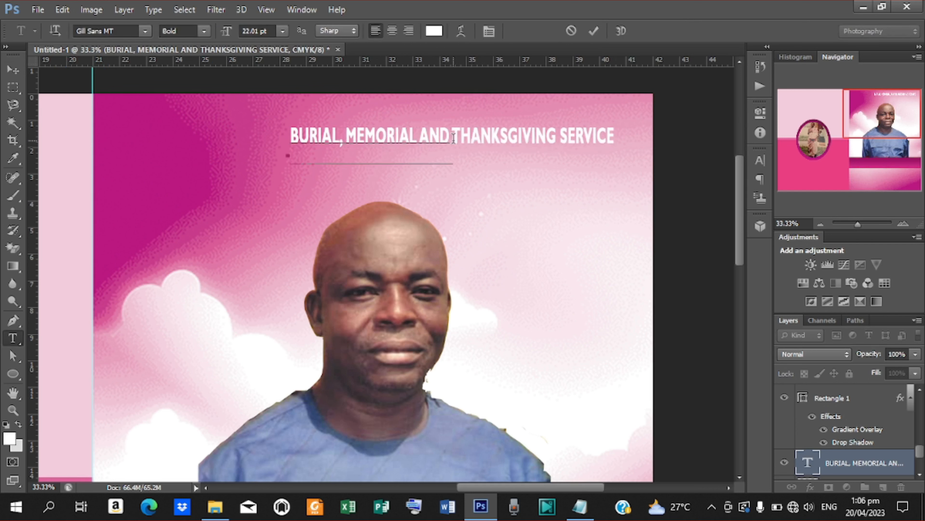
pyautogui.press('Return')
pyautogui.click(592, 31)
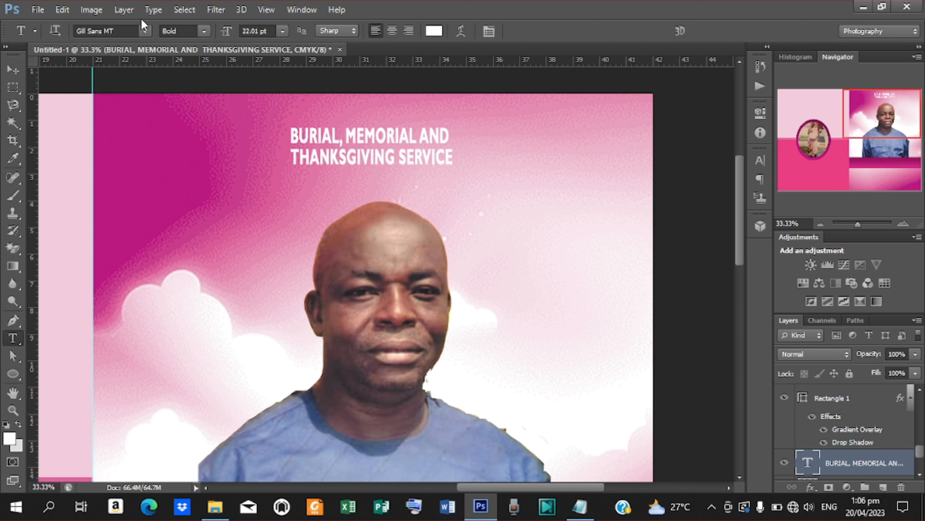
pyautogui.press('v')
pyautogui.moveTo(410, 155); pyautogui.dragTo(624, 200)
pyautogui.moveTo(552, 165); pyautogui.dragTo(549, 145)
pyautogui.click(680, 32)
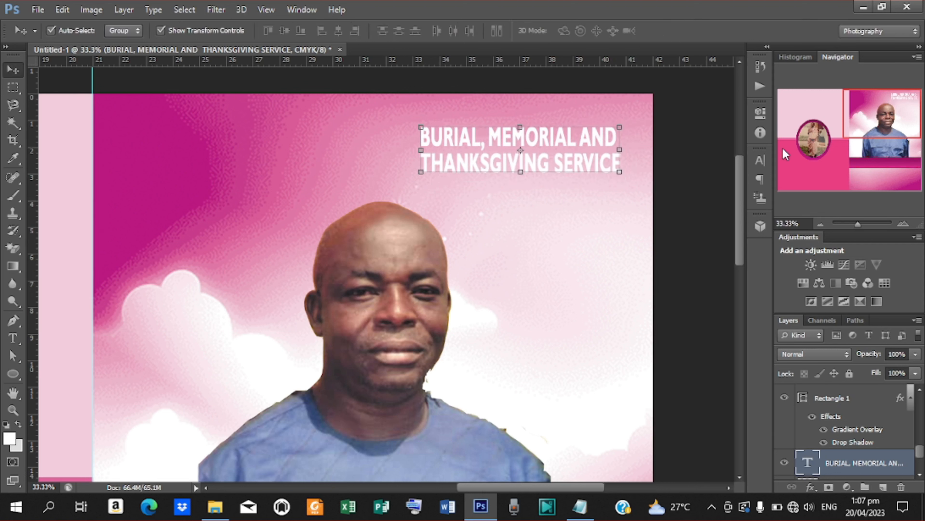
# - Reduce the heading's leading from 21.06 pt to 20.06 pt in the Character panel
pyautogui.click(763, 159)
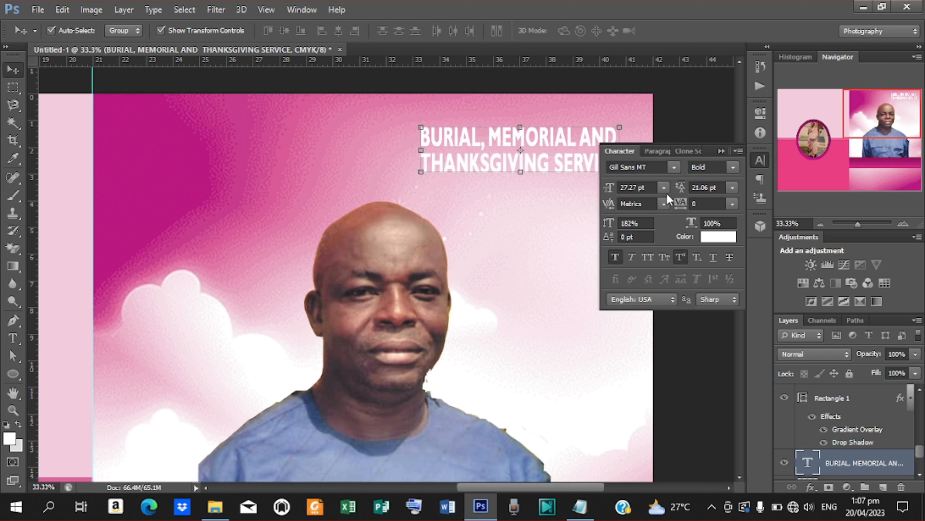
pyautogui.moveTo(687, 189); pyautogui.dragTo(683, 190)
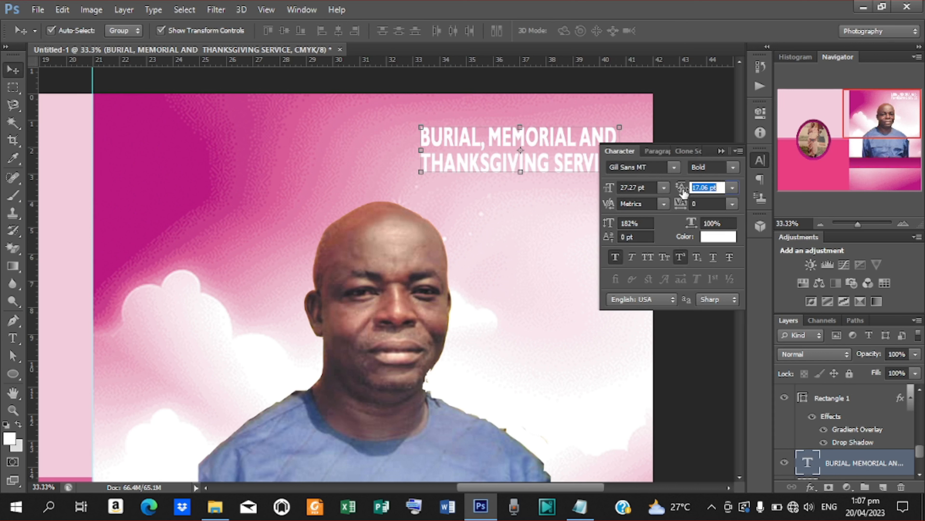
pyautogui.press('Return')
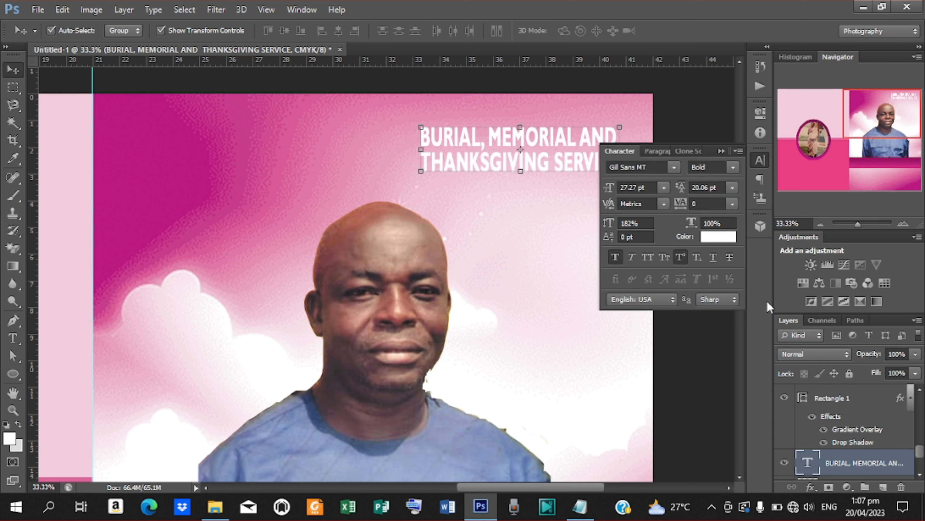
pyautogui.click(810, 487)
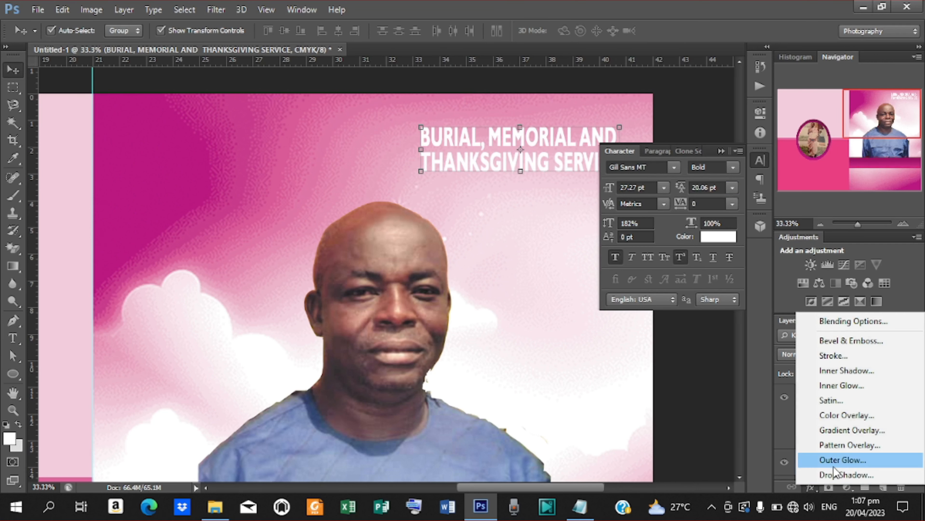
# - Add a drop shadow to the heading with distance 8, spread 5 and size 8
pyautogui.click(836, 322)
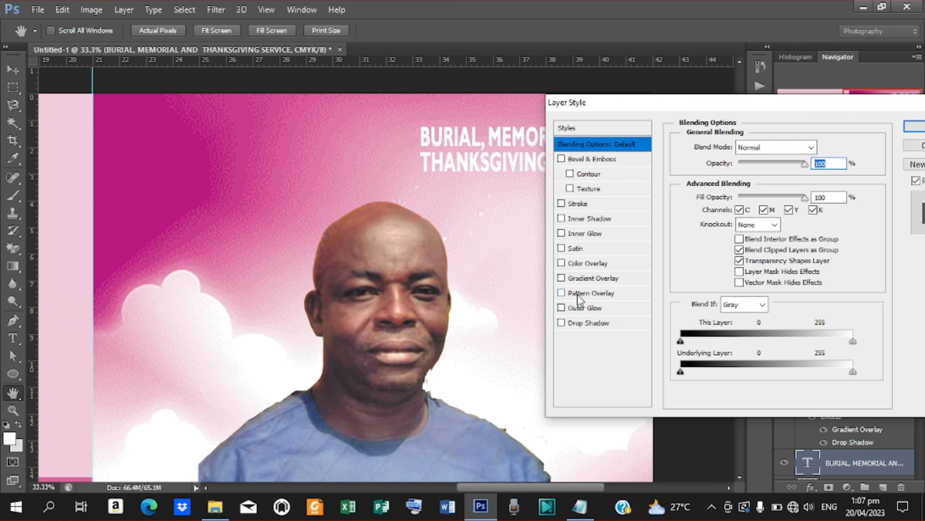
pyautogui.click(586, 323)
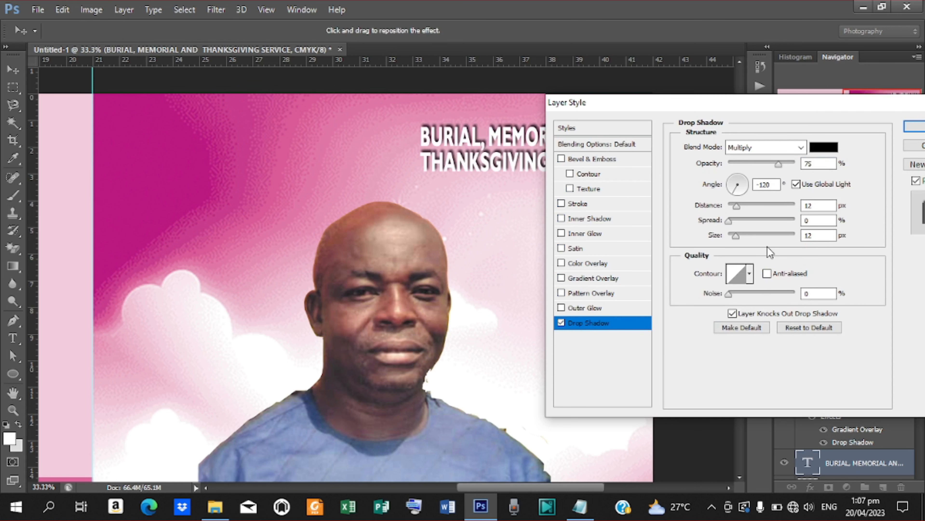
pyautogui.doubleClick(816, 205)
pyautogui.write('8')
pyautogui.press('Tab')
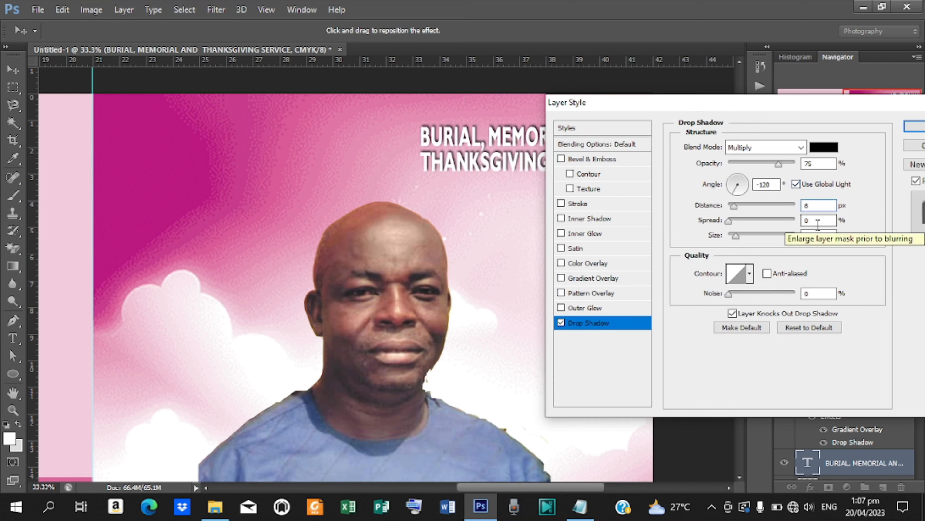
pyautogui.write('5')
pyautogui.press('Tab')
pyautogui.write('8')
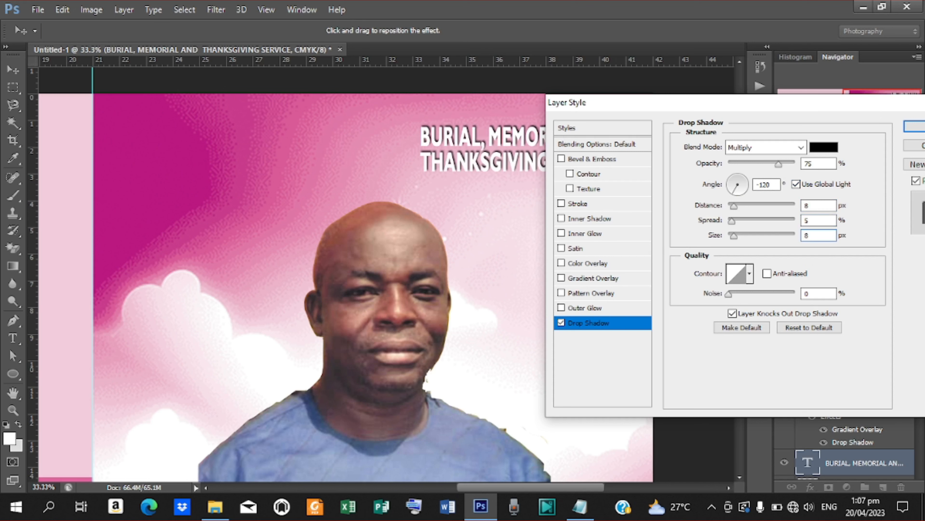
pyautogui.moveTo(690, 111); pyautogui.dragTo(781, 71)
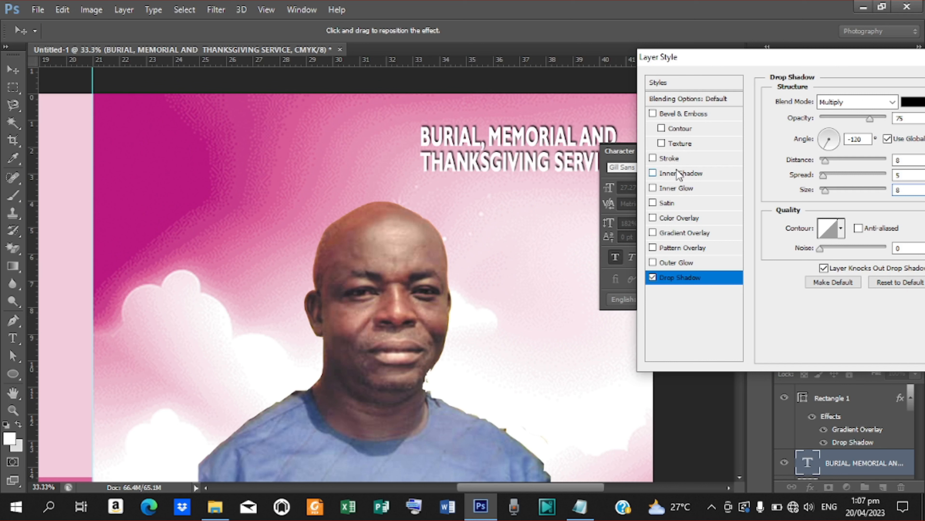
# - Add a dark purple 78014f colour overlay to the heading and apply the layer style
pyautogui.click(674, 217)
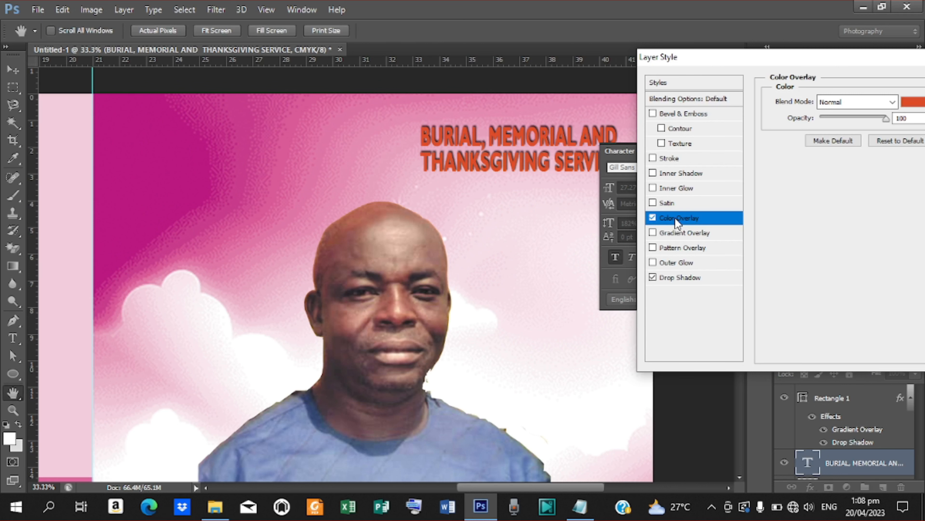
pyautogui.click(912, 102)
pyautogui.scroll(-3, 233, 153)
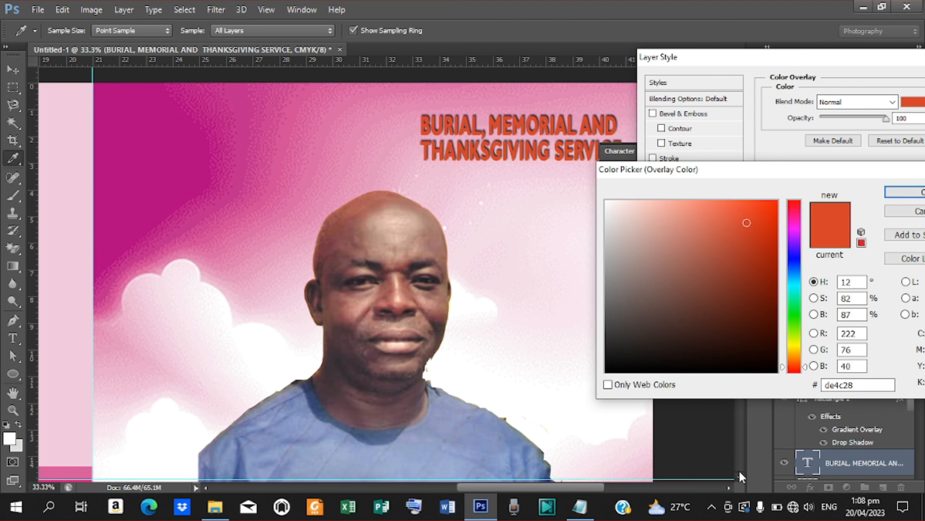
pyautogui.click(159, 134)
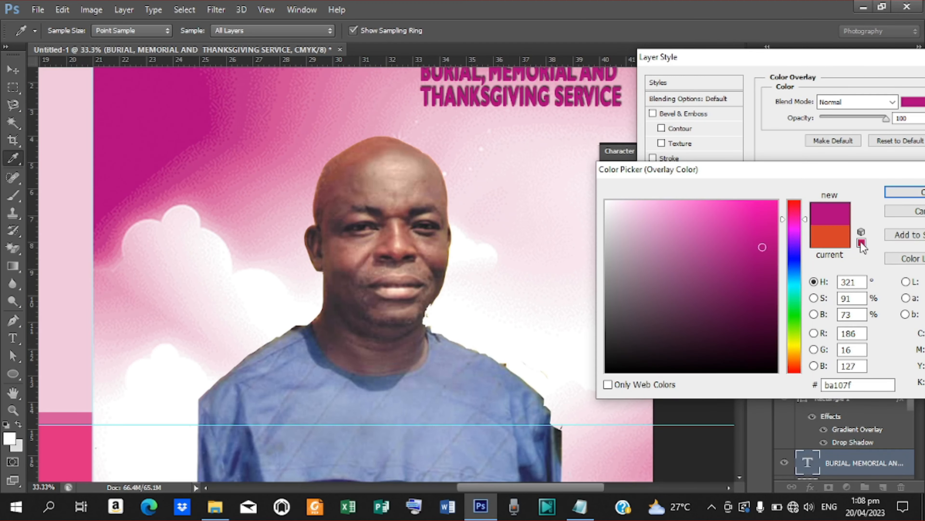
pyautogui.moveTo(760, 272)
pyautogui.mouseDown()
pyautogui.moveTo(777, 317)
pyautogui.moveTo(775, 292)
pyautogui.mouseUp()
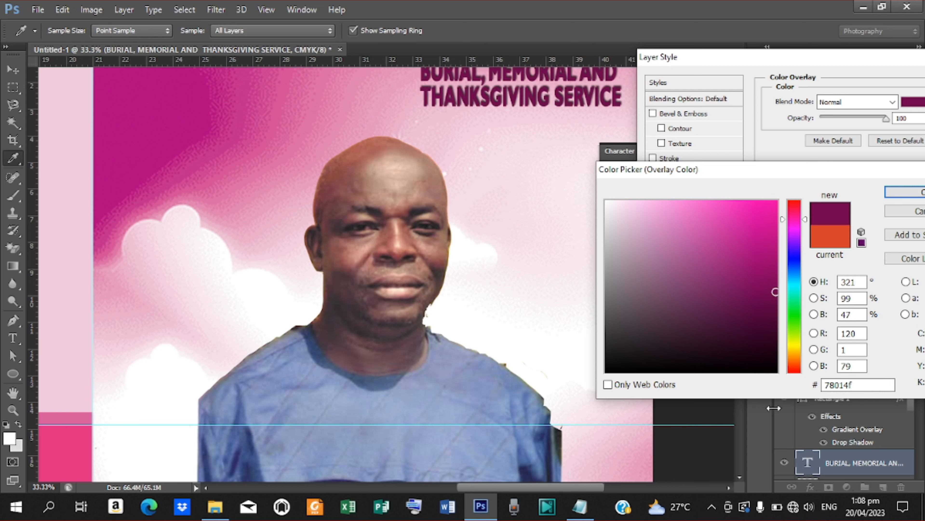
pyautogui.hotkey('ctrl', '-')
pyautogui.hotkey('ctrl', '-')
pyautogui.hotkey('ctrl', '-')
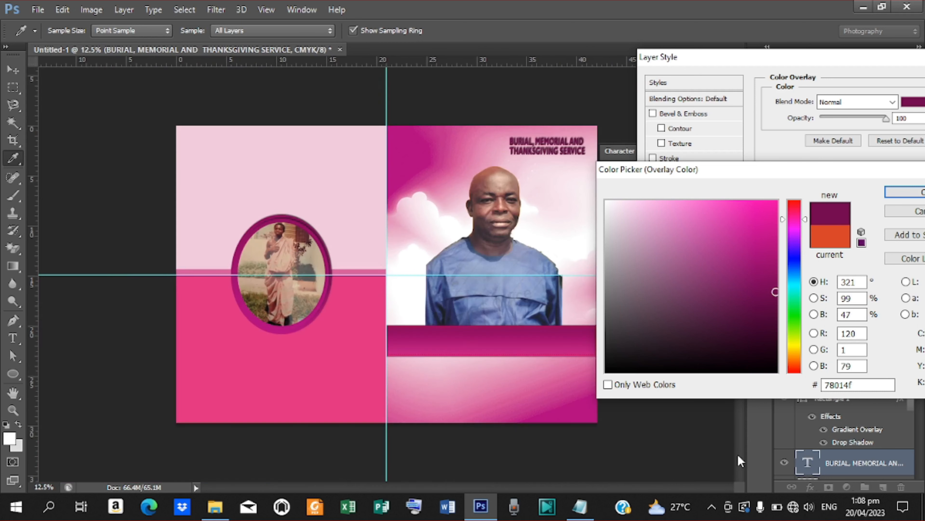
pyautogui.hotkey('ctrl', '+')
pyautogui.hotkey('ctrl', '+')
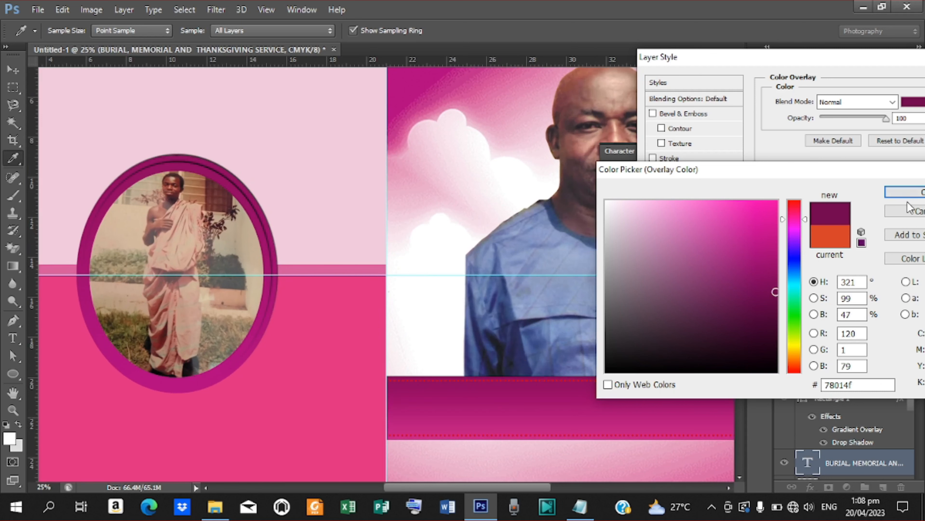
pyautogui.click(904, 193)
pyautogui.moveTo(849, 53); pyautogui.dragTo(675, 91)
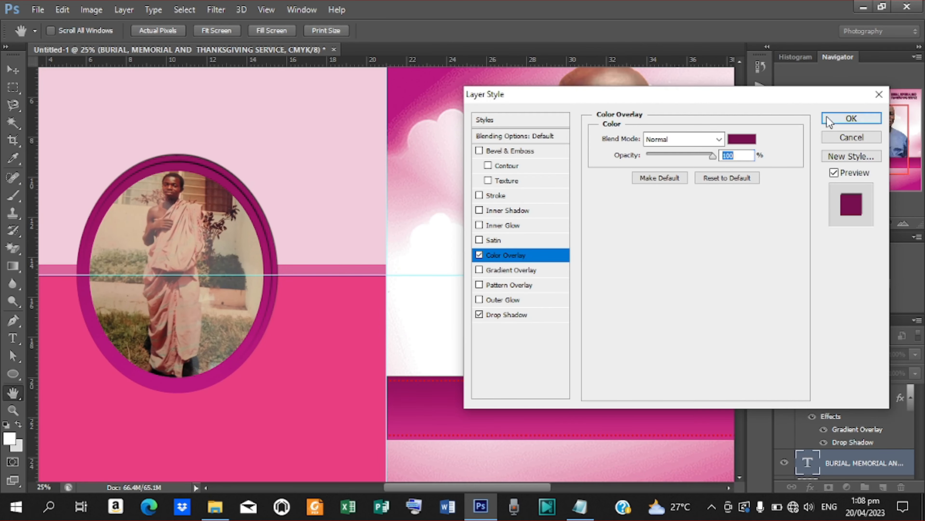
pyautogui.click(851, 118)
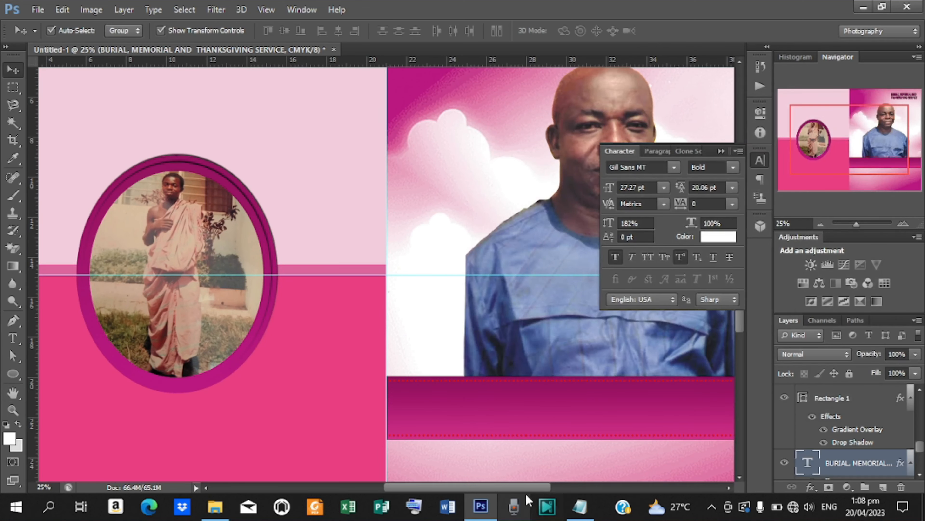
# - Switch the heading's font to Gill Sans Ultra Bold and nudge it into position
pyautogui.moveTo(525, 488); pyautogui.dragTo(590, 487)
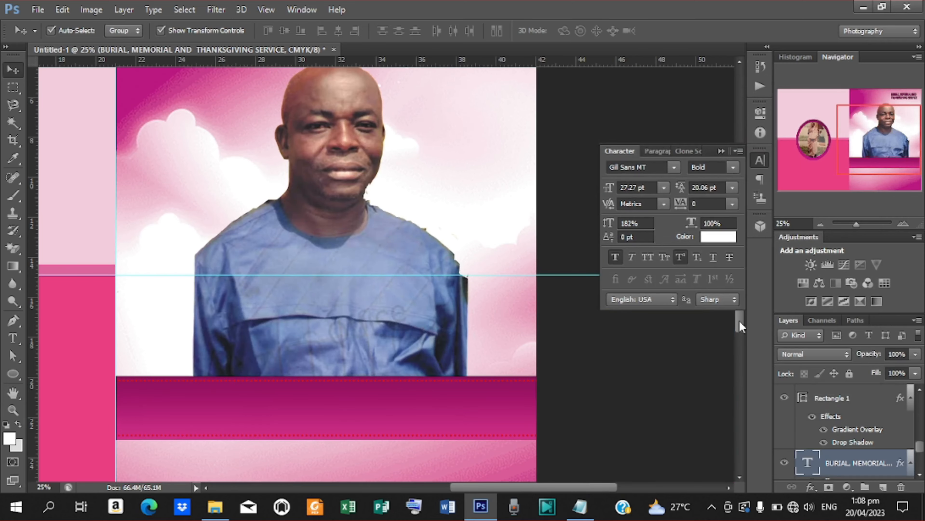
pyautogui.moveTo(739, 321); pyautogui.dragTo(728, 291)
pyautogui.click(673, 167)
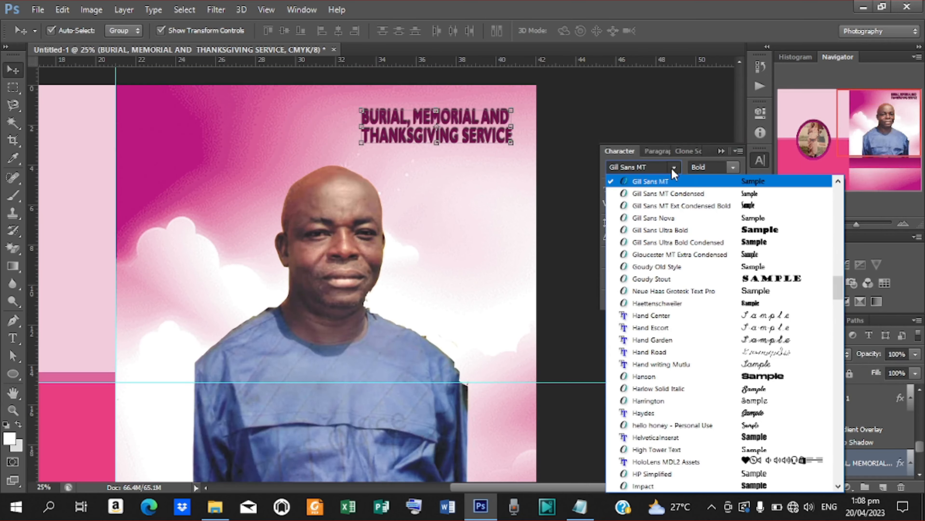
pyautogui.click(671, 197)
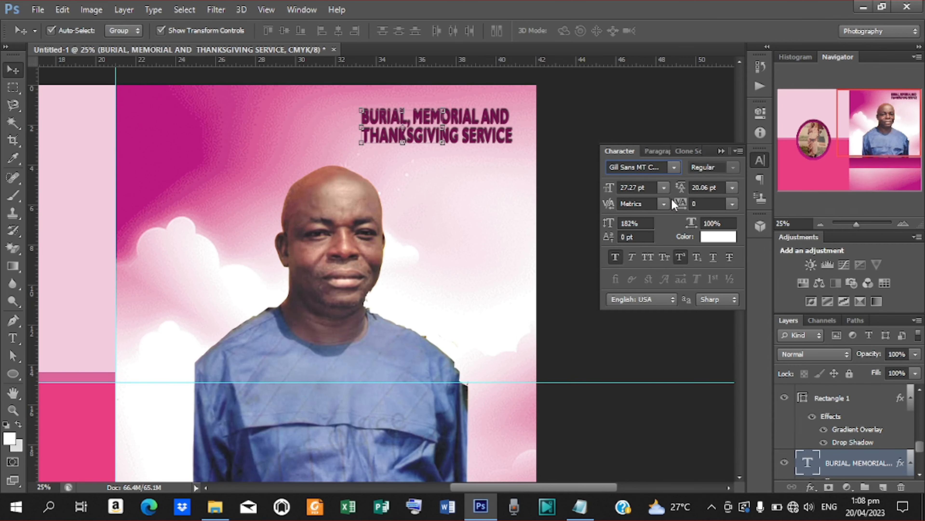
pyautogui.click(675, 167)
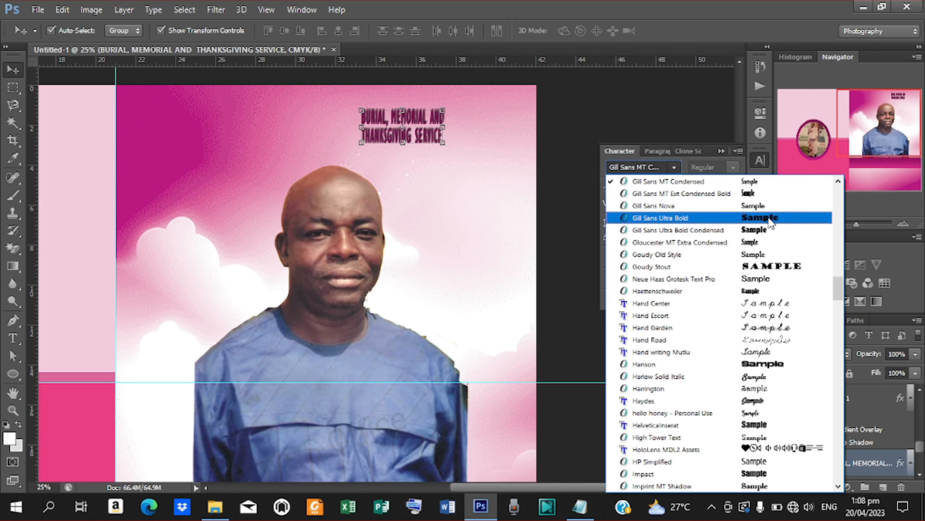
pyautogui.click(710, 215)
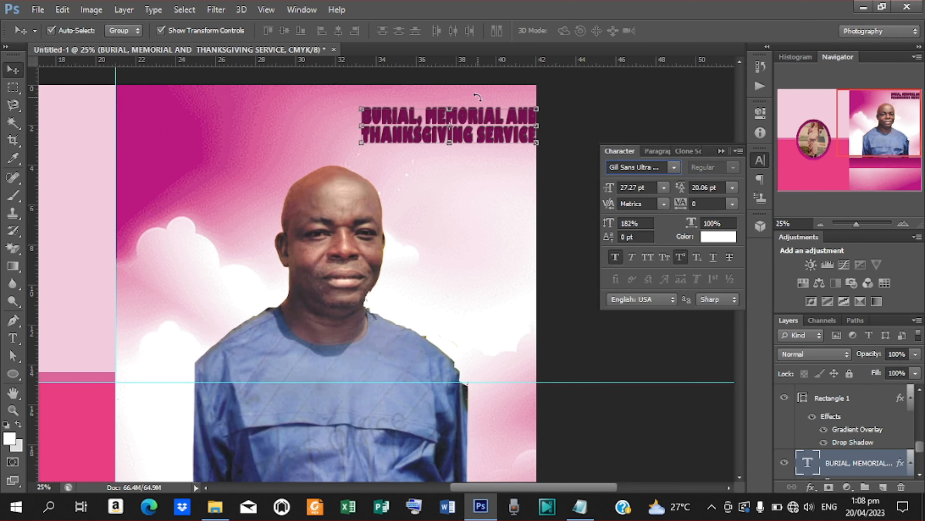
pyautogui.moveTo(460, 135); pyautogui.dragTo(453, 135)
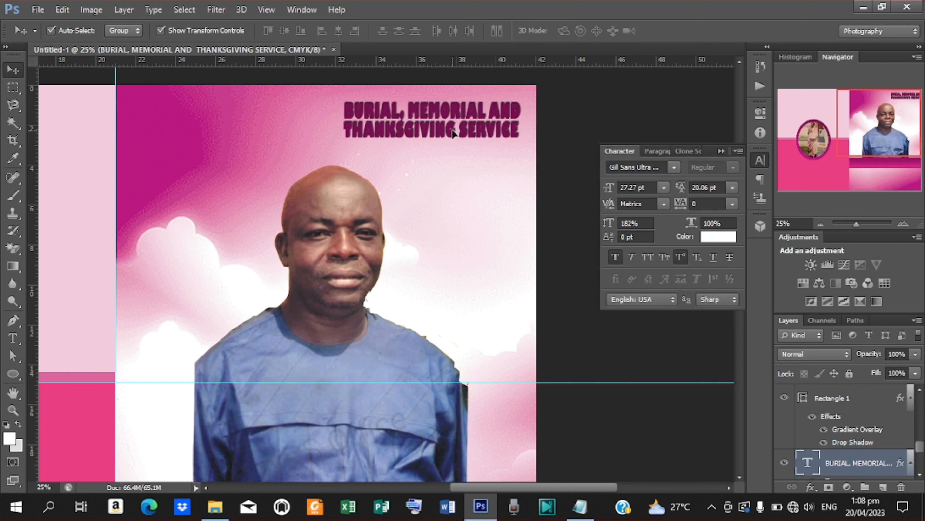
# - Set the heading's text colour to light pink eab4b4
pyautogui.click(720, 238)
pyautogui.click(645, 215)
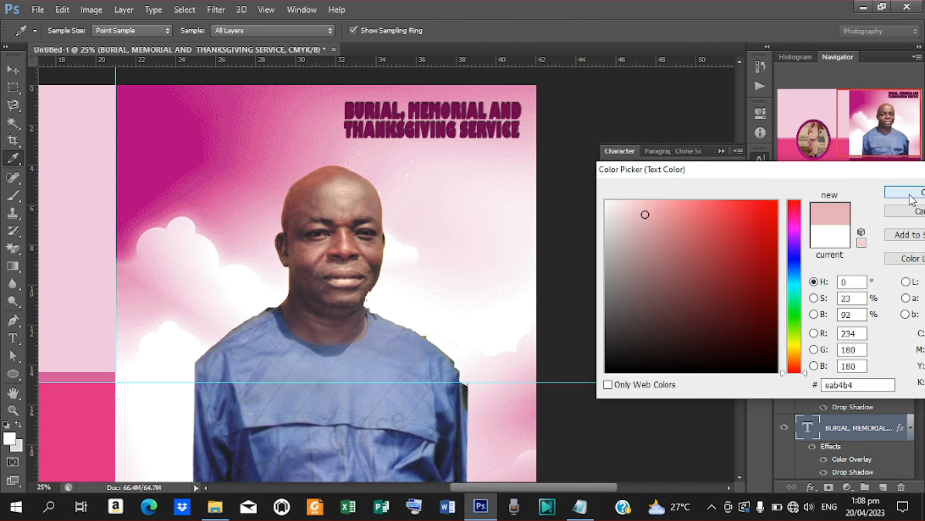
pyautogui.click(911, 192)
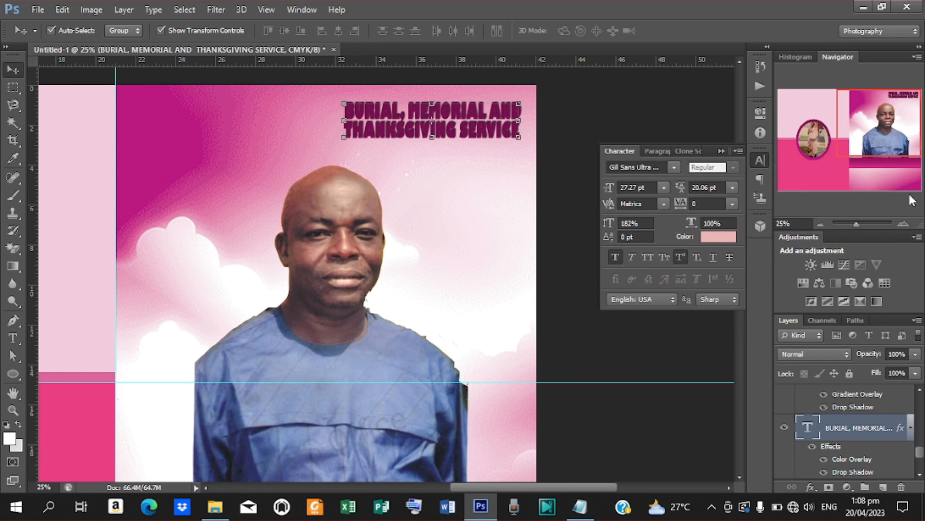
# - Change the heading's colour overlay to near-white f9f0f3 sampled from the clouds, then zoom out
pyautogui.doubleClick(845, 460)
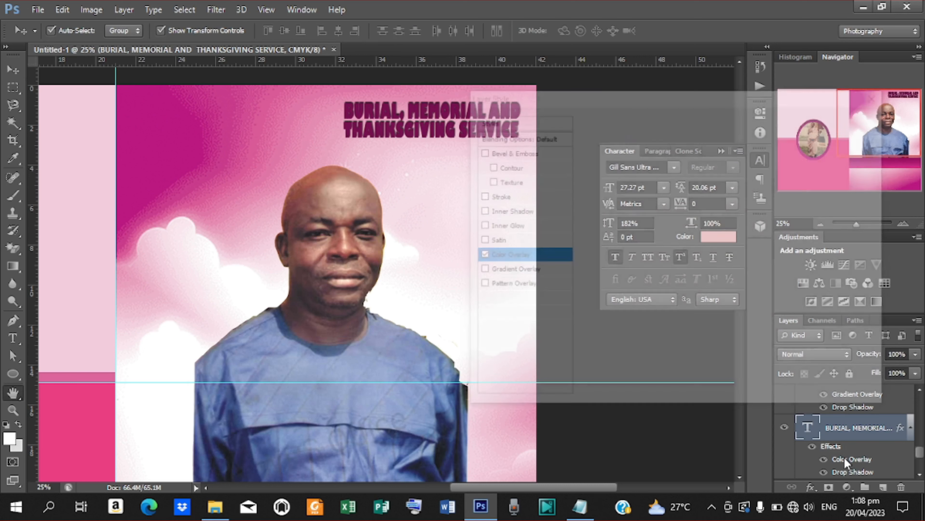
pyautogui.click(746, 143)
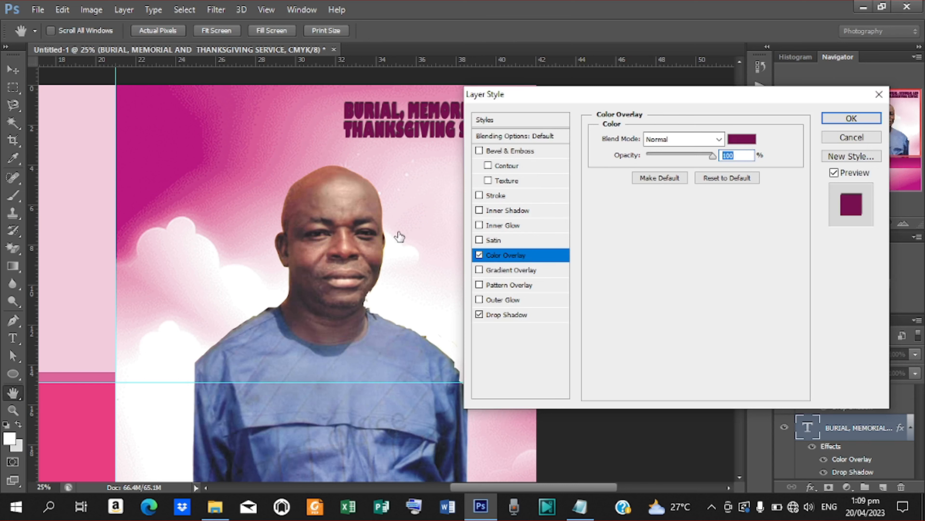
pyautogui.click(198, 228)
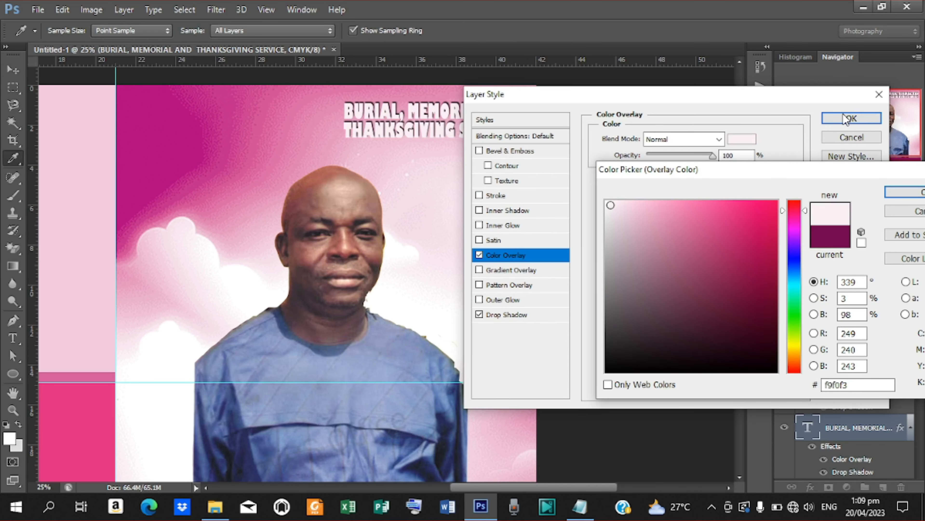
pyautogui.click(907, 192)
pyautogui.click(851, 118)
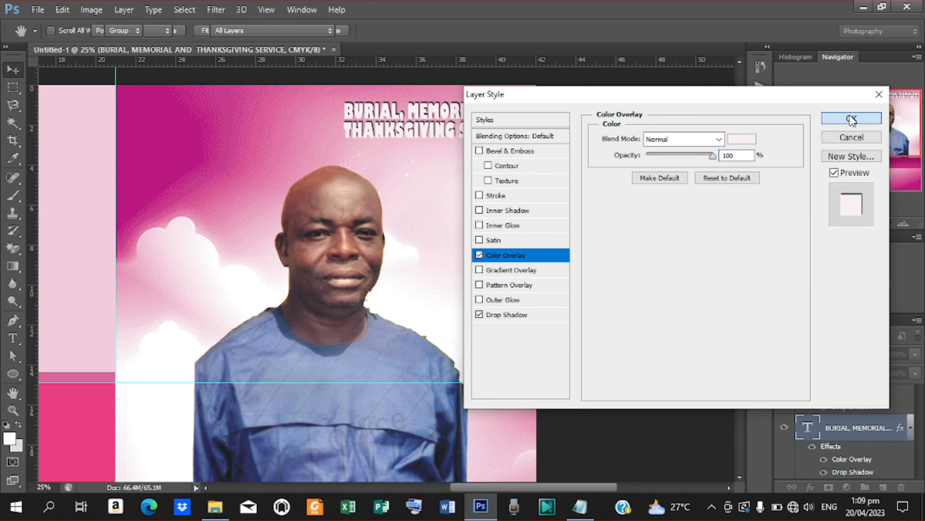
pyautogui.hotkey('ctrl', '-')
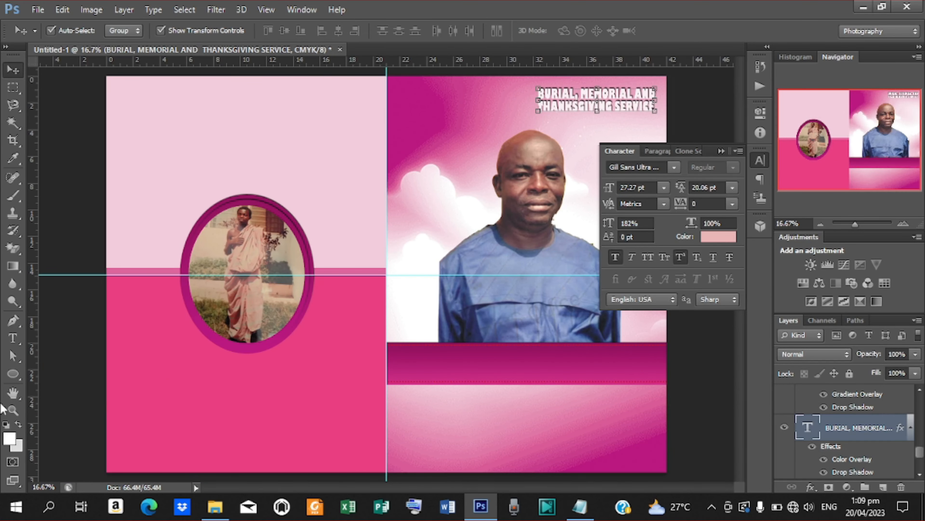
# - Place the Roseflower image and position it beneath the right end of the heading
pyautogui.click(38, 9)
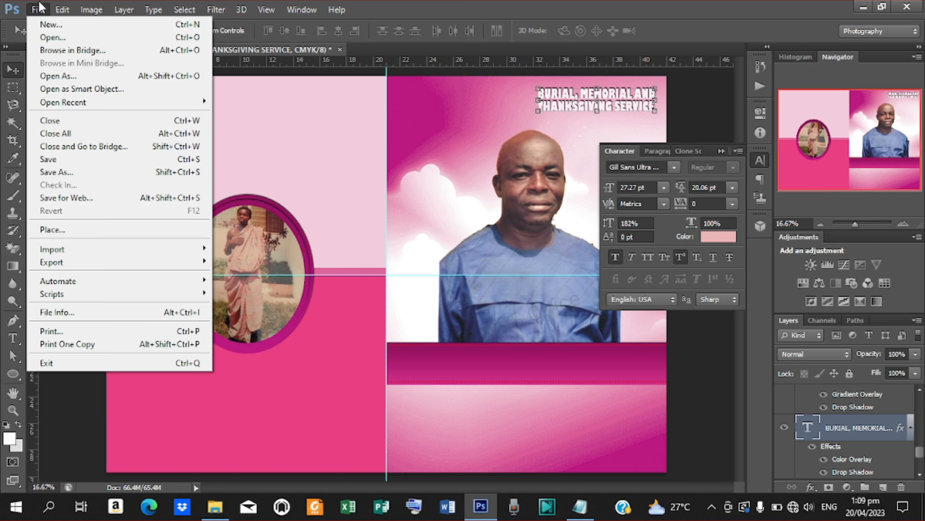
pyautogui.click(52, 229)
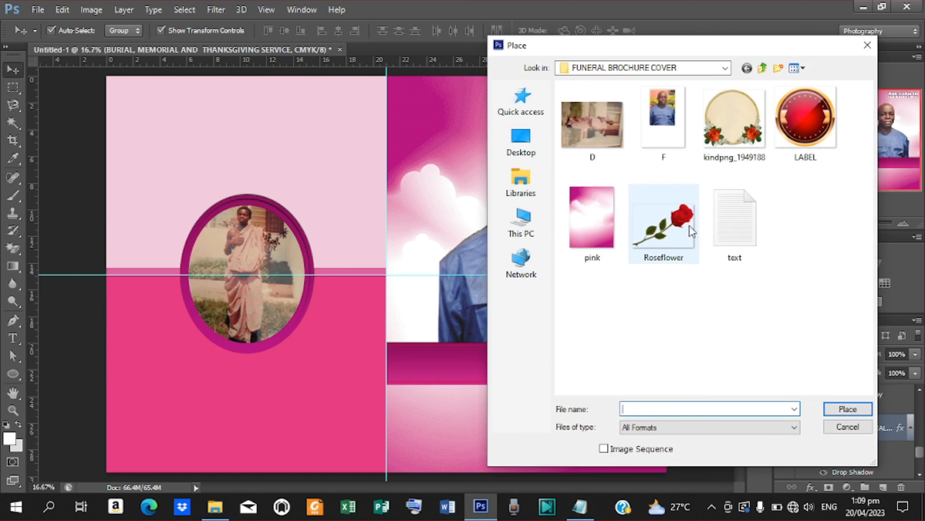
pyautogui.click(673, 243)
pyautogui.click(849, 408)
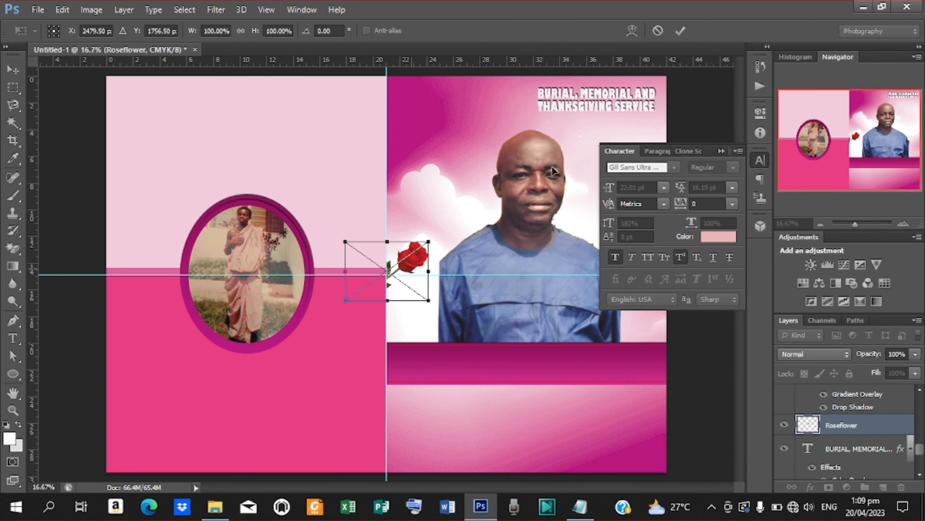
pyautogui.moveTo(552, 170); pyautogui.dragTo(627, 129)
pyautogui.click(681, 30)
pyautogui.click(722, 151)
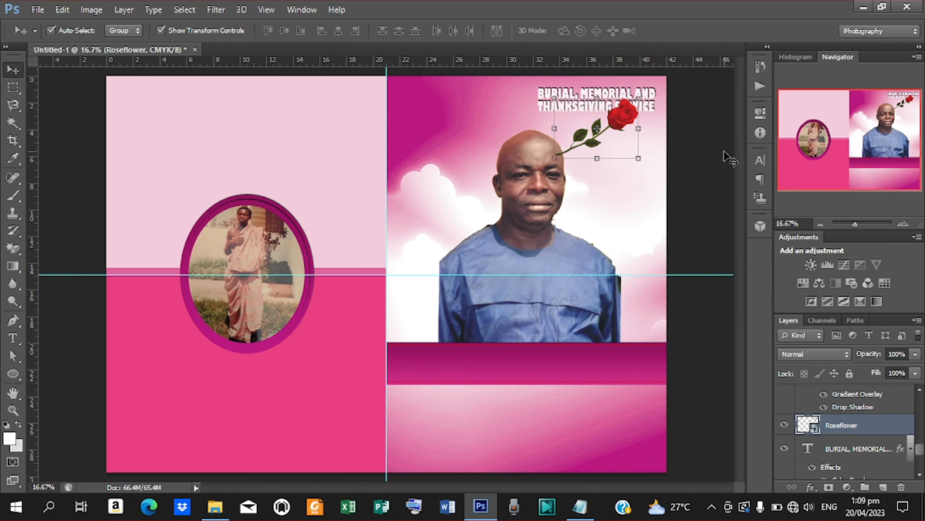
# - Scale the rose down to about 65% and nudge it up and to the left
pyautogui.hotkey('ctrl', '+')
pyautogui.hotkey('ctrl', '+')
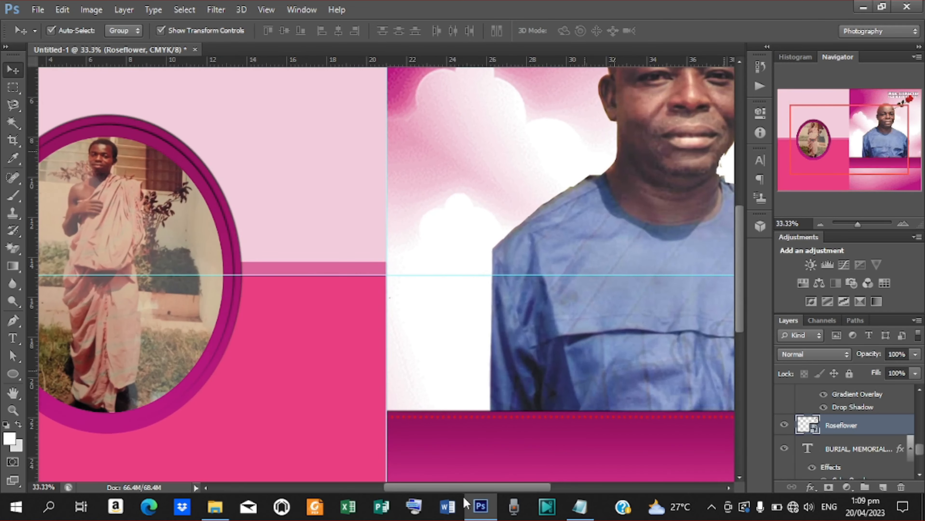
pyautogui.moveTo(464, 488); pyautogui.dragTo(528, 488)
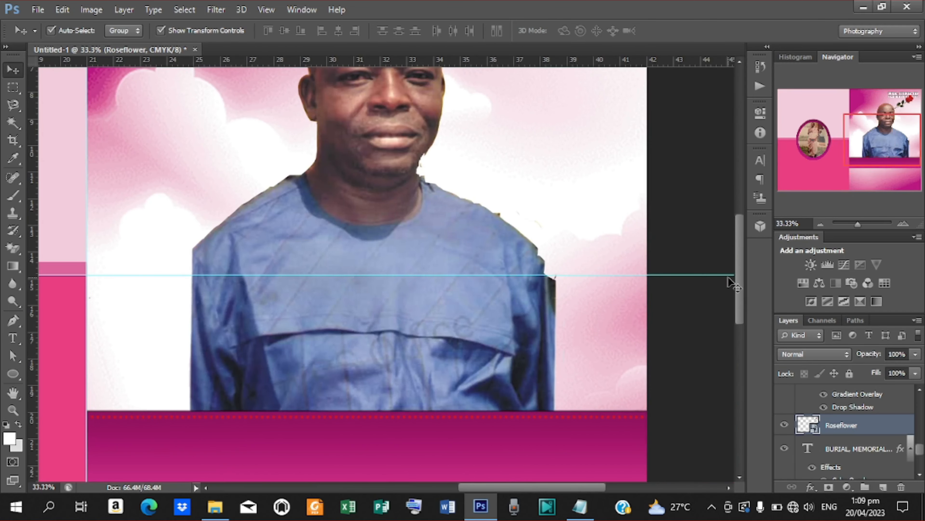
pyautogui.moveTo(738, 282); pyautogui.dragTo(741, 233)
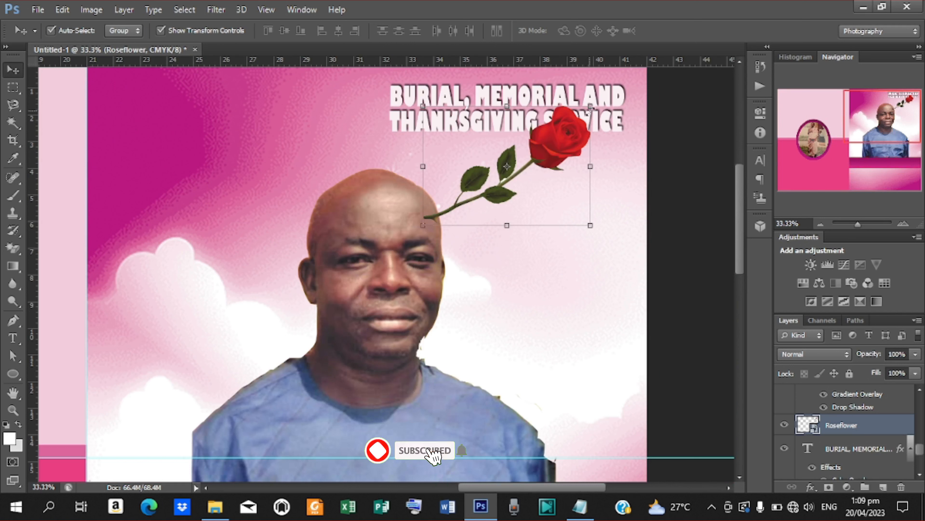
pyautogui.moveTo(589, 108); pyautogui.dragTo(571, 163)
pyautogui.click(680, 30)
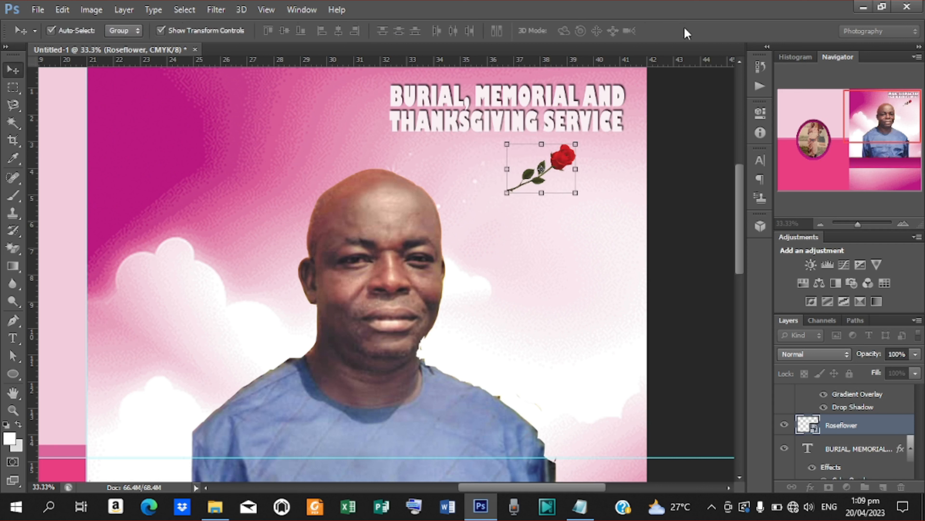
pyautogui.hotkey('shift', 'Left')
pyautogui.hotkey('shift', 'Left')
pyautogui.hotkey('shift', 'Left')
pyautogui.hotkey('shift', 'Left')
pyautogui.hotkey('shift', 'Left')
pyautogui.hotkey('shift', 'Left')
pyautogui.hotkey('shift', 'Left')
pyautogui.hotkey('shift', 'Left')
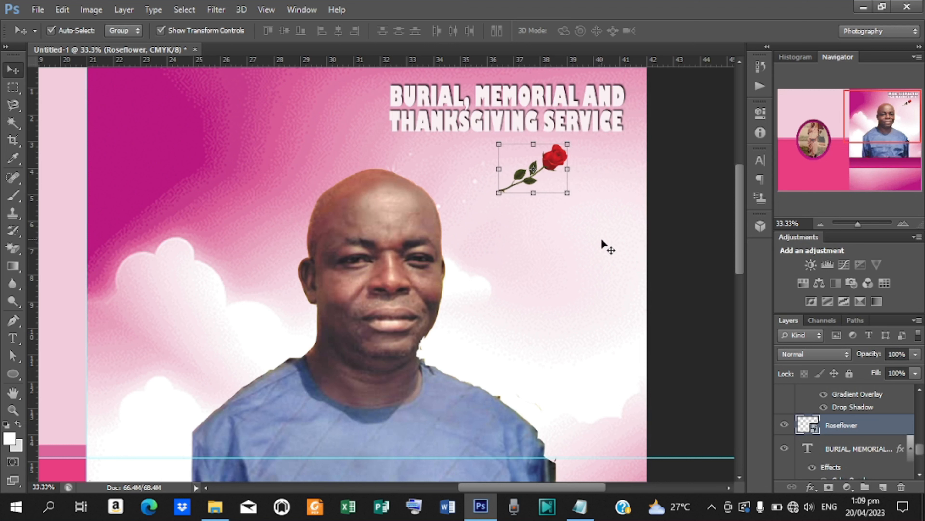
pyautogui.hotkey('shift', 'Left')
pyautogui.hotkey('shift', 'Left')
pyautogui.hotkey('shift', 'Left')
pyautogui.hotkey('shift', 'Up')
pyautogui.hotkey('shift', 'Up')
pyautogui.hotkey('shift', 'Up')
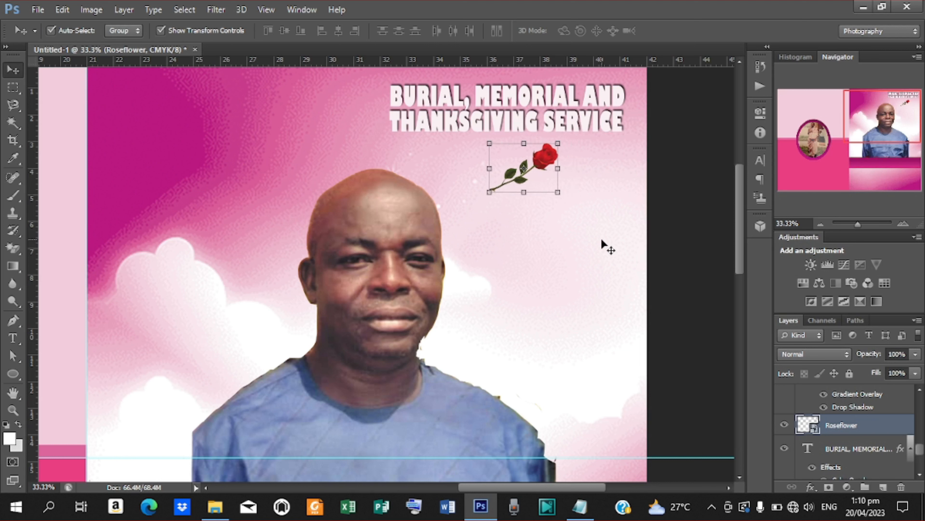
pyautogui.hotkey('shift', 'Up')
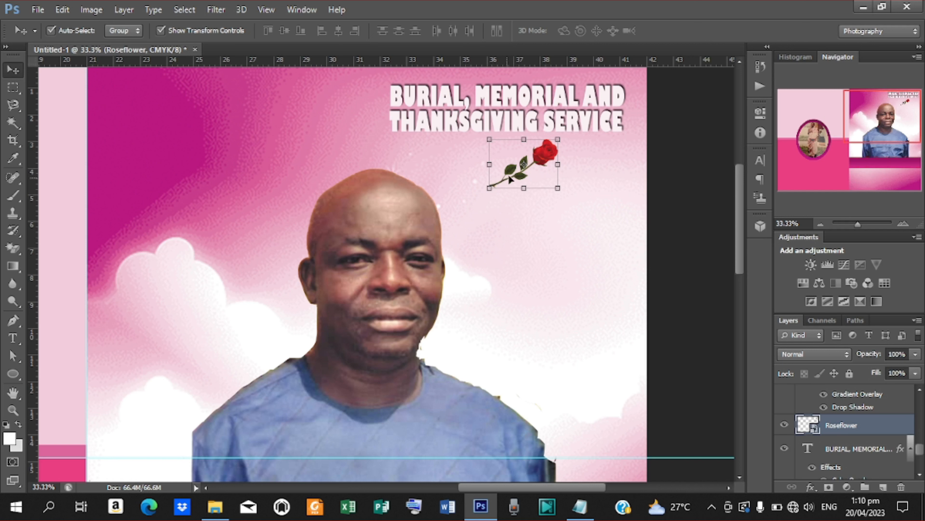
# - Scale the rose to about 30% and place it just below the heading, nudged slightly left
pyautogui.moveTo(558, 139); pyautogui.dragTo(551, 147)
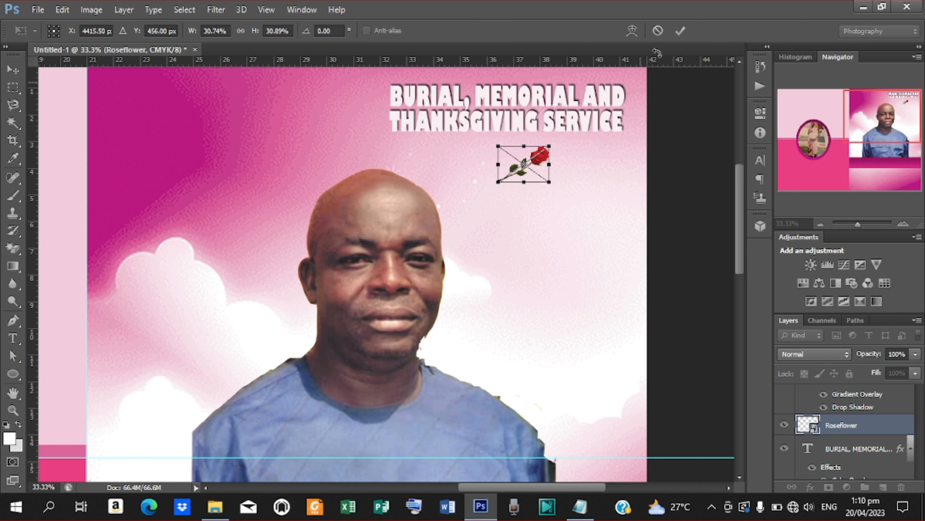
pyautogui.click(680, 30)
pyautogui.moveTo(537, 158); pyautogui.dragTo(546, 150)
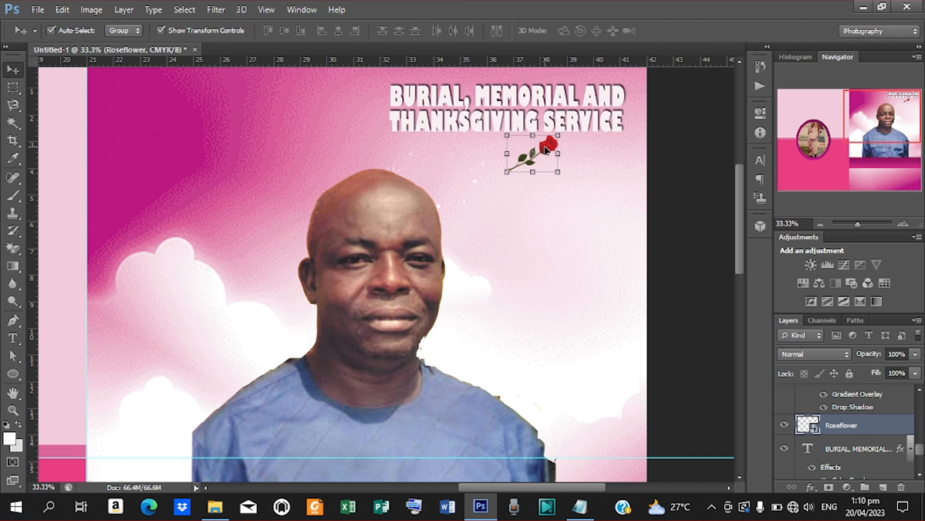
pyautogui.press('Left')
pyautogui.press('Left')
pyautogui.press('Left')
pyautogui.press('Left')
pyautogui.press('Left')
pyautogui.press('Left')
pyautogui.press('Left')
pyautogui.press('Left')
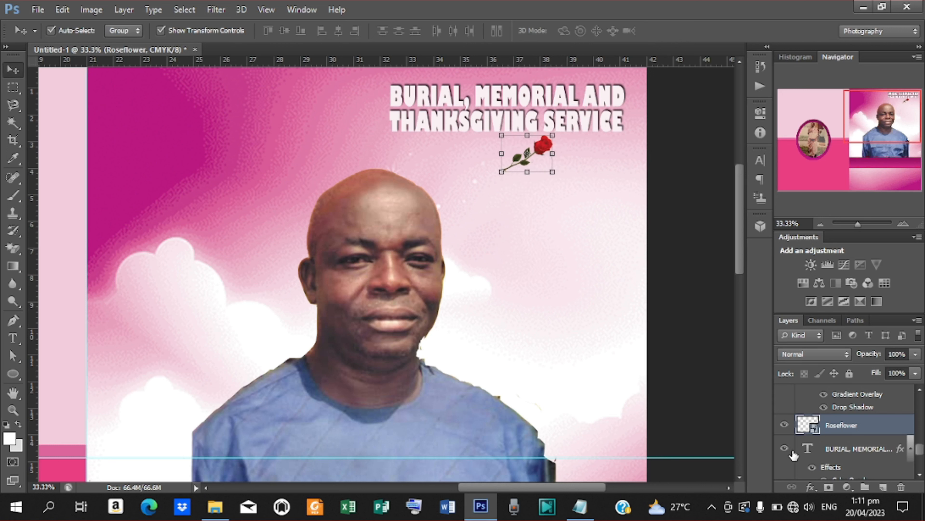
# - Give the rose a 9 px stroke in greyish pink a69499 sampled from the canvas
pyautogui.click(808, 487)
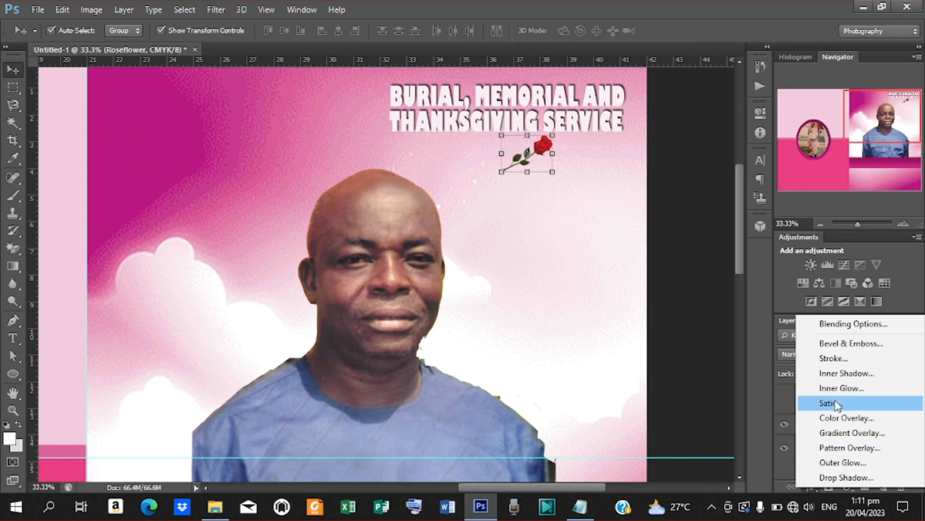
pyautogui.click(830, 358)
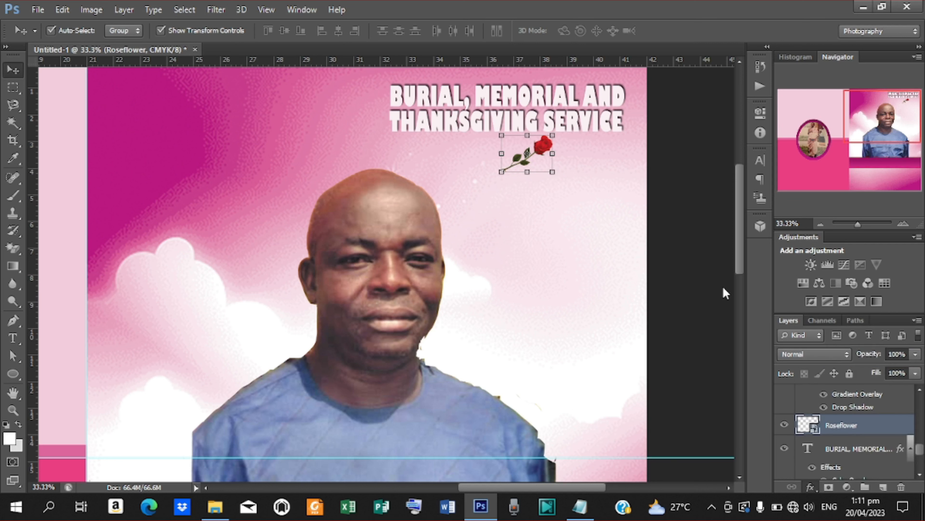
pyautogui.moveTo(594, 103)
pyautogui.mouseDown()
pyautogui.moveTo(656, 115)
pyautogui.moveTo(670, 192)
pyautogui.mouseUp()
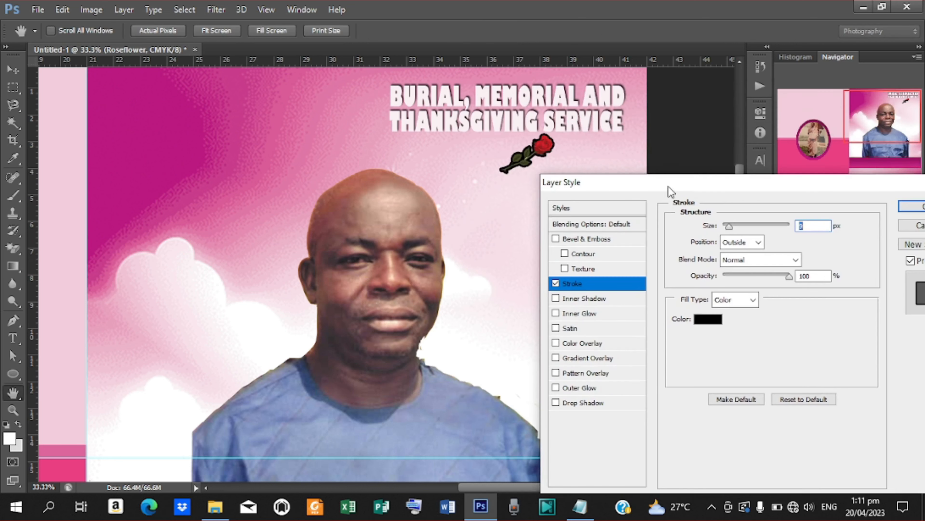
pyautogui.click(707, 320)
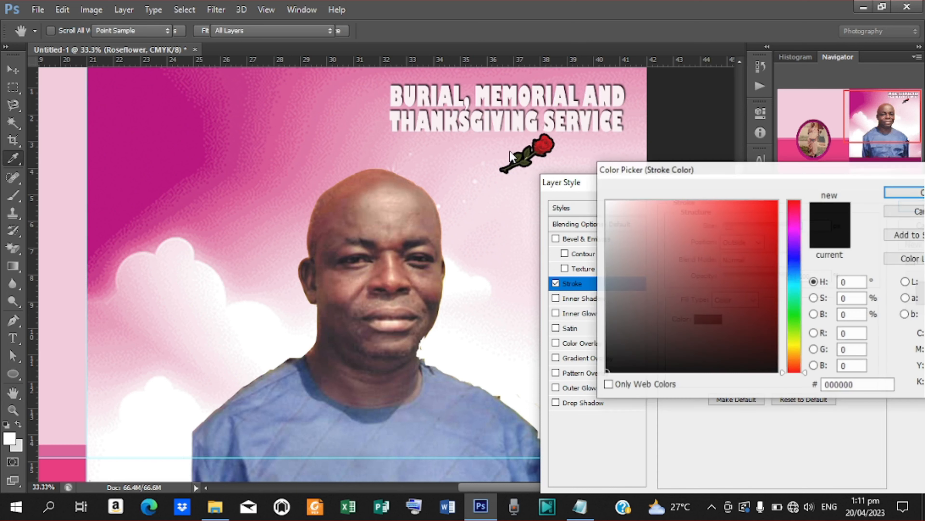
pyautogui.click(525, 153)
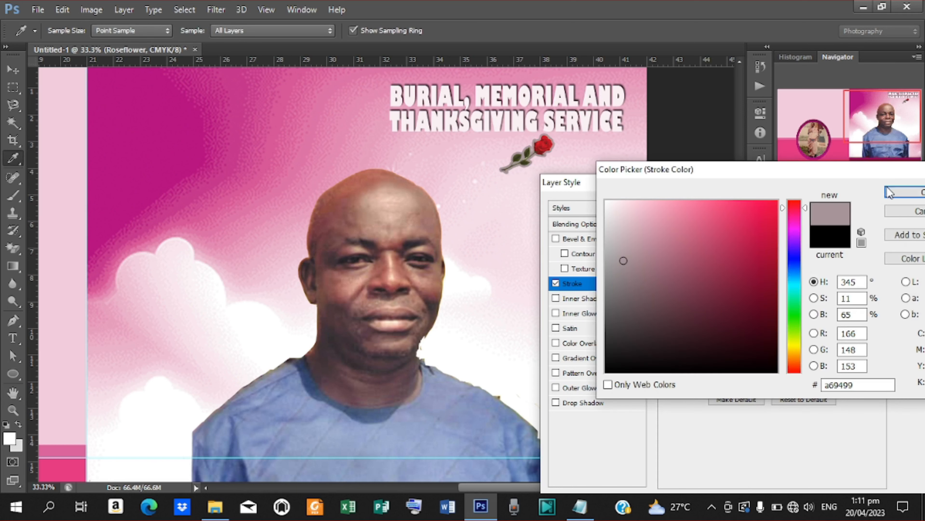
pyautogui.click(895, 193)
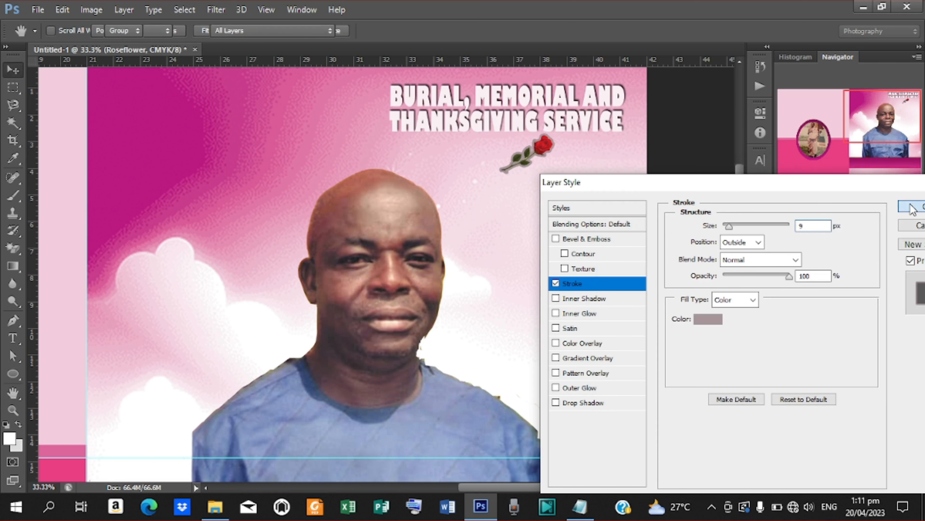
pyautogui.click(897, 198)
# - Duplicate the rose, flip the copy horizontally, and nudge both roses left to centre them
pyautogui.hotkey('ctrl', 'j')
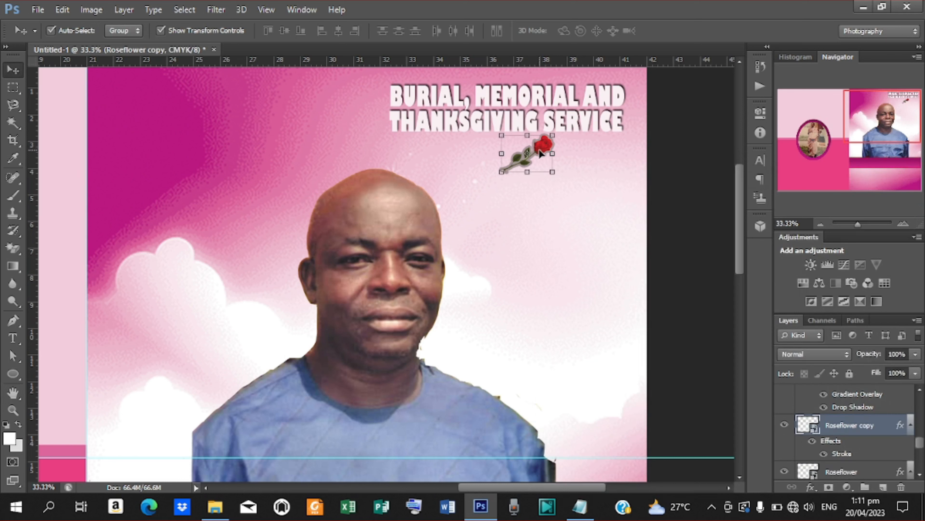
pyautogui.moveTo(539, 148); pyautogui.dragTo(526, 150)
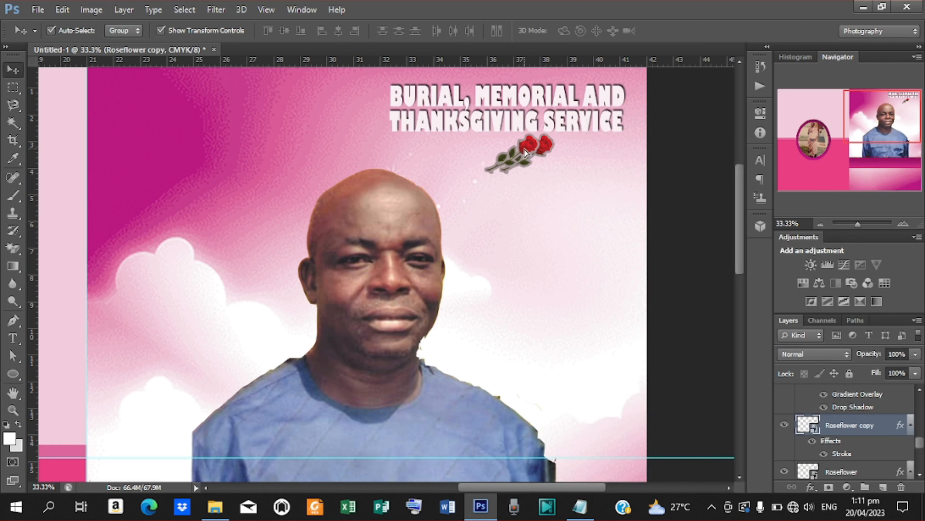
pyautogui.click(62, 10)
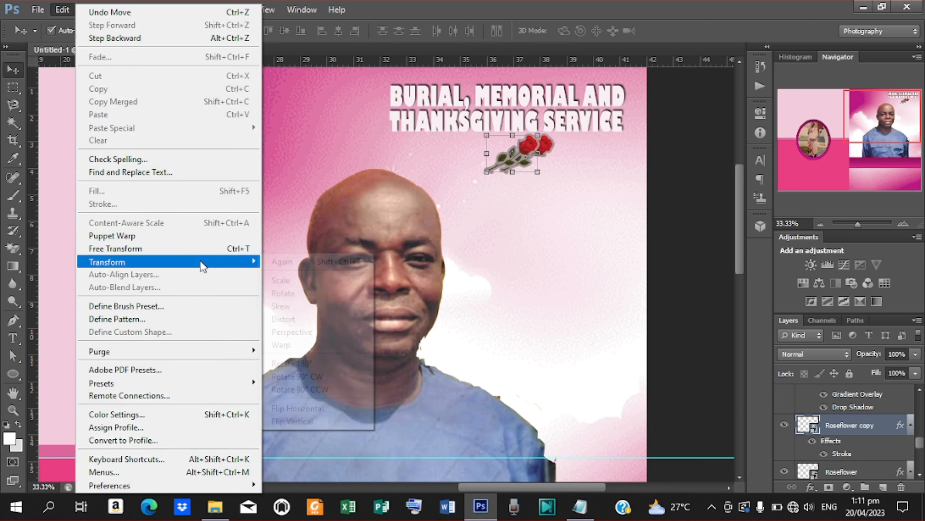
pyautogui.moveTo(201, 262)
pyautogui.click(316, 411)
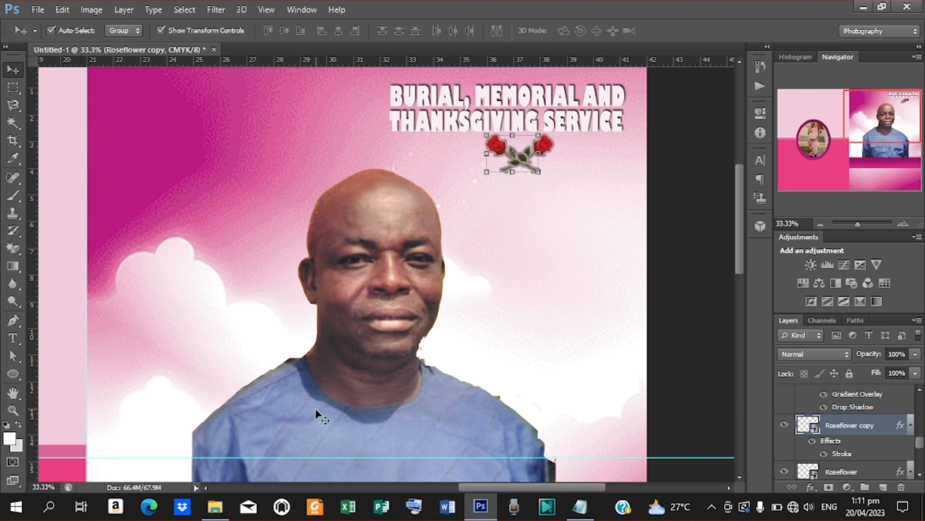
pyautogui.keyDown('shift'); pyautogui.click(837, 471); pyautogui.keyUp('shift')
pyautogui.hotkey('shift', 'Left')
pyautogui.hotkey('shift', 'Left')
pyautogui.hotkey('shift', 'Left')
pyautogui.hotkey('shift', 'Left')
pyautogui.hotkey('shift', 'Left')
pyautogui.hotkey('shift', 'Left')
pyautogui.hotkey('shift', 'Left')
pyautogui.hotkey('shift', 'Left')
pyautogui.hotkey('shift', 'Left')
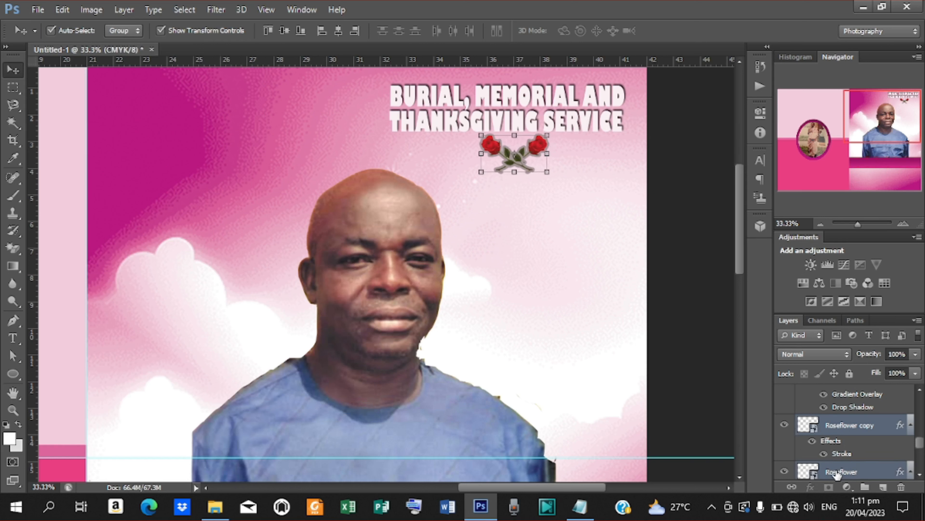
pyautogui.press('Left')
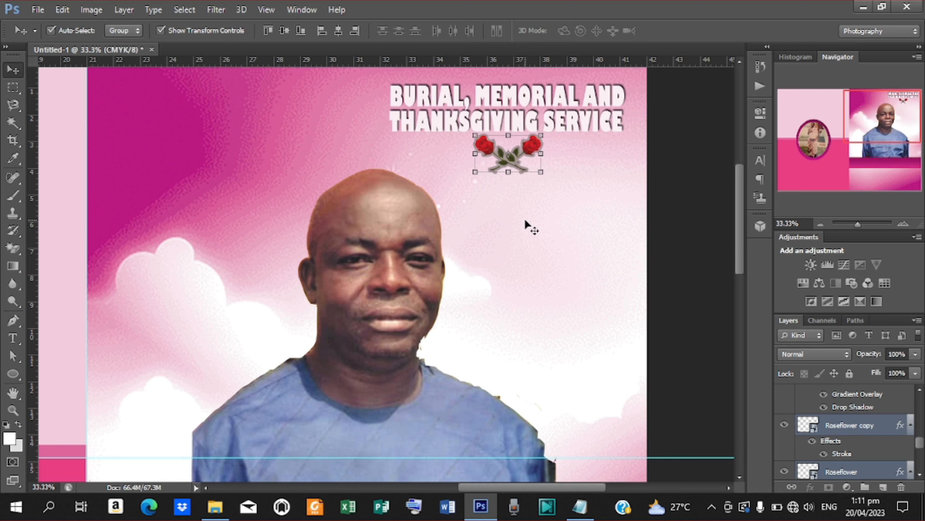
# - Copy 'OF THE LATE' from the notes and paste it as a text layer below the roses
pyautogui.press('t')
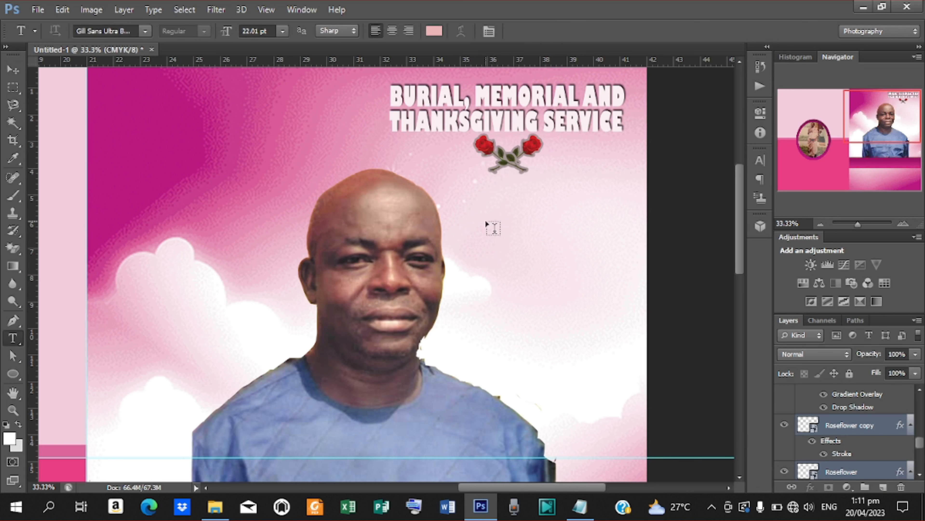
pyautogui.click(487, 221)
pyautogui.click(580, 506)
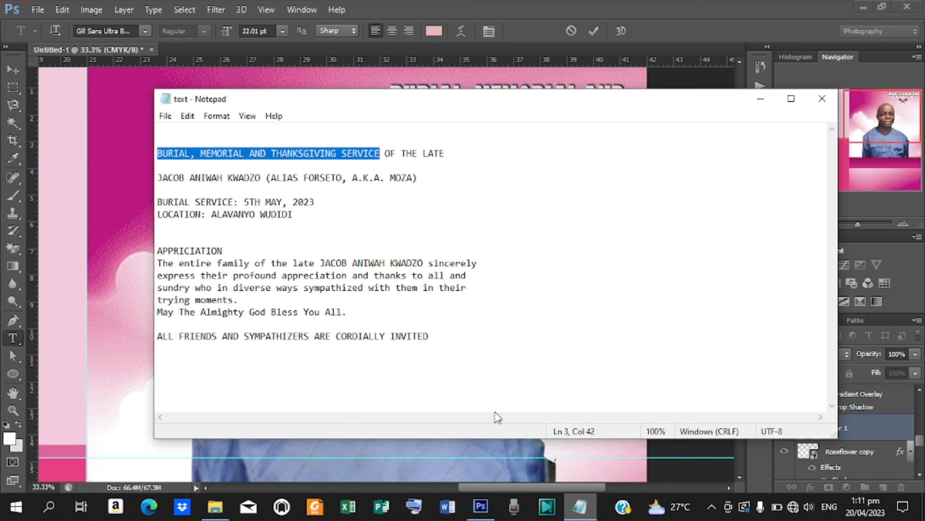
pyautogui.moveTo(383, 155); pyautogui.dragTo(435, 156)
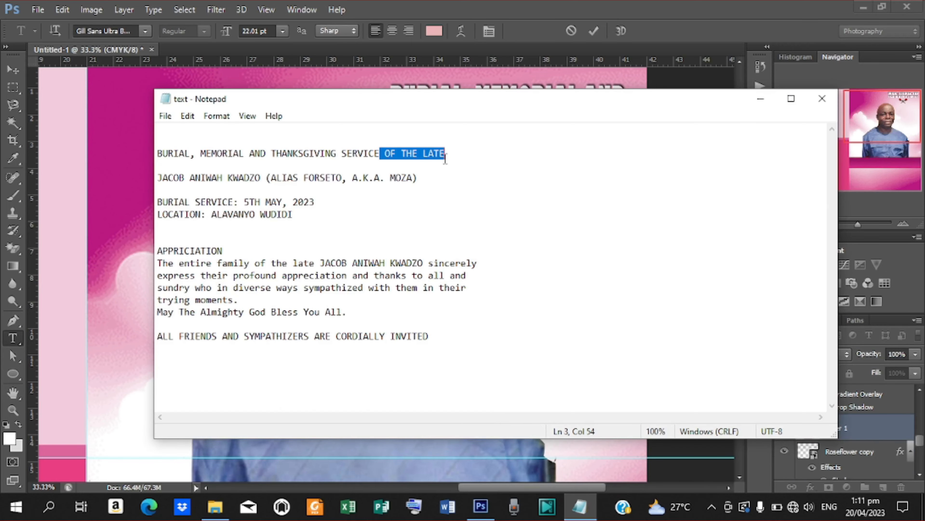
pyautogui.click(760, 98)
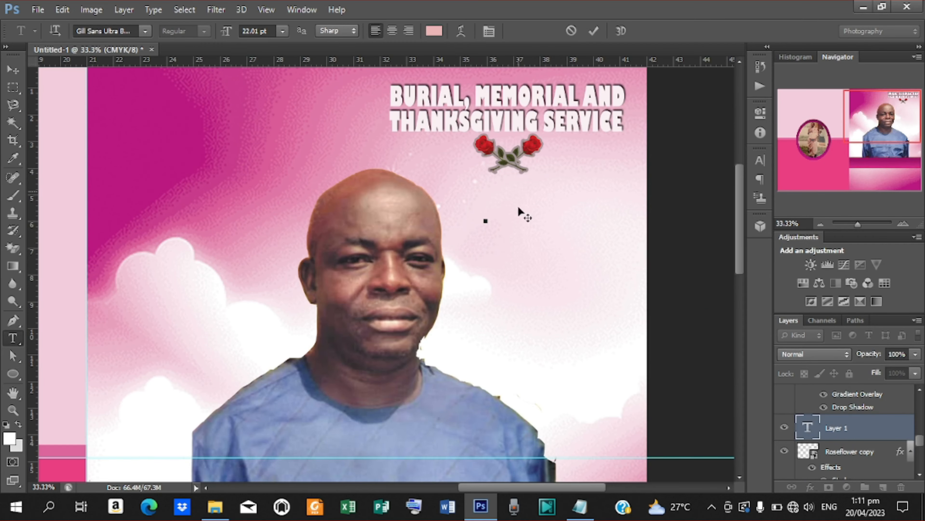
pyautogui.write('OF THE LATE')
pyautogui.click(593, 31)
# - Move the OF THE LATE layer above Curves 1, undoing an accidental background shift
pyautogui.moveTo(839, 434); pyautogui.dragTo(840, 401)
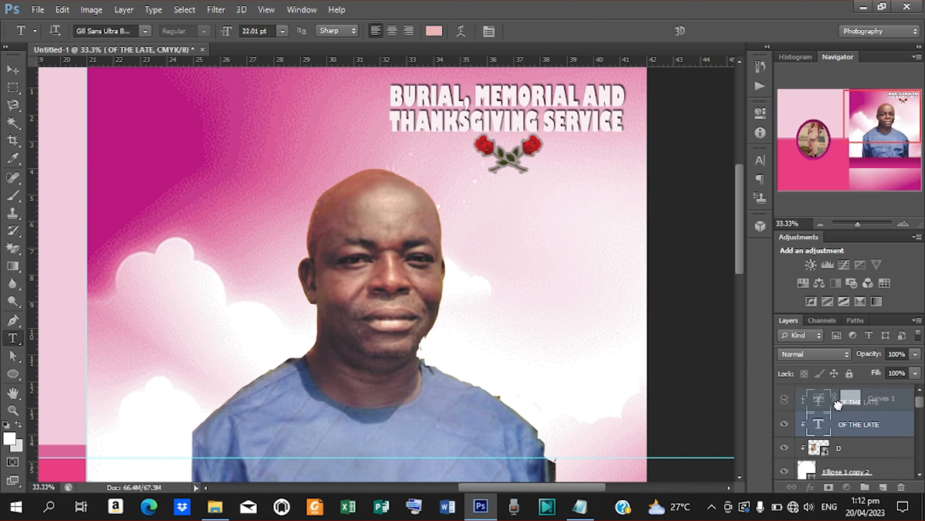
pyautogui.moveTo(878, 392); pyautogui.dragTo(873, 433)
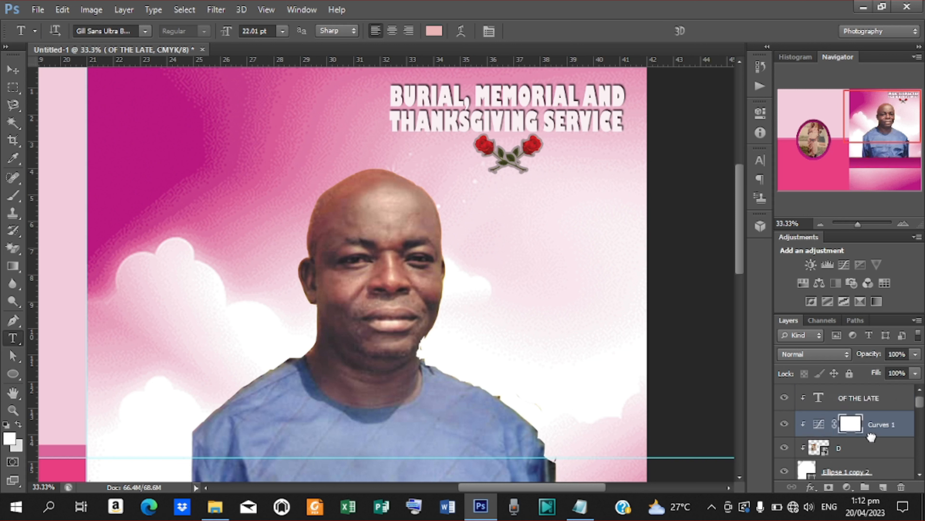
pyautogui.click(858, 401)
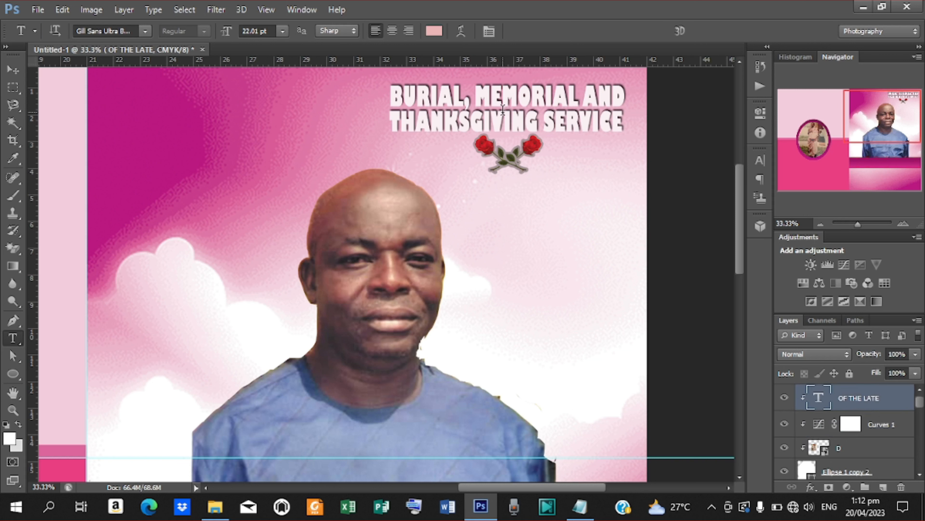
pyautogui.click(9, 71)
pyautogui.moveTo(571, 209); pyautogui.dragTo(561, 223)
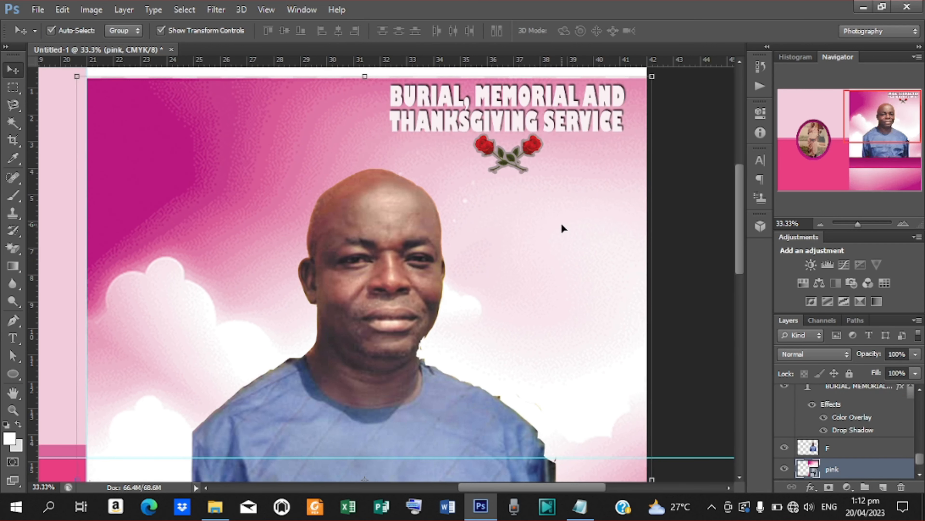
pyautogui.hotkey('ctrl', 'z')
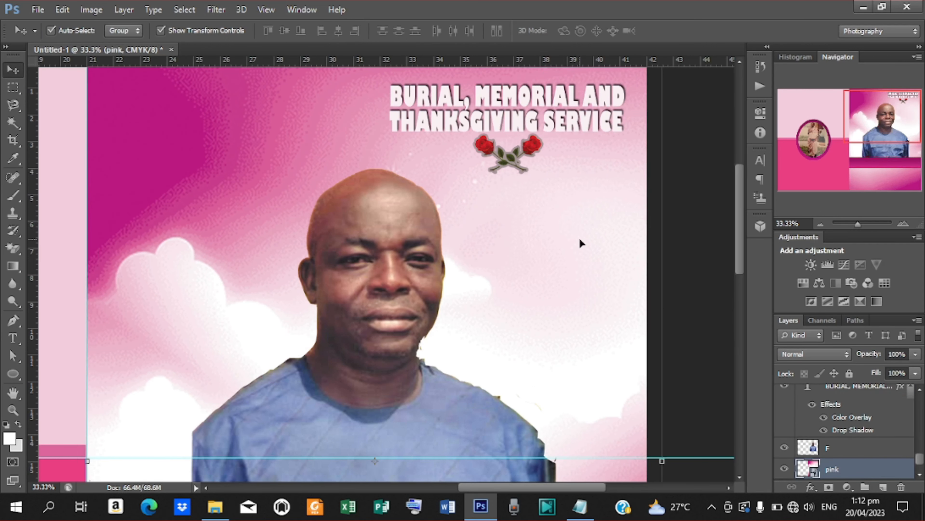
# - Delete that OF THE LATE layer and paste the text again as a fresh layer below the roses
pyautogui.moveTo(922, 462); pyautogui.dragTo(920, 401)
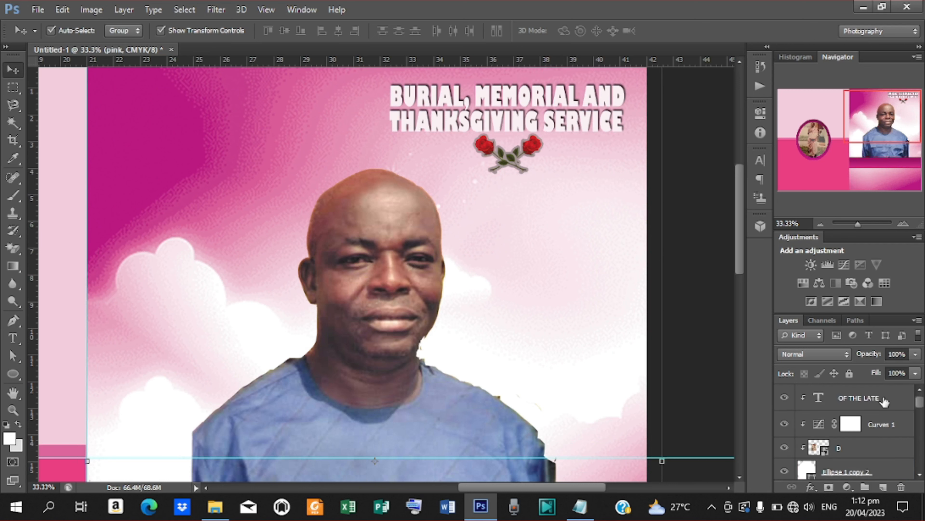
pyautogui.click(858, 398)
pyautogui.rightClick(858, 398)
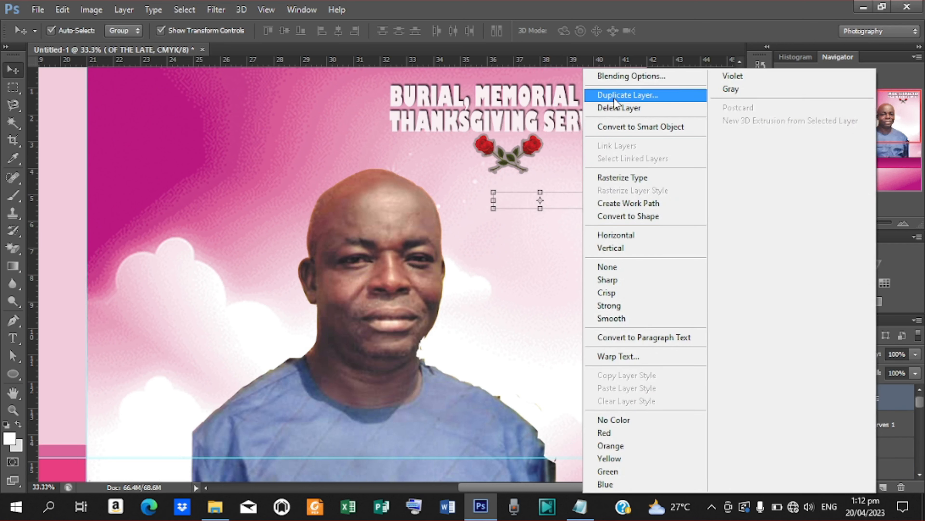
pyautogui.click(618, 107)
pyautogui.press('t')
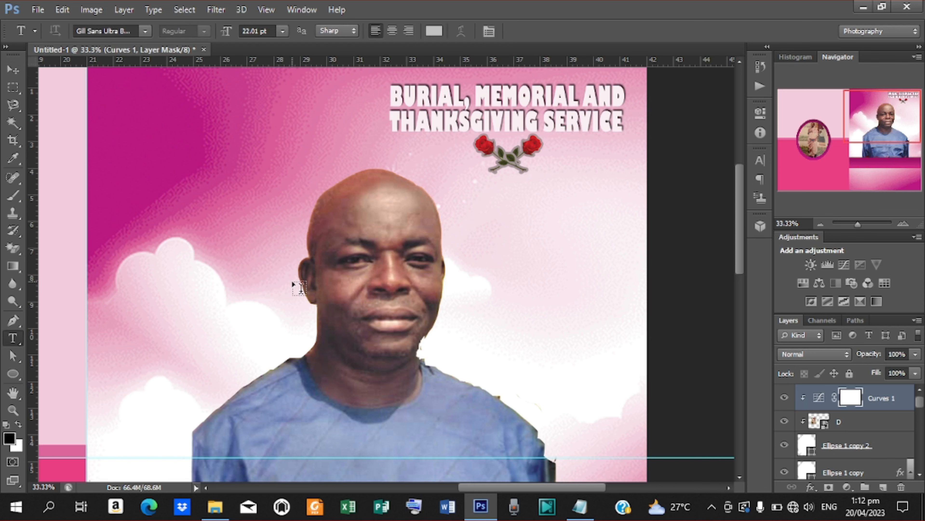
pyautogui.click(492, 222)
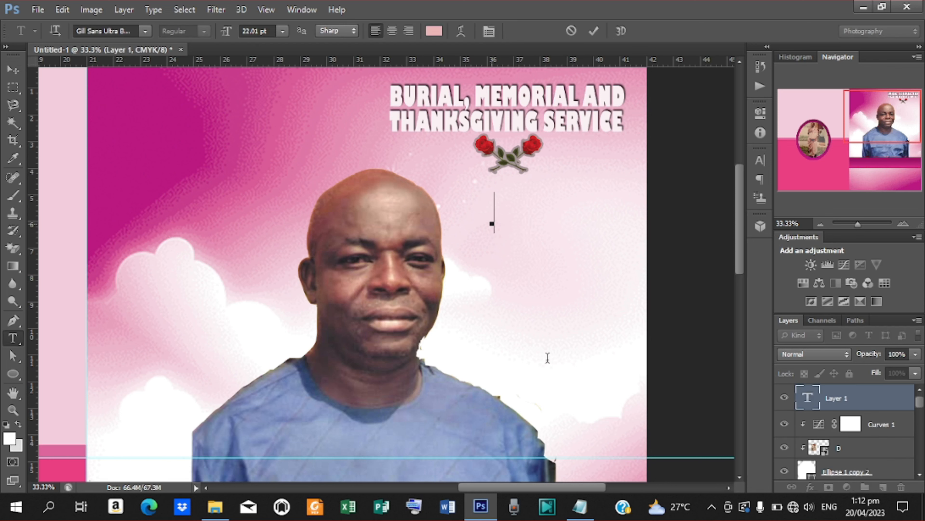
pyautogui.click(579, 507)
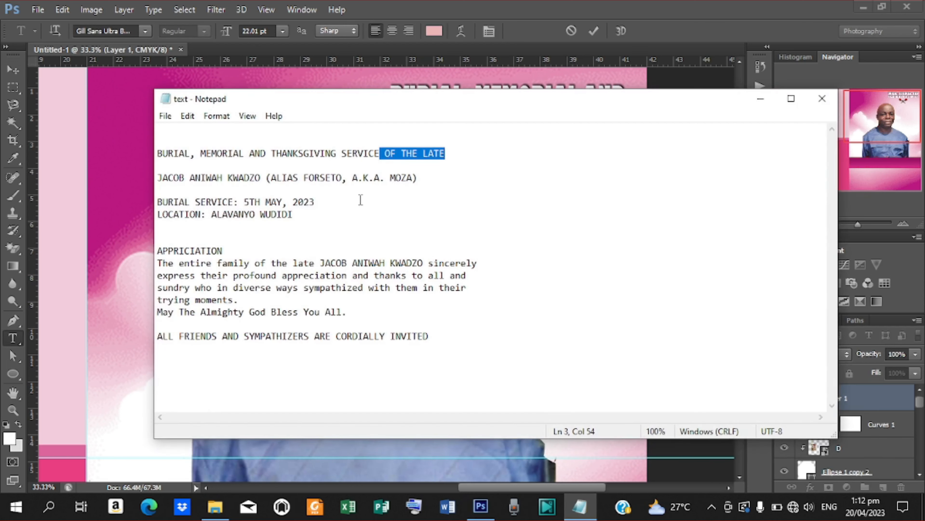
pyautogui.click(760, 98)
pyautogui.write('OF THE LATE')
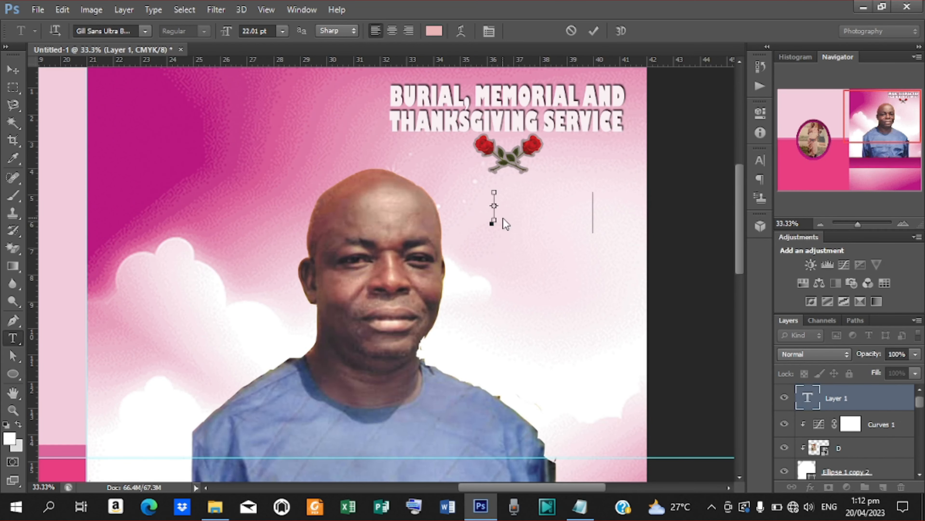
pyautogui.click(592, 32)
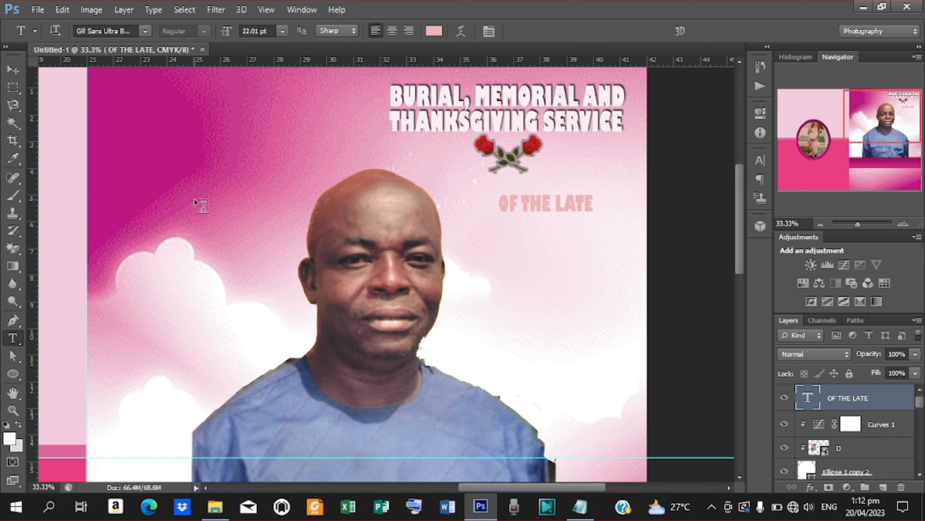
# - Colour OF THE LATE with the background's deep magenta and move it lower beside the portrait
pyautogui.click(763, 163)
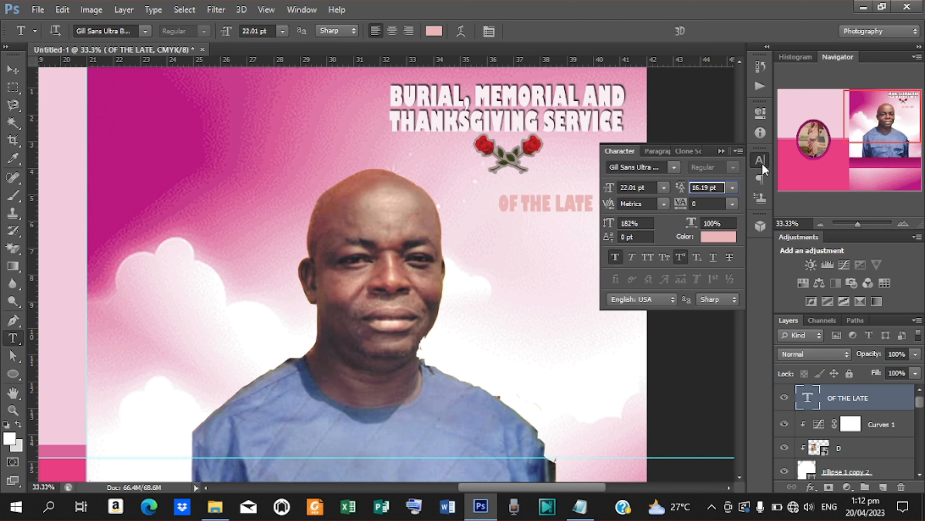
pyautogui.click(731, 241)
pyautogui.click(619, 212)
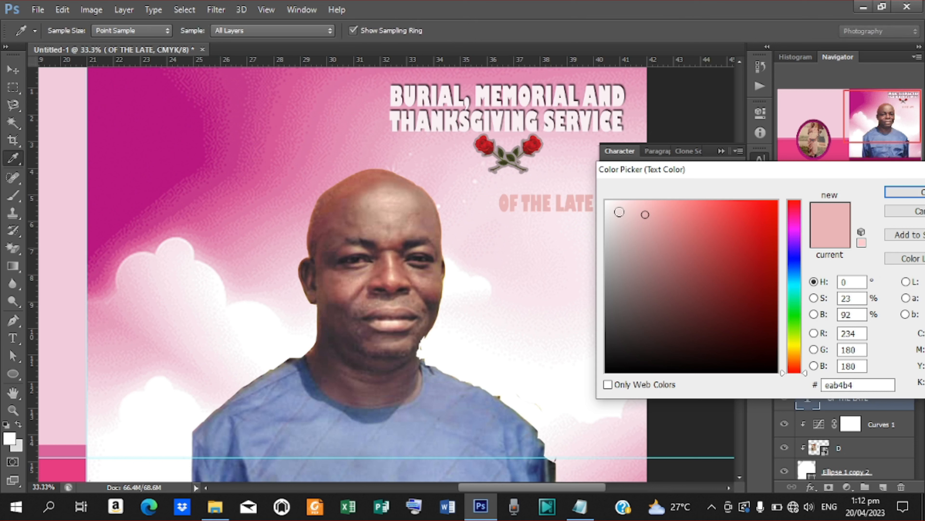
pyautogui.click(126, 153)
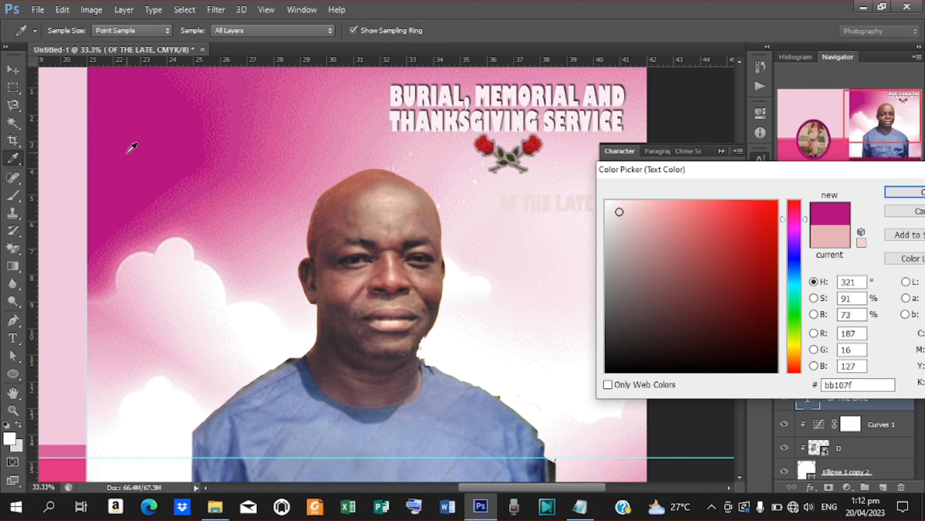
pyautogui.click(905, 192)
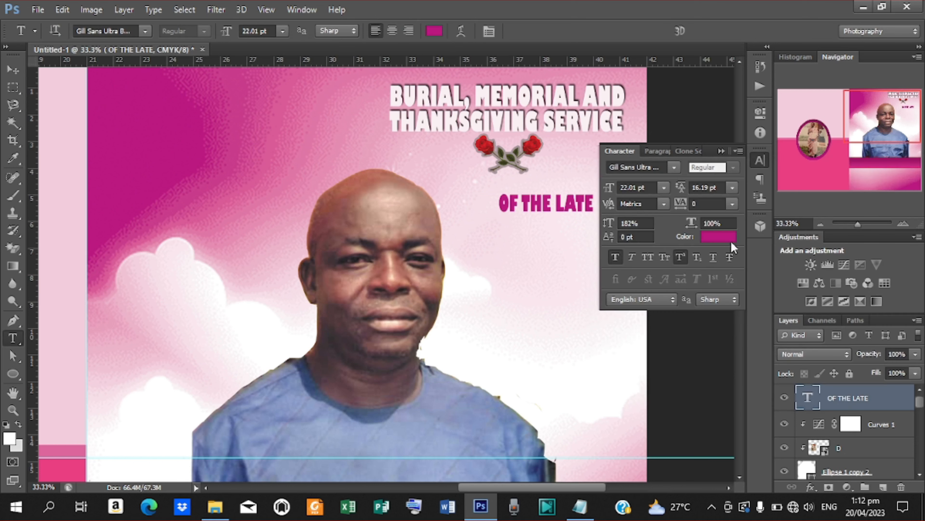
pyautogui.click(13, 69)
pyautogui.moveTo(565, 204); pyautogui.dragTo(563, 276)
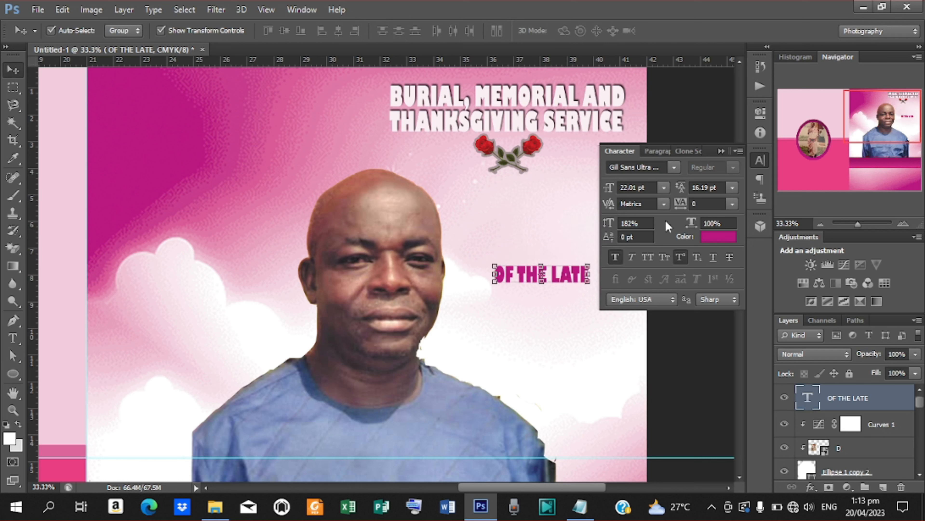
pyautogui.click(675, 169)
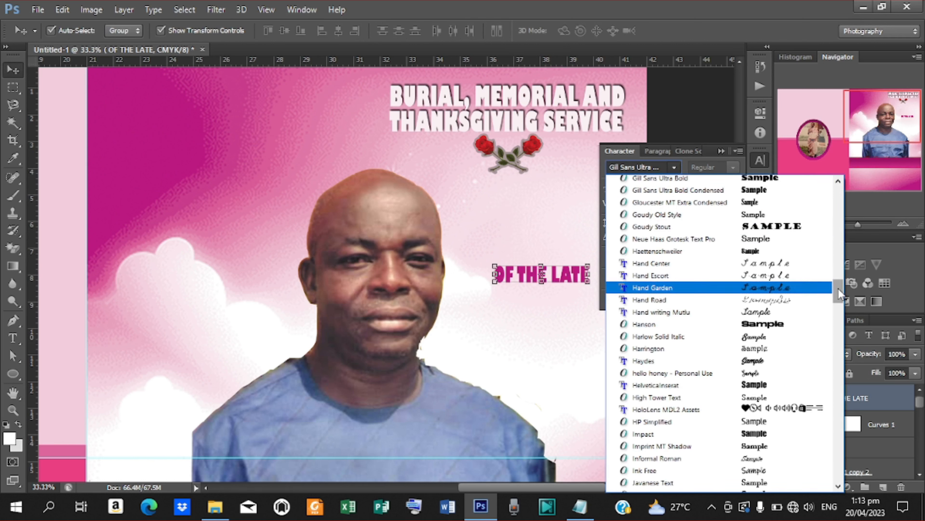
# - Set the text in Krinkes Decor, shift it left, and retype it as 'Of The Late'
pyautogui.moveTo(838, 290); pyautogui.dragTo(840, 315)
pyautogui.click(738, 245)
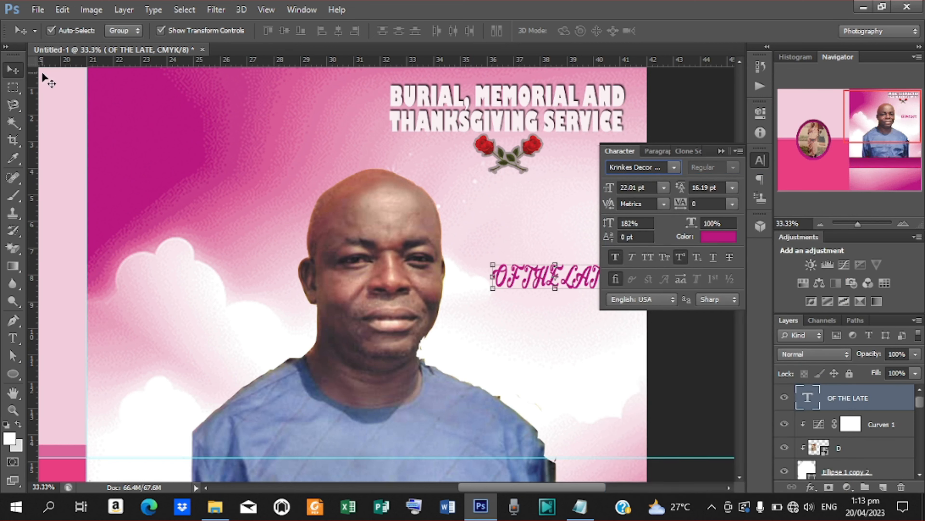
pyautogui.moveTo(587, 283); pyautogui.dragTo(565, 282)
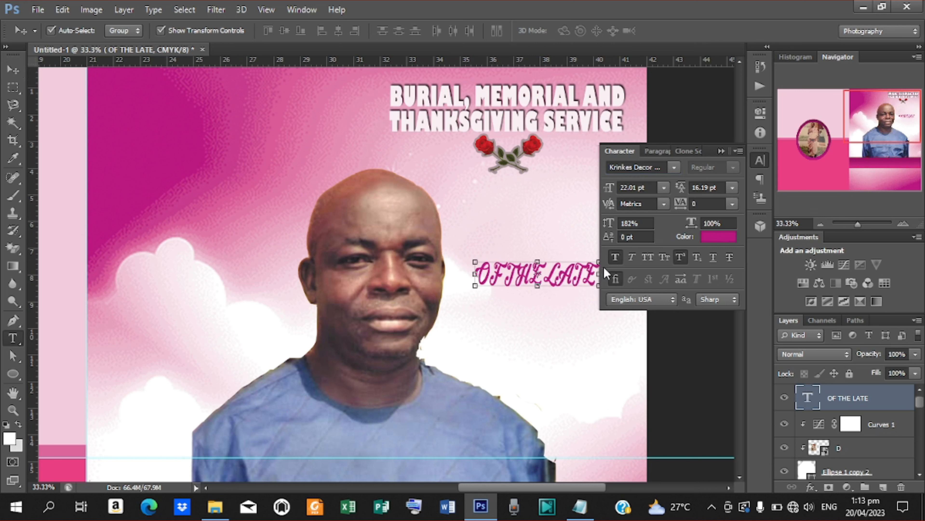
pyautogui.press('t')
pyautogui.moveTo(488, 277); pyautogui.dragTo(686, 270)
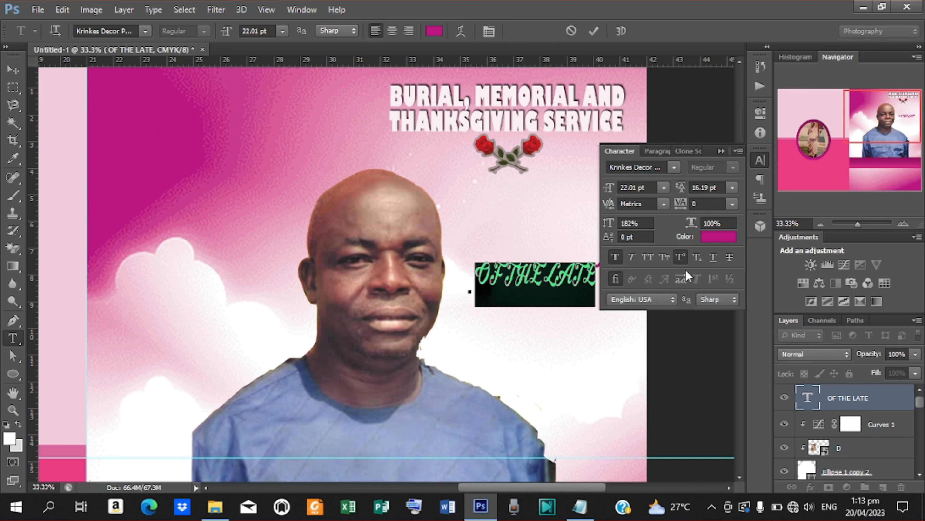
pyautogui.write('Of')
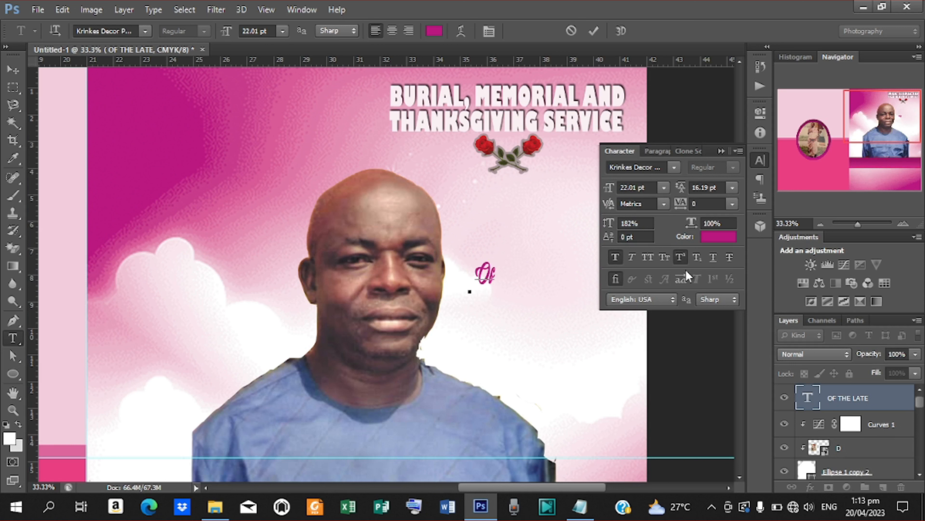
pyautogui.write(' The Late')
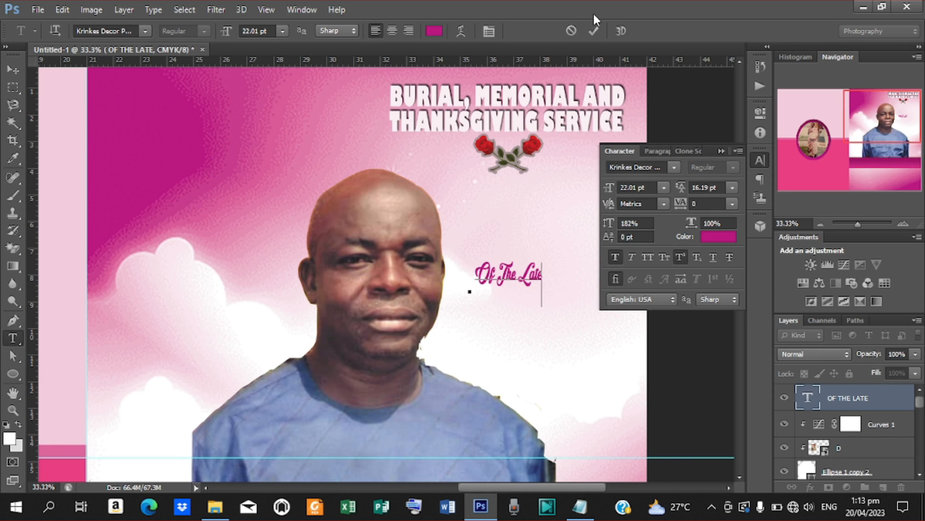
pyautogui.click(593, 33)
# - Enlarge 'Of The Late' to about 142% and deselect it, viewing the spread at 25%
pyautogui.press('v')
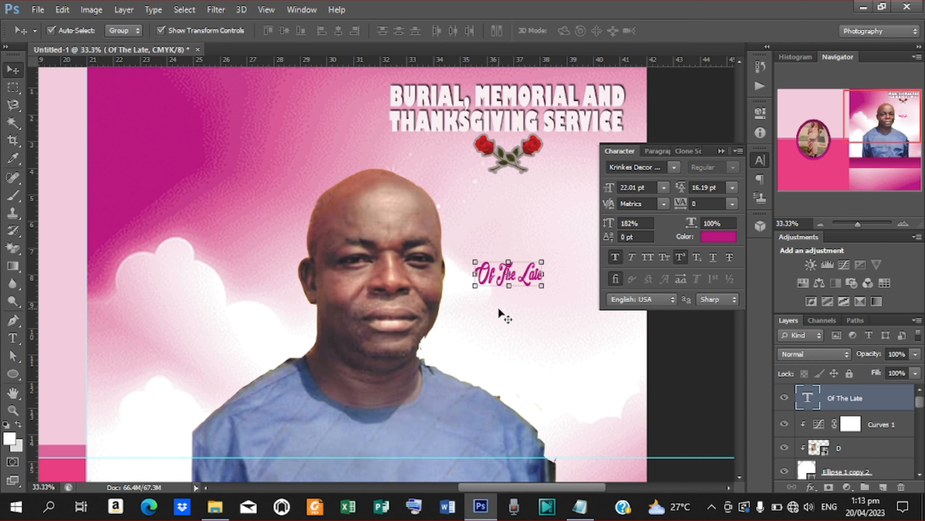
pyautogui.moveTo(542, 287); pyautogui.dragTo(560, 321)
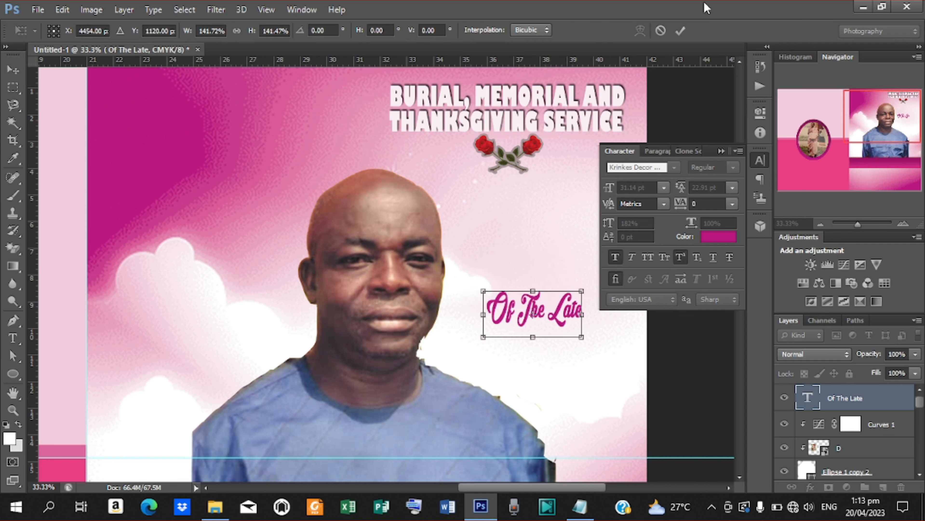
pyautogui.click(680, 30)
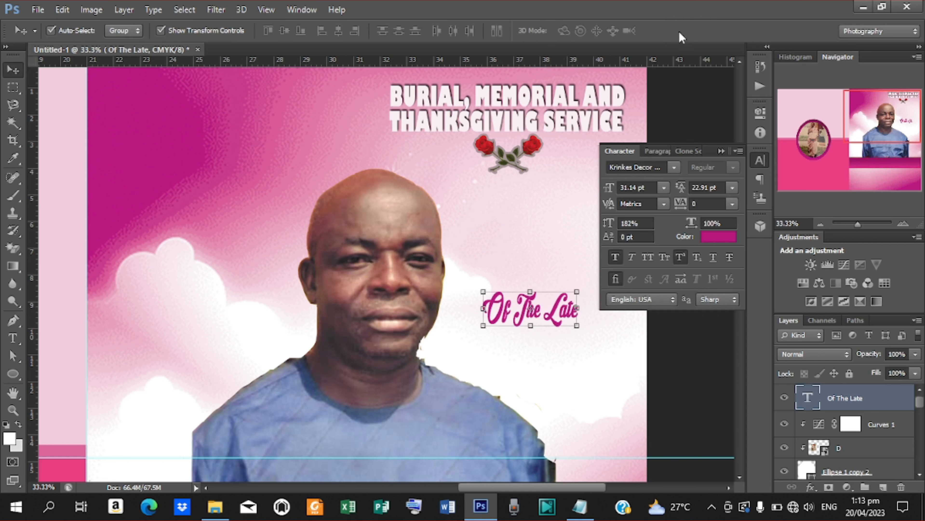
pyautogui.hotkey('ctrl', '-')
pyautogui.hotkey('ctrl', '-')
pyautogui.hotkey('ctrl', '-')
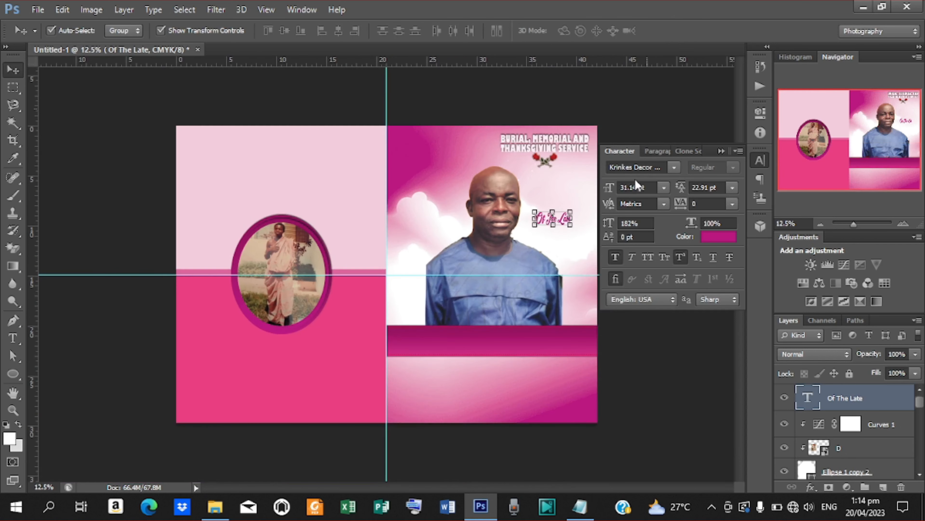
pyautogui.click(760, 161)
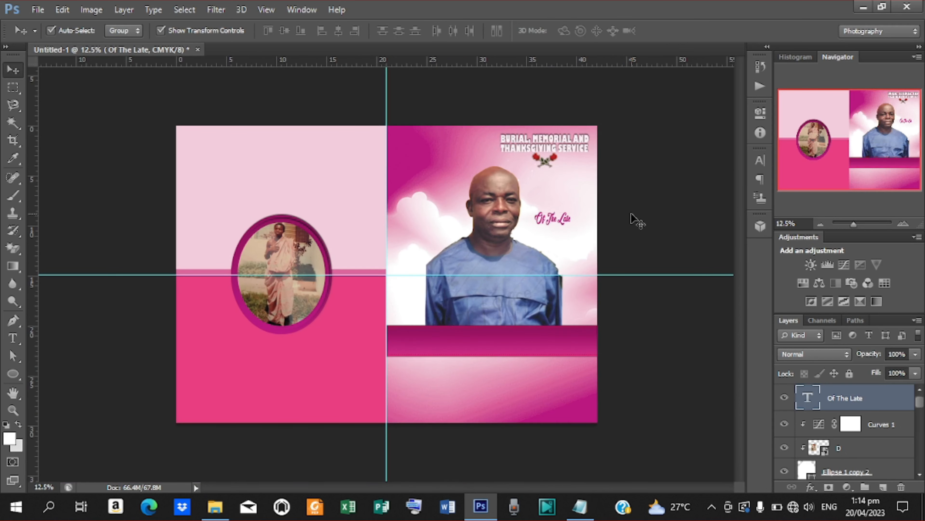
pyautogui.click(627, 223)
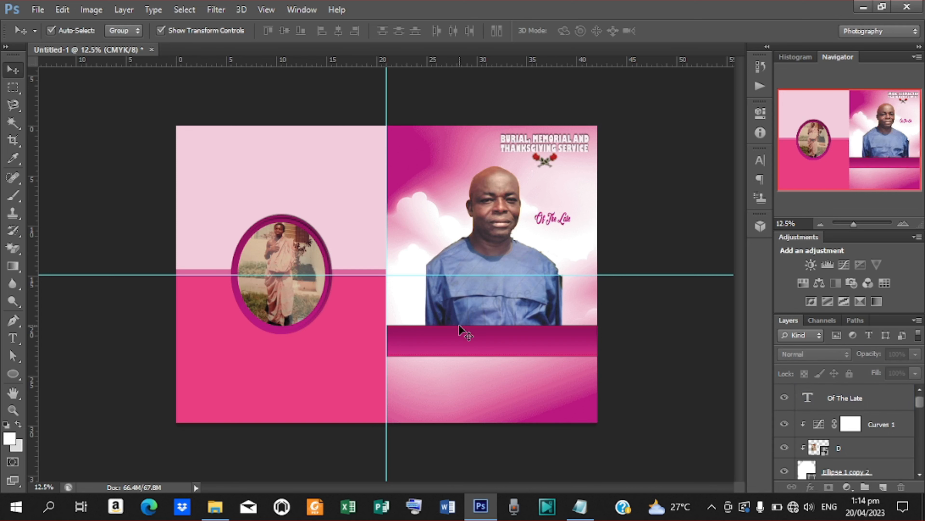
pyautogui.hotkey('ctrl', '+')
pyautogui.hotkey('ctrl', '+')
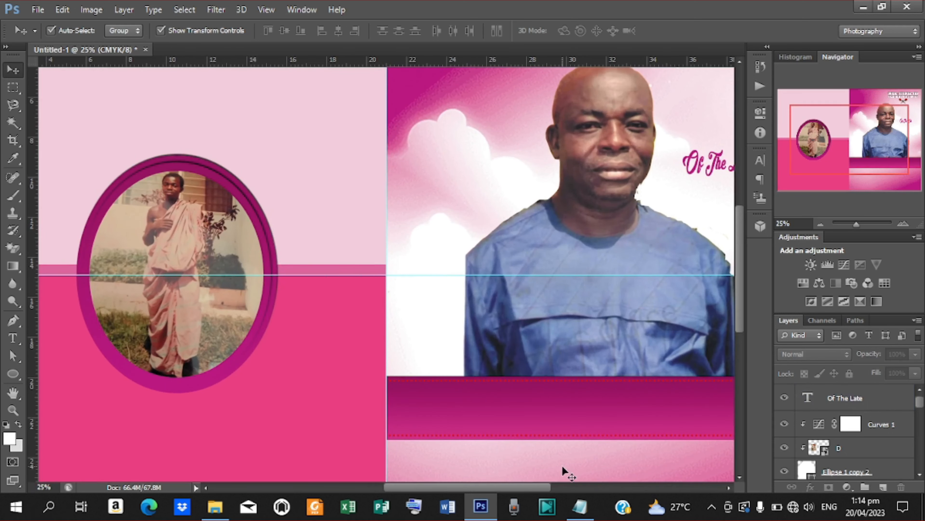
pyautogui.moveTo(544, 485); pyautogui.dragTo(581, 480)
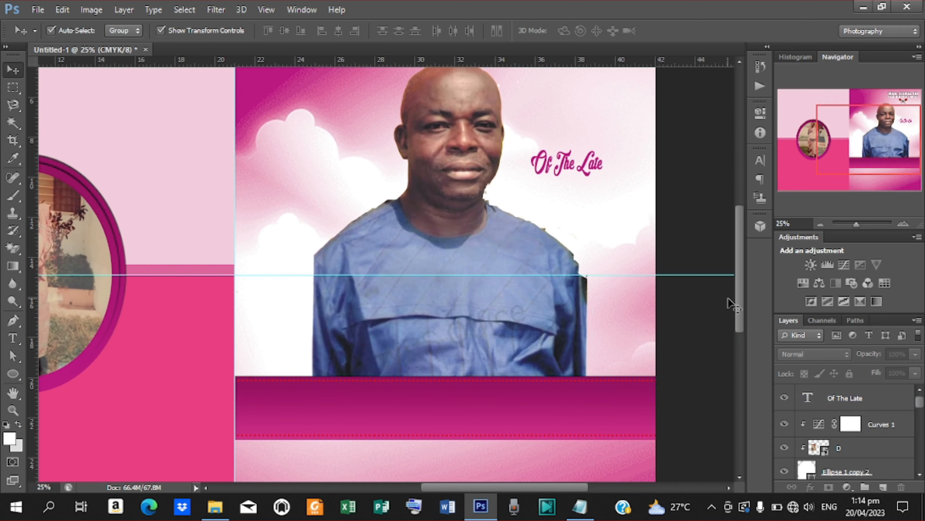
pyautogui.moveTo(740, 300); pyautogui.dragTo(740, 343)
# - Start a new text layer below the band in Franklin Gothic Demi, Regular style
pyautogui.press('t')
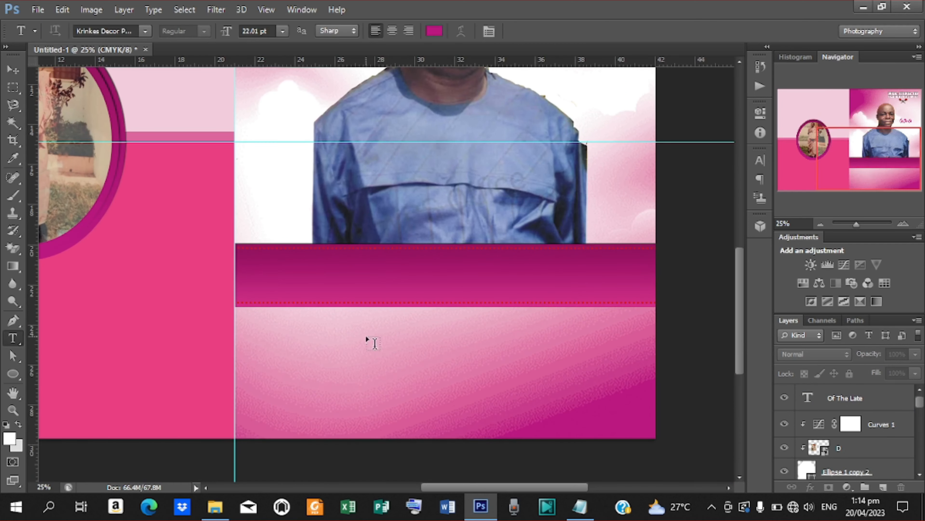
pyautogui.click(279, 331)
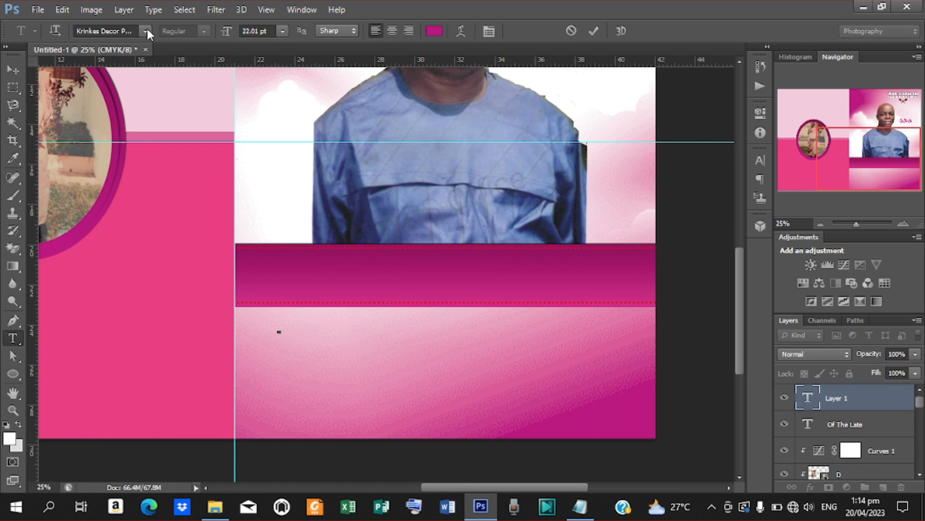
pyautogui.click(146, 30)
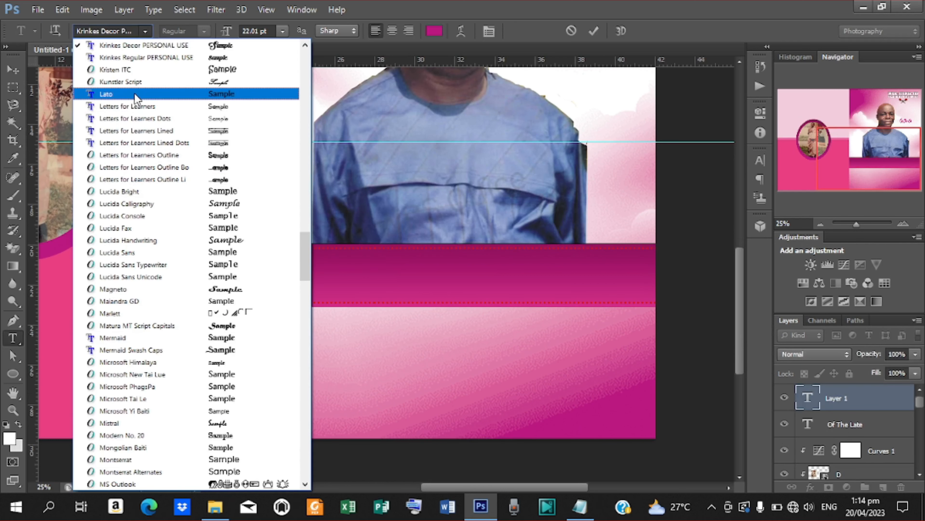
pyautogui.moveTo(305, 254); pyautogui.dragTo(296, 184)
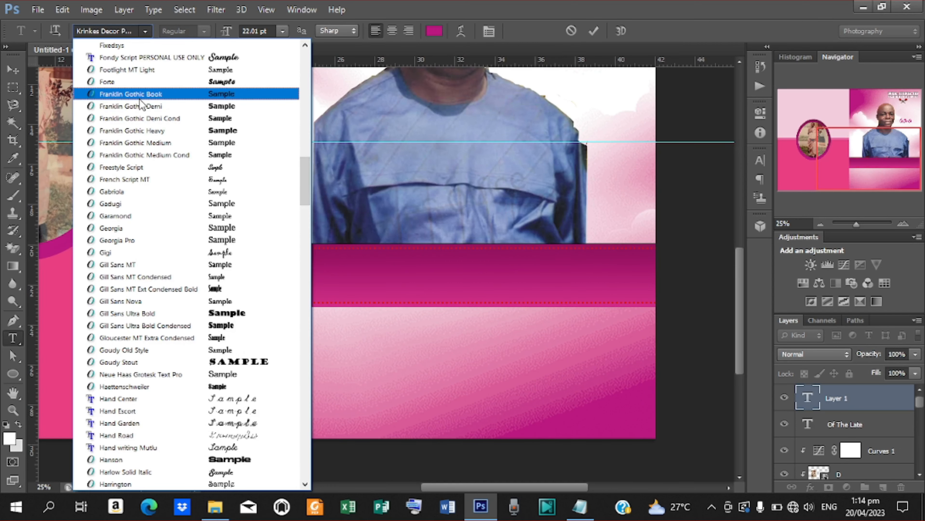
pyautogui.click(123, 107)
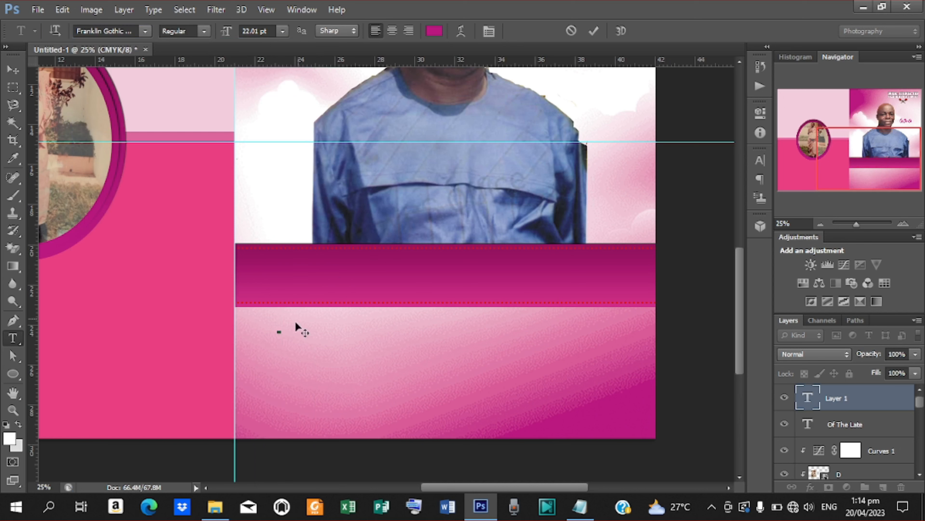
pyautogui.click(204, 31)
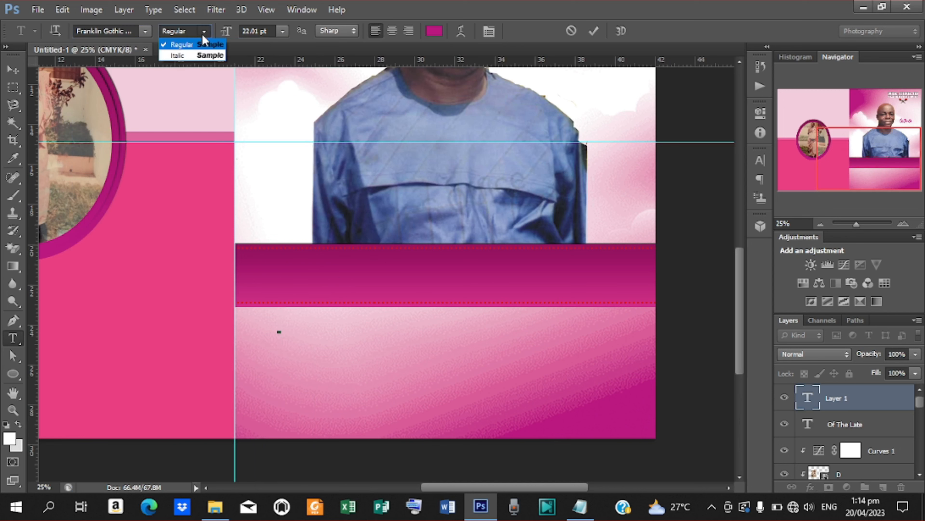
pyautogui.click(187, 49)
# - Paste the deceased's first name from the notes into the new text layer and commit it
pyautogui.click(579, 506)
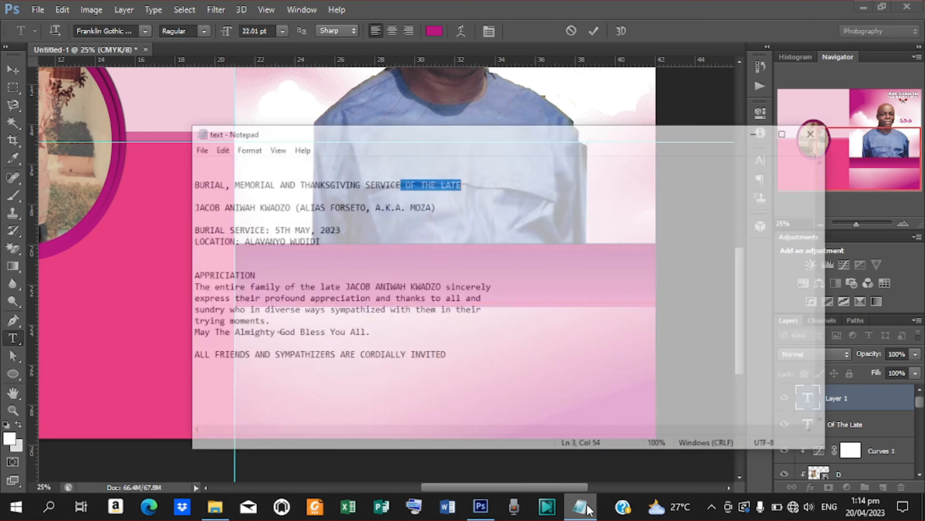
pyautogui.moveTo(185, 177); pyautogui.dragTo(149, 178)
pyautogui.hotkey('ctrl', 'c')
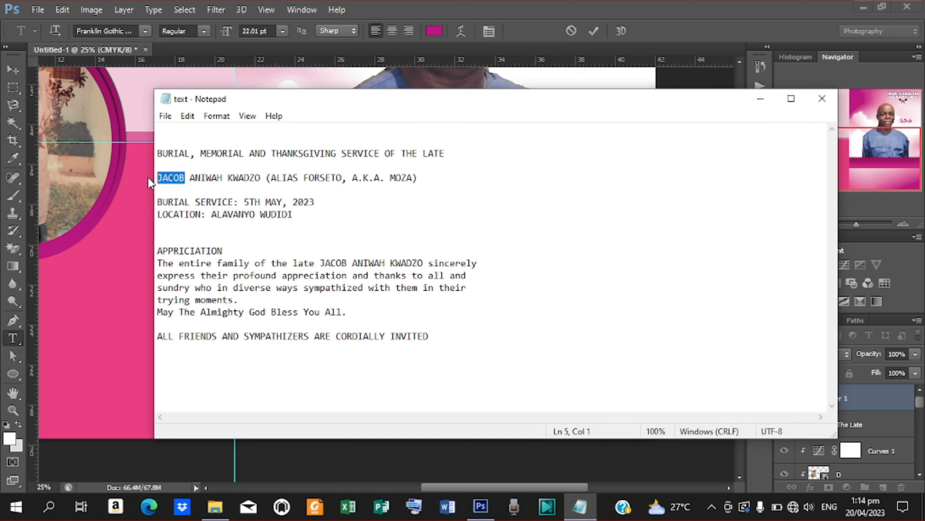
pyautogui.click(760, 98)
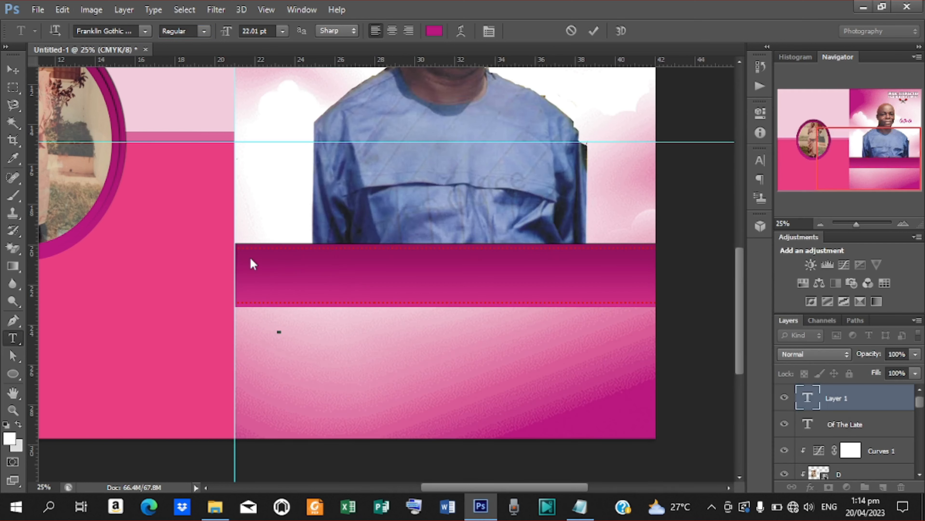
pyautogui.hotkey('ctrl', 'v')
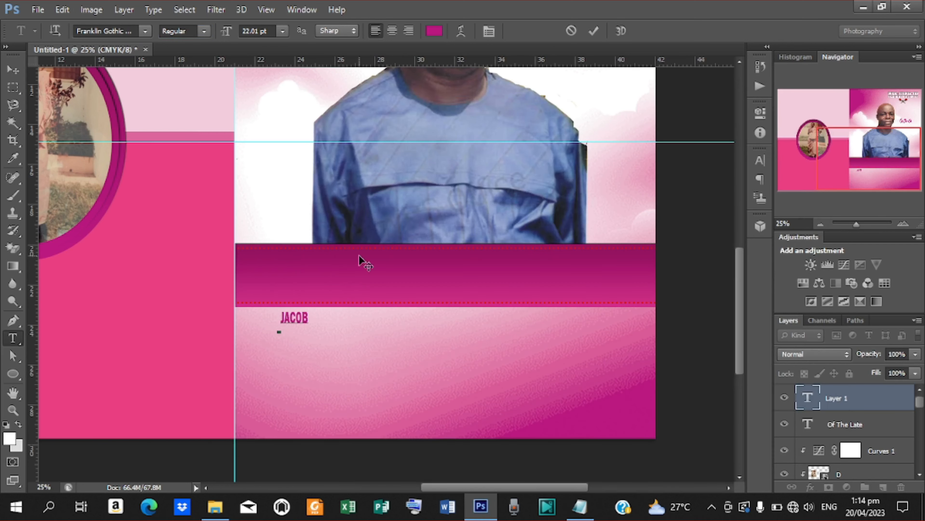
pyautogui.click(593, 32)
pyautogui.click(14, 70)
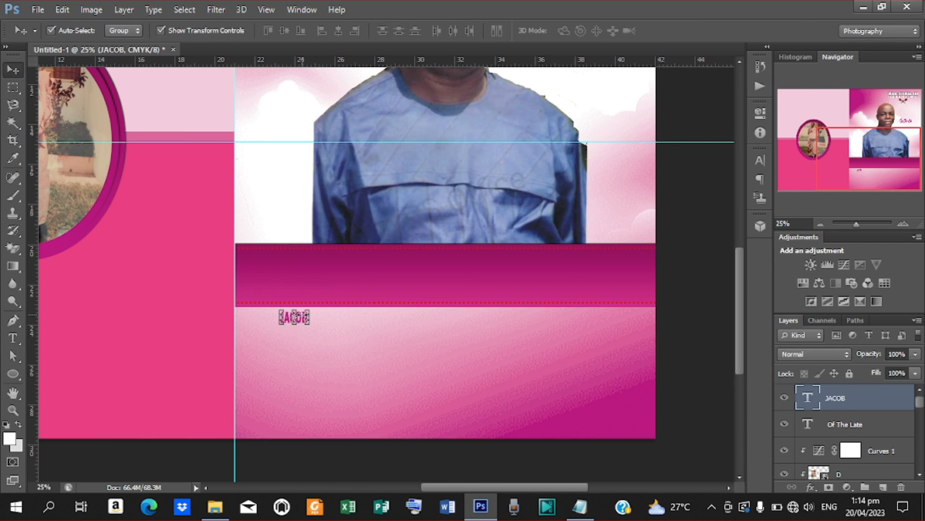
# - Nudge the first-name text up into the magenta name band
pyautogui.hotkey('shift', 'Up')
pyautogui.hotkey('shift', 'Up')
pyautogui.hotkey('shift', 'Up')
pyautogui.hotkey('shift', 'Up')
pyautogui.hotkey('shift', 'Up')
pyautogui.hotkey('shift', 'Up')
pyautogui.hotkey('shift', 'Up')
pyautogui.hotkey('shift', 'Up')
pyautogui.hotkey('shift', 'Up')
pyautogui.hotkey('shift', 'Up')
pyautogui.hotkey('shift', 'Up')
pyautogui.hotkey('shift', 'Up')
pyautogui.hotkey('shift', 'Up')
pyautogui.hotkey('shift', 'Up')
pyautogui.hotkey('shift', 'Up')
pyautogui.hotkey('shift', 'Up')
pyautogui.hotkey('shift', 'Up')
pyautogui.hotkey('shift', 'Up')
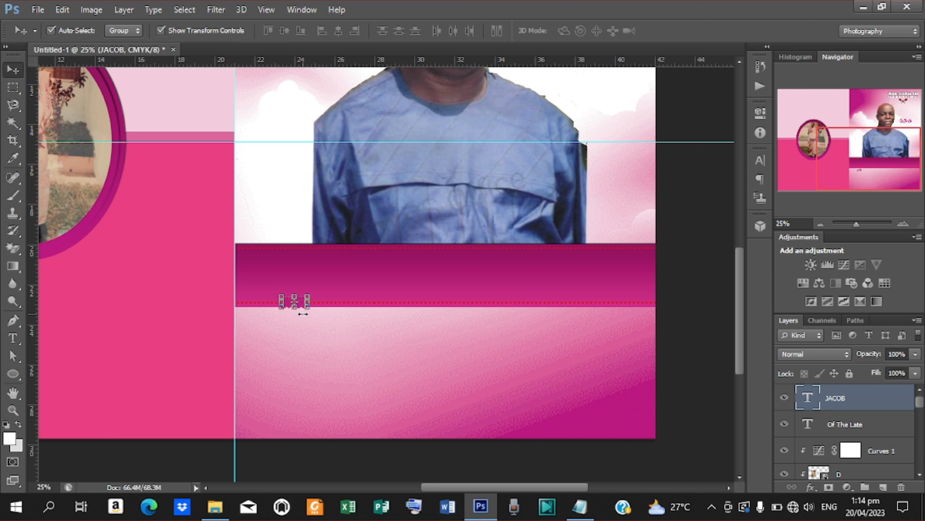
pyautogui.hotkey('shift', 'Up')
pyautogui.hotkey('shift', 'Up')
pyautogui.hotkey('shift', 'Up')
pyautogui.hotkey('shift', 'Up')
pyautogui.hotkey('shift', 'Up')
pyautogui.hotkey('shift', 'Up')
pyautogui.hotkey('shift', 'Up')
pyautogui.hotkey('shift', 'Up')
pyautogui.hotkey('shift', 'Up')
pyautogui.hotkey('shift', 'Up')
pyautogui.hotkey('shift', 'Up')
pyautogui.hotkey('shift', 'Up')
pyautogui.hotkey('shift', 'Up')
pyautogui.hotkey('shift', 'Up')
pyautogui.hotkey('shift', 'Up')
pyautogui.hotkey('shift', 'Up')
pyautogui.hotkey('shift', 'Up')
pyautogui.hotkey('shift', 'Up')
pyautogui.hotkey('shift', 'Up')
pyautogui.hotkey('shift', 'Up')
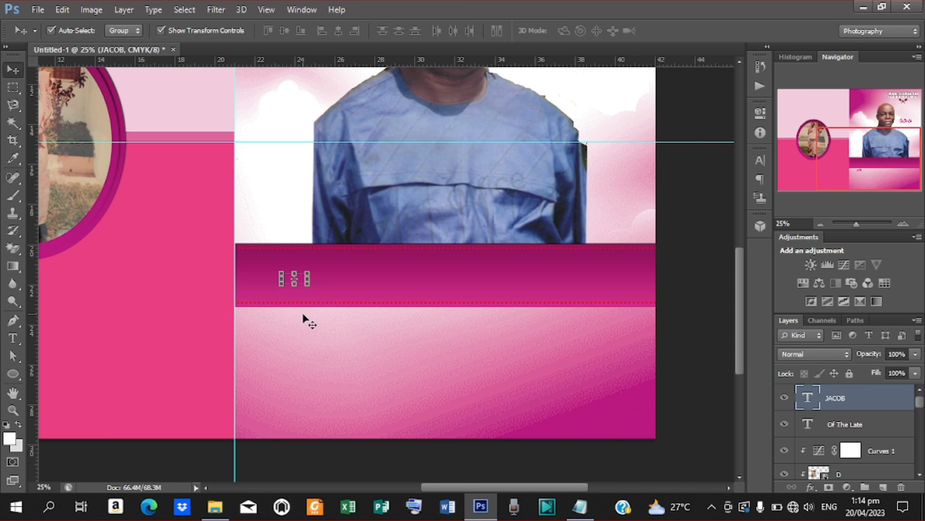
pyautogui.hotkey('shift', 'Up')
pyautogui.hotkey('shift', 'Up')
pyautogui.hotkey('shift', 'Up')
pyautogui.hotkey('shift', 'Up')
pyautogui.hotkey('shift', 'Up')
pyautogui.hotkey('shift', 'Up')
pyautogui.hotkey('shift', 'Up')
pyautogui.hotkey('shift', 'Up')
pyautogui.hotkey('shift', 'Up')
pyautogui.hotkey('shift', 'Up')
pyautogui.hotkey('shift', 'Up')
pyautogui.hotkey('shift', 'Up')
pyautogui.hotkey('shift', 'Up')
pyautogui.hotkey('shift', 'Up')
pyautogui.hotkey('shift', 'Up')
pyautogui.hotkey('shift', 'Up')
pyautogui.hotkey('shift', 'Up')
pyautogui.hotkey('shift', 'Up')
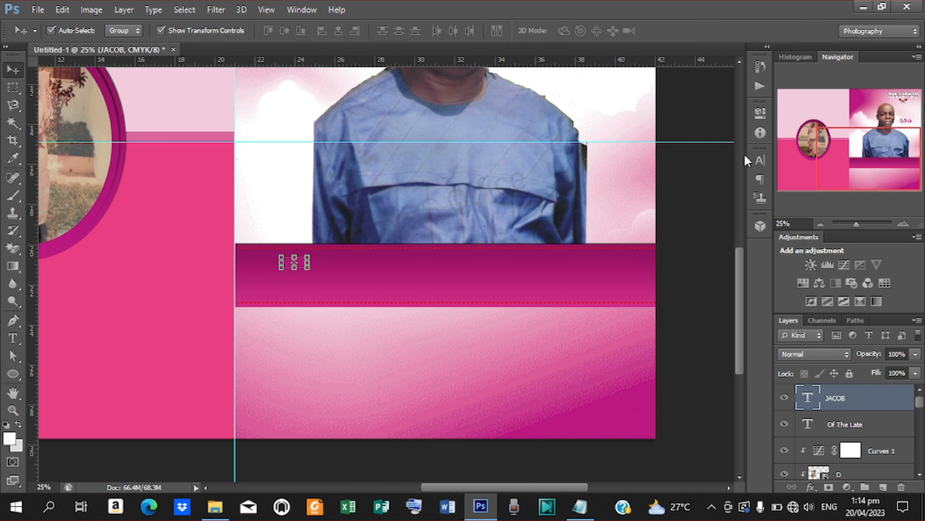
# - Colour the first name pale pinkish white e5dde2 and zoom to 100% on the band
pyautogui.click(760, 161)
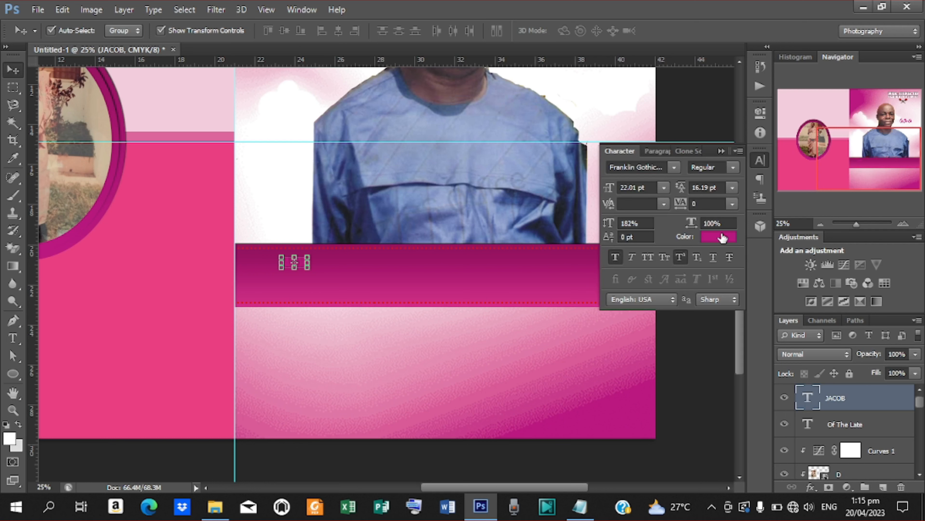
pyautogui.click(718, 237)
pyautogui.click(611, 217)
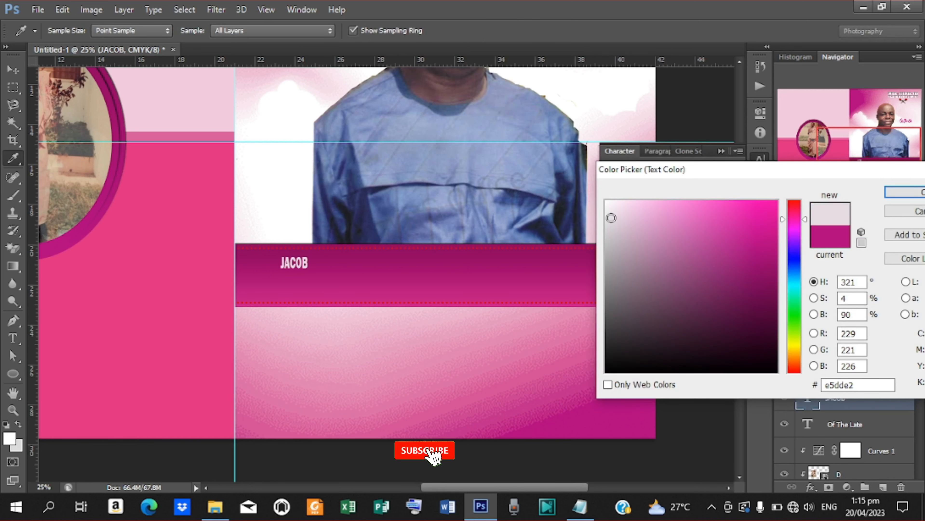
pyautogui.click(903, 191)
pyautogui.hotkey('ctrl', '-')
pyautogui.hotkey('ctrl', '+')
pyautogui.hotkey('ctrl', '+')
pyautogui.hotkey('ctrl', '+')
pyautogui.hotkey('ctrl', '+')
pyautogui.hotkey('ctrl', '+')
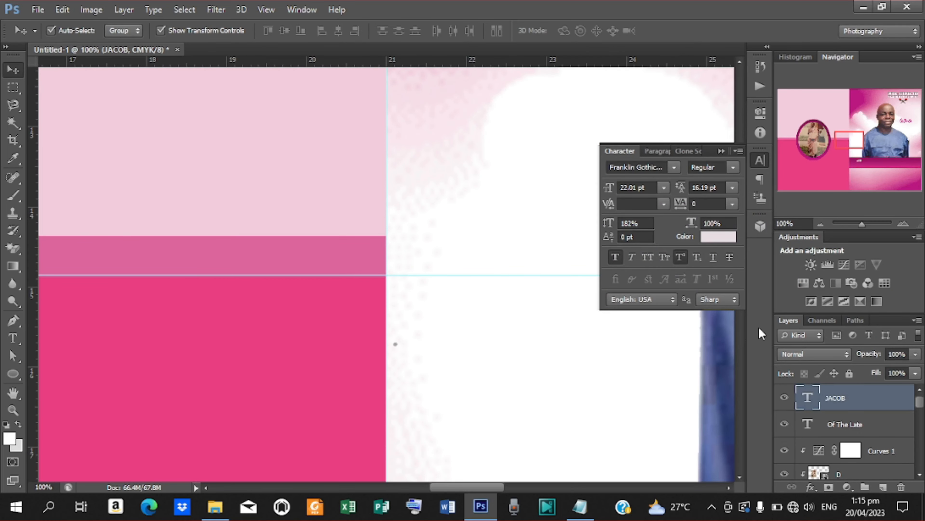
pyautogui.click(741, 353)
pyautogui.click(741, 353)
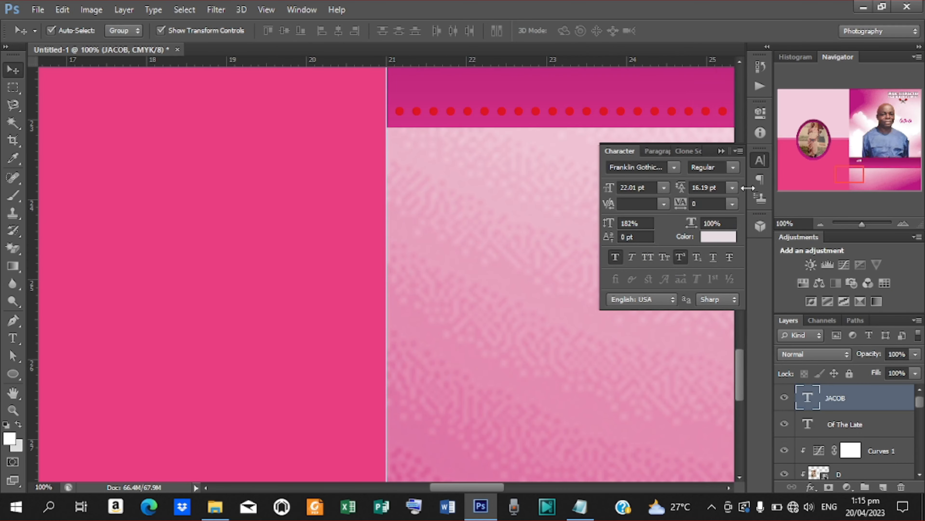
pyautogui.moveTo(737, 360); pyautogui.dragTo(736, 334)
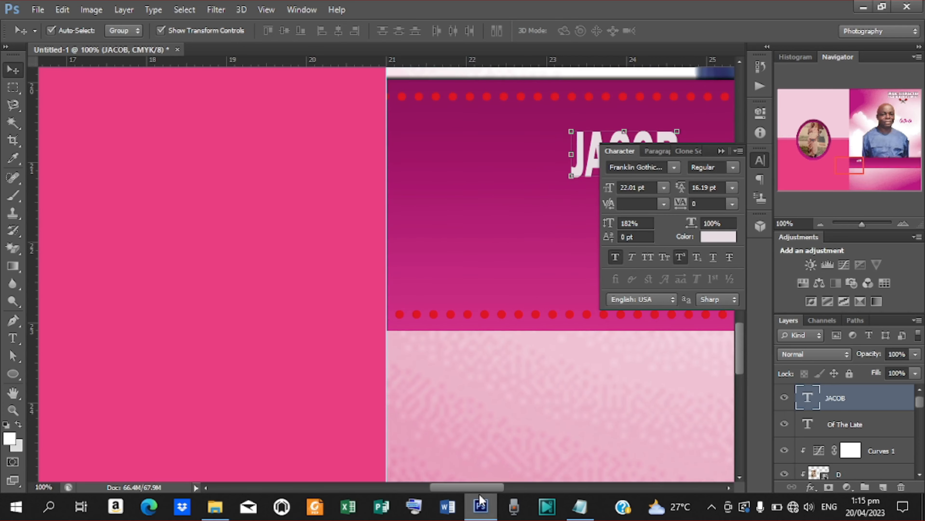
pyautogui.moveTo(479, 483); pyautogui.dragTo(524, 484)
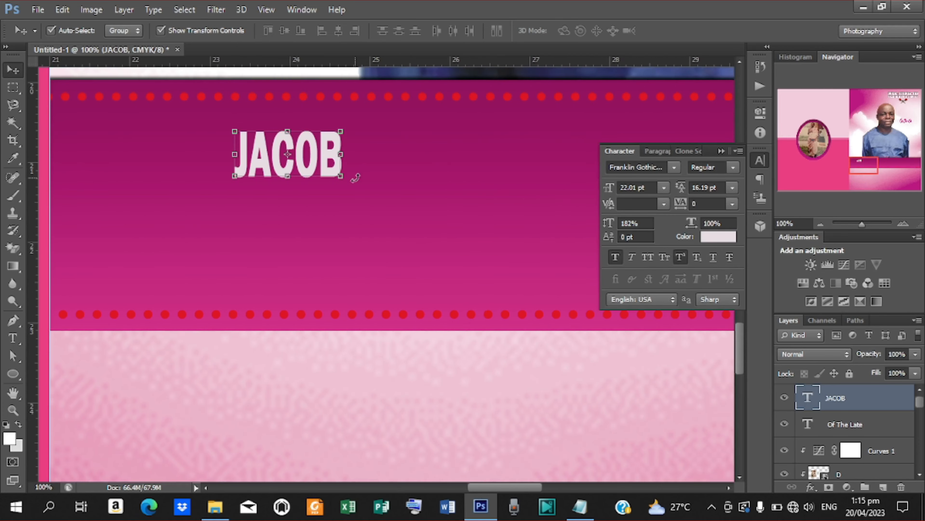
# - Enlarge the first name to 44.44 pt, reduce its height slightly, and move it up-left in the band
pyautogui.moveTo(343, 180); pyautogui.dragTo(452, 248)
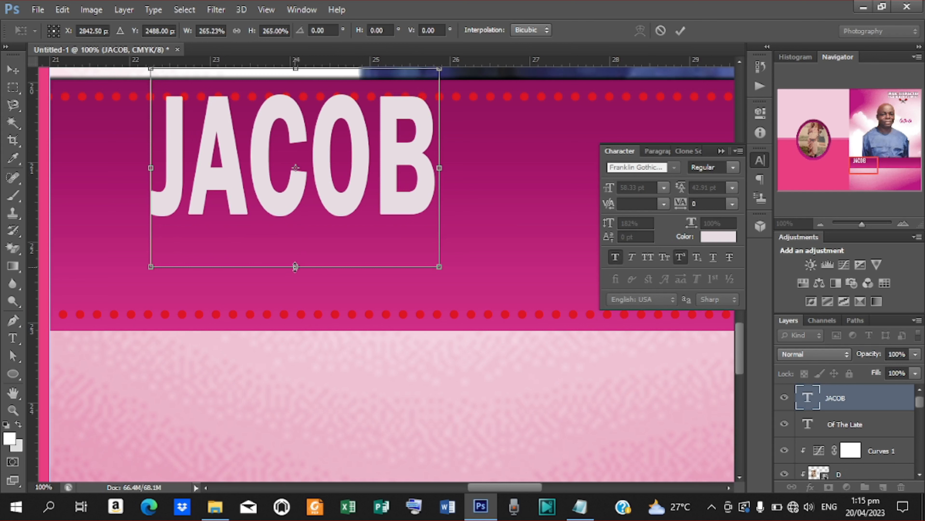
pyautogui.moveTo(295, 267); pyautogui.dragTo(295, 243)
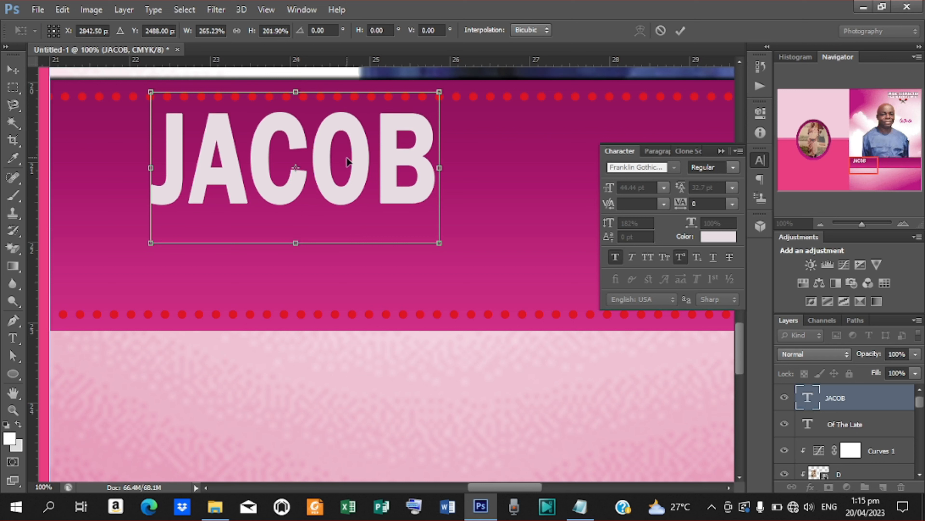
pyautogui.moveTo(347, 161); pyautogui.dragTo(326, 152)
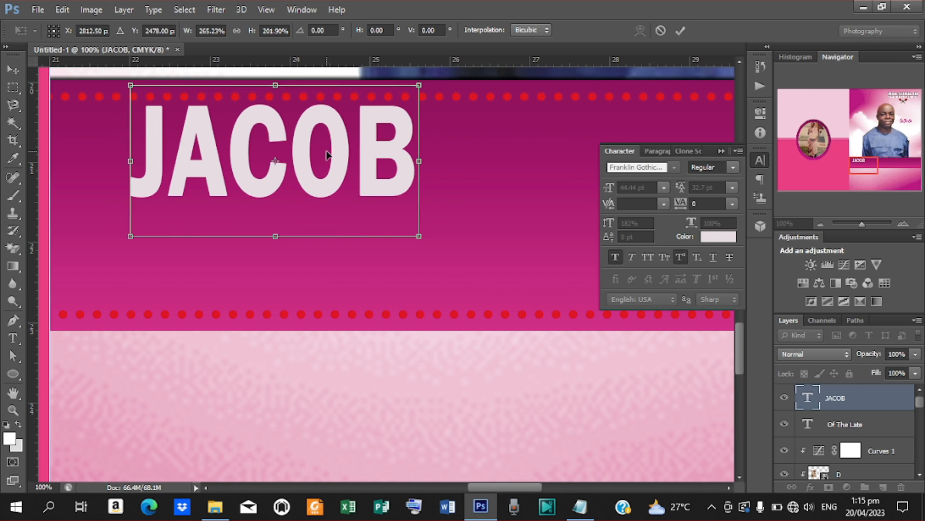
pyautogui.press('Return')
# - Paste the surname from the notes after the first name to complete the full name line
pyautogui.press('t')
pyautogui.click(413, 150)
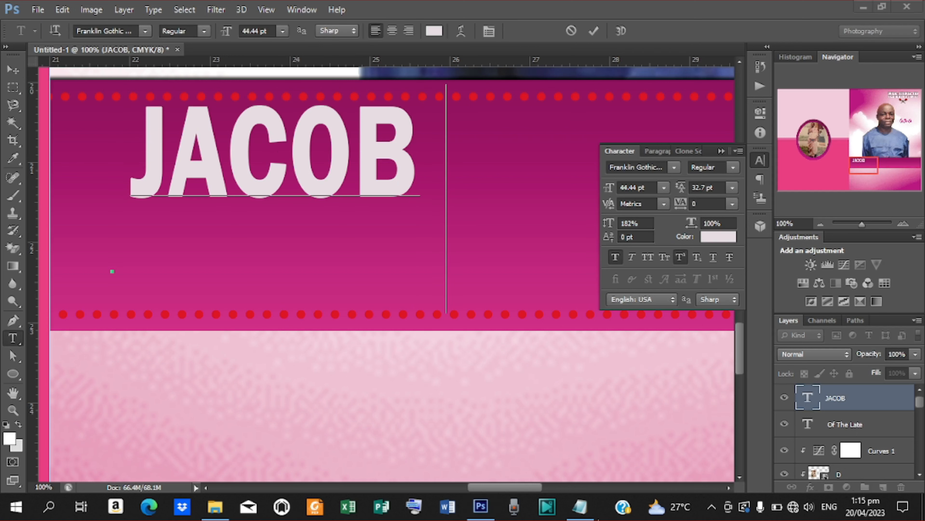
pyautogui.click(583, 505)
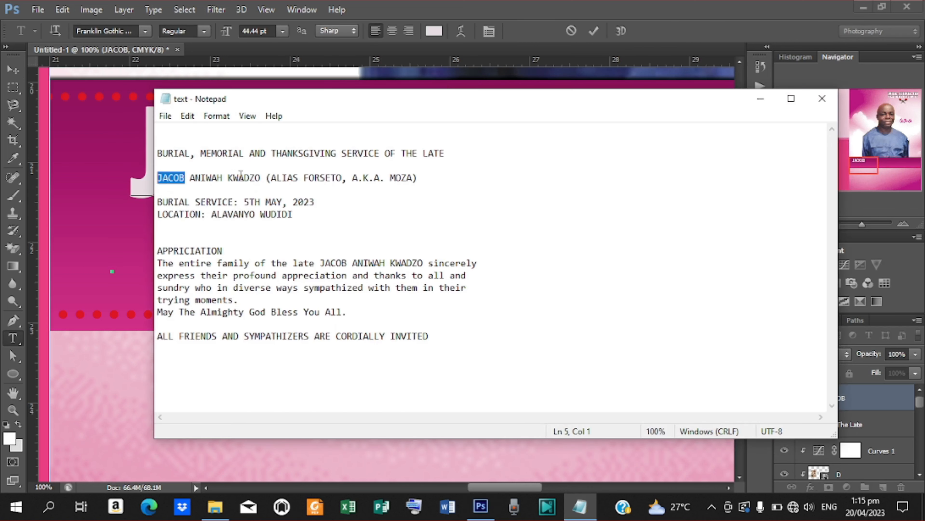
pyautogui.moveTo(262, 178); pyautogui.dragTo(246, 181)
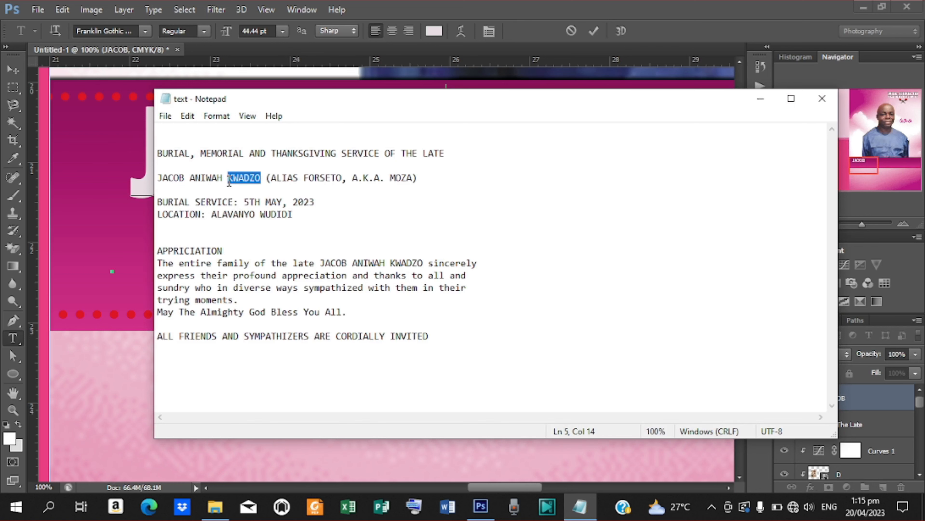
pyautogui.click(760, 98)
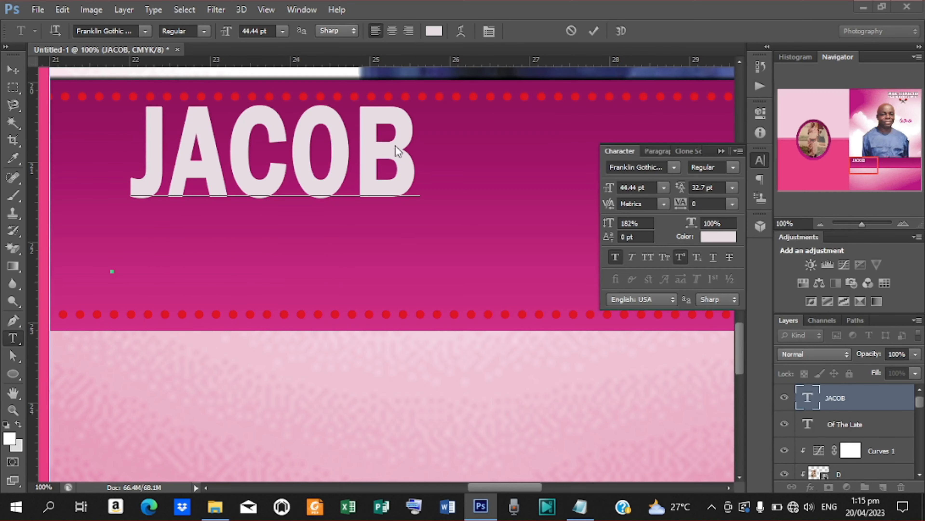
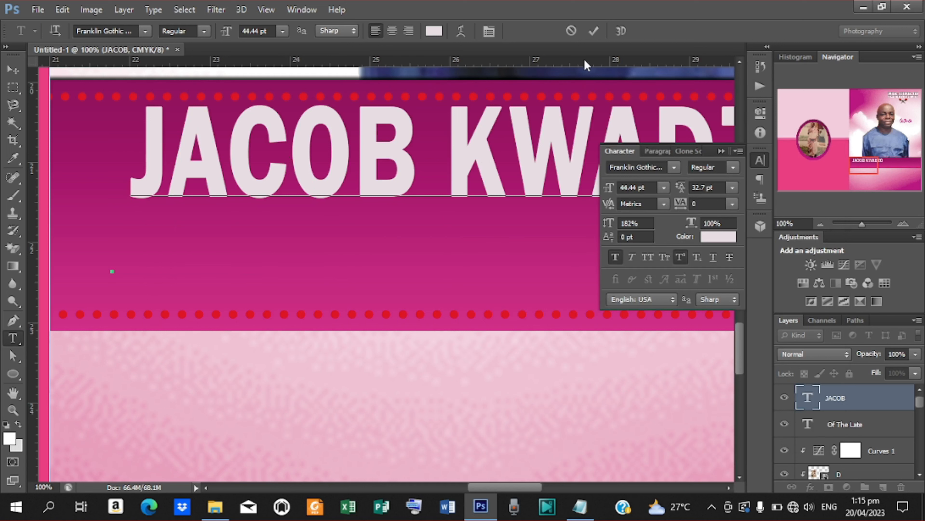
pyautogui.click(593, 30)
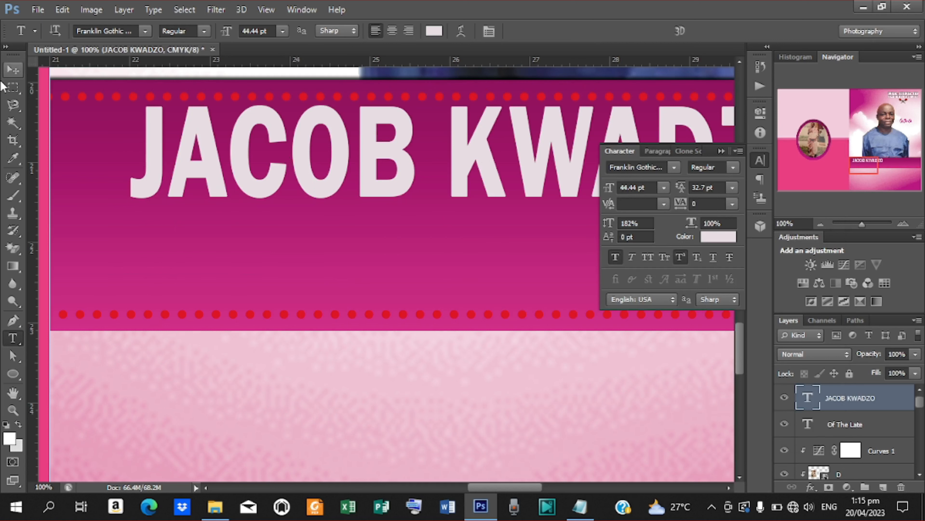
pyautogui.click(13, 69)
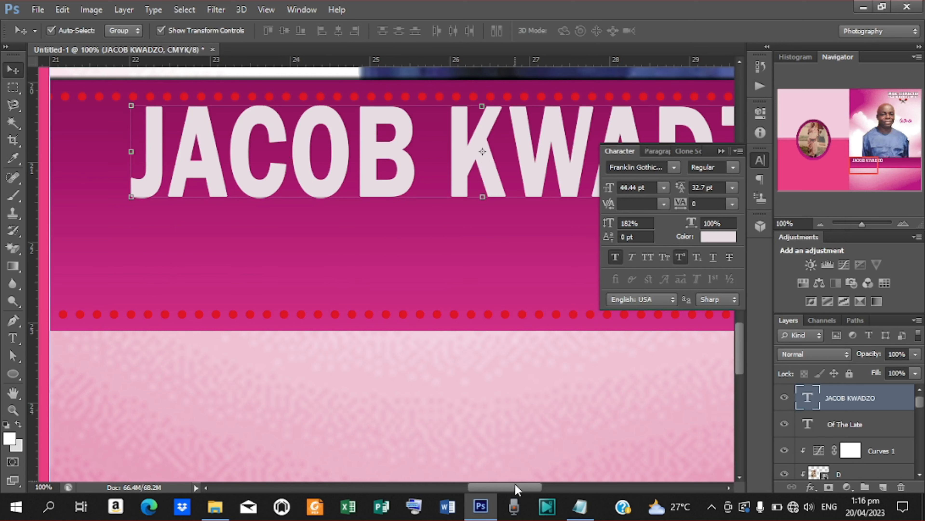
pyautogui.moveTo(515, 484); pyautogui.dragTo(520, 461)
pyautogui.hotkey('ctrl', '-')
pyautogui.hotkey('ctrl', '-')
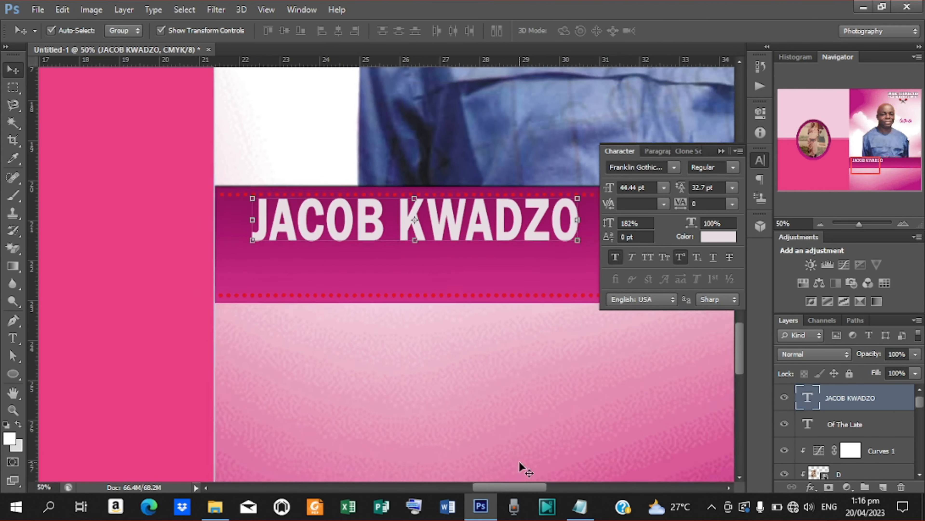
pyautogui.hotkey('ctrl', '-')
pyautogui.hotkey('ctrl', '-')
pyautogui.hotkey('ctrl', '-')
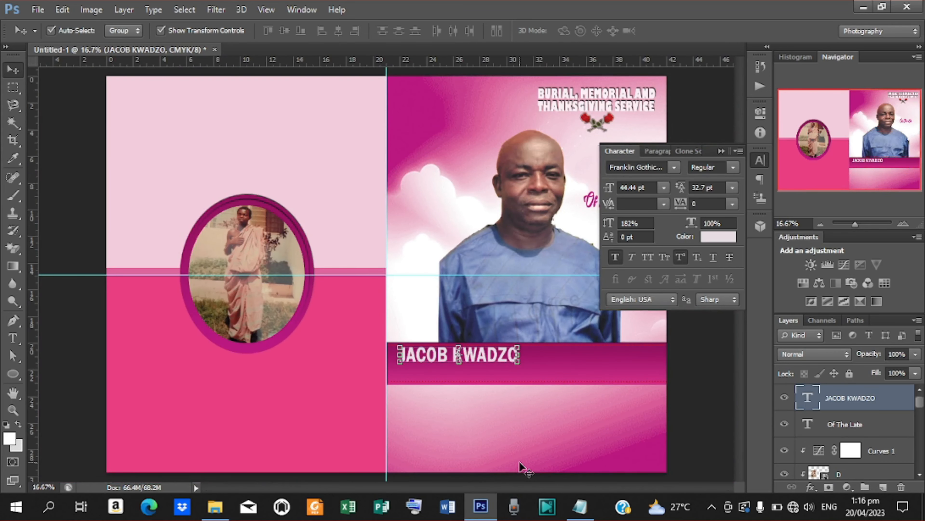
pyautogui.moveTo(475, 360); pyautogui.dragTo(497, 360)
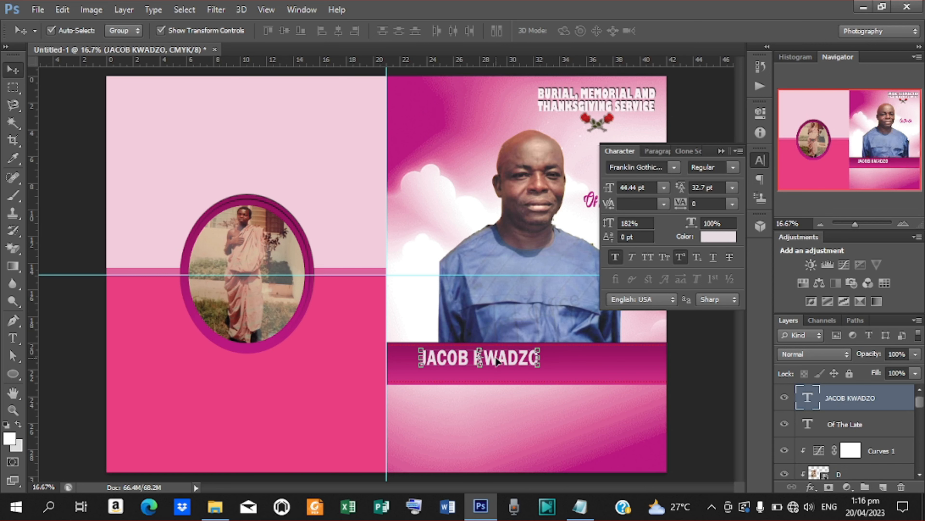
pyautogui.hotkey('ctrl', '+')
pyautogui.hotkey('ctrl', '+')
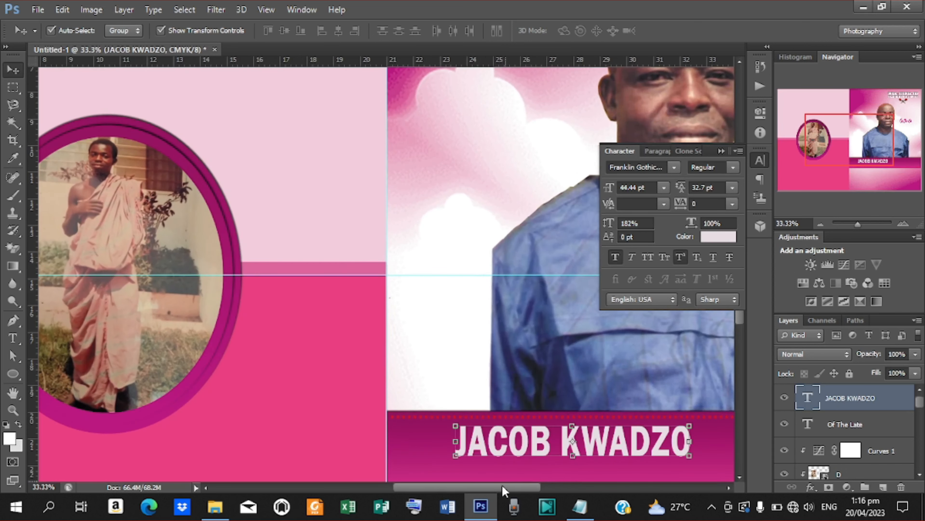
pyautogui.moveTo(503, 488); pyautogui.dragTo(526, 489)
pyautogui.moveTo(740, 315); pyautogui.dragTo(741, 357)
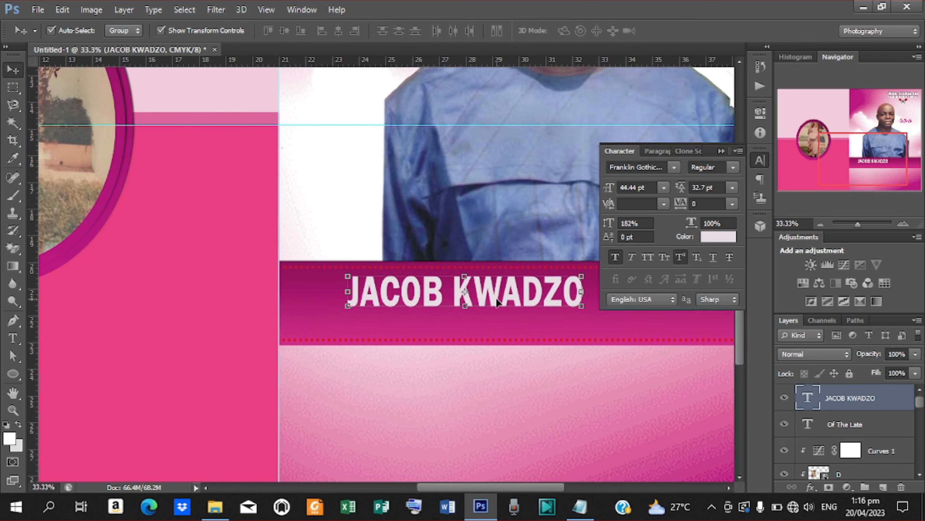
pyautogui.hotkey('ctrl', 'j')
pyautogui.moveTo(496, 298); pyautogui.dragTo(489, 333)
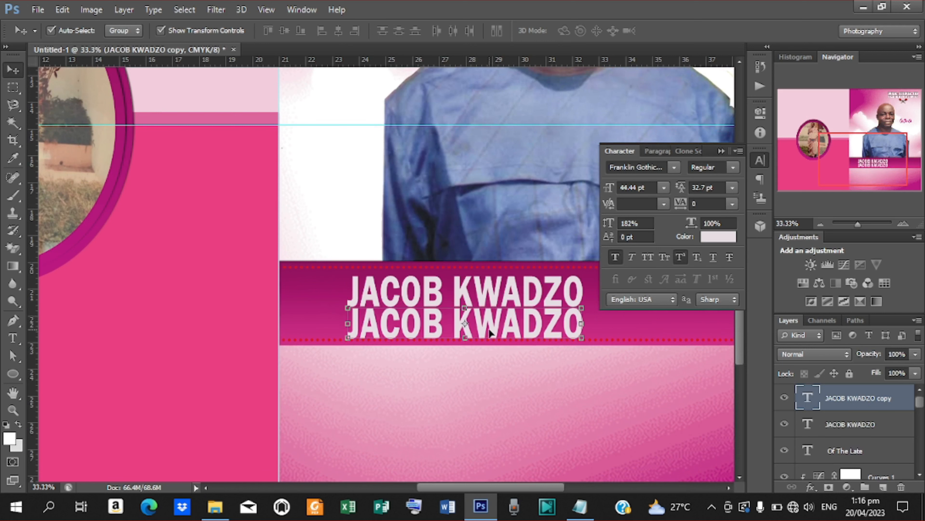
pyautogui.press('t')
pyautogui.click(351, 321)
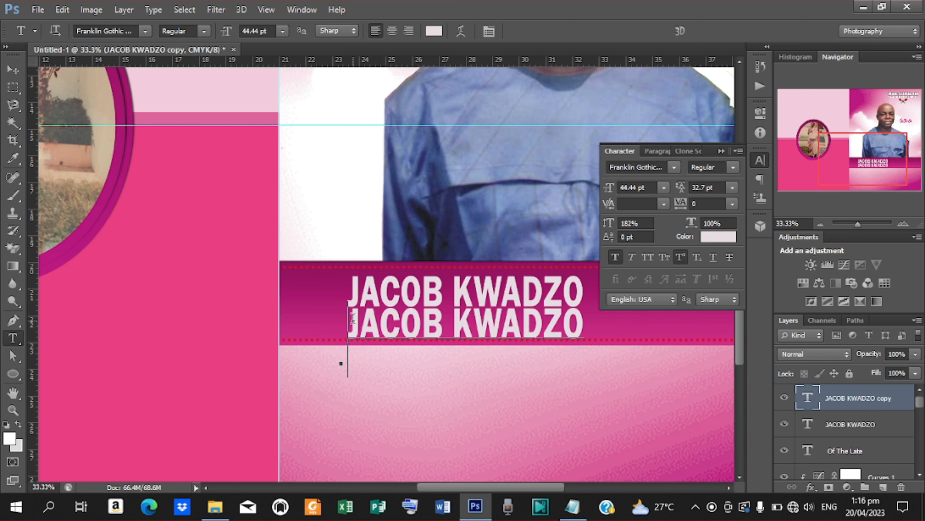
pyautogui.hotkey('ctrl', 'a')
pyautogui.hotkey('alt', 'Tab')
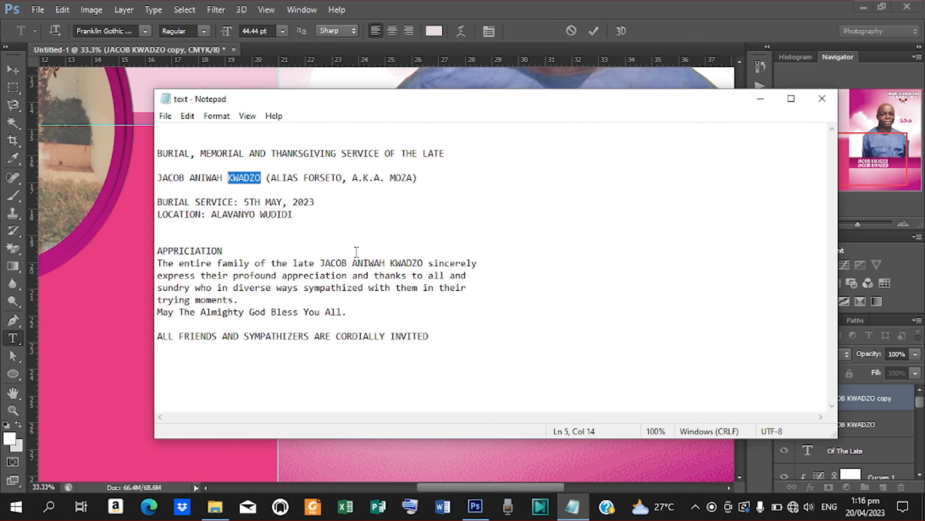
pyautogui.moveTo(222, 179); pyautogui.dragTo(202, 178)
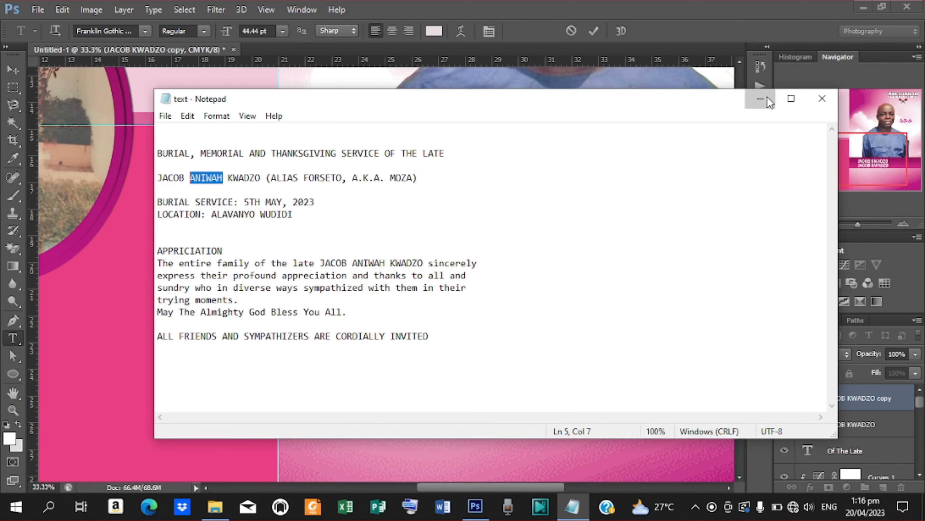
pyautogui.click(760, 97)
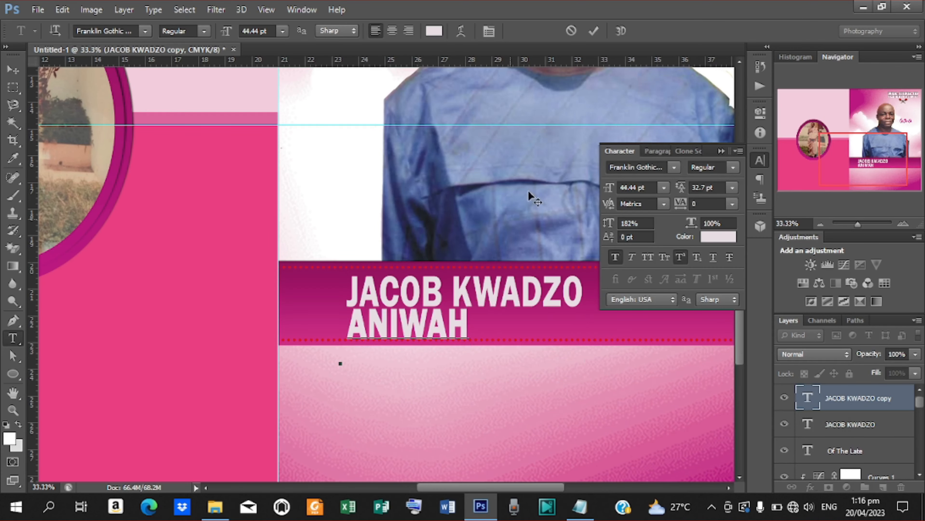
pyautogui.click(594, 31)
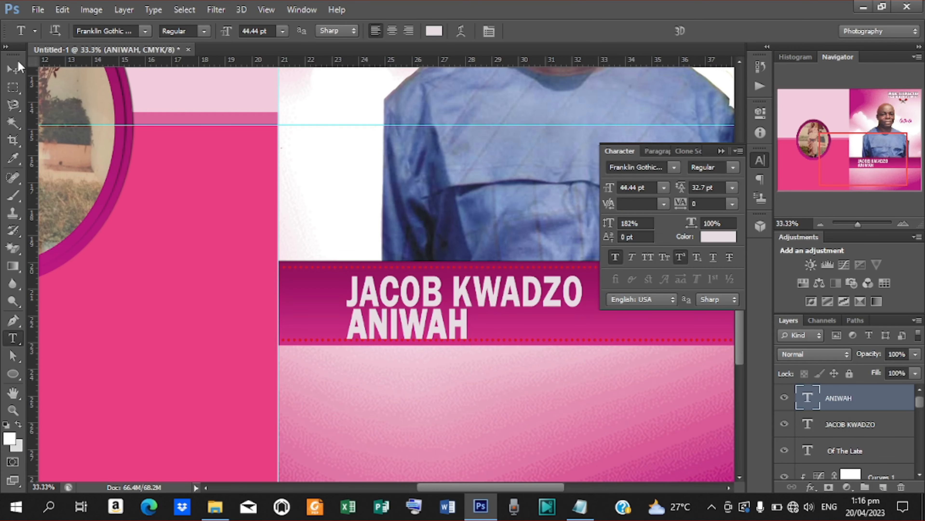
pyautogui.click(13, 70)
pyautogui.moveTo(463, 322); pyautogui.dragTo(585, 329)
pyautogui.press('Left')
pyautogui.press('Left')
pyautogui.press('Left')
pyautogui.press('Left')
pyautogui.press('Left')
pyautogui.press('Left')
pyautogui.press('Left')
pyautogui.press('Left')
pyautogui.press('Left')
pyautogui.press('Left')
pyautogui.press('Left')
pyautogui.press('Left')
pyautogui.press('Left')
pyautogui.press('Left')
pyautogui.press('Left')
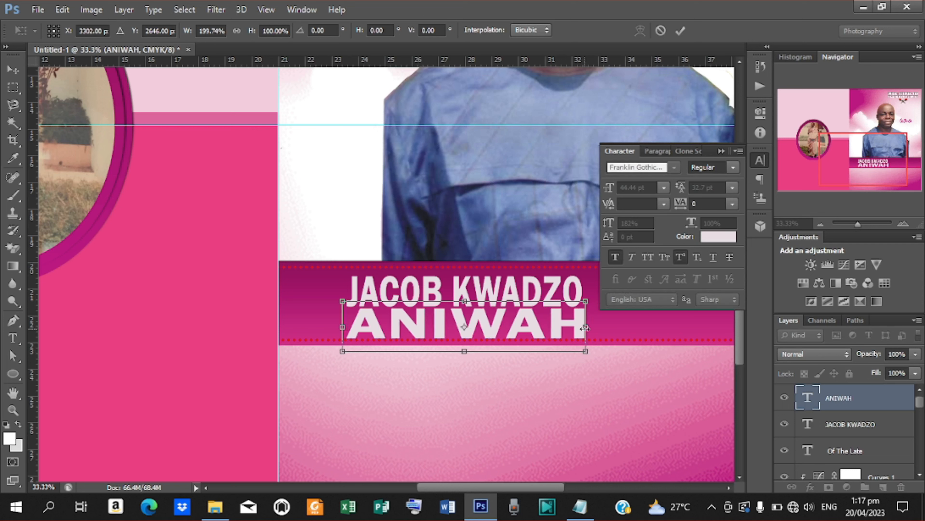
pyautogui.press('Right')
pyautogui.press('Right')
pyautogui.press('Right')
pyautogui.press('Right')
pyautogui.press('Right')
pyautogui.press('Right')
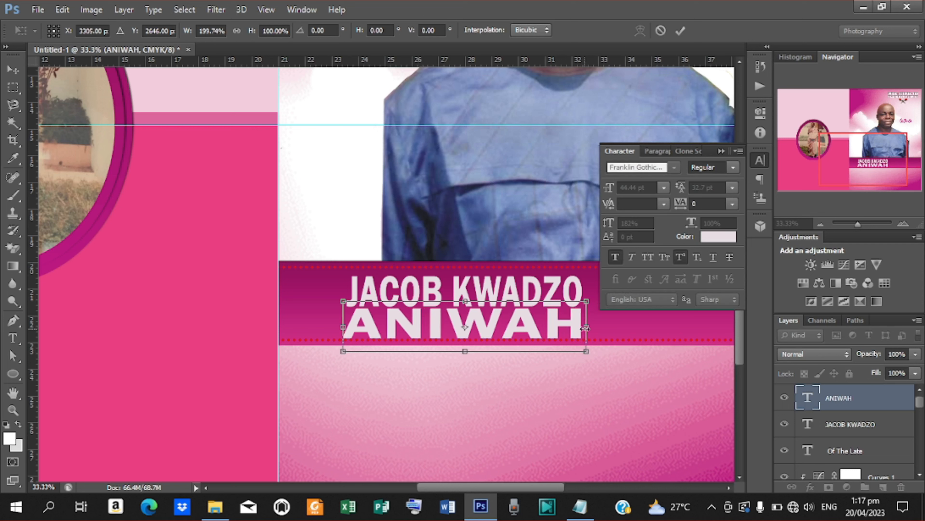
pyautogui.moveTo(345, 328); pyautogui.dragTo(348, 327)
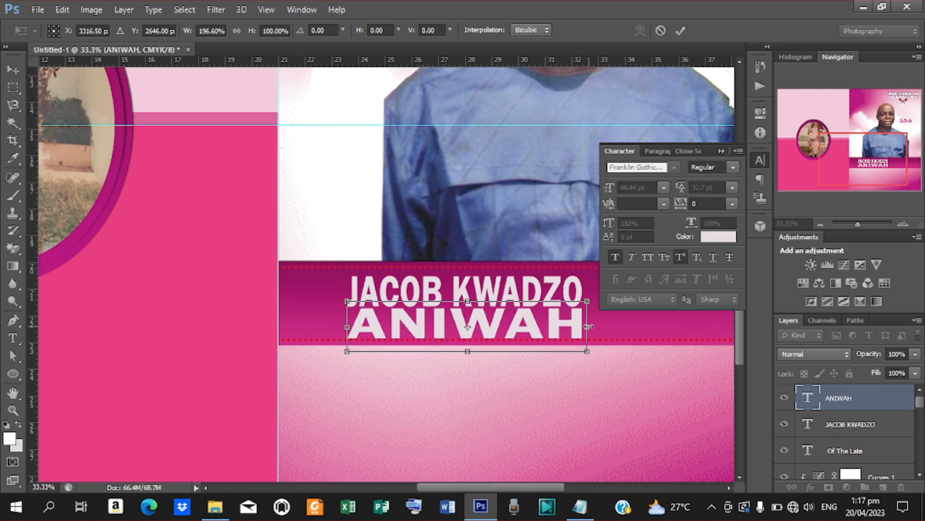
pyautogui.moveTo(587, 326); pyautogui.dragTo(584, 327)
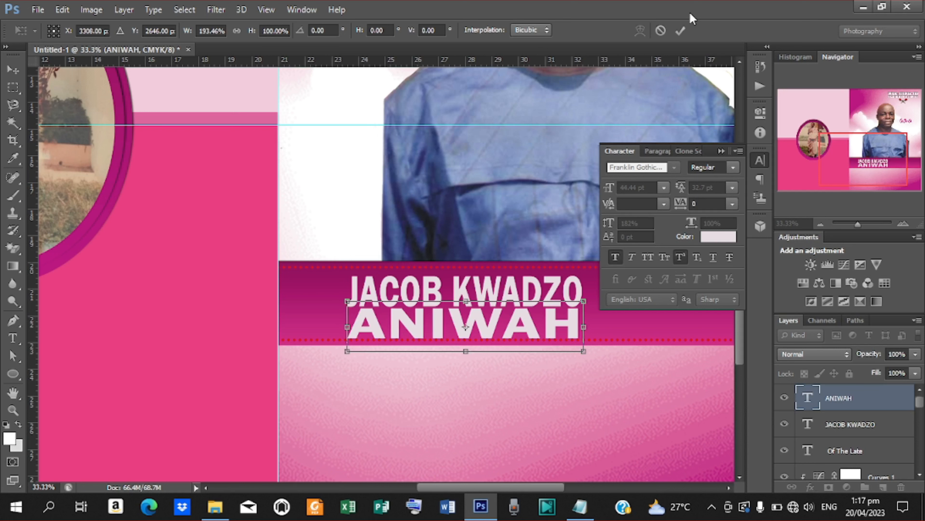
pyautogui.click(681, 32)
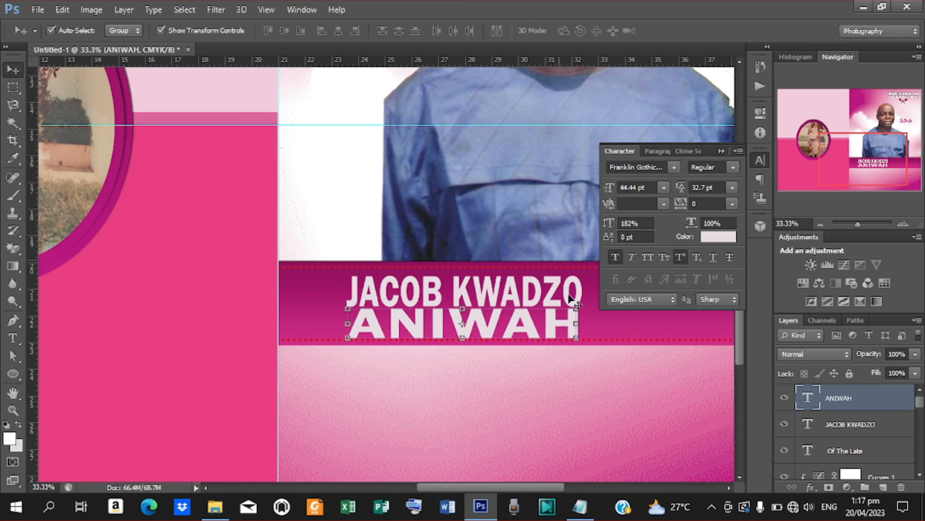
pyautogui.click(604, 324)
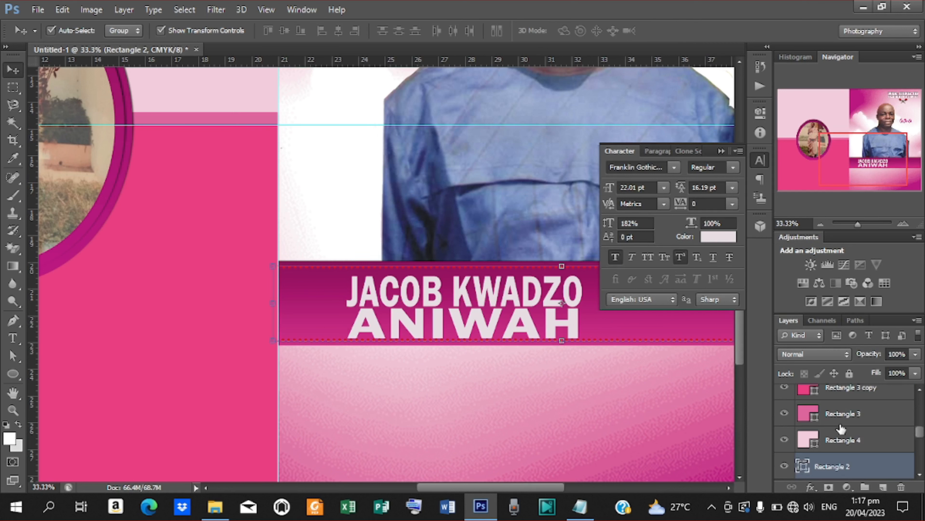
# - Select Rectangle 1 with the band and stretch the magenta band downward to about 143% height
pyautogui.keyDown('ctrl'); pyautogui.click(844, 440); pyautogui.keyUp('ctrl')
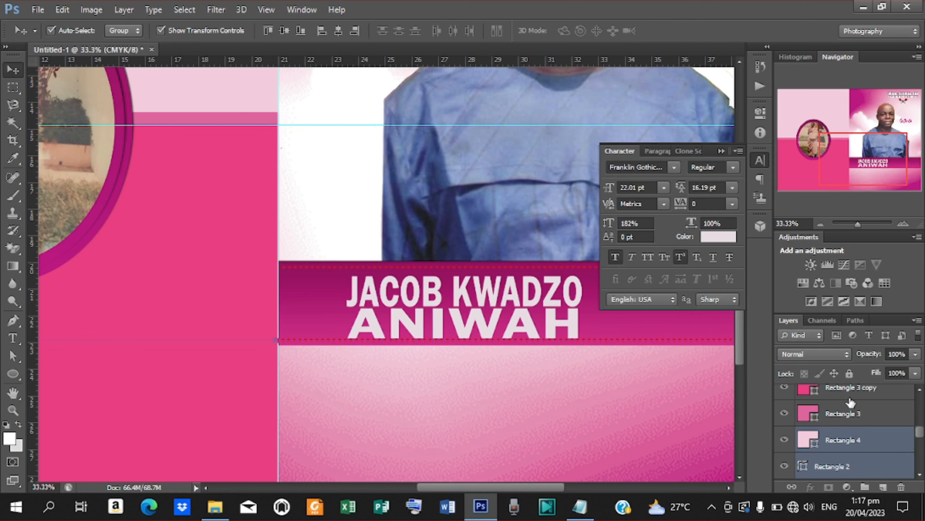
pyautogui.keyDown('ctrl'); pyautogui.click(844, 441); pyautogui.keyUp('ctrl')
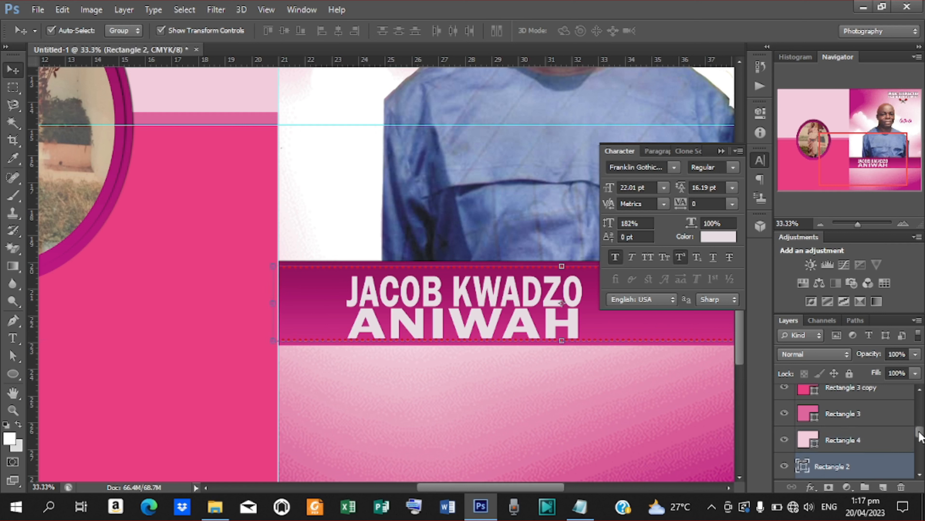
pyautogui.moveTo(919, 434); pyautogui.dragTo(919, 442)
pyautogui.keyDown('ctrl'); pyautogui.click(860, 444); pyautogui.keyUp('ctrl')
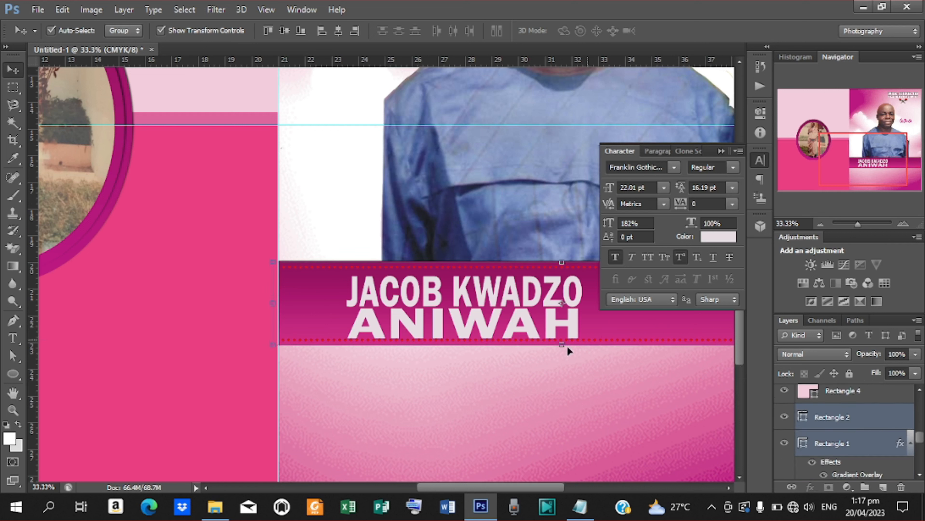
pyautogui.moveTo(557, 346); pyautogui.dragTo(564, 380)
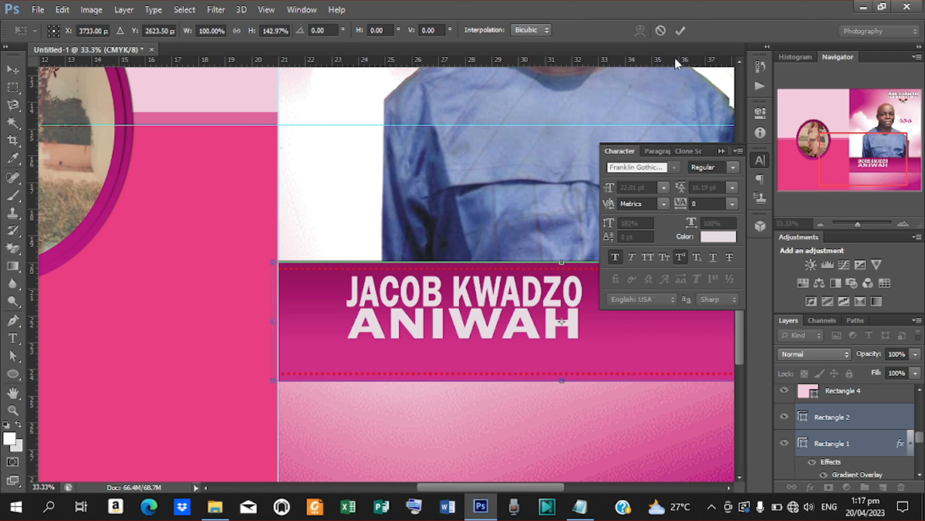
pyautogui.click(680, 31)
# - Nudge ANIWAH slightly down to fine-tune its position in the band
pyautogui.click(472, 320)
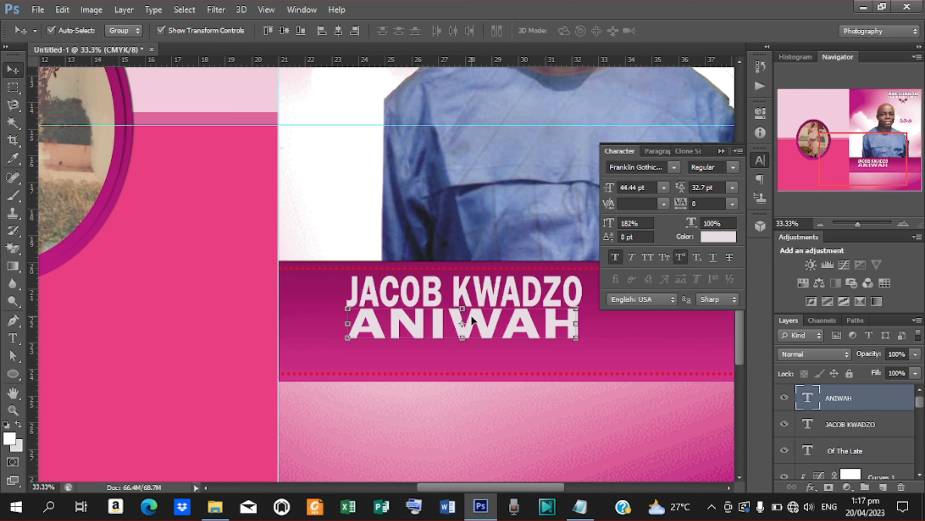
pyautogui.hotkey('shift', 'Down')
pyautogui.moveTo(472, 321); pyautogui.dragTo(471, 320)
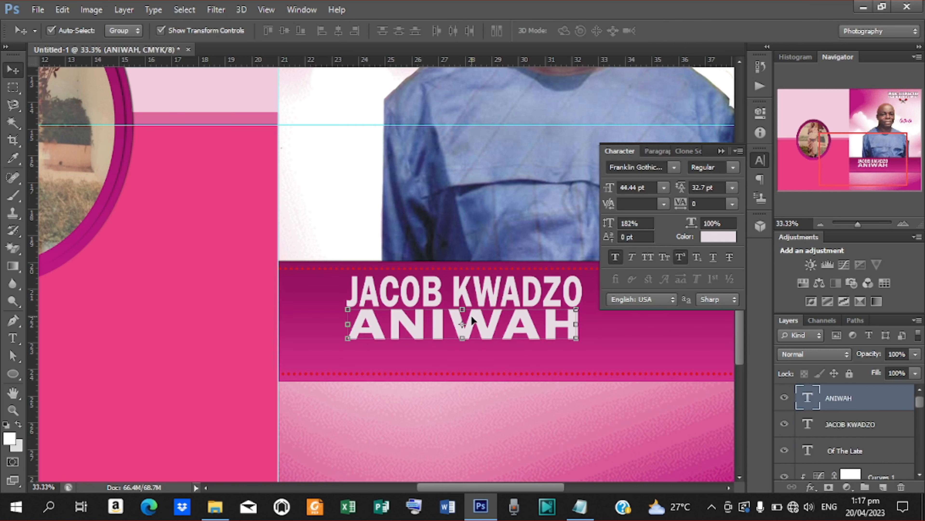
pyautogui.hotkey('ctrl', '-')
pyautogui.hotkey('ctrl', '-')
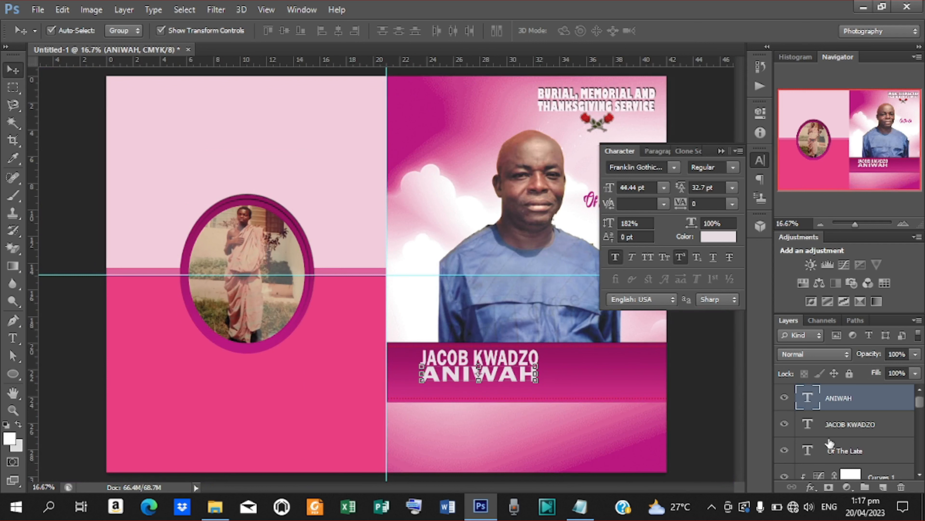
pyautogui.press('Down')
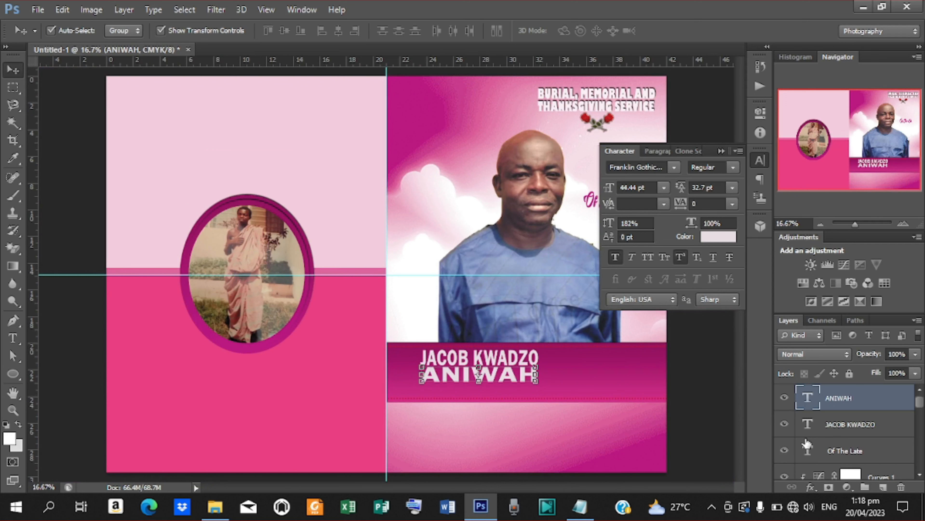
# - Apply Bevel & Emboss and Drop Shadow styles to ANIWAH
pyautogui.click(810, 487)
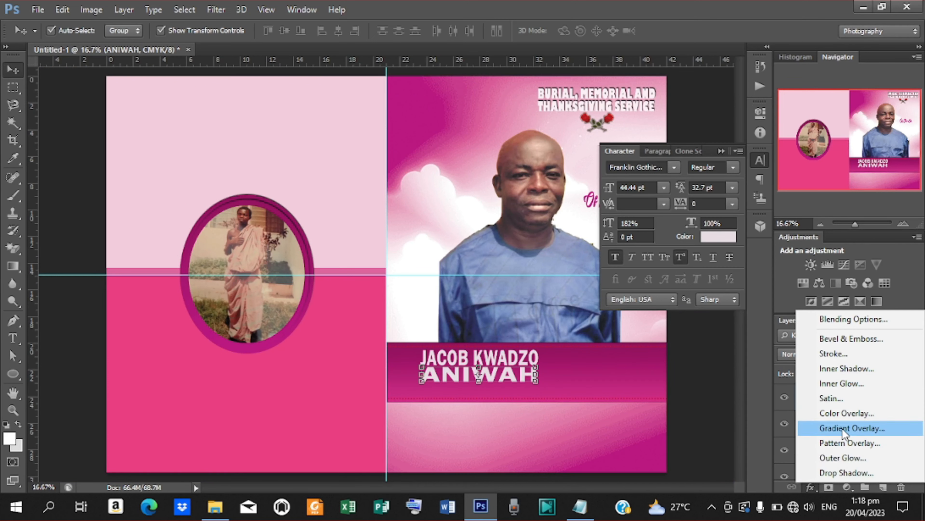
pyautogui.click(841, 320)
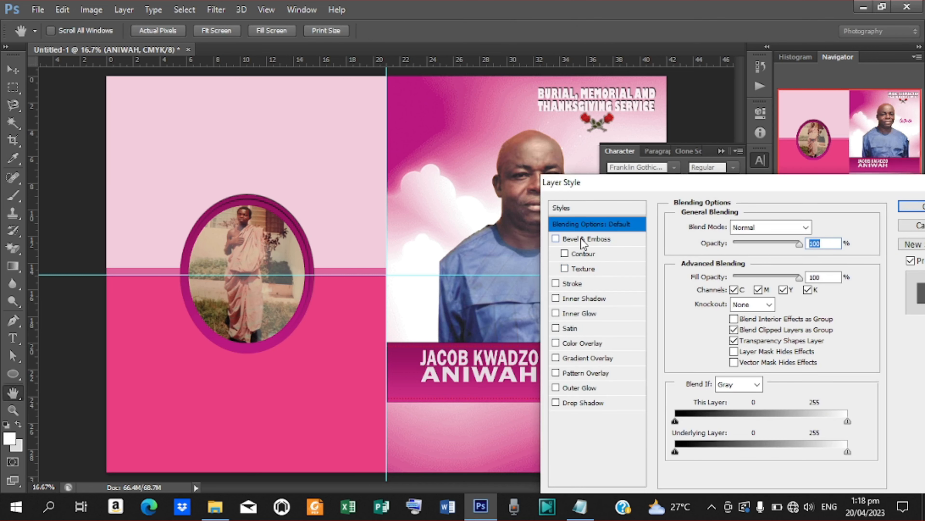
pyautogui.click(582, 239)
pyautogui.moveTo(623, 195); pyautogui.dragTo(661, 155)
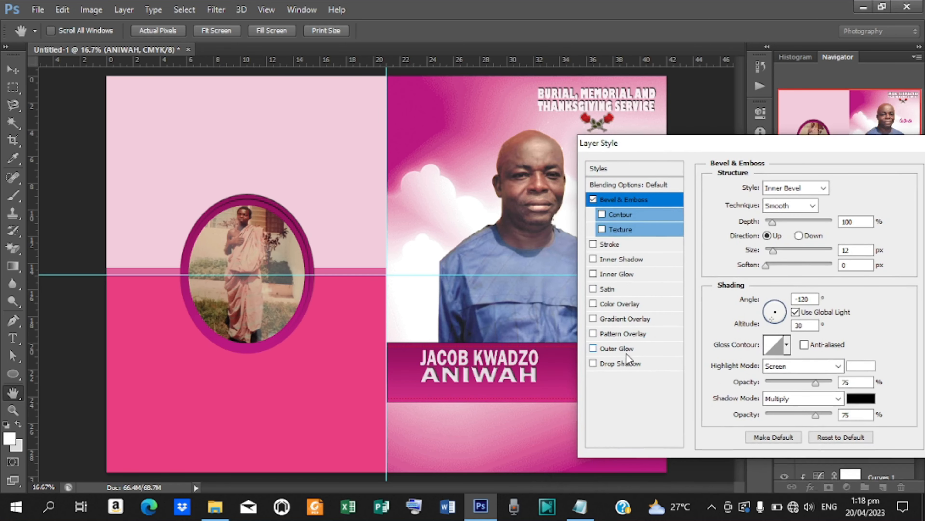
pyautogui.click(623, 362)
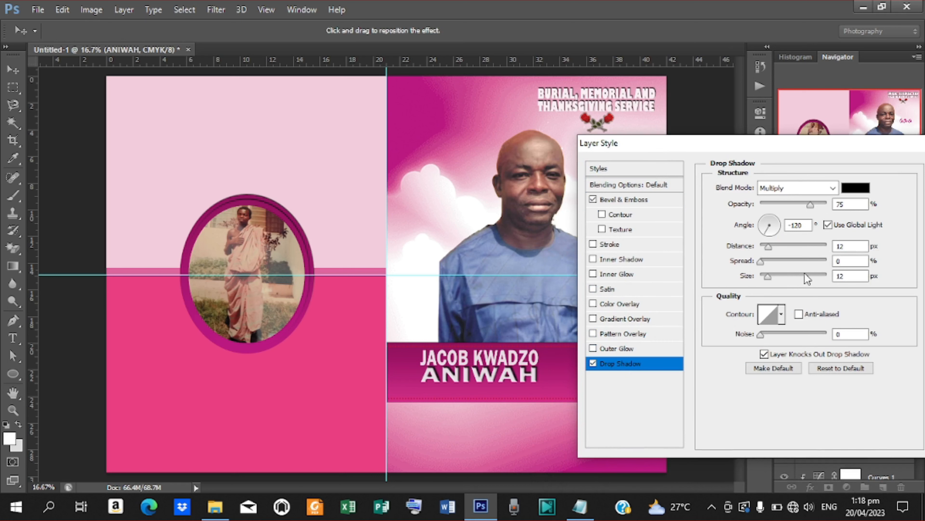
pyautogui.moveTo(867, 146); pyautogui.dragTo(799, 145)
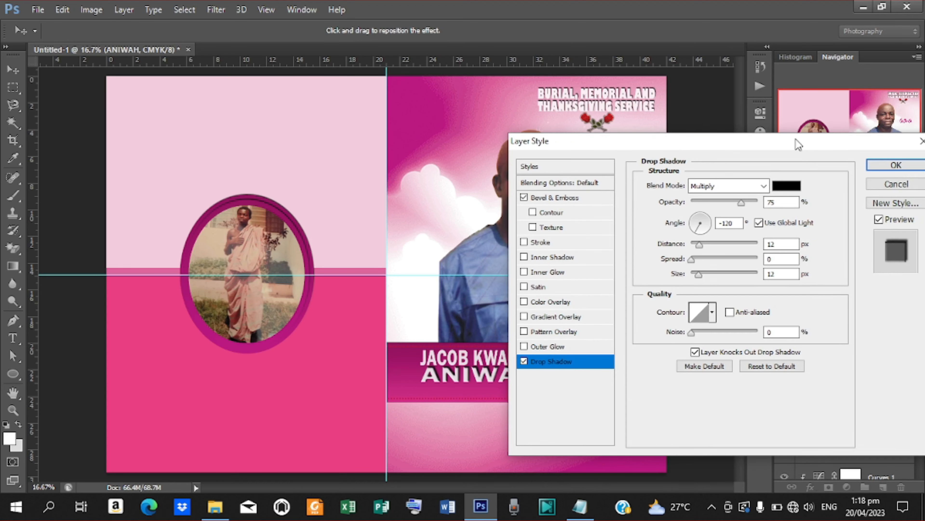
pyautogui.click(887, 165)
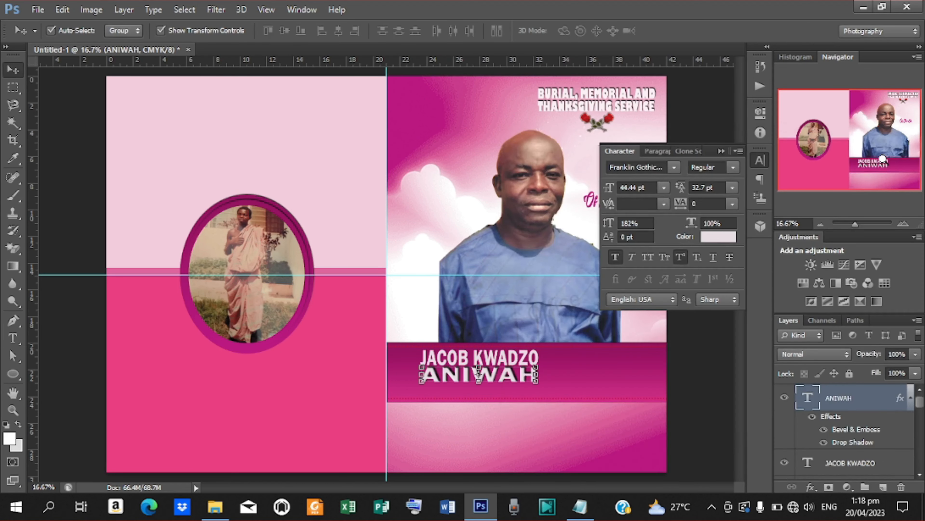
pyautogui.hotkey('ctrl', '+')
pyautogui.hotkey('ctrl', '+')
pyautogui.hotkey('ctrl', '+')
pyautogui.moveTo(496, 484); pyautogui.dragTo(535, 479)
pyautogui.click(742, 352)
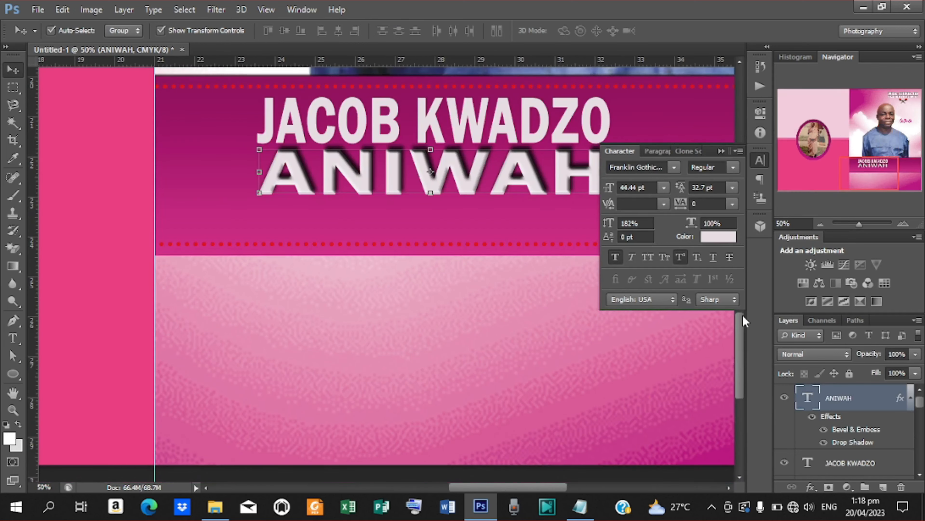
pyautogui.moveTo(740, 325); pyautogui.dragTo(741, 314)
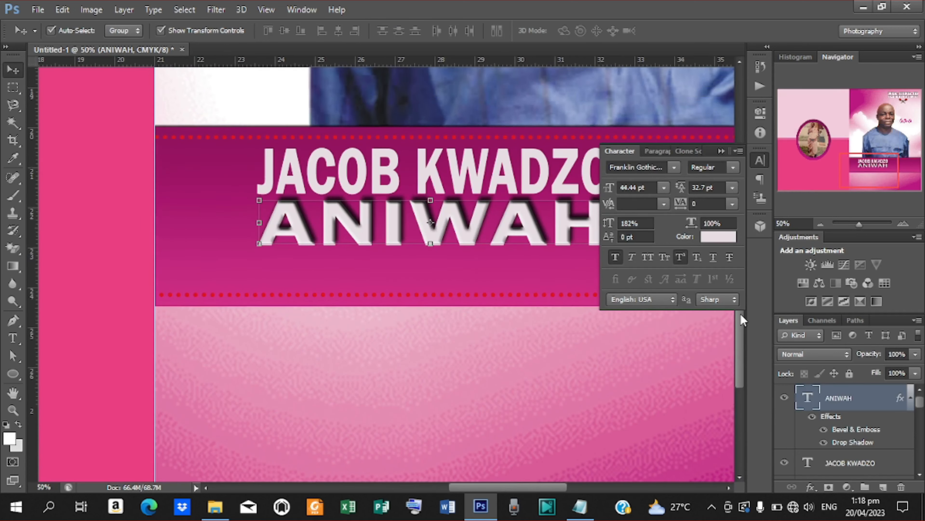
pyautogui.moveTo(510, 486)
pyautogui.mouseDown()
pyautogui.moveTo(566, 482)
pyautogui.moveTo(527, 481)
pyautogui.mouseUp()
# - Start a new text line below ANIWAH in Arial Nova, 20 pt, 100% vertical scale
pyautogui.press('t')
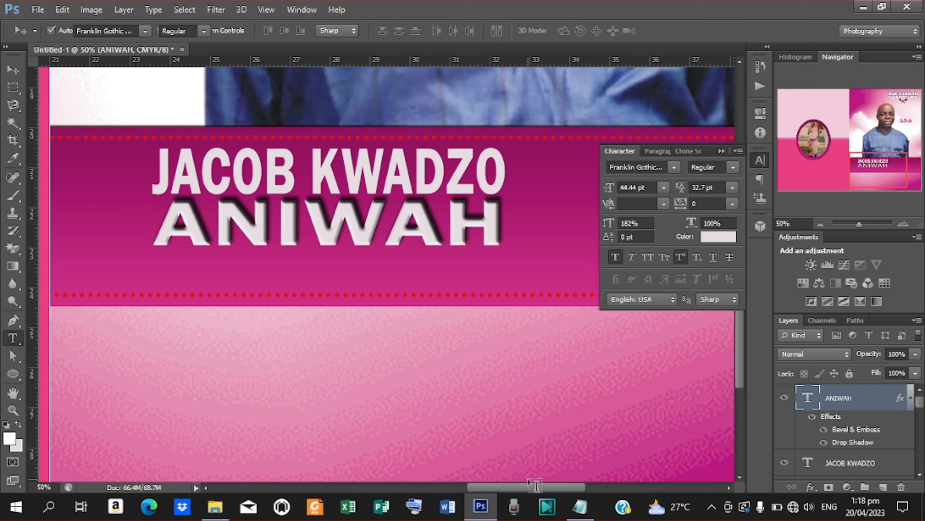
pyautogui.click(168, 271)
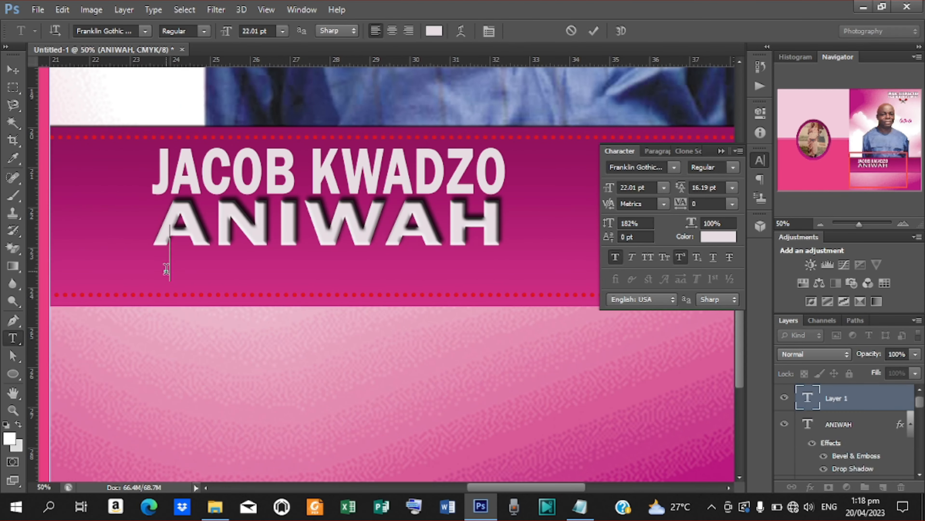
pyautogui.click(673, 171)
pyautogui.moveTo(836, 286); pyautogui.dragTo(836, 204)
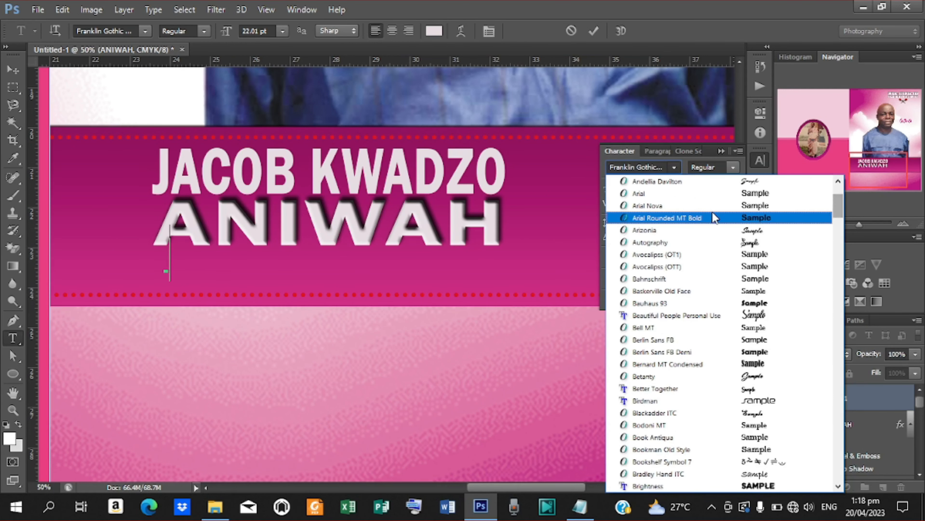
pyautogui.click(674, 205)
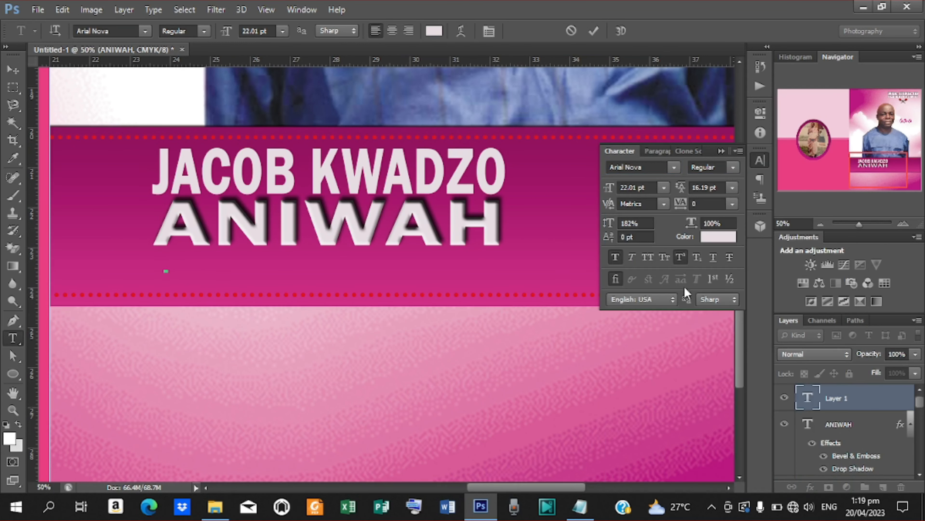
pyautogui.click(636, 221)
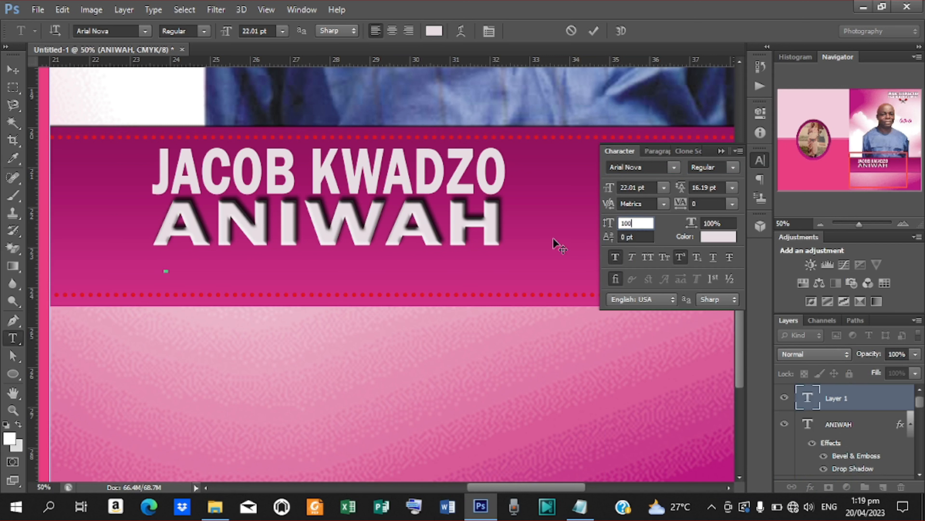
pyautogui.write('100')
pyautogui.press('Return')
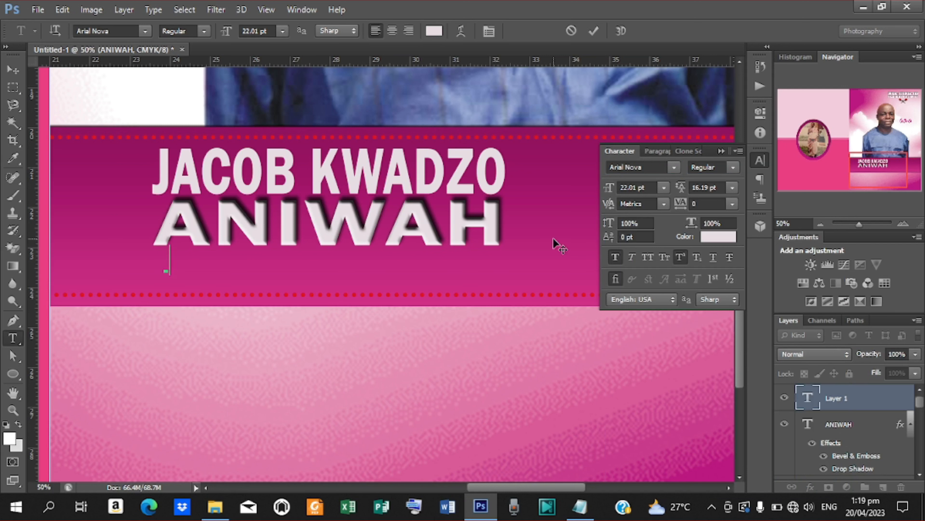
pyautogui.click(636, 187)
pyautogui.write('20')
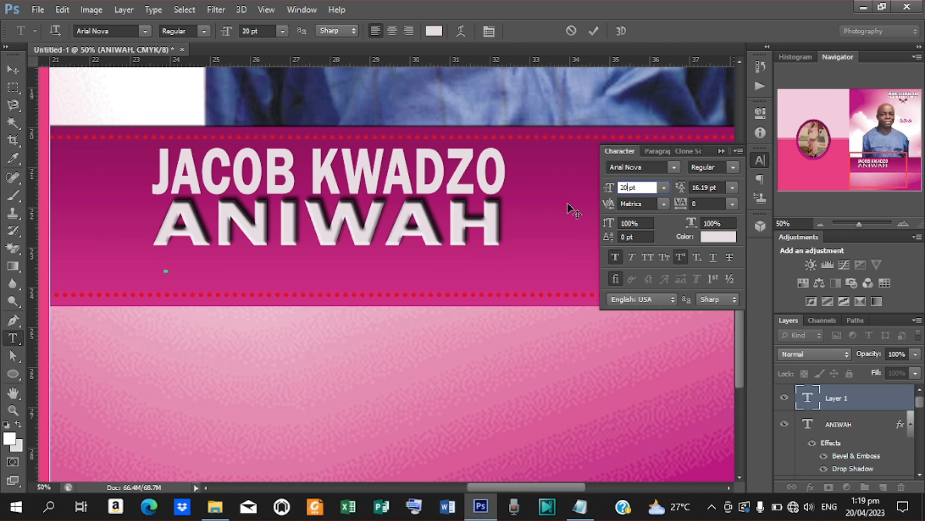
pyautogui.press('Return')
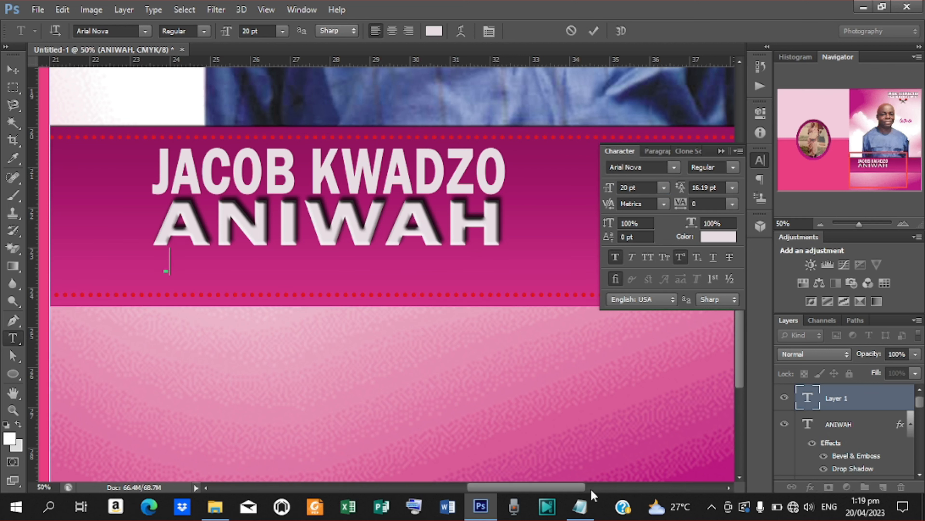
# - Copy the word ALIAS from the Notepad notes
pyautogui.click(580, 506)
pyautogui.moveTo(273, 178); pyautogui.dragTo(295, 178)
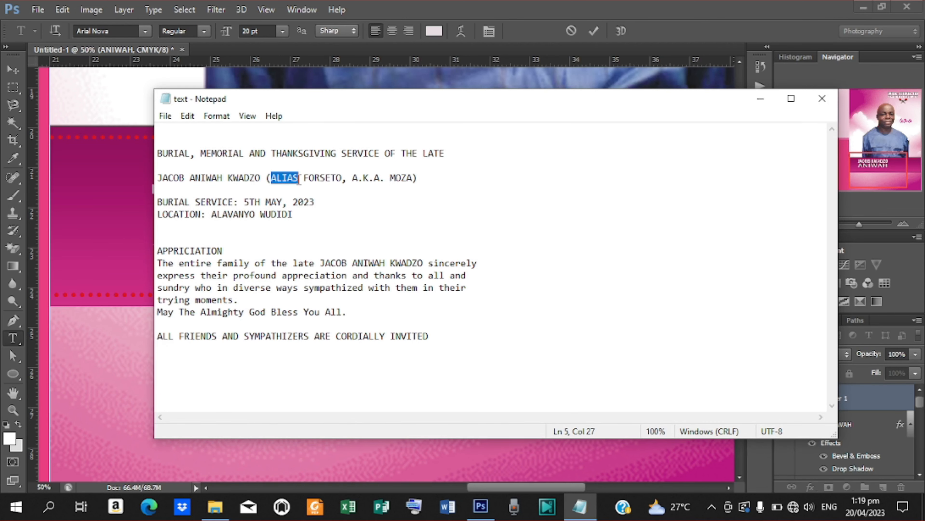
pyautogui.click(760, 98)
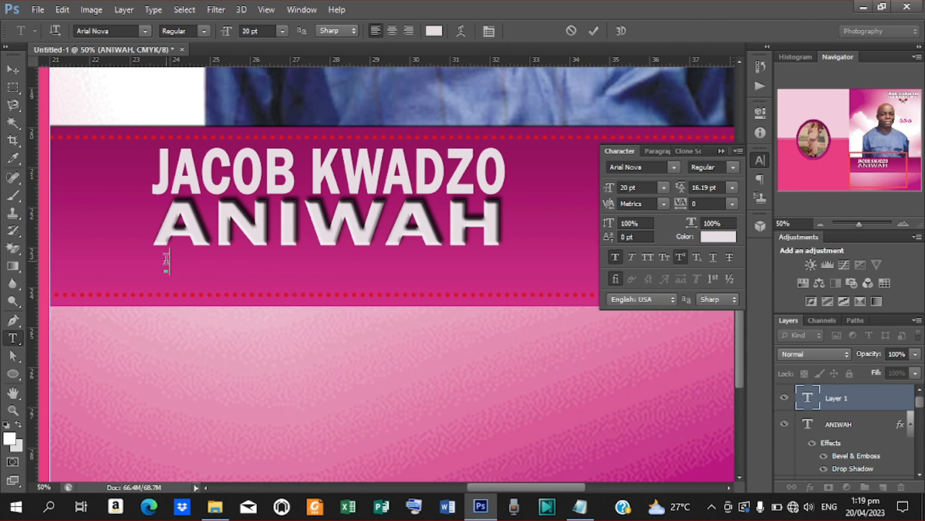
# - Paste ALIAS, set it to Arial Nova Bold, and nudge it slightly right and down
pyautogui.write('ALIAS')
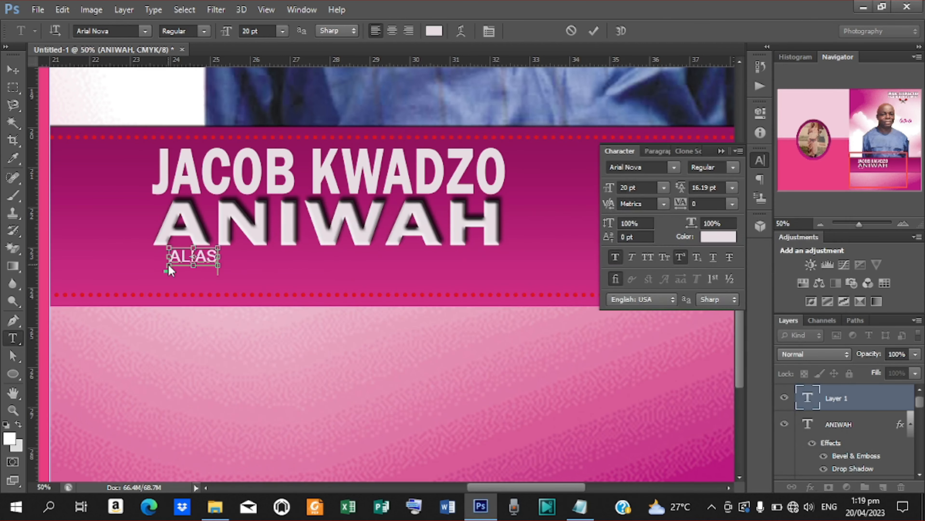
pyautogui.click(590, 35)
pyautogui.click(732, 169)
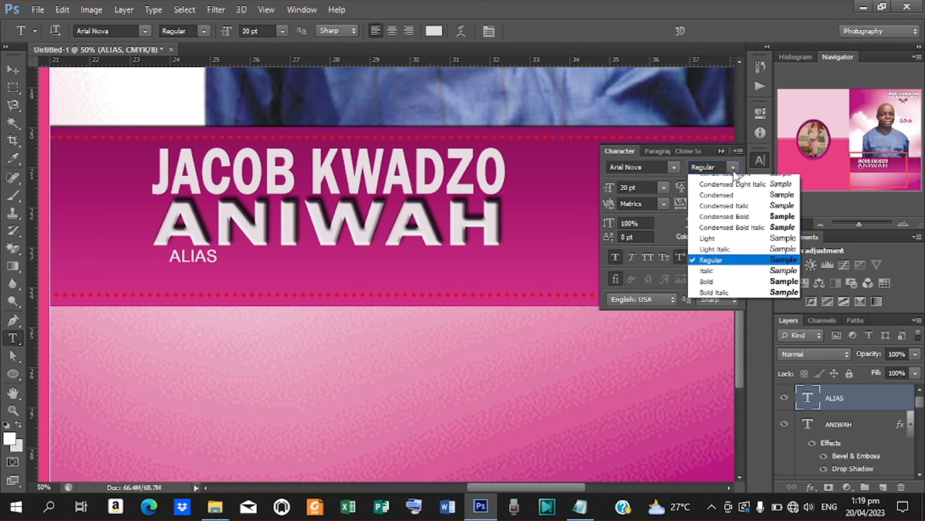
pyautogui.click(708, 285)
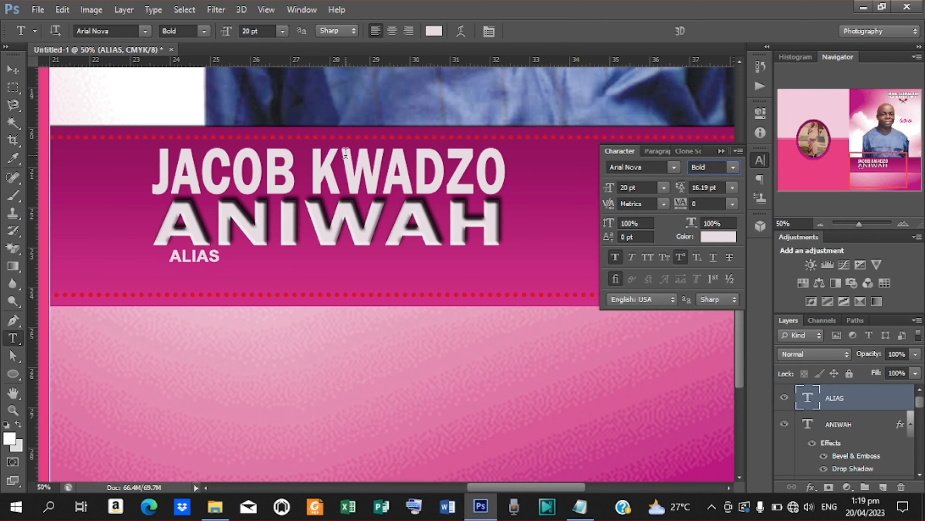
pyautogui.click(13, 71)
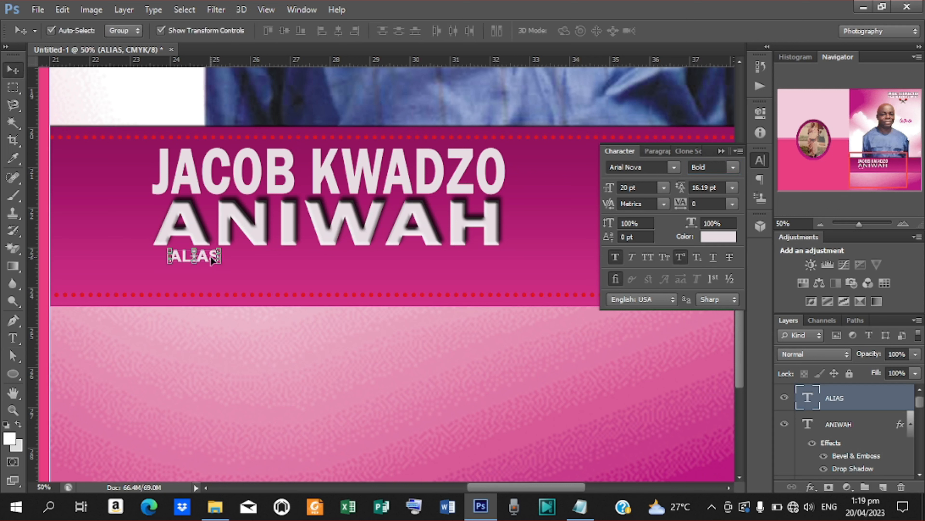
pyautogui.moveTo(208, 255); pyautogui.dragTo(224, 272)
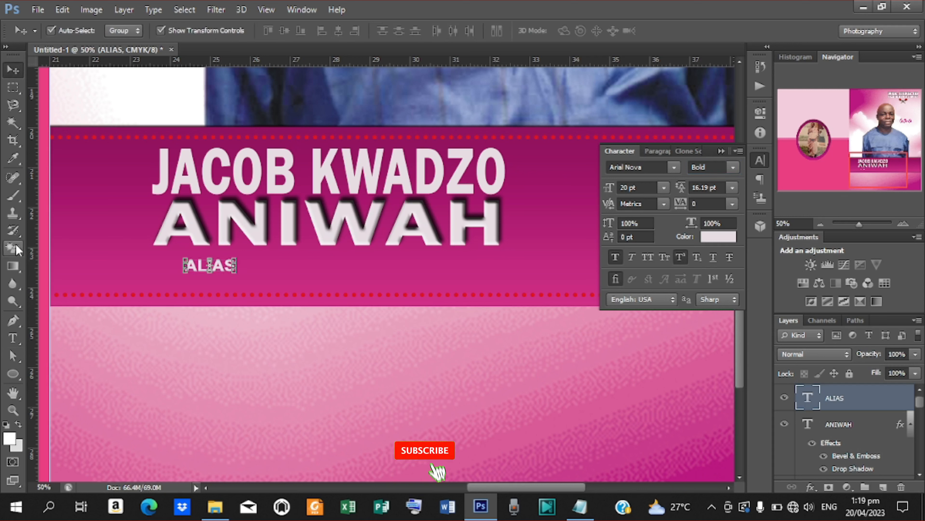
pyautogui.moveTo(13, 373); pyautogui.dragTo(63, 386)
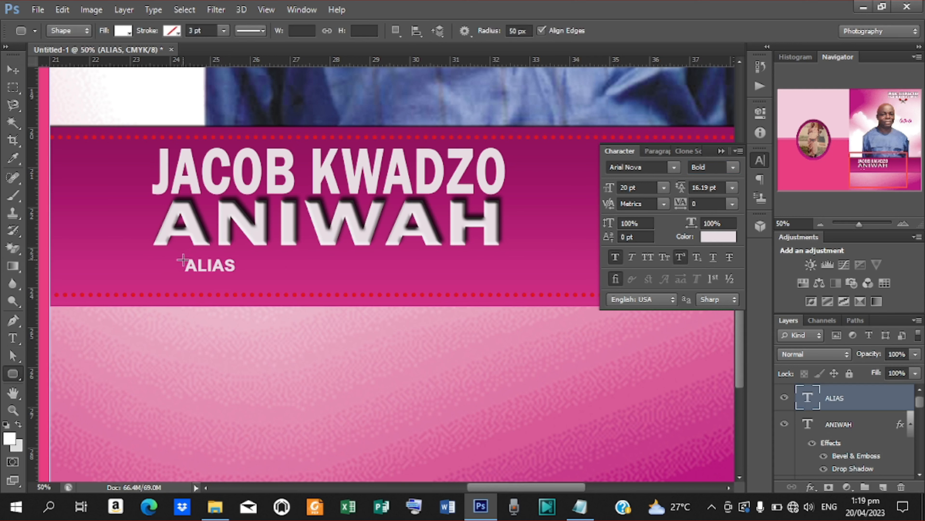
# - Draw a rounded rectangle around ALIAS filled with band magenta #92035e, keeping ALIAS above it
pyautogui.moveTo(182, 256); pyautogui.dragTo(239, 273)
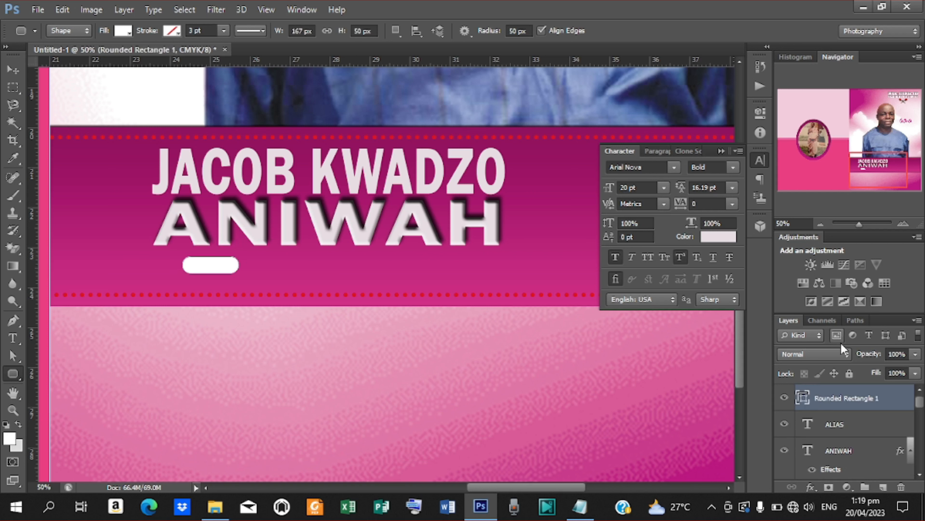
pyautogui.doubleClick(804, 400)
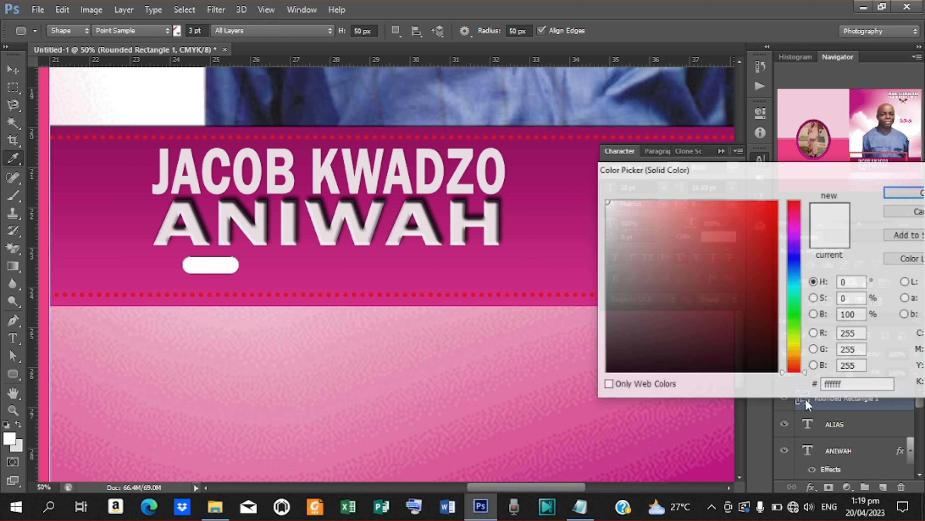
pyautogui.click(538, 128)
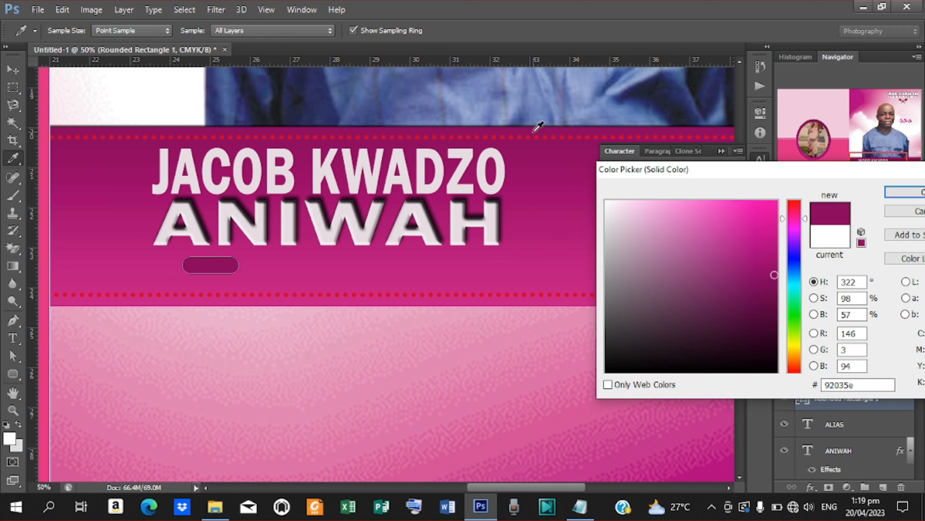
pyautogui.click(894, 192)
pyautogui.moveTo(835, 424); pyautogui.dragTo(844, 395)
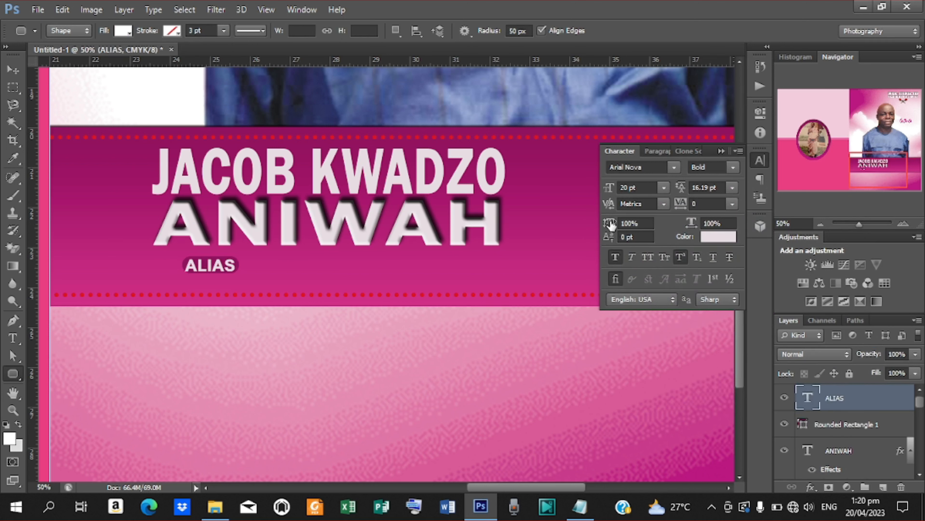
# - Shrink ALIAS to 18 pt with 97% vertical scale and centre it on the pill
pyautogui.moveTo(612, 226); pyautogui.dragTo(609, 225)
pyautogui.moveTo(613, 188); pyautogui.dragTo(611, 189)
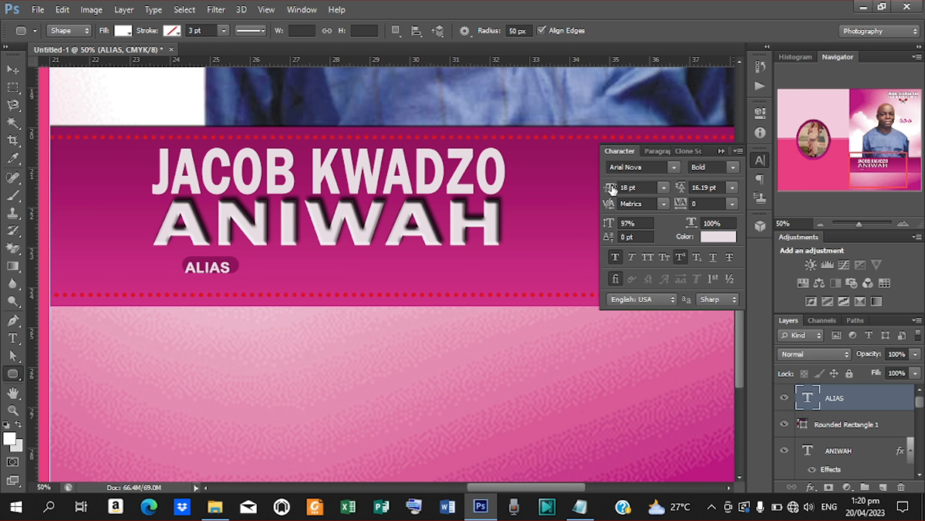
pyautogui.keyDown('shift'); pyautogui.click(837, 428); pyautogui.keyUp('shift')
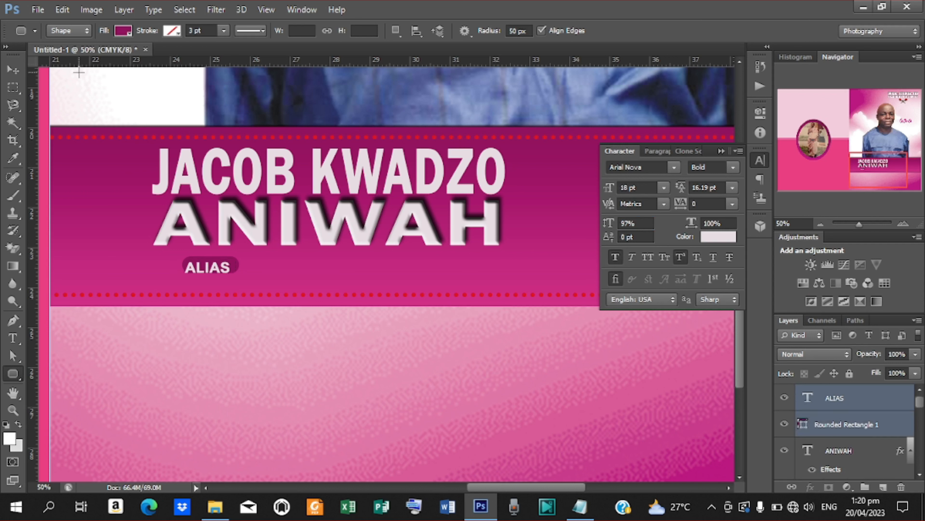
pyautogui.click(16, 72)
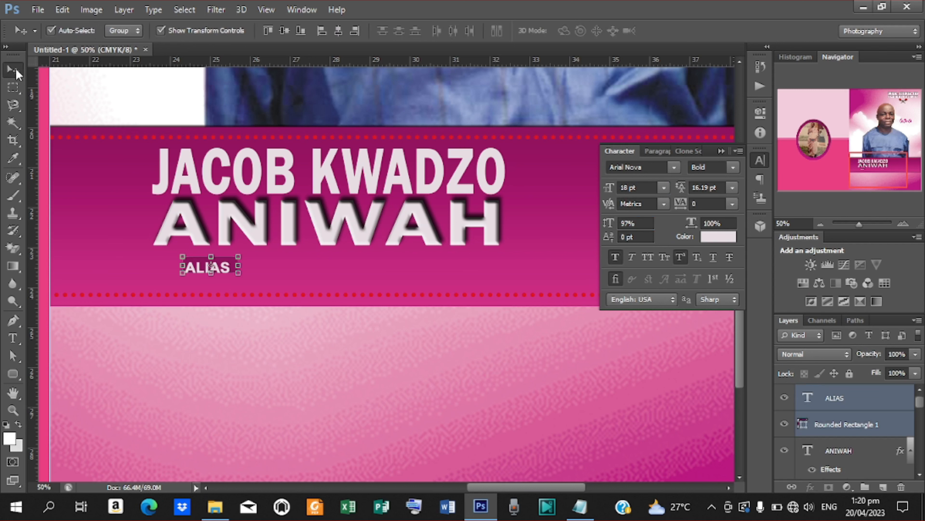
pyautogui.click(338, 30)
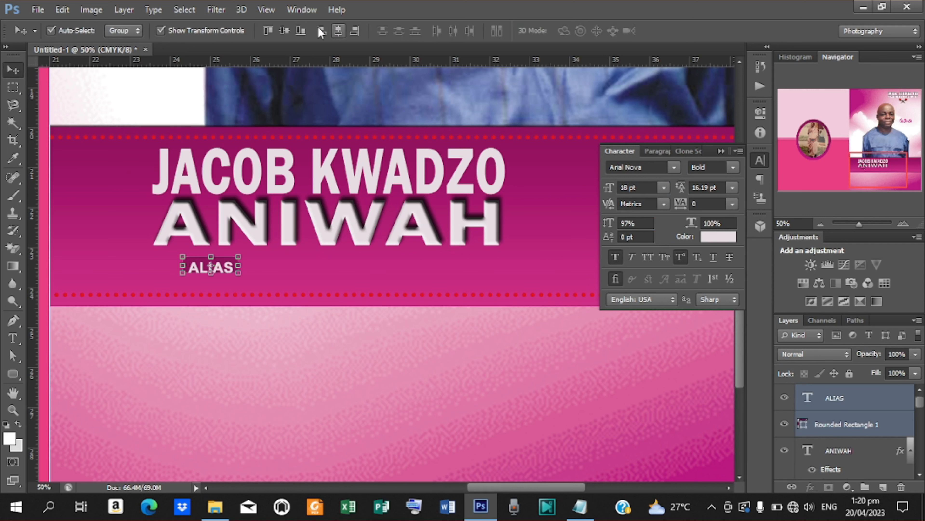
pyautogui.click(285, 29)
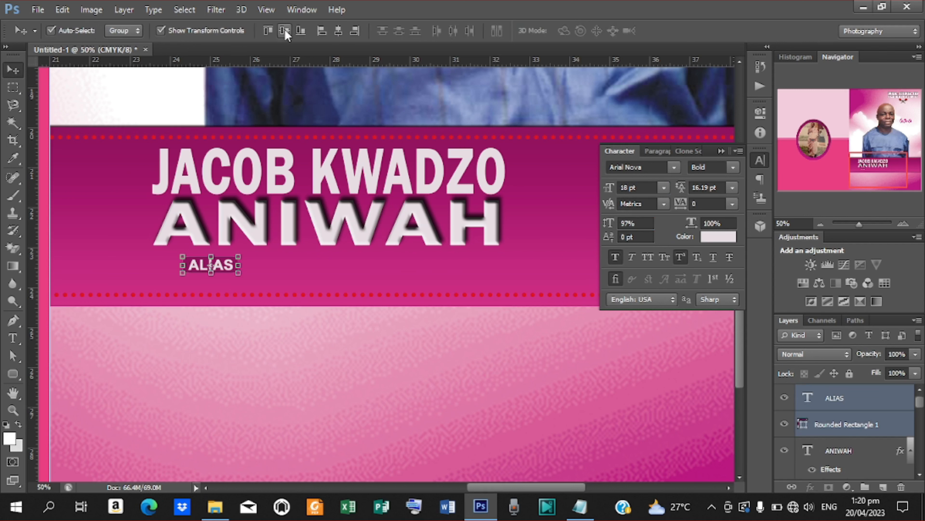
pyautogui.click(826, 397)
# - Duplicate the ALIAS text and shift the copy just to the right of the original
pyautogui.hotkey('ctrl', 'j')
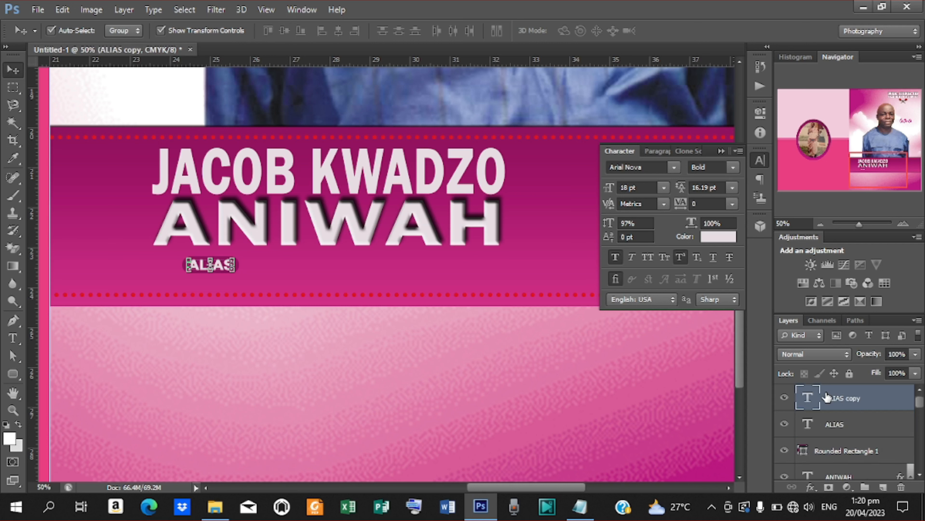
pyautogui.press('Right')
pyautogui.press('Right')
pyautogui.press('Right')
pyautogui.press('Right')
pyautogui.press('Right')
pyautogui.press('Right')
pyautogui.press('Right')
pyautogui.press('Right')
pyautogui.press('Right')
pyautogui.press('Right')
pyautogui.press('Right')
pyautogui.press('Right')
pyautogui.press('Right')
pyautogui.press('Right')
pyautogui.press('Right')
pyautogui.press('Right')
pyautogui.press('Right')
pyautogui.press('Right')
pyautogui.press('Right')
pyautogui.press('Right')
pyautogui.press('Right')
pyautogui.press('Right')
pyautogui.press('Right')
pyautogui.press('Right')
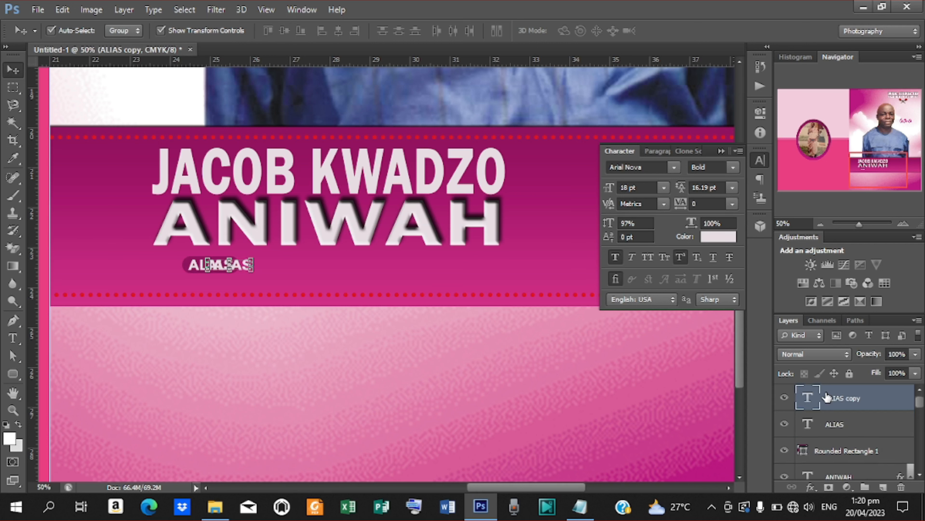
pyautogui.press('Right')
pyautogui.press('Right')
pyautogui.press('Right')
pyautogui.press('Right')
pyautogui.press('Right')
pyautogui.press('Right')
pyautogui.press('Right')
pyautogui.press('Right')
pyautogui.press('Right')
pyautogui.press('Right')
pyautogui.press('Right')
pyautogui.press('Right')
pyautogui.press('Right')
pyautogui.press('Right')
pyautogui.press('Right')
pyautogui.press('Right')
pyautogui.press('Right')
pyautogui.press('Right')
pyautogui.press('Right')
pyautogui.press('Right')
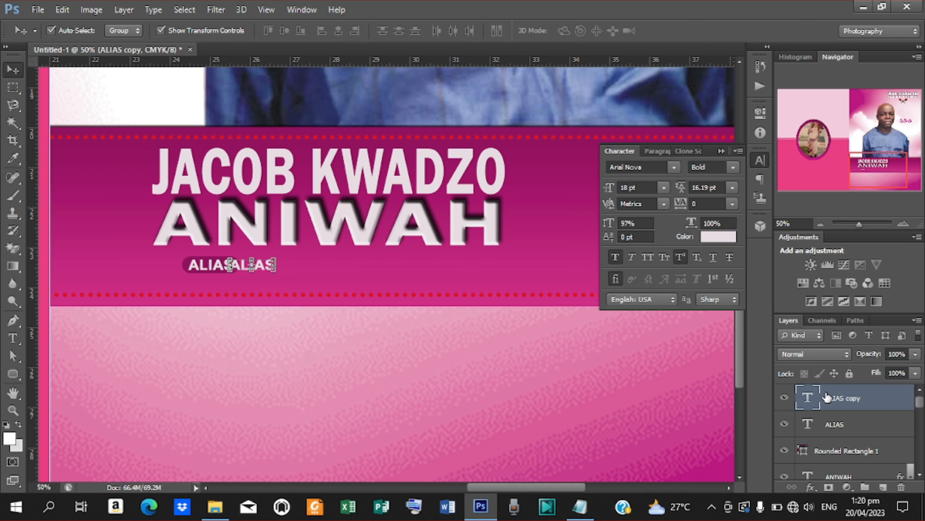
pyautogui.press('Right')
pyautogui.press('Right')
pyautogui.press('Right')
pyautogui.press('Right')
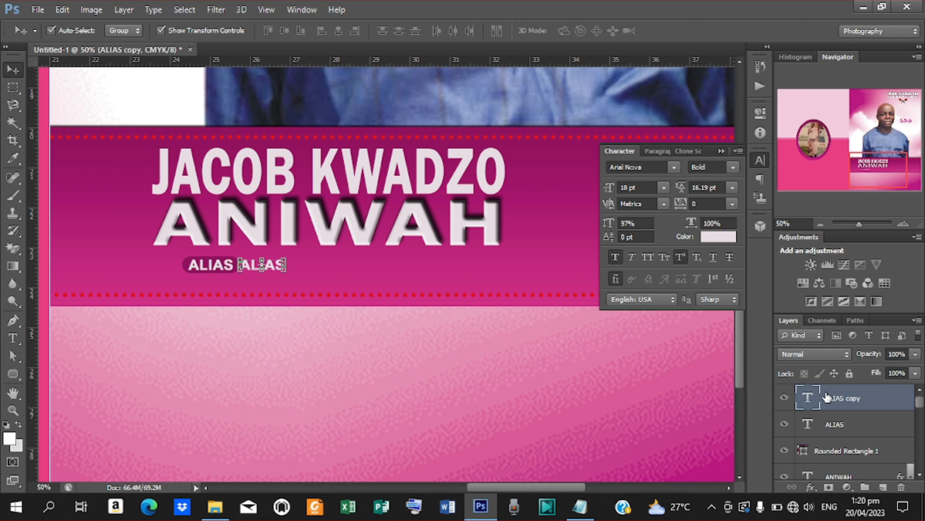
# - Replace the copied text with FORSETO from the notes in Bold Italic
pyautogui.press('t')
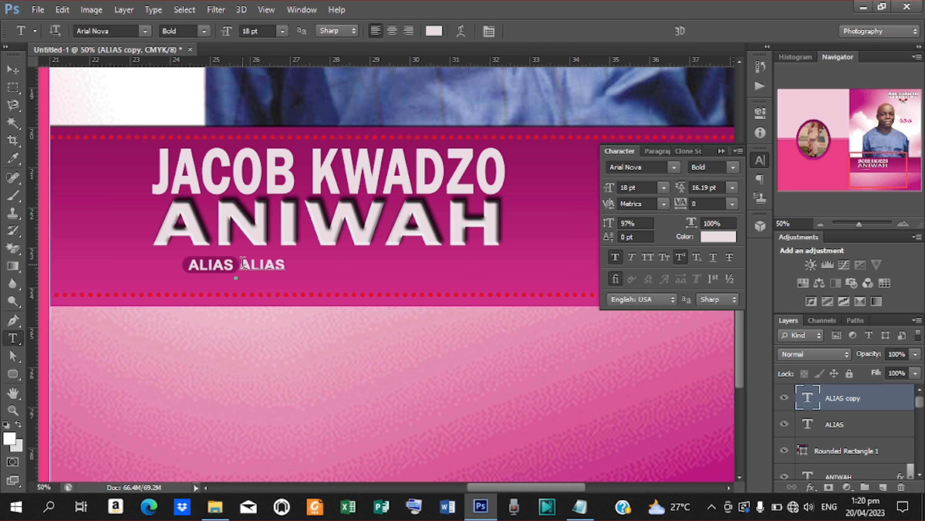
pyautogui.moveTo(243, 263); pyautogui.dragTo(359, 266)
pyautogui.click(579, 507)
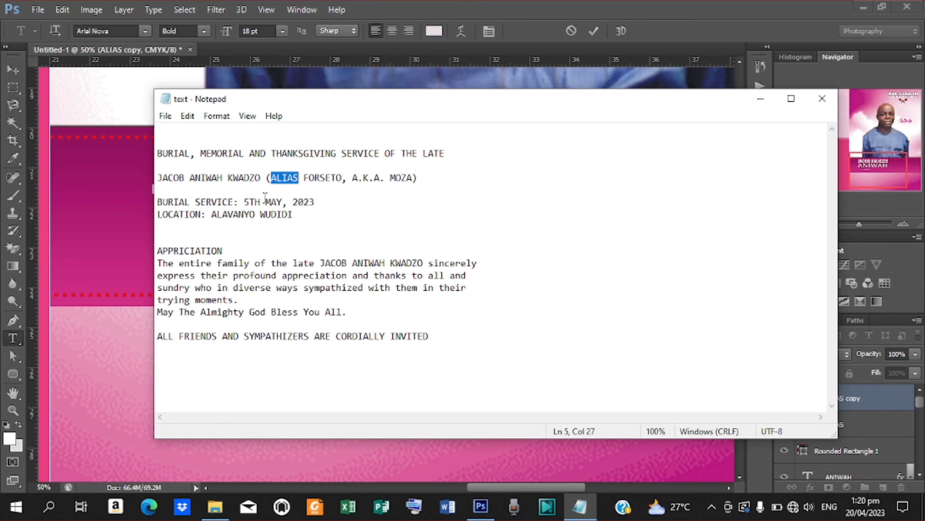
pyautogui.moveTo(303, 178); pyautogui.dragTo(338, 180)
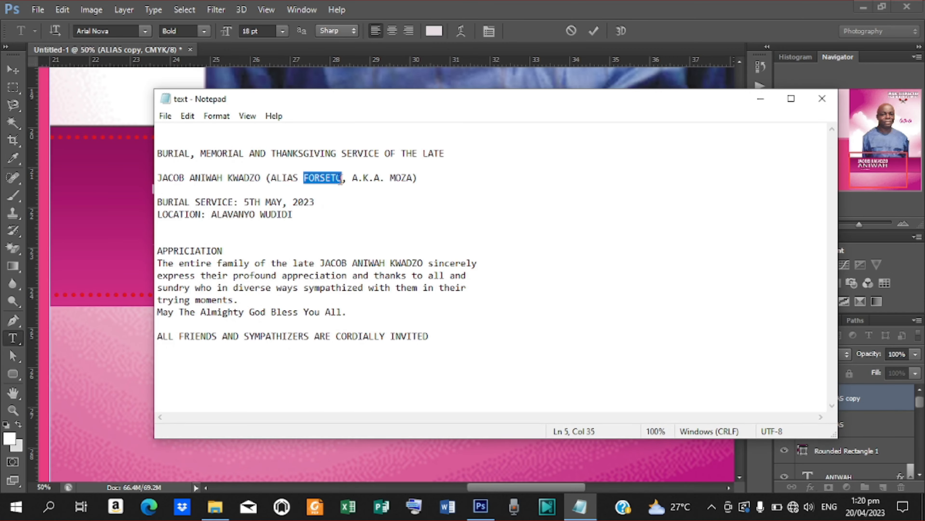
pyautogui.click(760, 98)
pyautogui.write('FORSETO')
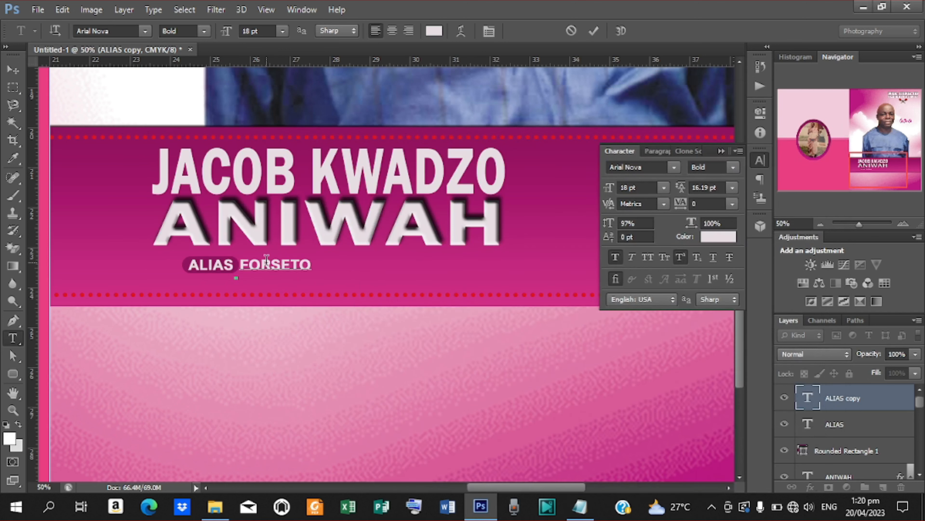
pyautogui.click(593, 31)
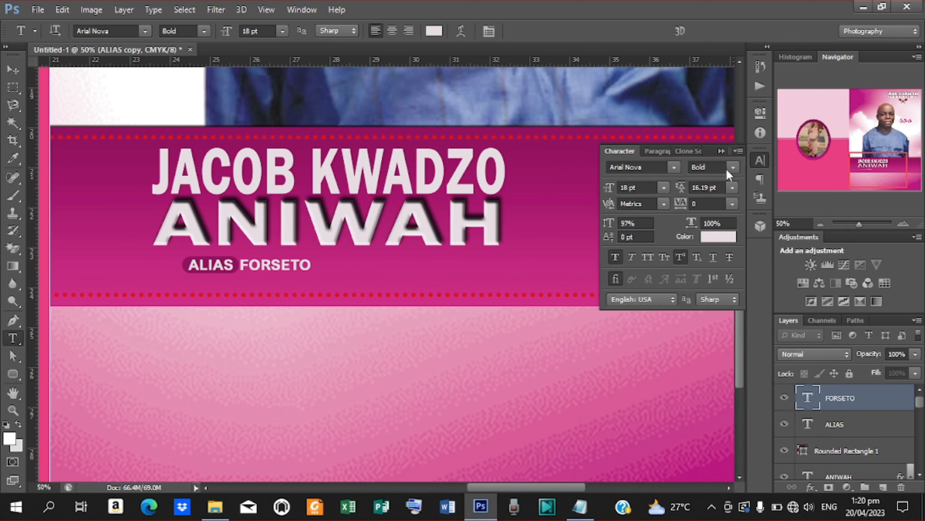
pyautogui.click(732, 167)
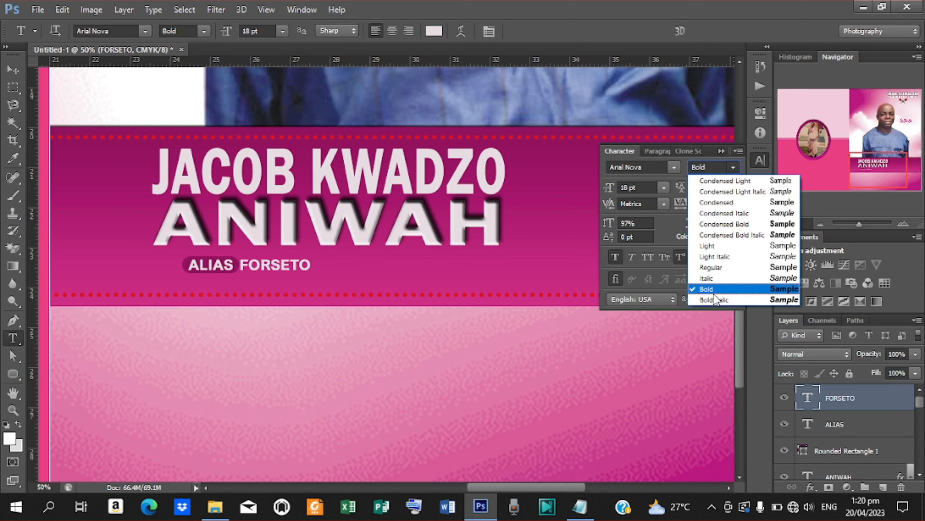
pyautogui.click(714, 298)
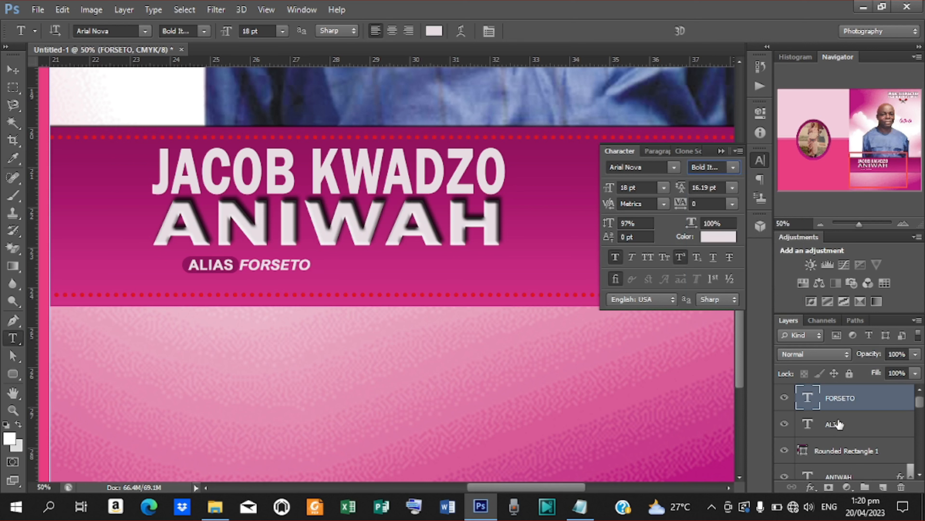
pyautogui.keyDown('shift'); pyautogui.click(834, 451); pyautogui.keyUp('shift')
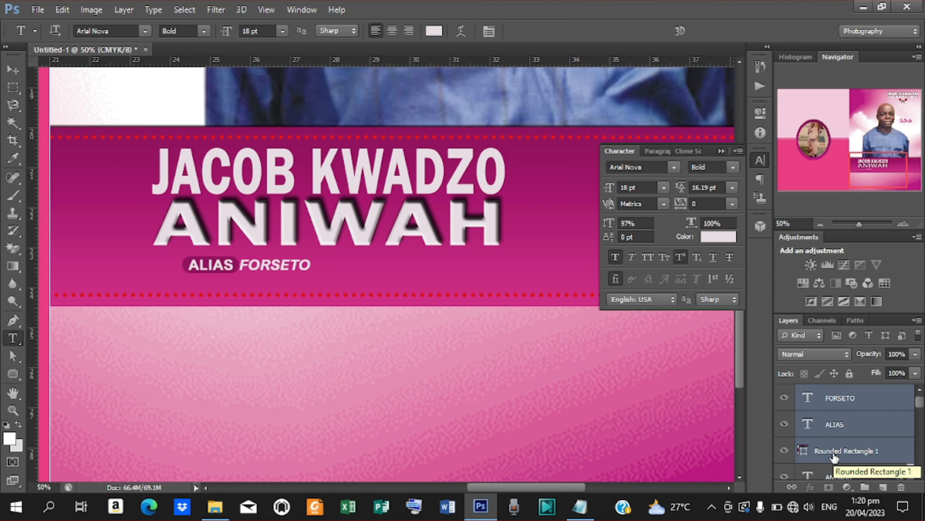
# - Duplicate the ALIAS FORSETO tag, move it right along the band, and change ALIAS to A.K.A
pyautogui.hotkey('ctrl', 'j')
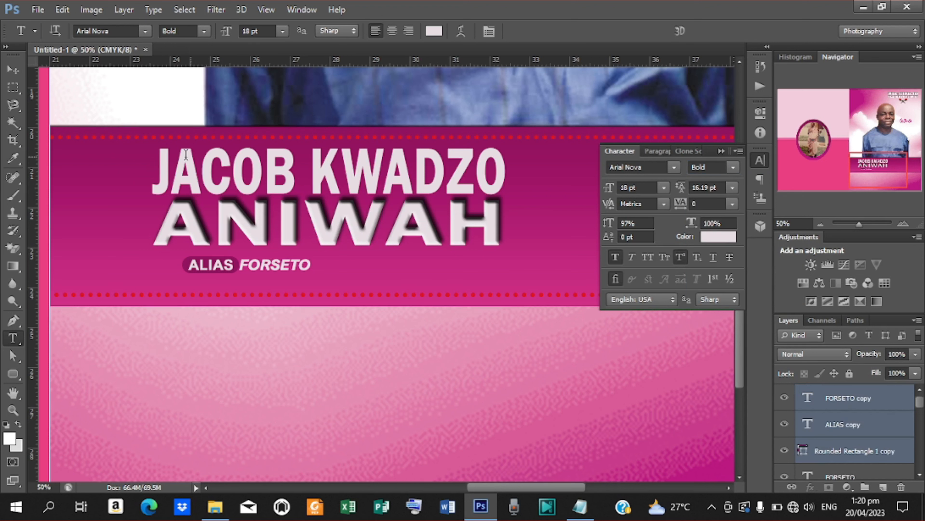
pyautogui.click(15, 70)
pyautogui.moveTo(284, 266); pyautogui.dragTo(440, 278)
pyautogui.press('t')
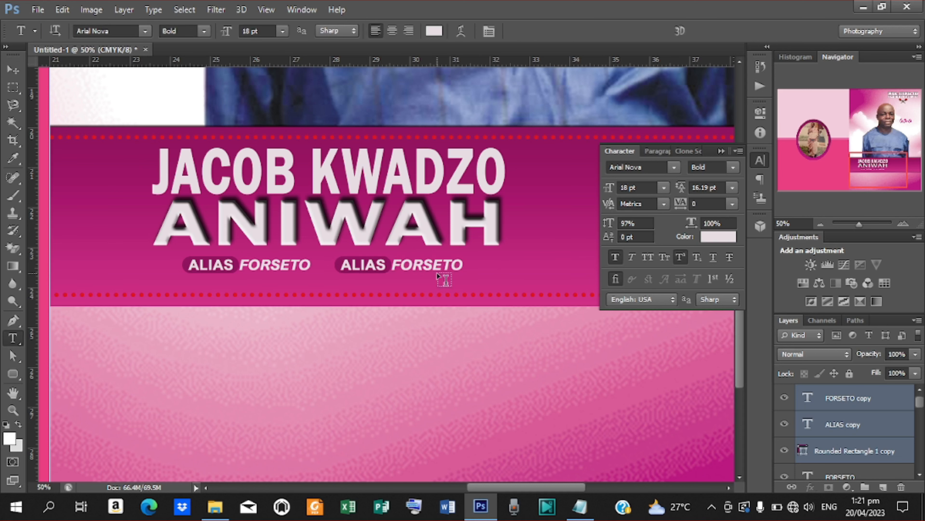
pyautogui.moveTo(342, 264); pyautogui.dragTo(390, 265)
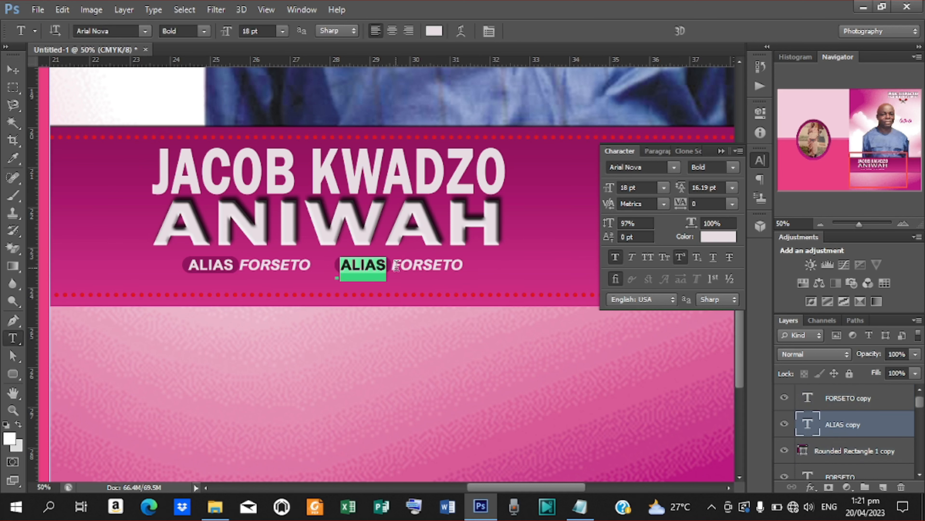
pyautogui.click(582, 505)
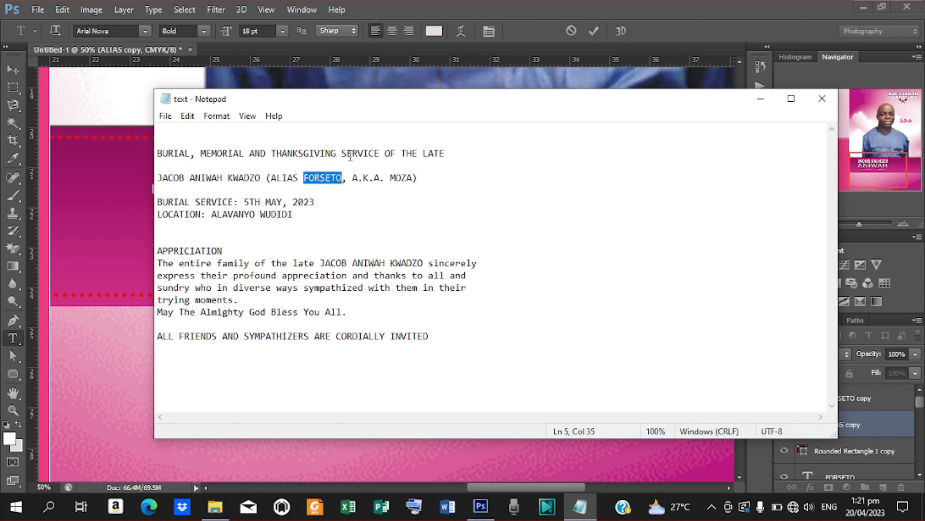
pyautogui.moveTo(353, 174); pyautogui.dragTo(379, 184)
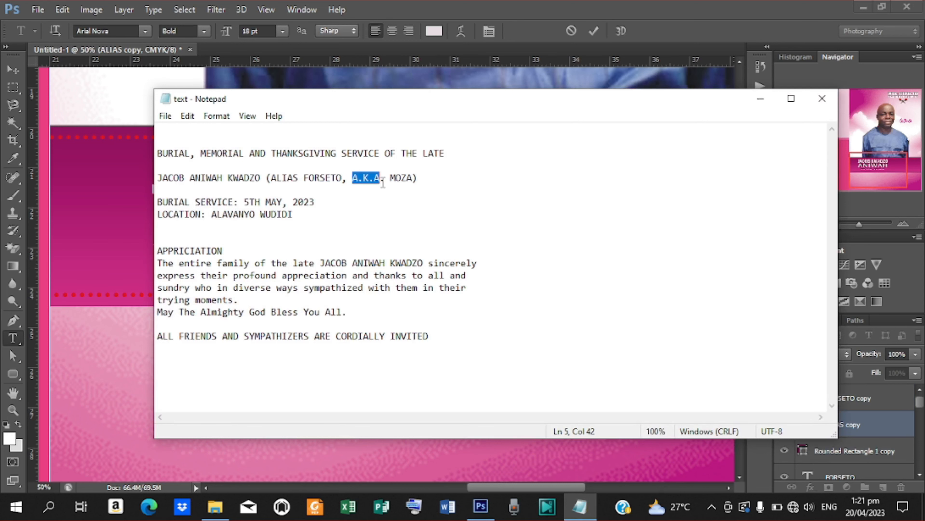
pyautogui.click(760, 99)
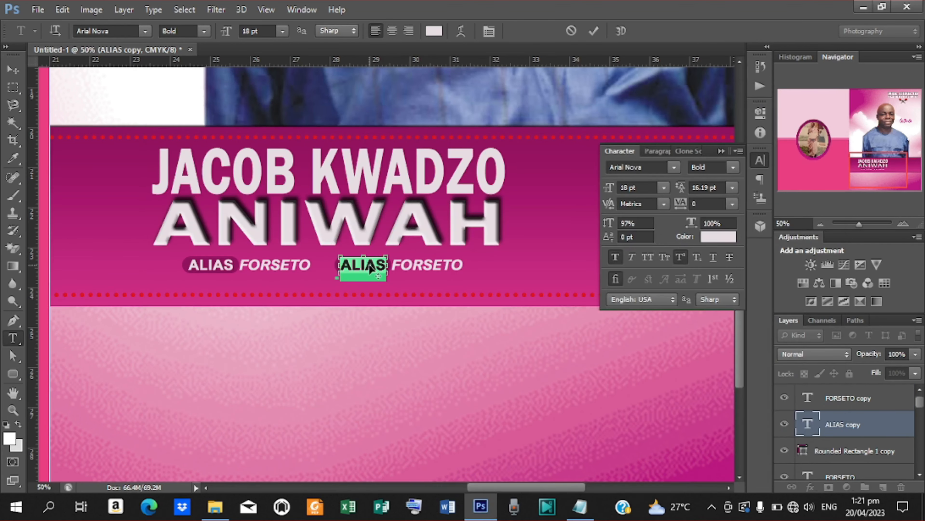
pyautogui.write('A.K.A.')
pyautogui.click(593, 31)
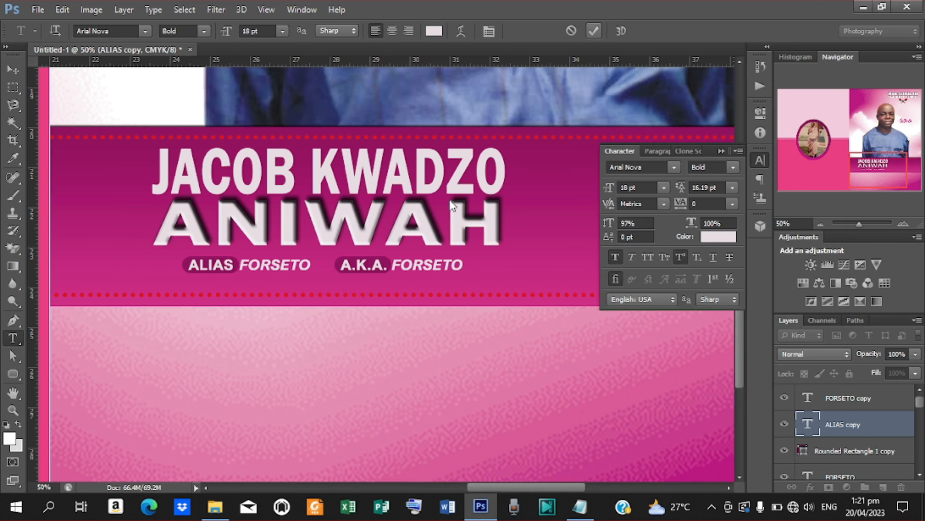
# - Replace the copied FORSETO with MOZA from the notes and zoom out to the full spread
pyautogui.click(393, 267)
pyautogui.moveTo(393, 267); pyautogui.dragTo(513, 261)
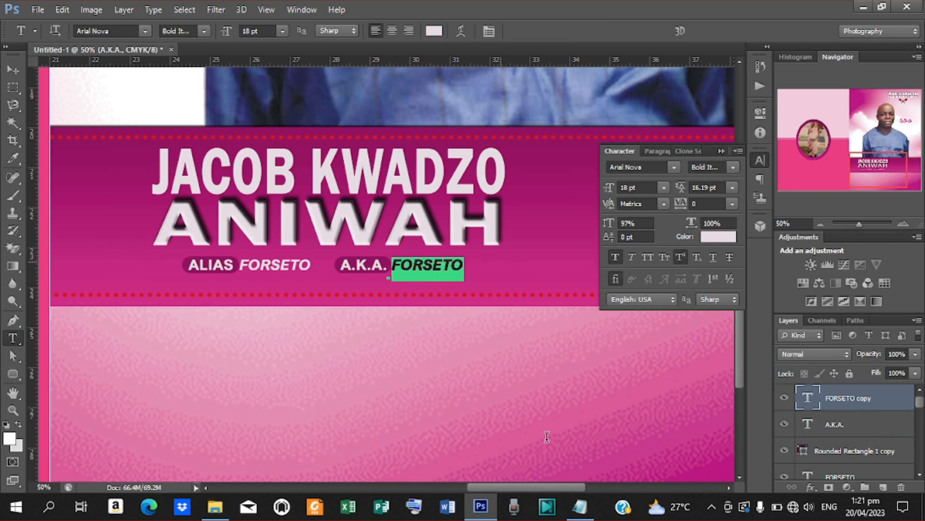
pyautogui.click(579, 507)
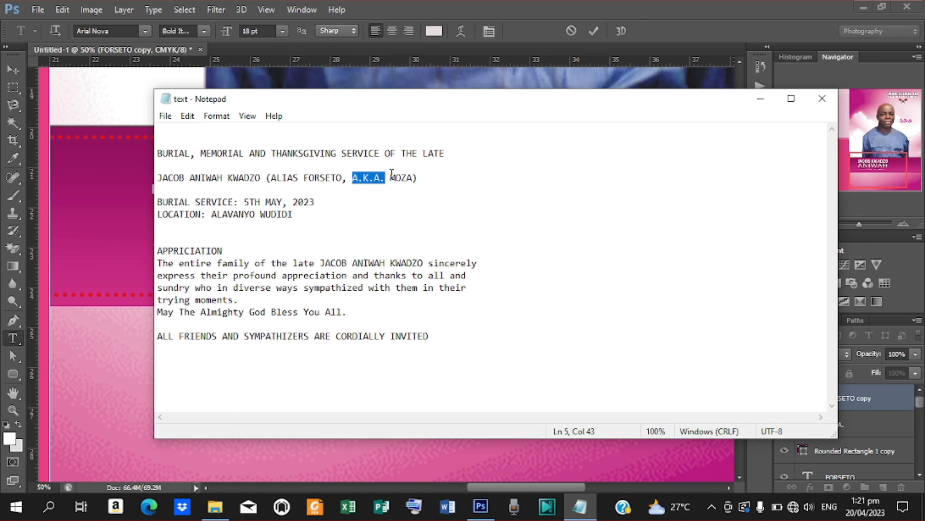
pyautogui.moveTo(390, 177); pyautogui.dragTo(414, 178)
pyautogui.hotkey('ctrl', 'c')
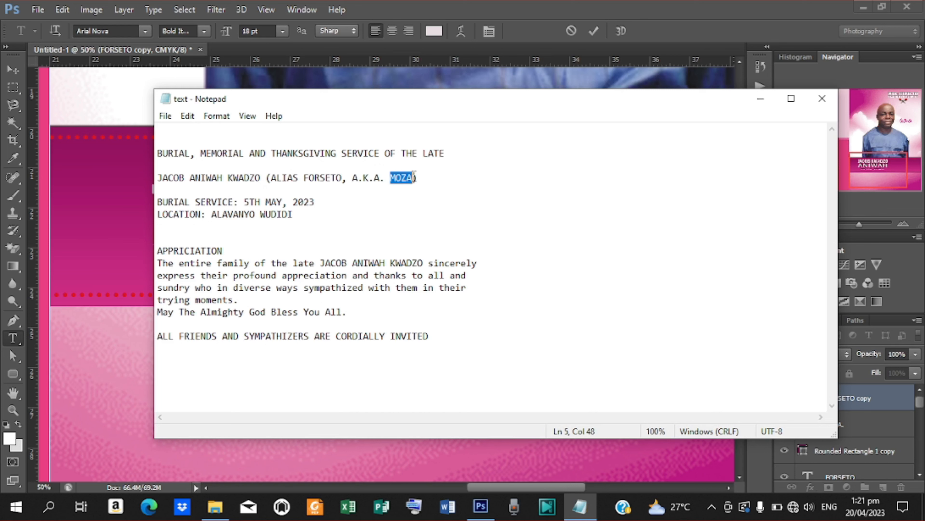
pyautogui.click(760, 98)
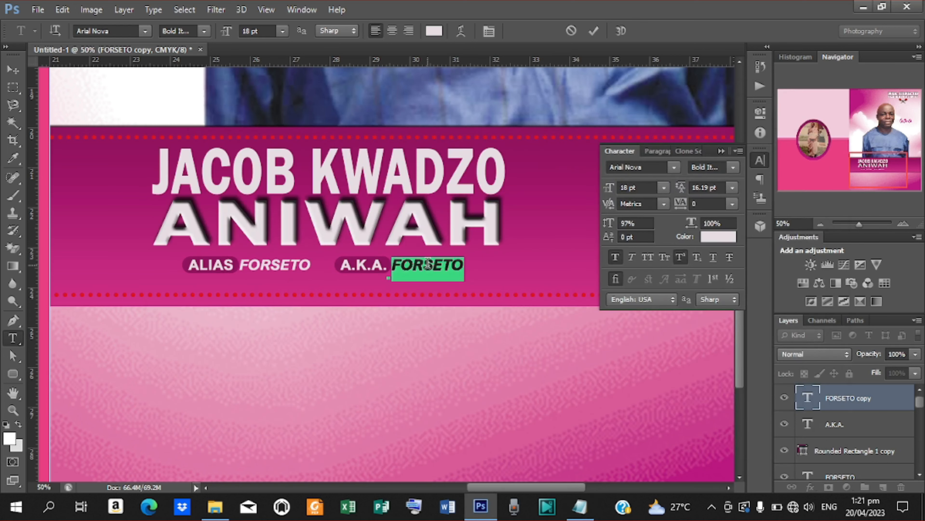
pyautogui.hotkey('ctrl', 'v')
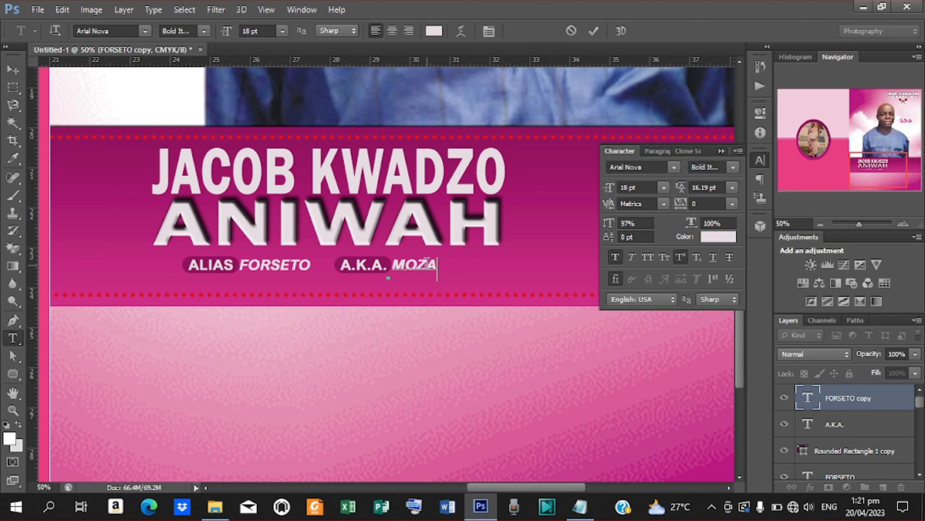
pyautogui.click(593, 31)
pyautogui.hotkey('ctrl', '-')
pyautogui.hotkey('ctrl', '-')
pyautogui.hotkey('ctrl', '-')
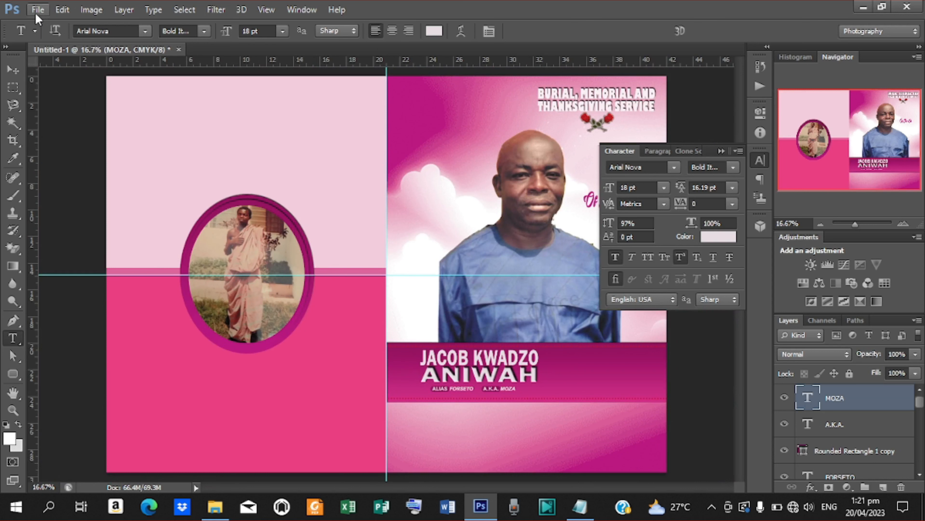
# - Place the LABEL image into the design and shrink it to a small badge
pyautogui.click(13, 69)
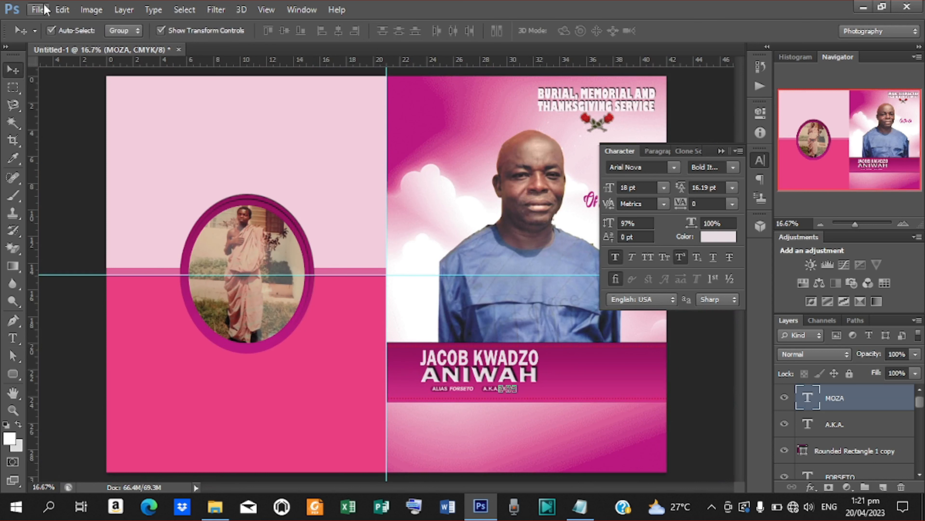
pyautogui.click(38, 9)
pyautogui.click(71, 232)
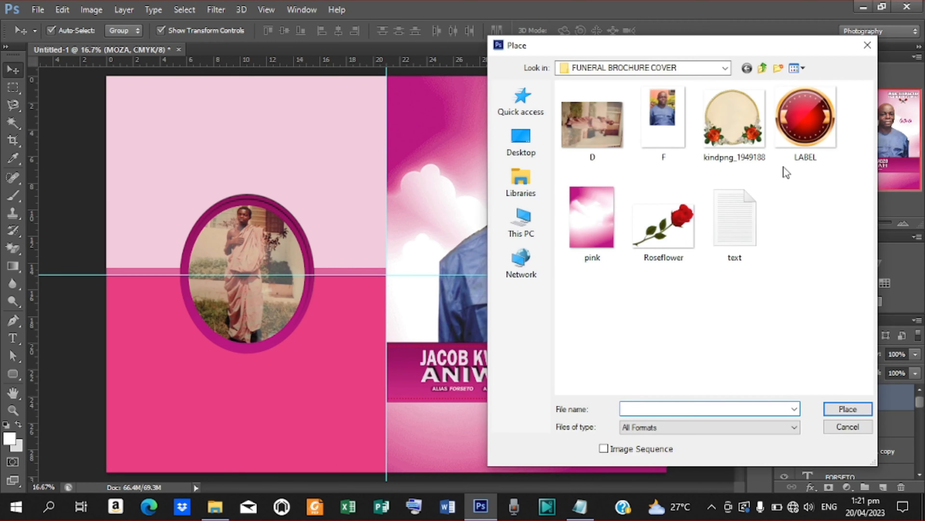
pyautogui.click(804, 125)
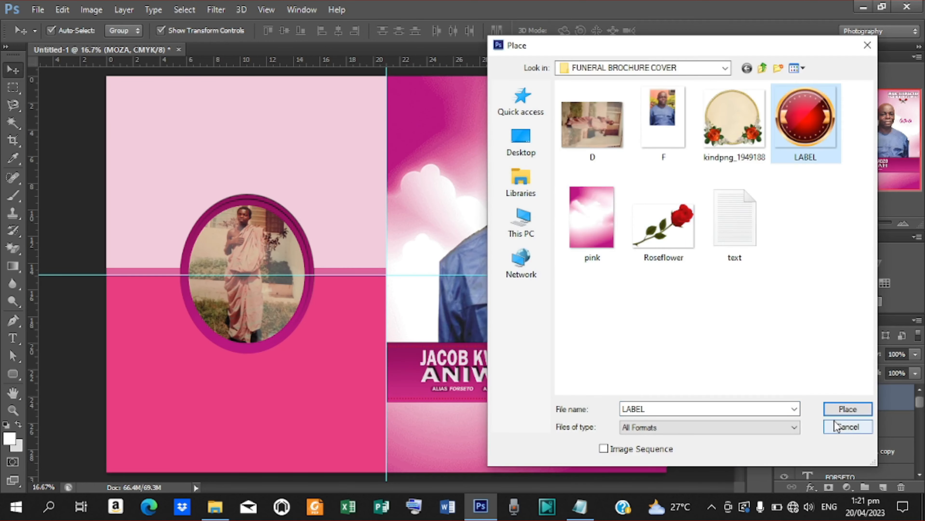
pyautogui.click(847, 409)
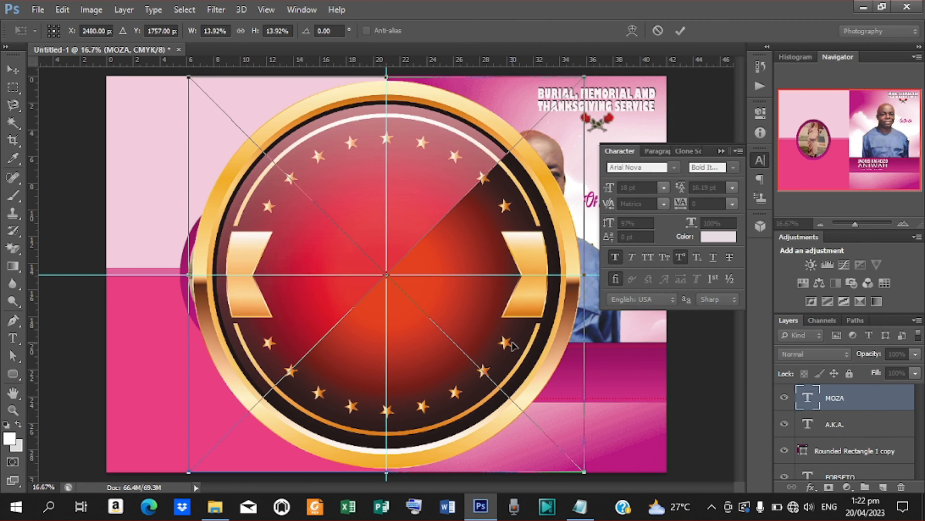
pyautogui.moveTo(584, 76); pyautogui.dragTo(634, 357)
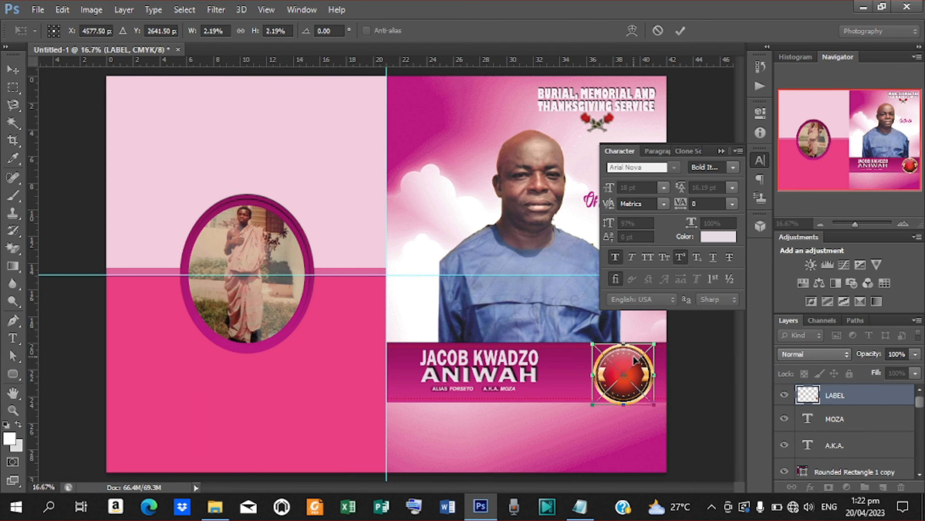
# - Zoom in on the name band, then fine-tune and confirm the badge's size and position
pyautogui.hotkey('ctrl', '+')
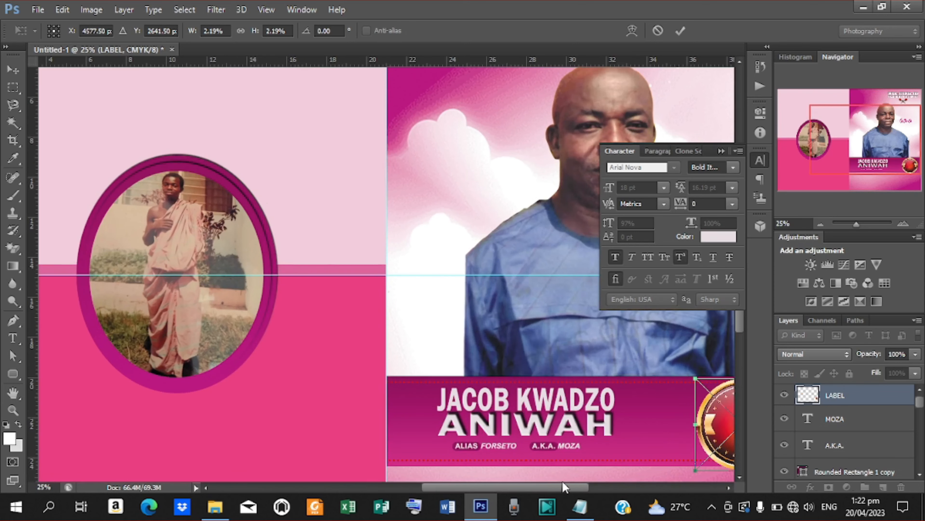
pyautogui.moveTo(539, 485); pyautogui.dragTo(579, 479)
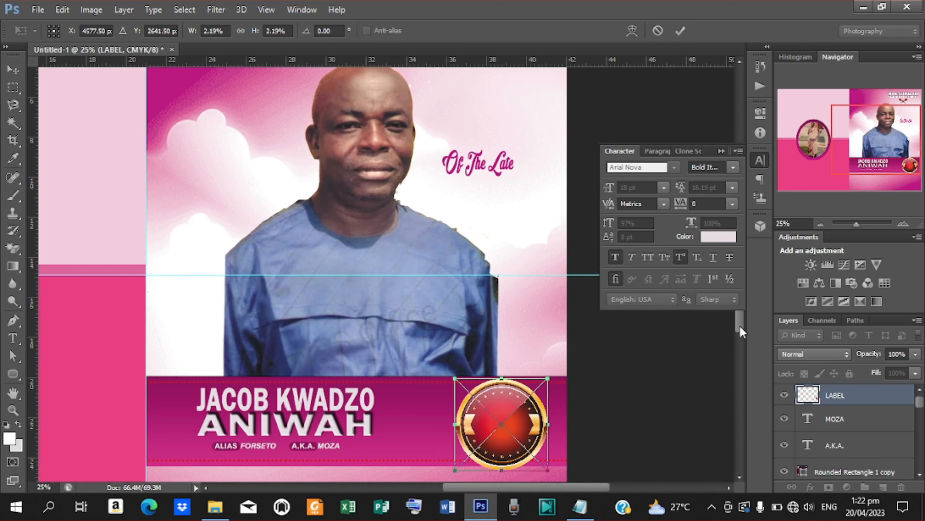
pyautogui.moveTo(740, 326); pyautogui.dragTo(741, 350)
pyautogui.hotkey('ctrl', '+')
pyautogui.press('Escape')
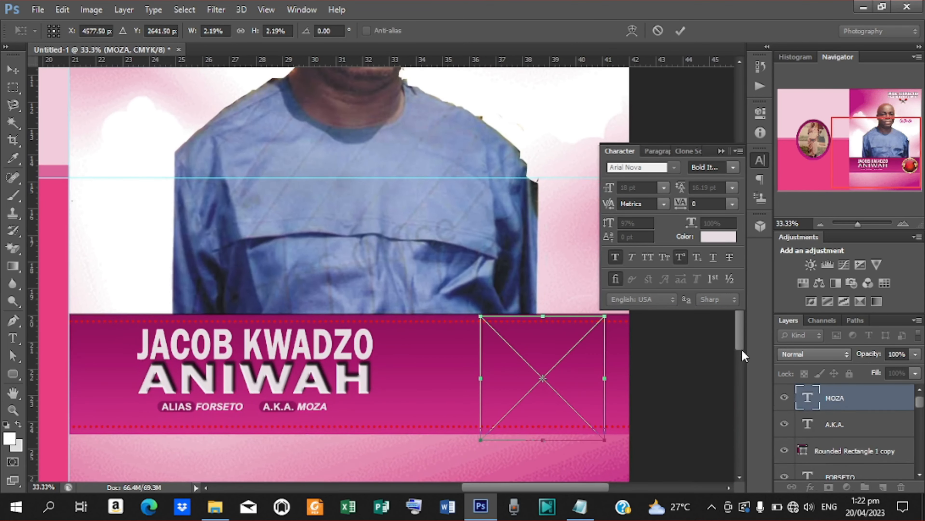
pyautogui.hotkey('ctrl', '+')
pyautogui.moveTo(576, 483); pyautogui.dragTo(621, 480)
pyautogui.moveTo(742, 331); pyautogui.dragTo(741, 360)
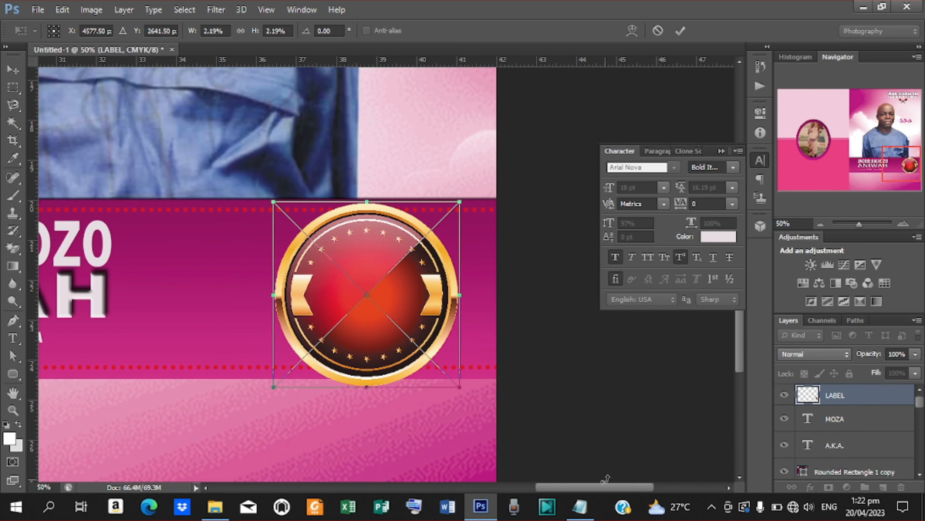
pyautogui.moveTo(600, 487); pyautogui.dragTo(575, 495)
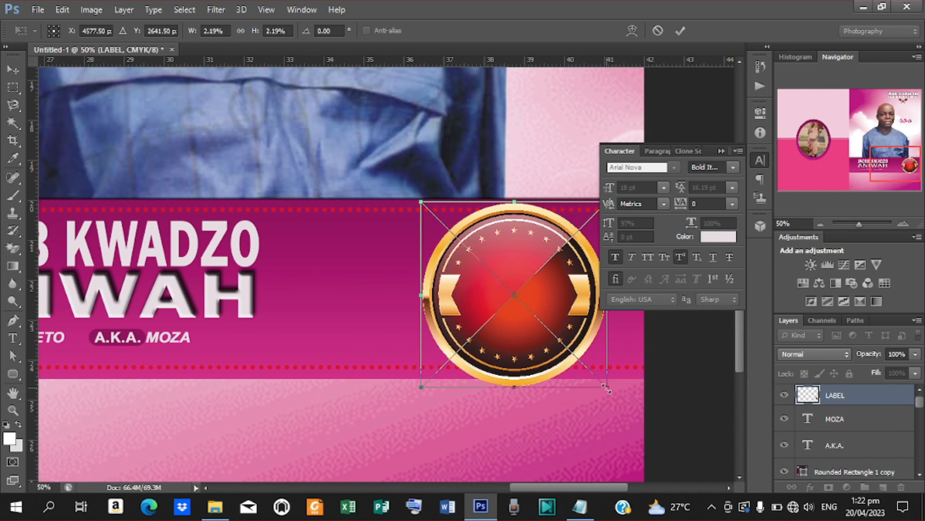
pyautogui.moveTo(606, 389); pyautogui.dragTo(627, 395)
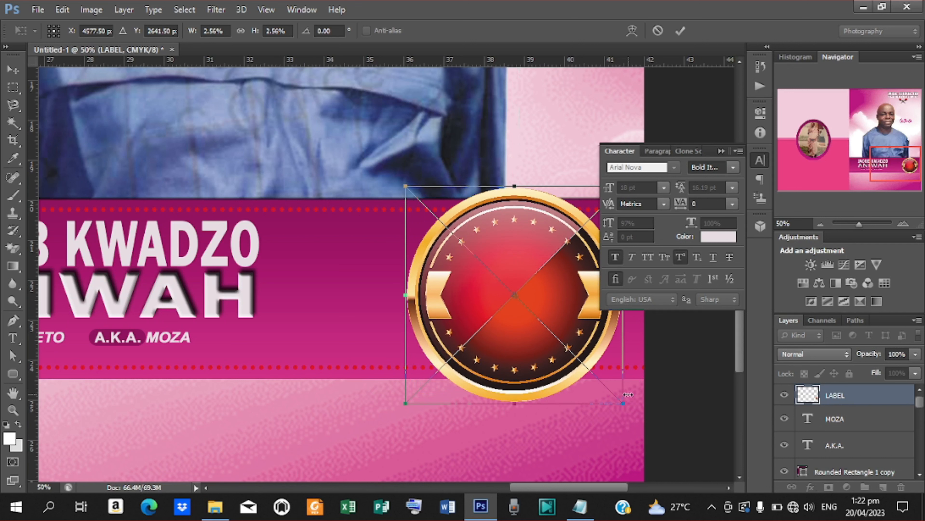
pyautogui.click(680, 31)
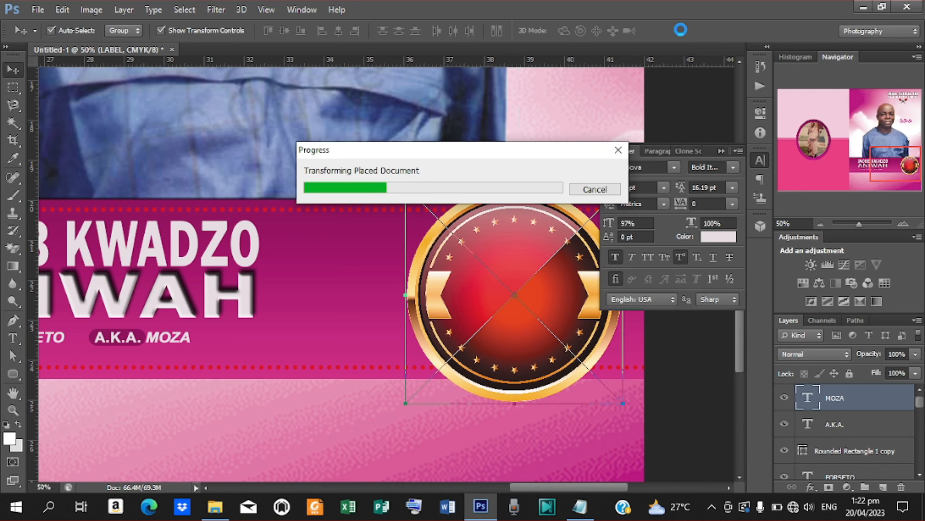
# - Nudge the badge left until it overlaps the right end of the pink name band
pyautogui.hotkey('shift', 'Left')
pyautogui.hotkey('shift', 'Left')
pyautogui.hotkey('shift', 'Left')
pyautogui.hotkey('shift', 'Left')
pyautogui.hotkey('shift', 'Left')
pyautogui.hotkey('shift', 'Left')
pyautogui.hotkey('shift', 'Left')
pyautogui.hotkey('shift', 'Left')
pyautogui.hotkey('shift', 'Left')
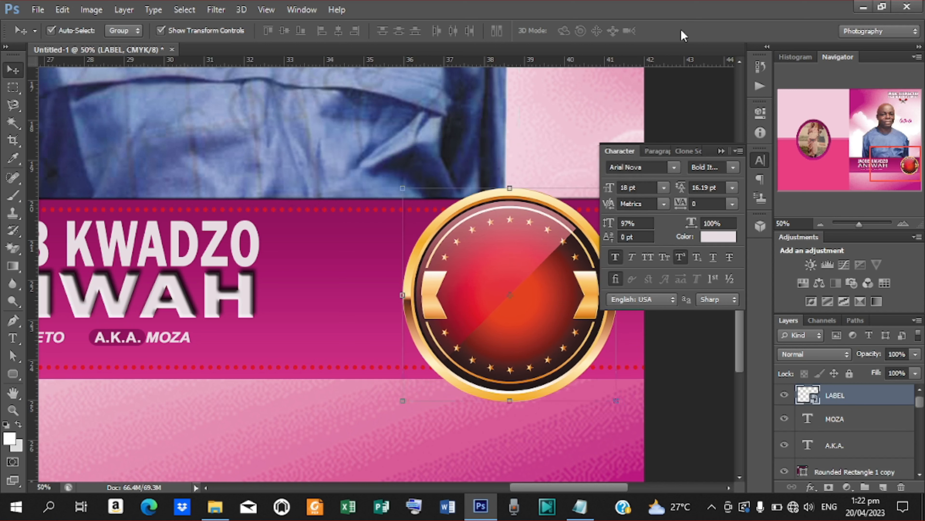
pyautogui.hotkey('shift', 'Left')
pyautogui.hotkey('shift', 'Left')
pyautogui.hotkey('shift', 'Left')
pyautogui.hotkey('shift', 'Left')
pyautogui.hotkey('shift', 'Left')
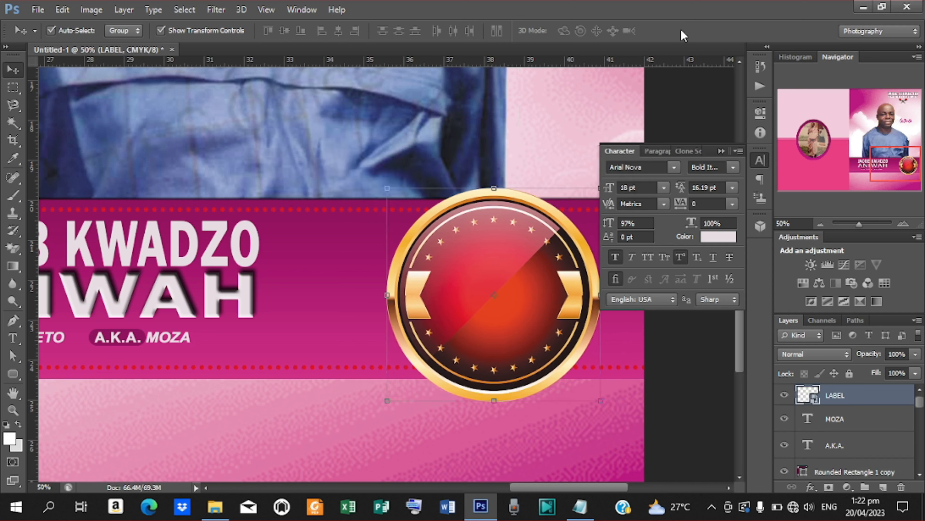
pyautogui.hotkey('shift', 'Left')
pyautogui.hotkey('shift', 'Left')
pyautogui.hotkey('shift', 'Left')
pyautogui.hotkey('shift', 'Left')
pyautogui.hotkey('shift', 'Left')
pyautogui.hotkey('shift', 'Left')
pyautogui.hotkey('shift', 'Left')
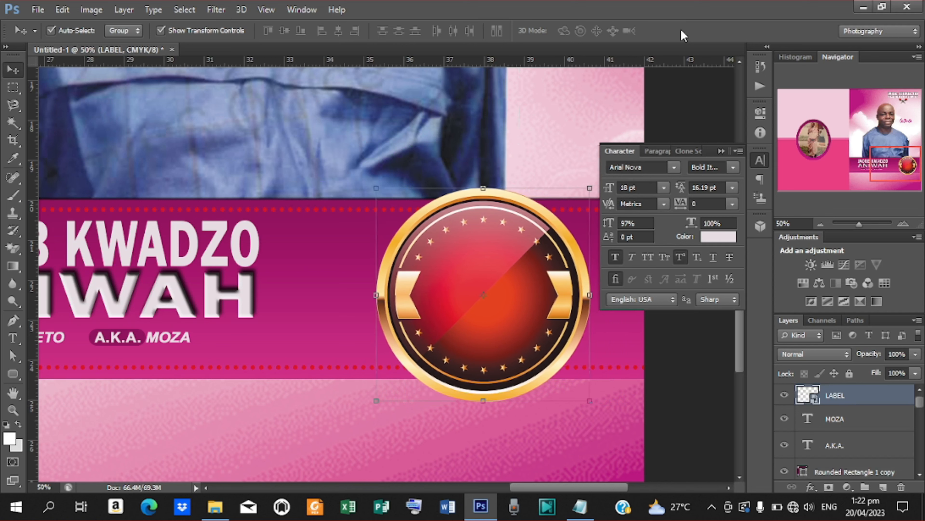
pyautogui.hotkey('shift', 'Left')
pyautogui.hotkey('shift', 'Left')
pyautogui.hotkey('shift', 'Left')
pyautogui.hotkey('shift', 'Left')
pyautogui.hotkey('shift', 'Left')
pyautogui.hotkey('shift', 'Left')
pyautogui.hotkey('shift', 'Left')
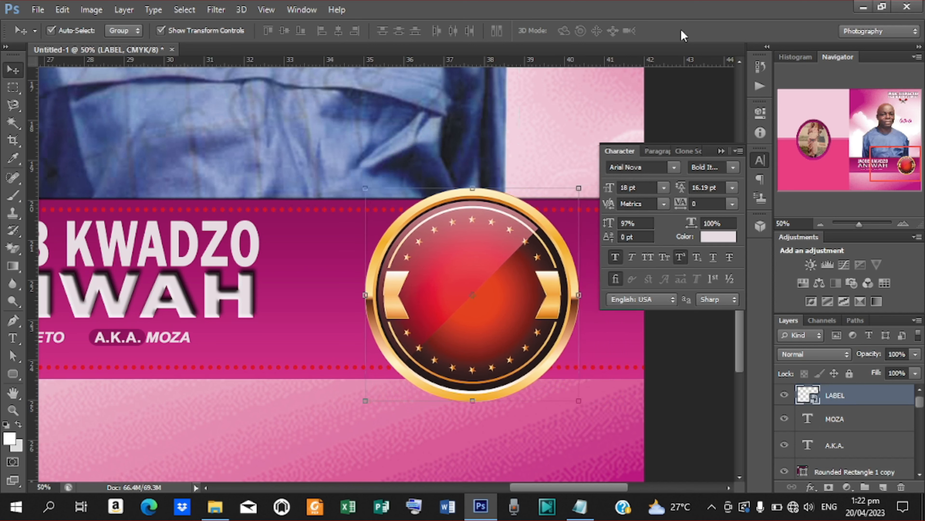
pyautogui.press('Left')
pyautogui.press('Left')
pyautogui.press('Left')
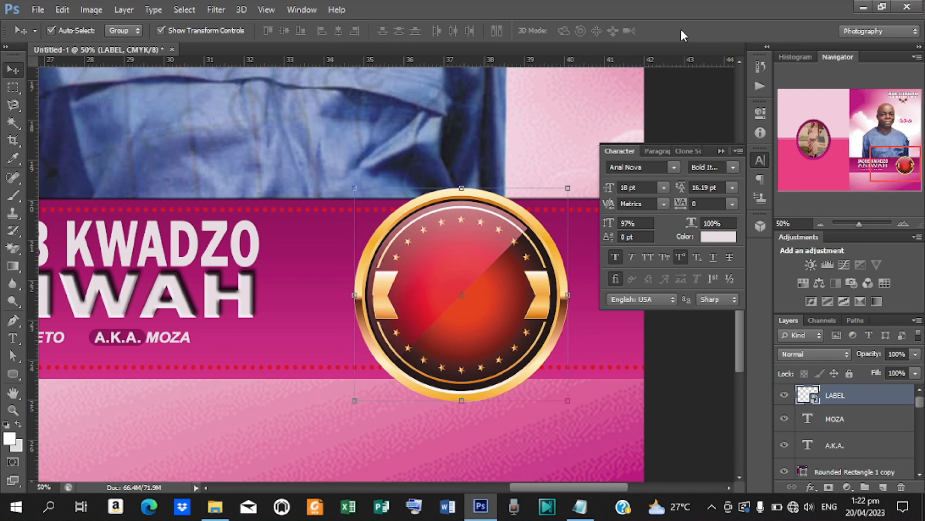
pyautogui.hotkey('shift', 'Left')
pyautogui.hotkey('shift', 'Left')
pyautogui.press('t')
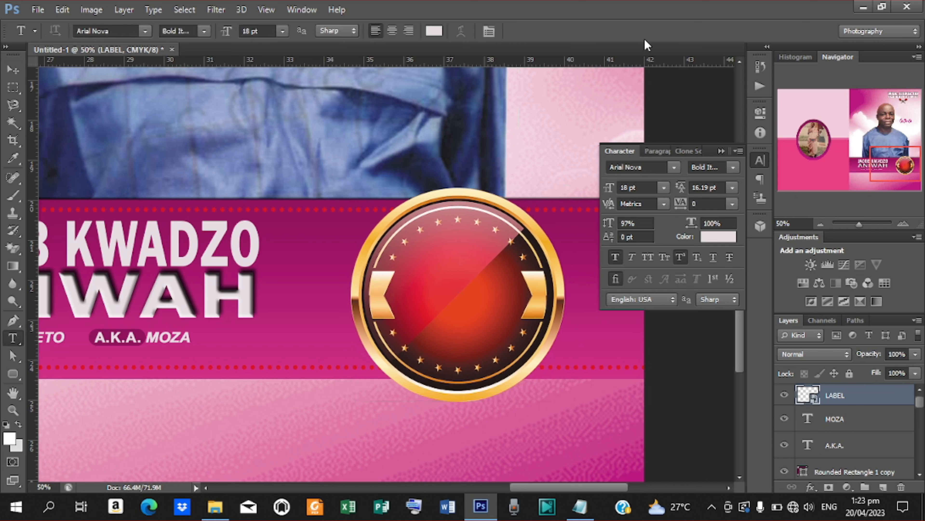
pyautogui.click(8, 76)
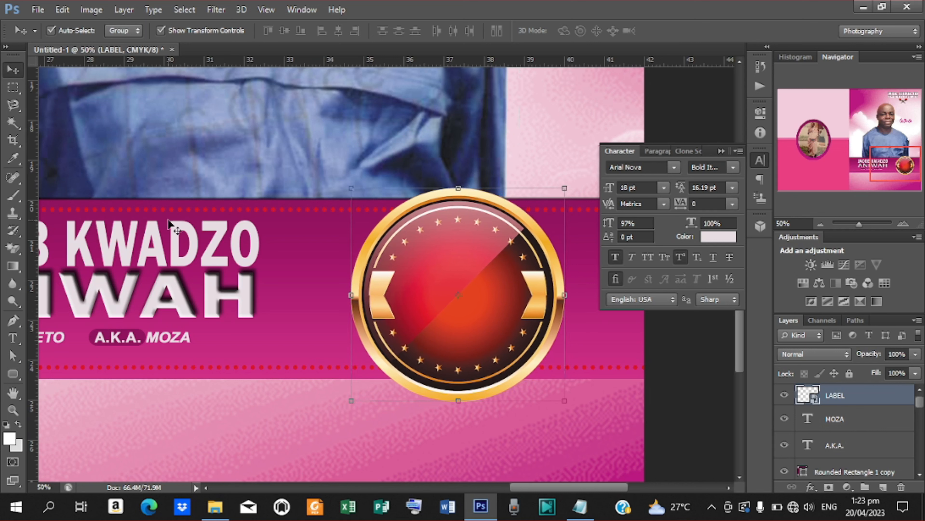
# - Duplicate the name text layer over the badge and retype the copy as 'AGED:'
pyautogui.click(176, 241)
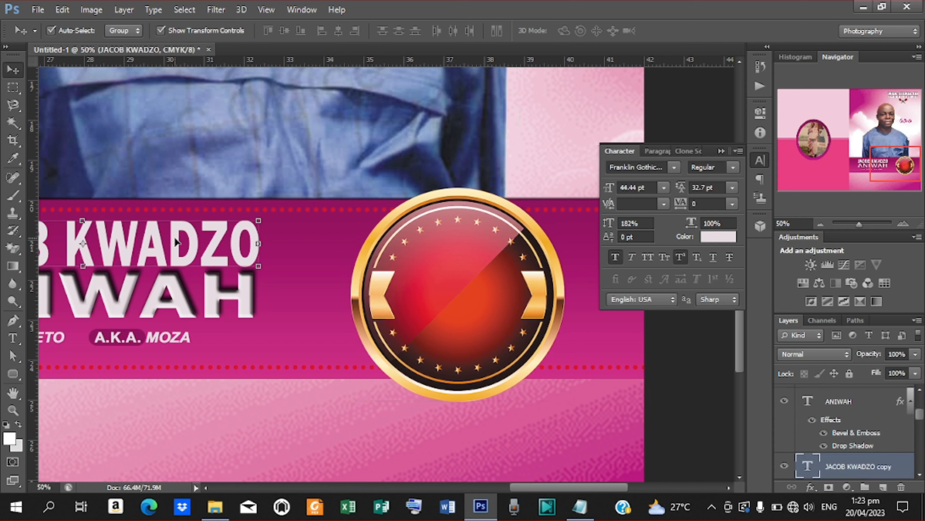
pyautogui.moveTo(182, 243); pyautogui.dragTo(405, 264)
pyautogui.moveTo(873, 457); pyautogui.dragTo(861, 392)
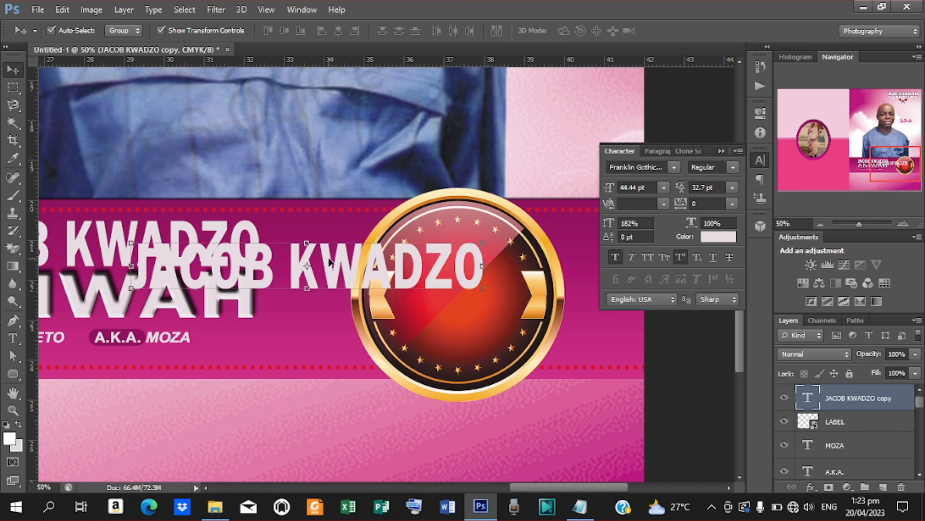
pyautogui.moveTo(329, 261); pyautogui.dragTo(489, 262)
pyautogui.press('t')
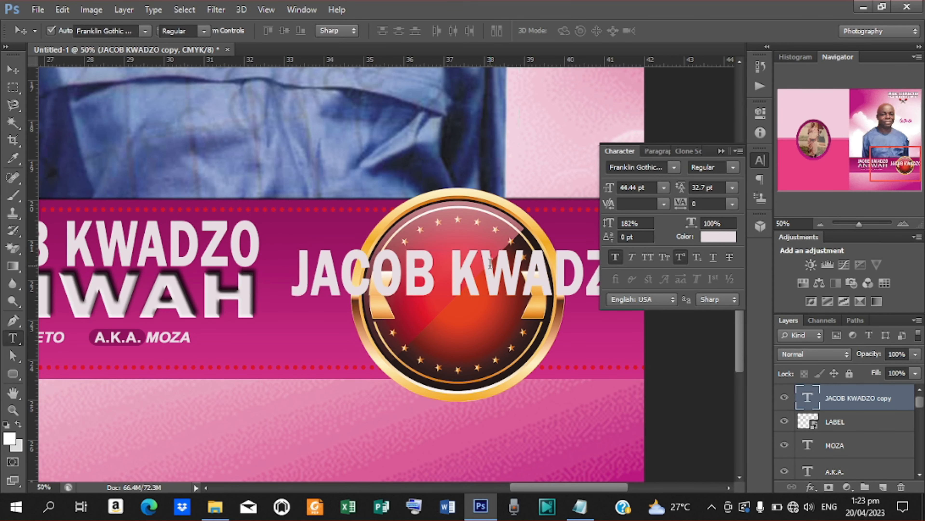
pyautogui.moveTo(300, 260); pyautogui.dragTo(747, 297)
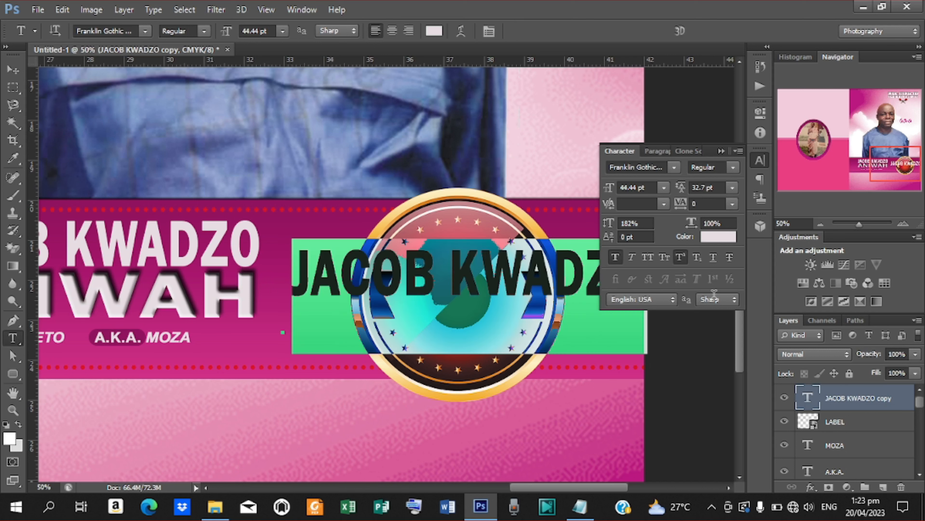
pyautogui.write('AGED')
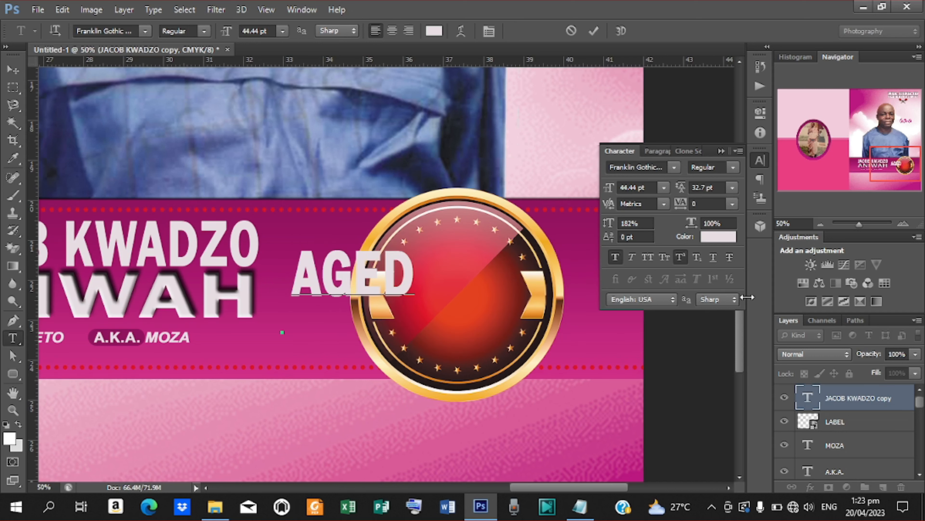
pyautogui.write(':')
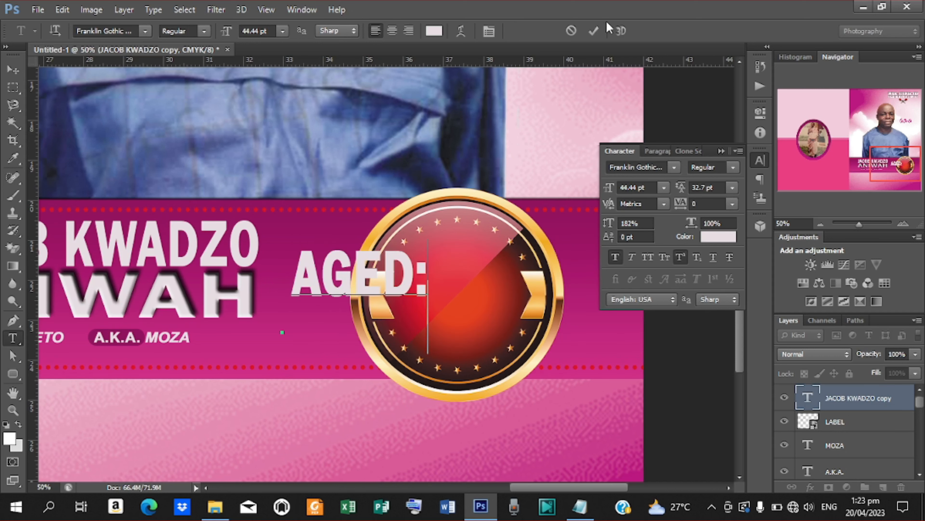
pyautogui.click(598, 30)
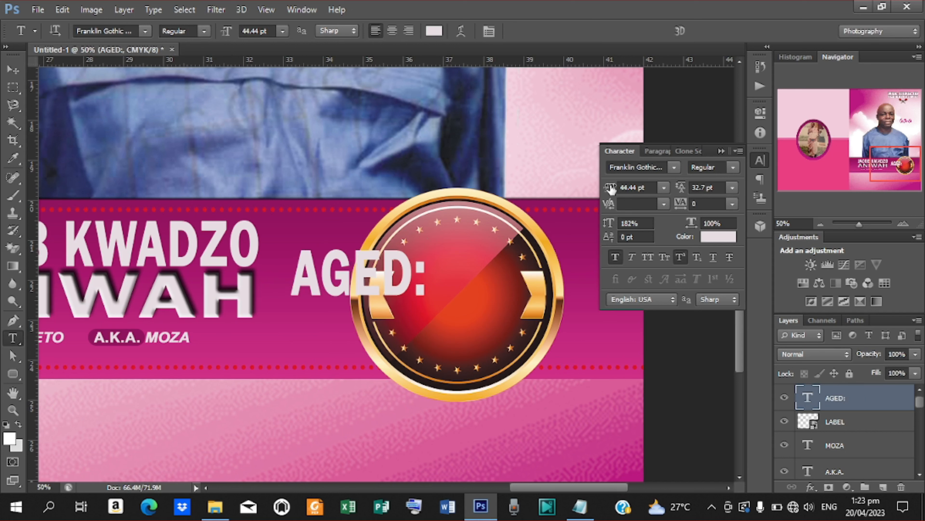
# - Shrink AGED: to below 36.44 pt and move it to the top centre of the badge
pyautogui.moveTo(610, 188); pyautogui.dragTo(606, 188)
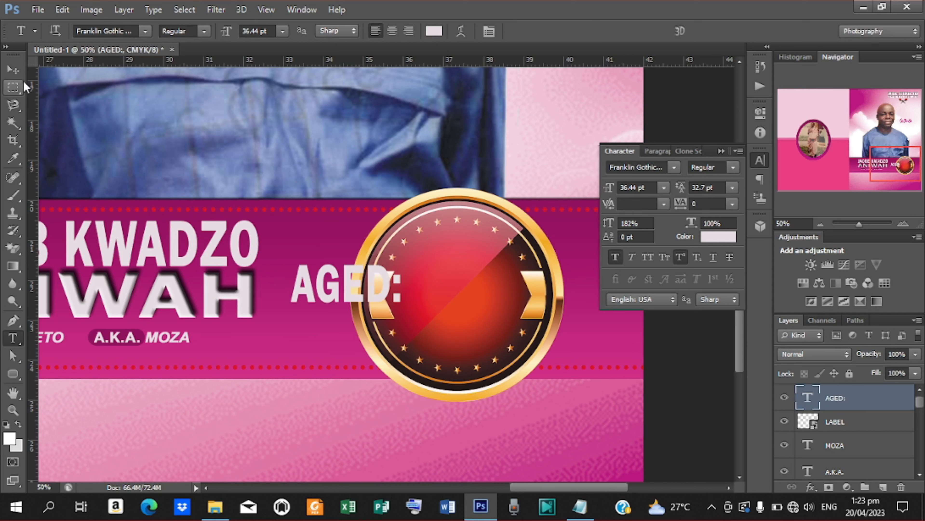
pyautogui.click(13, 69)
pyautogui.moveTo(375, 280); pyautogui.dragTo(497, 255)
pyautogui.moveTo(614, 189); pyautogui.dragTo(607, 189)
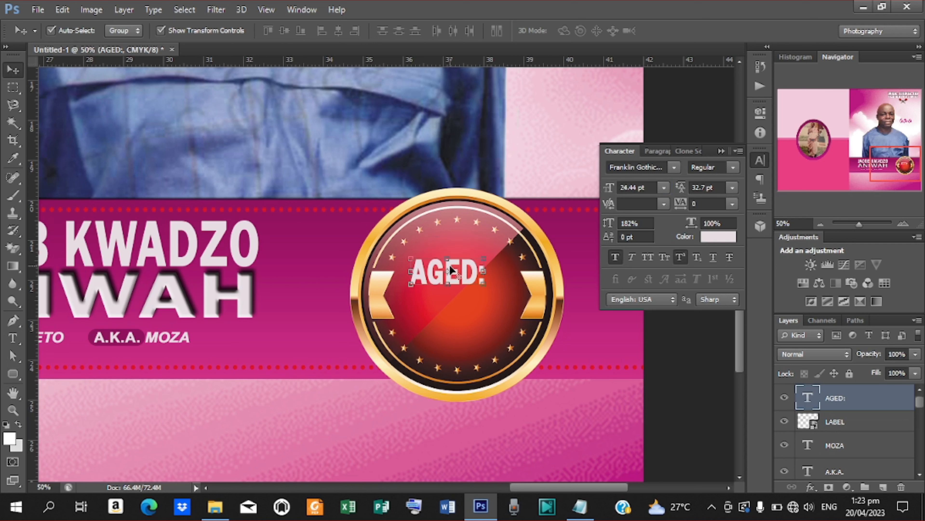
pyautogui.moveTo(462, 276); pyautogui.dragTo(473, 252)
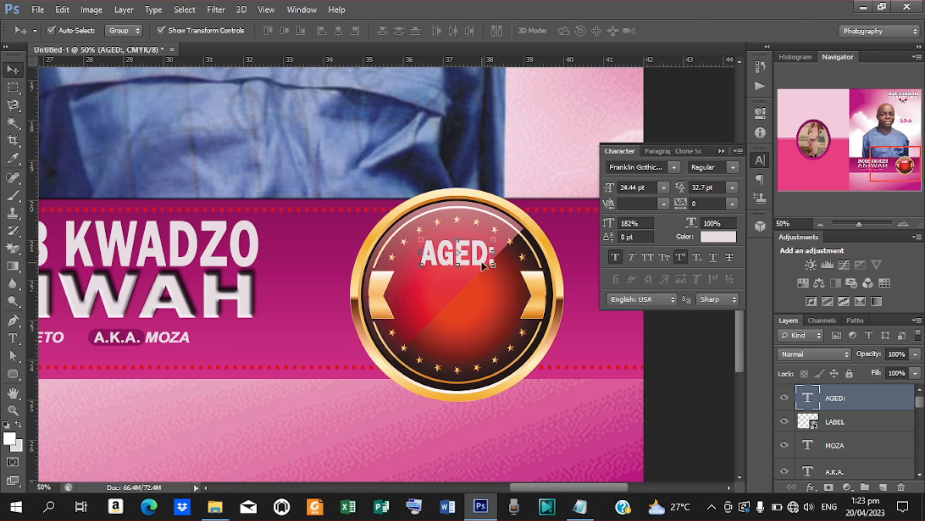
# - Duplicate the AGED: line and nudge the copy down beneath it
pyautogui.hotkey('ctrl', 'j')
pyautogui.press('Down')
pyautogui.press('Down')
pyautogui.press('Down')
pyautogui.press('Down')
pyautogui.press('Down')
pyautogui.press('Down')
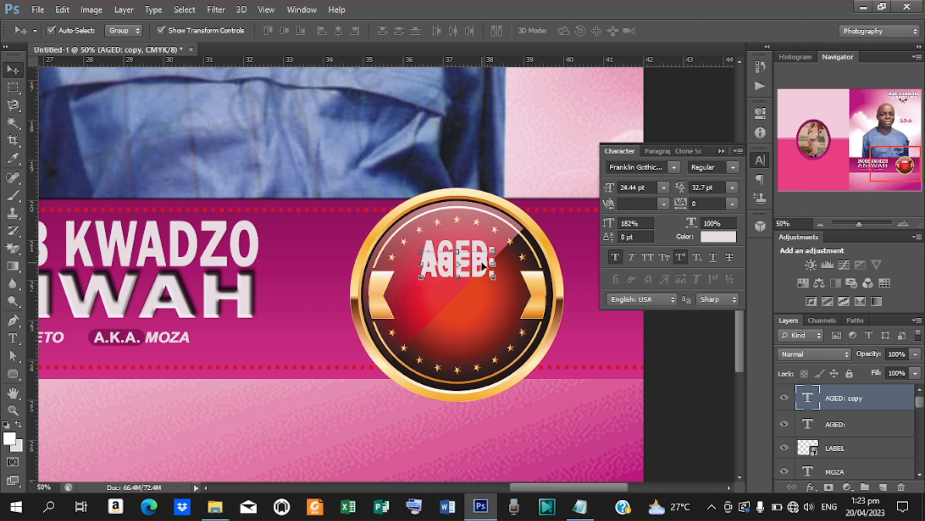
pyautogui.press('Down')
pyautogui.press('Down')
pyautogui.press('Down')
pyautogui.press('Down')
pyautogui.press('Down')
pyautogui.press('Down')
pyautogui.press('Down')
pyautogui.press('Down')
pyautogui.press('Down')
pyautogui.press('Down')
pyautogui.press('Down')
pyautogui.press('Down')
pyautogui.press('Down')
pyautogui.press('Down')
pyautogui.press('Down')
pyautogui.press('Down')
pyautogui.press('Down')
pyautogui.press('Down')
pyautogui.press('Down')
pyautogui.press('Down')
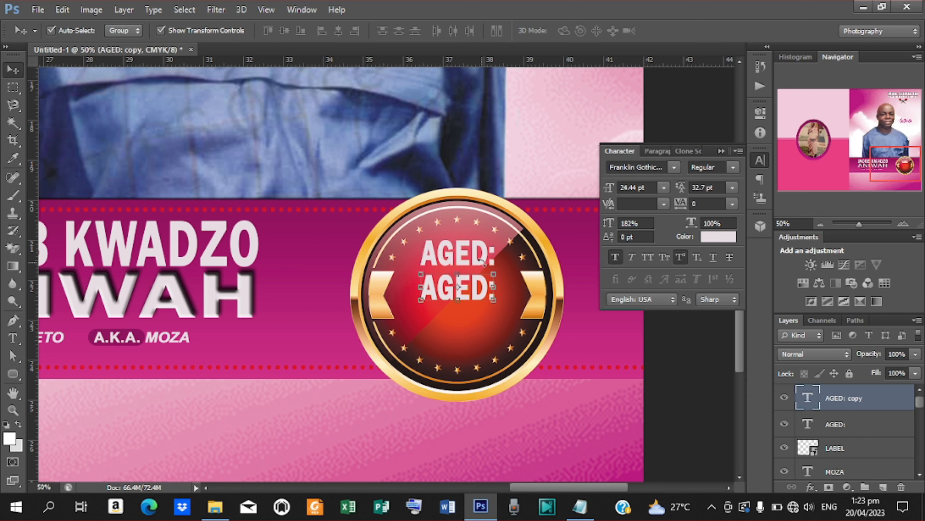
pyautogui.press('Down')
pyautogui.press('Down')
pyautogui.press('Down')
pyautogui.press('Down')
pyautogui.press('Down')
pyautogui.press('Down')
pyautogui.press('Down')
pyautogui.press('Down')
pyautogui.press('Down')
pyautogui.press('Down')
# - Retype the copied line as '56' and enlarge it to 93.44 pt
pyautogui.press('t')
pyautogui.moveTo(422, 290); pyautogui.dragTo(497, 297)
pyautogui.write('56')
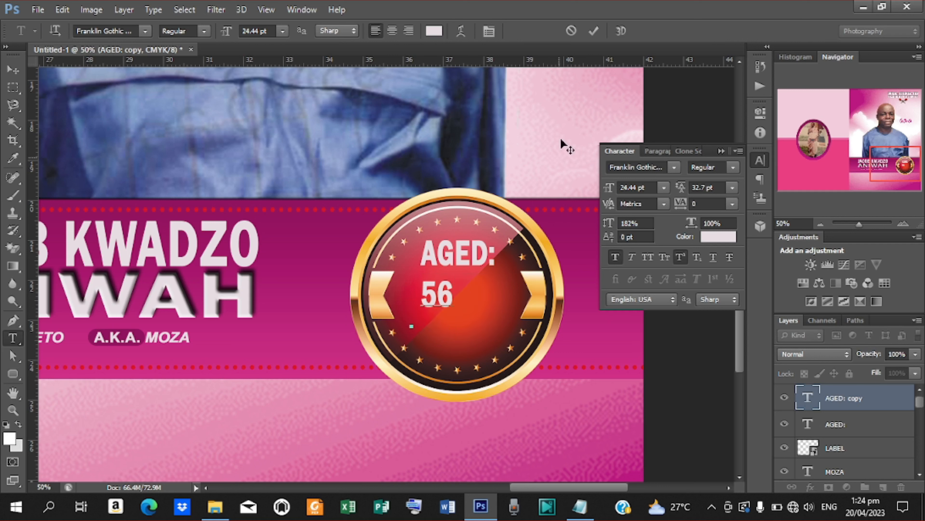
pyautogui.click(594, 31)
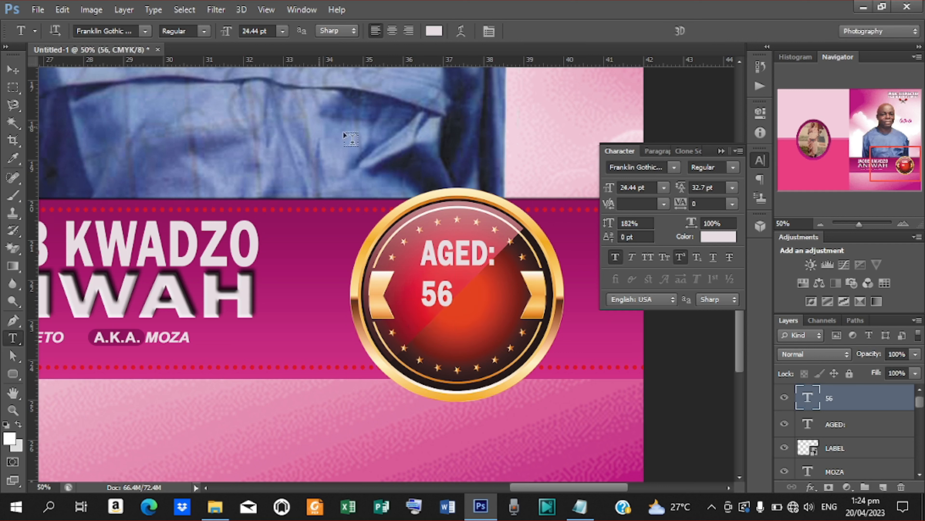
pyautogui.moveTo(605, 190); pyautogui.dragTo(623, 195)
pyautogui.click(620, 187)
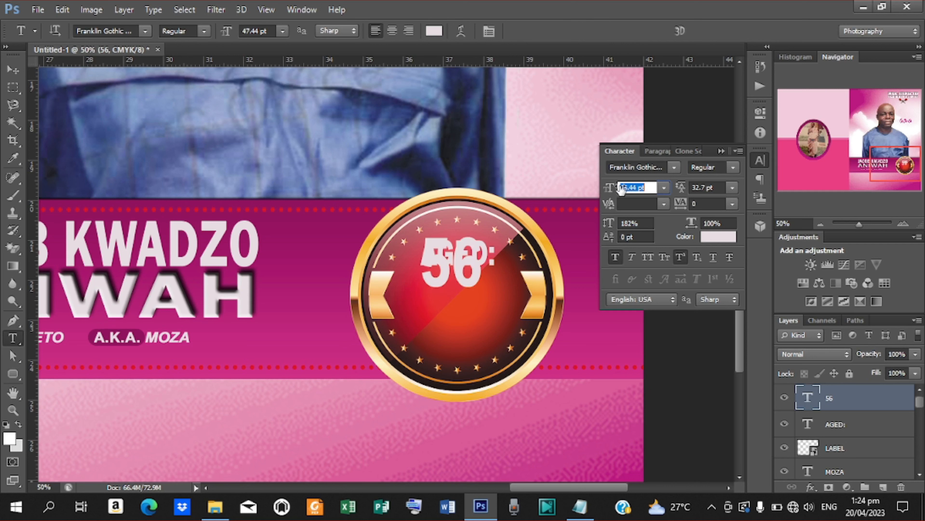
pyautogui.press('Return')
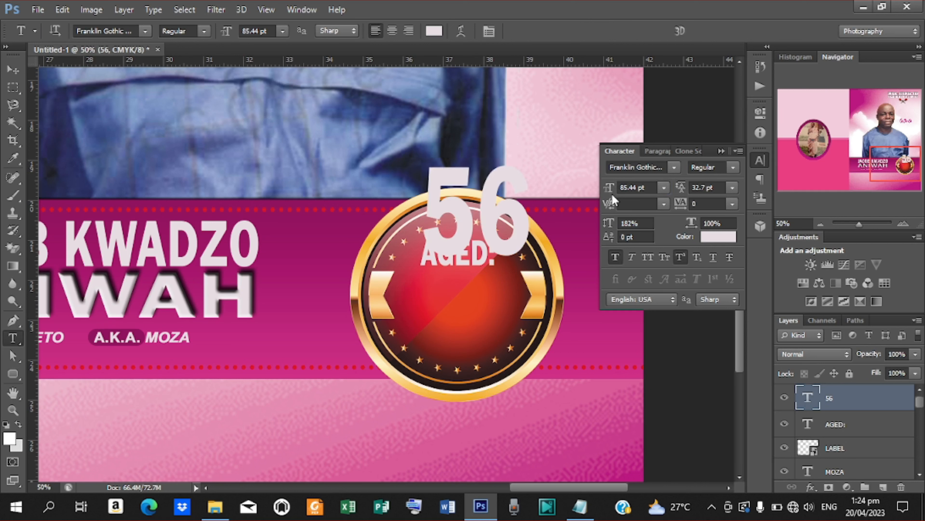
pyautogui.moveTo(607, 194); pyautogui.dragTo(615, 195)
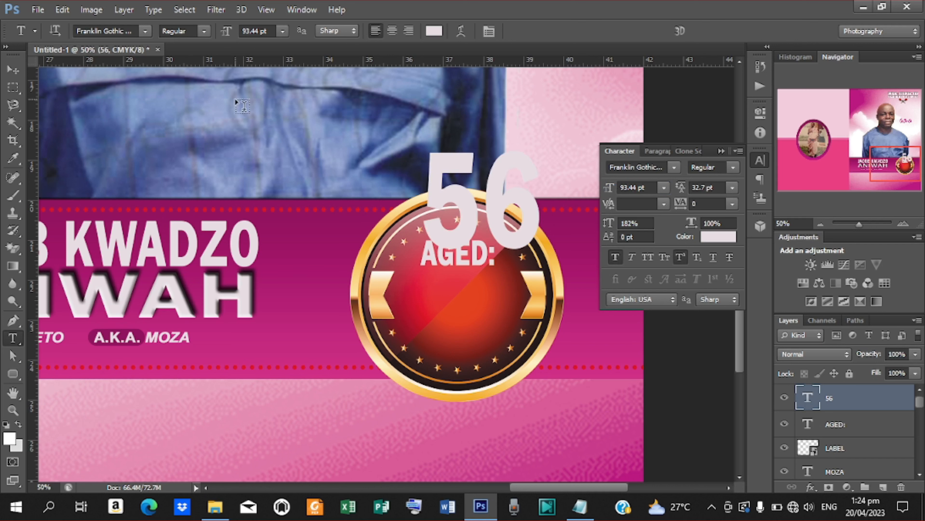
# - Move 56 into the badge centre below AGED: and squash it vertically to fit
pyautogui.click(13, 70)
pyautogui.moveTo(486, 189); pyautogui.dragTo(462, 296)
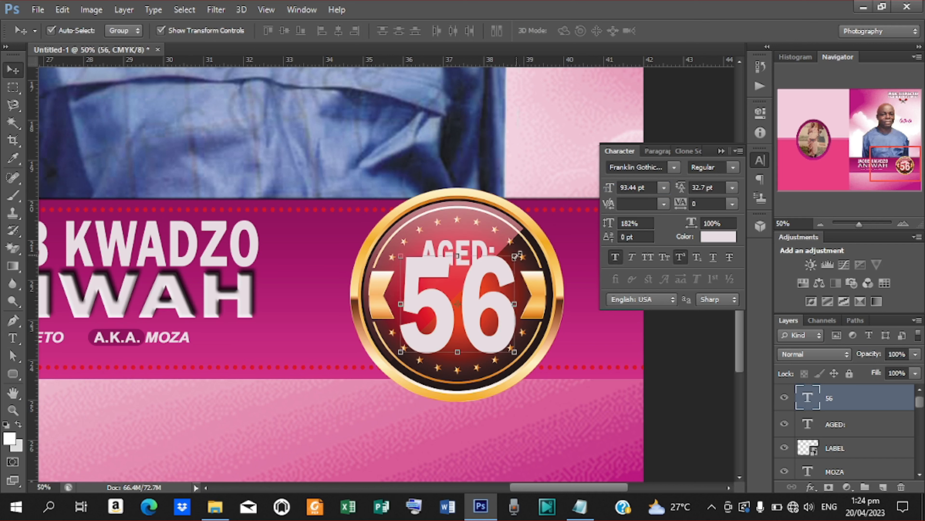
pyautogui.moveTo(515, 256); pyautogui.dragTo(512, 255)
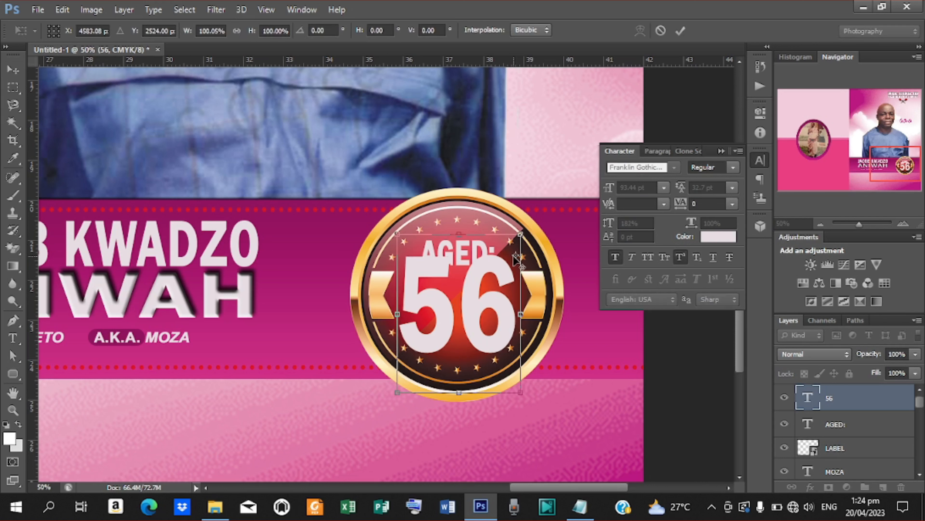
pyautogui.press('Return')
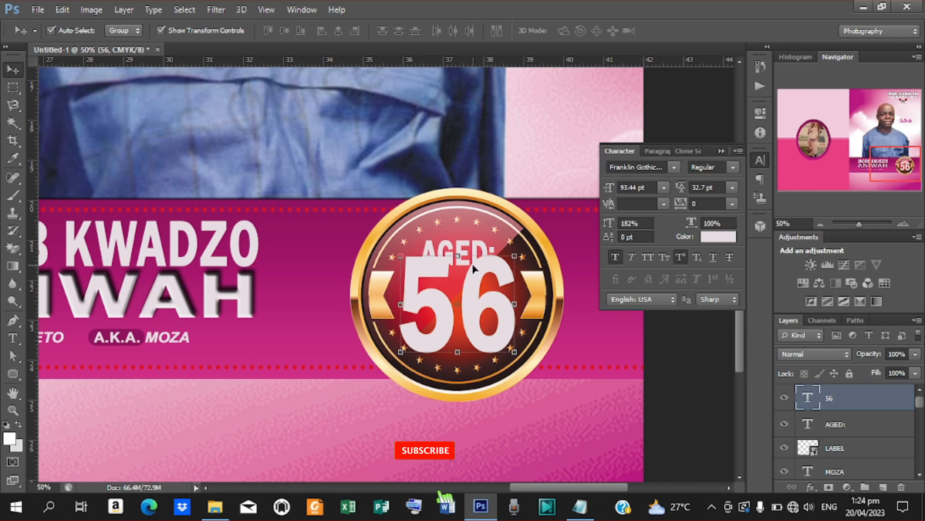
pyautogui.hotkey('ctrl', 't')
pyautogui.moveTo(459, 234); pyautogui.dragTo(458, 253)
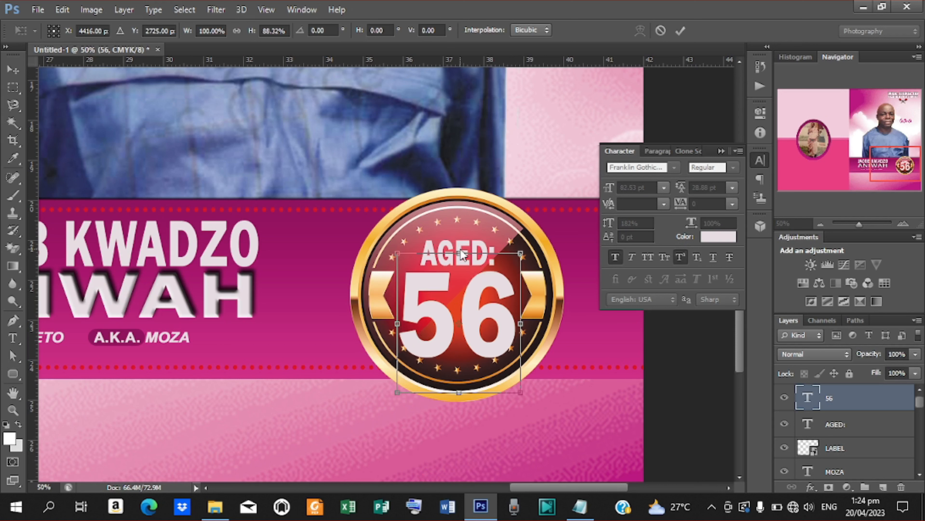
pyautogui.click(679, 30)
pyautogui.hotkey('shift', 'Up')
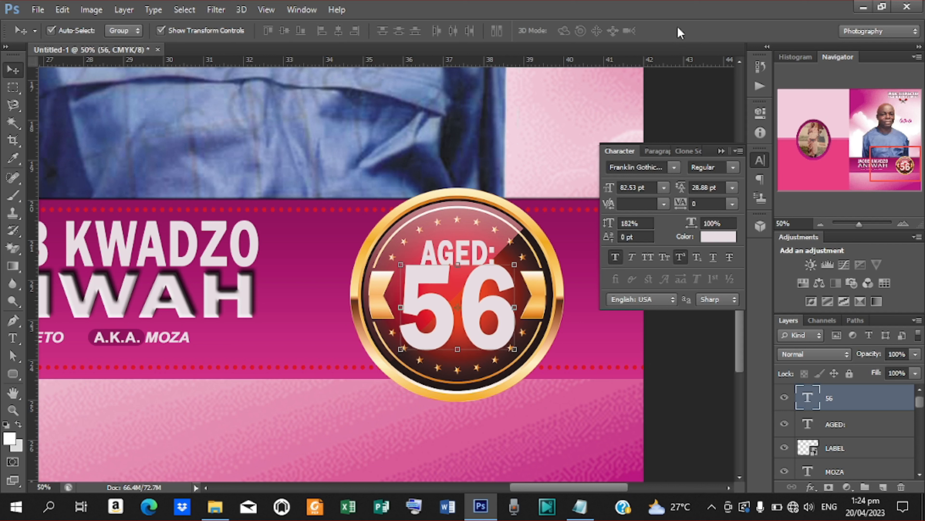
# - Nudge AGED: up inside the badge and start a new text layer below the name band
pyautogui.click(482, 244)
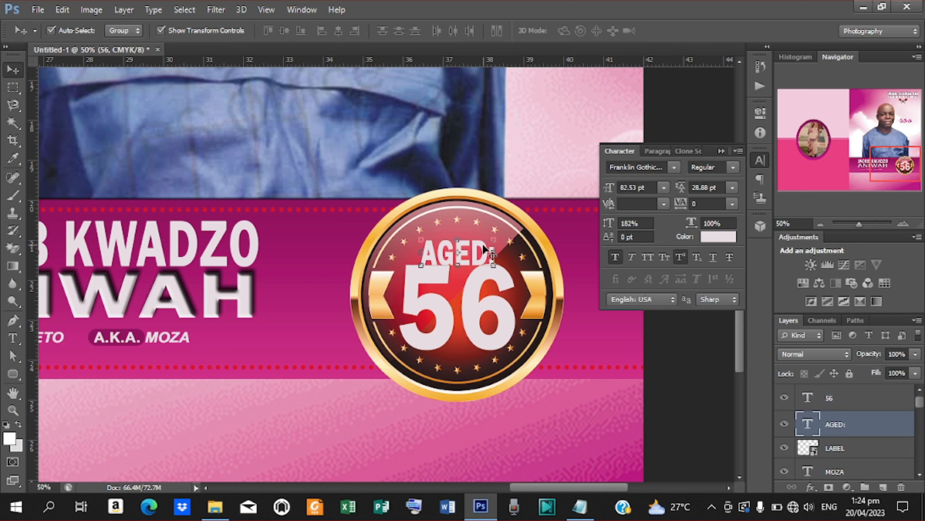
pyautogui.press('Up')
pyautogui.press('Up')
pyautogui.press('Up')
pyautogui.press('Up')
pyautogui.press('Up')
pyautogui.press('Up')
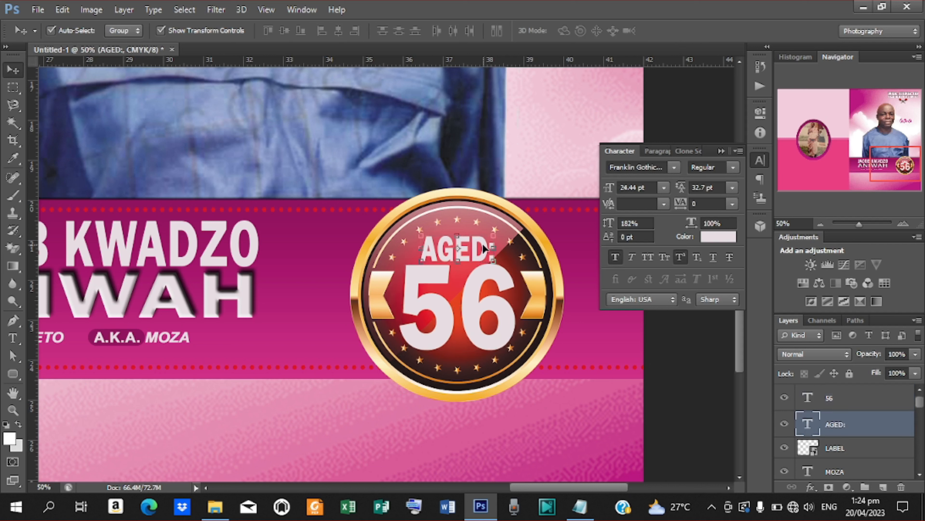
pyautogui.hotkey('ctrl', '-')
pyautogui.hotkey('ctrl', '-')
pyautogui.hotkey('ctrl', '-')
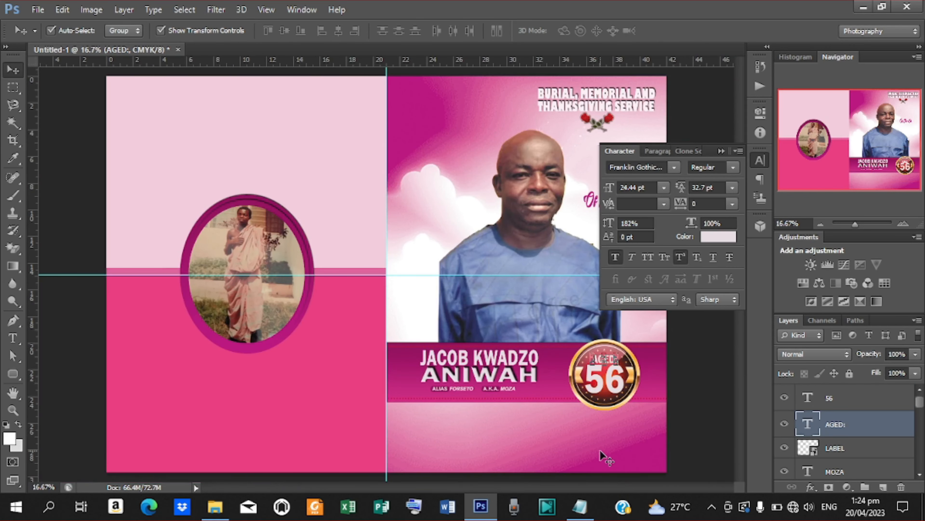
pyautogui.press('t')
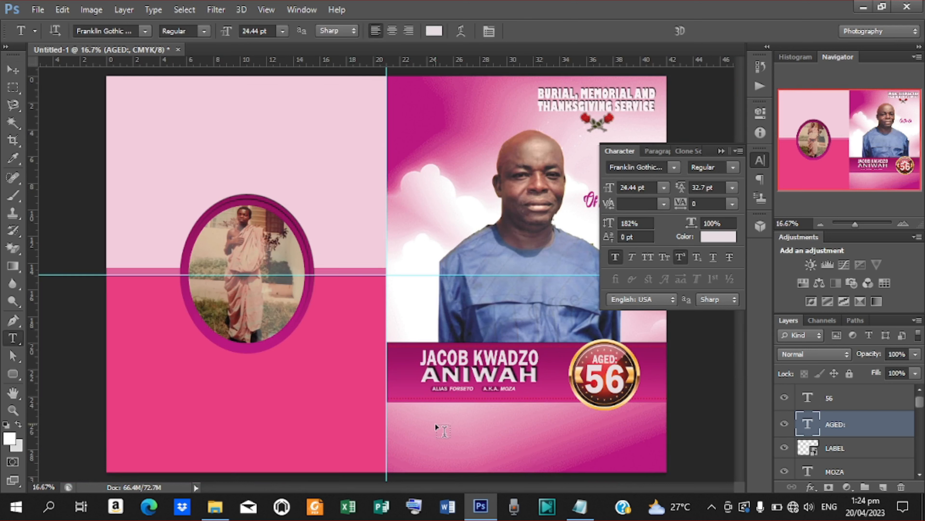
pyautogui.click(444, 430)
# - Copy '5TH' from the burial service line in the notes, then minimize Notepad
pyautogui.click(580, 506)
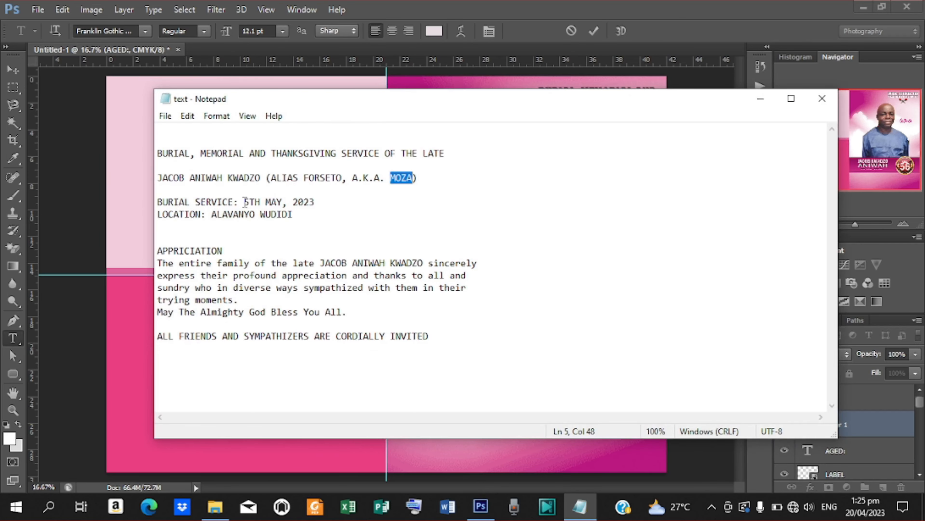
pyautogui.moveTo(244, 201); pyautogui.dragTo(263, 203)
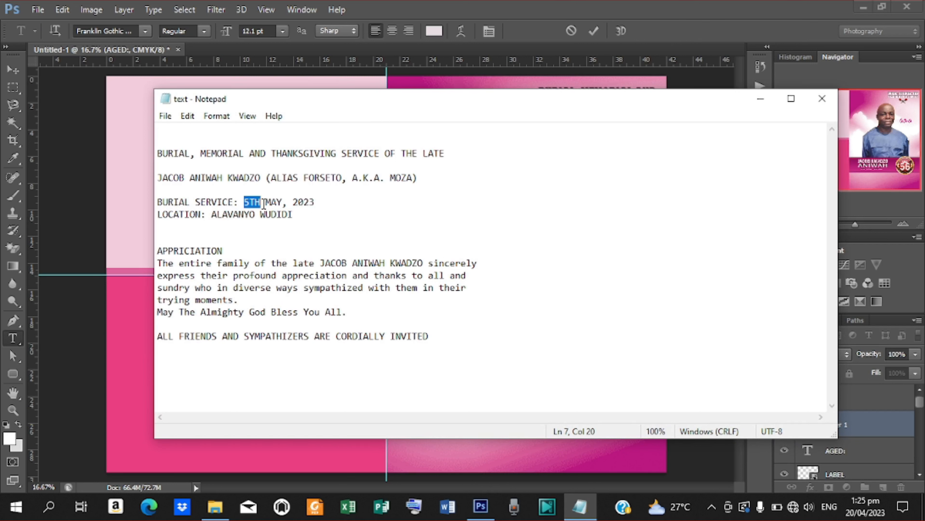
pyautogui.click(760, 98)
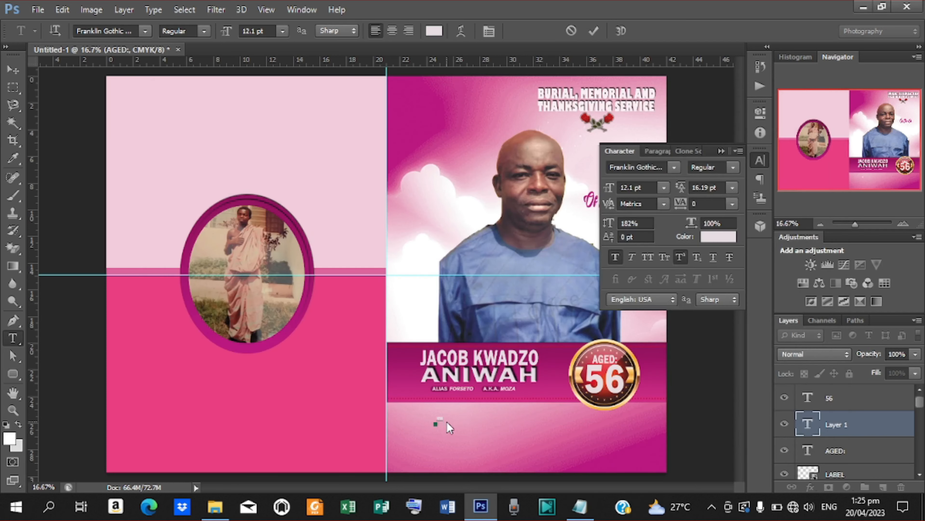
# - Commit the '5TH - 6TH' date text and keep its Regular font style
pyautogui.hotkey('ctrl', '+')
pyautogui.hotkey('ctrl', '+')
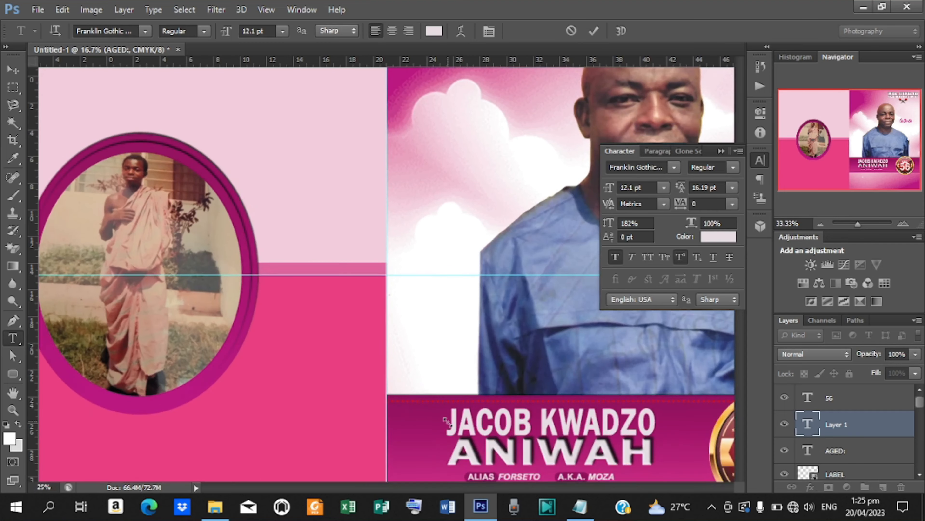
pyautogui.scroll(-5, 735, 383)
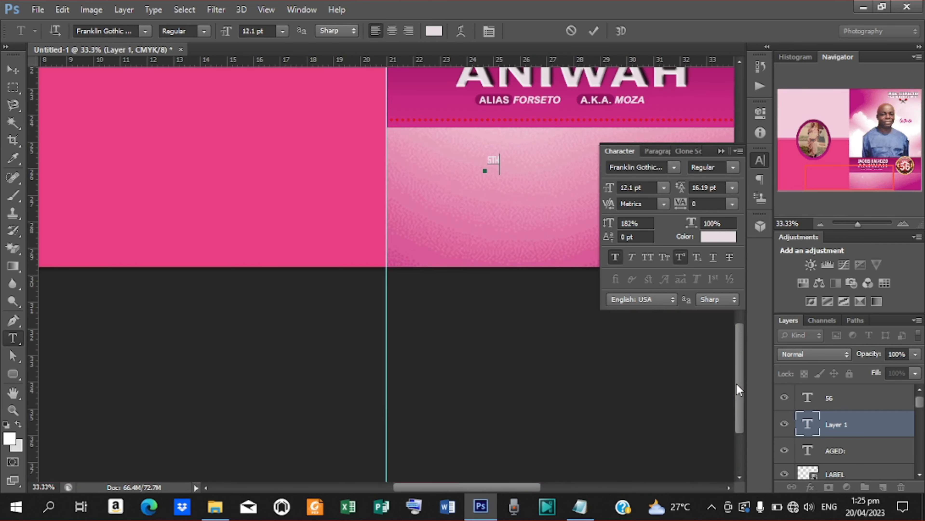
pyautogui.scroll(3, 741, 384)
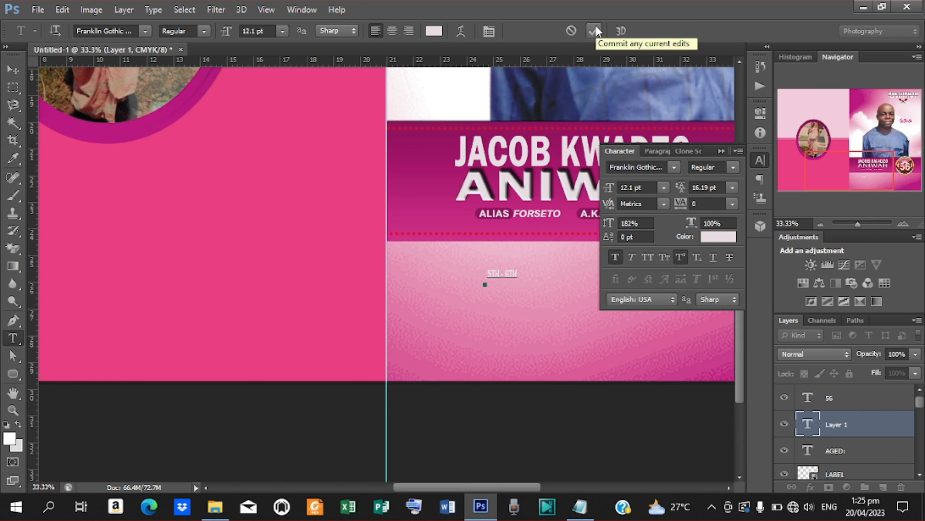
pyautogui.click(594, 35)
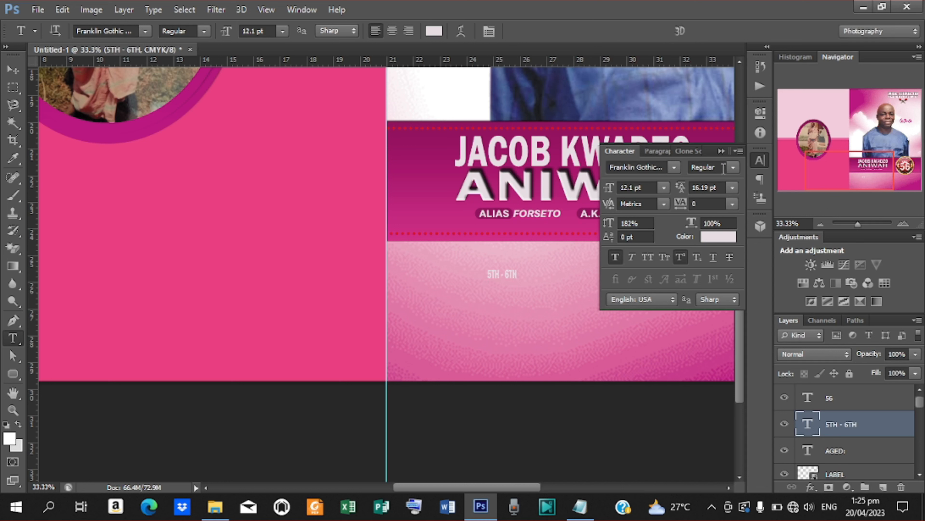
pyautogui.click(730, 167)
pyautogui.click(675, 171)
pyautogui.click(693, 201)
pyautogui.click(731, 168)
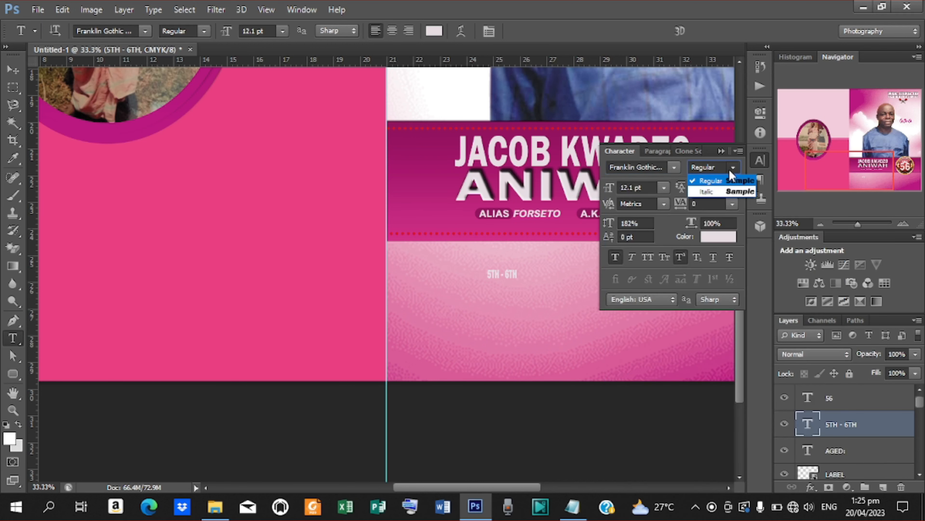
pyautogui.click(675, 165)
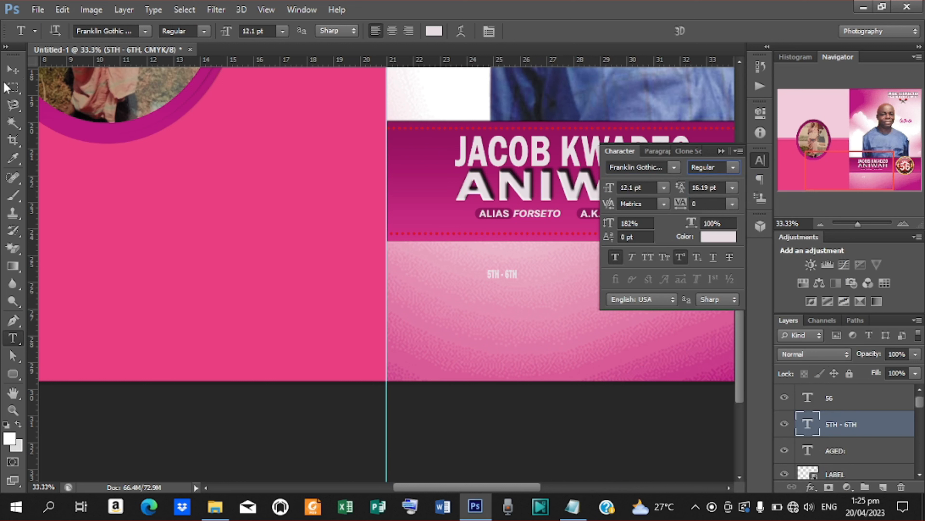
# - Enlarge the 5TH - 6TH line and position it just below the name band
pyautogui.click(11, 72)
pyautogui.moveTo(517, 278); pyautogui.dragTo(588, 303)
pyautogui.moveTo(550, 277); pyautogui.dragTo(574, 290)
pyautogui.hotkey('ctrl', '-')
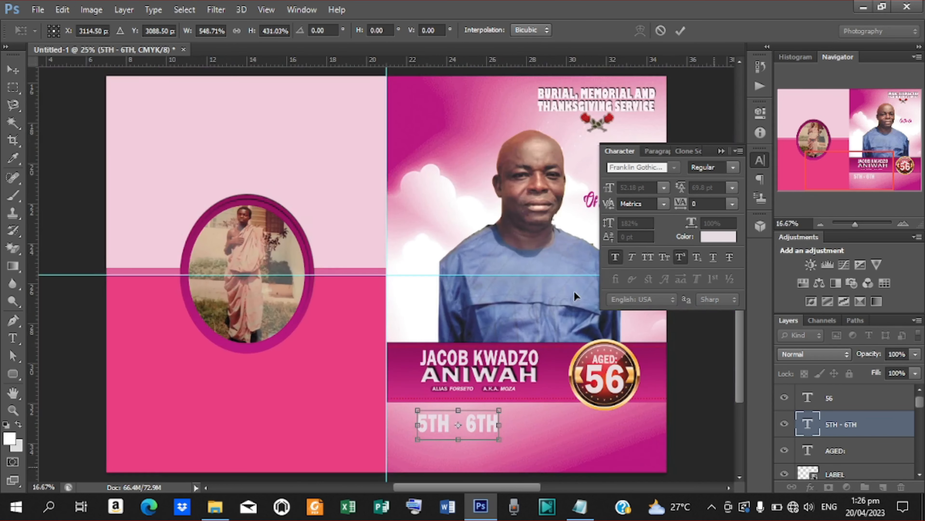
pyautogui.moveTo(479, 425)
pyautogui.mouseDown()
pyautogui.moveTo(497, 424)
pyautogui.moveTo(471, 416)
pyautogui.mouseUp()
pyautogui.press('Return')
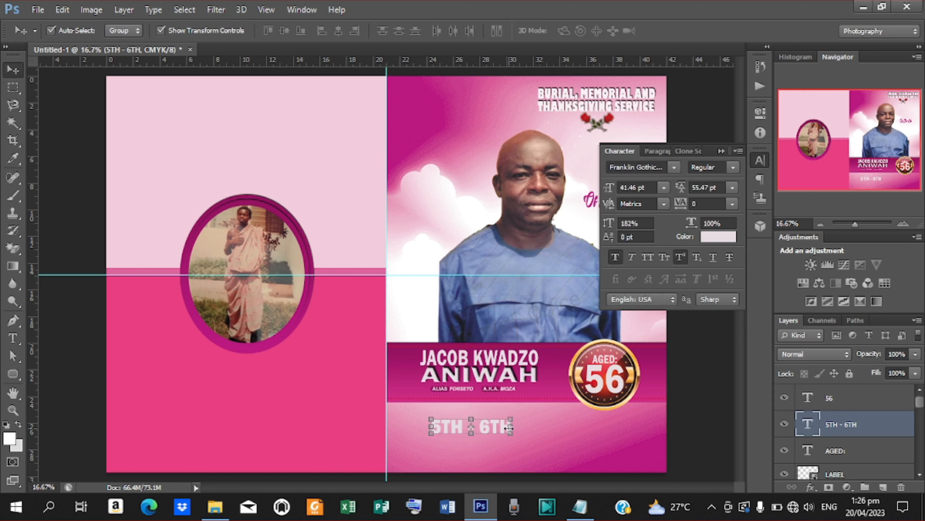
# - Duplicate the date line just beneath it and select the copy's text
pyautogui.hotkey('ctrl', 'j')
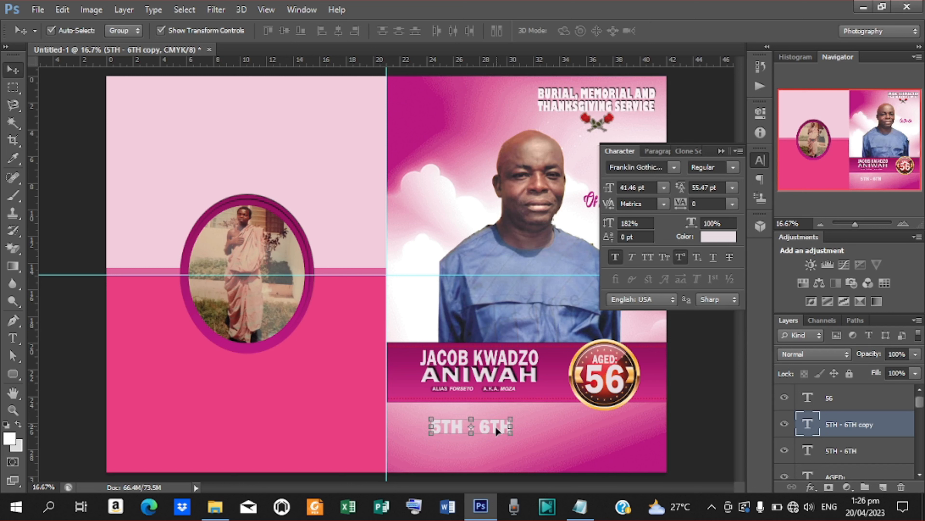
pyautogui.moveTo(496, 424); pyautogui.dragTo(495, 439)
pyautogui.press('t')
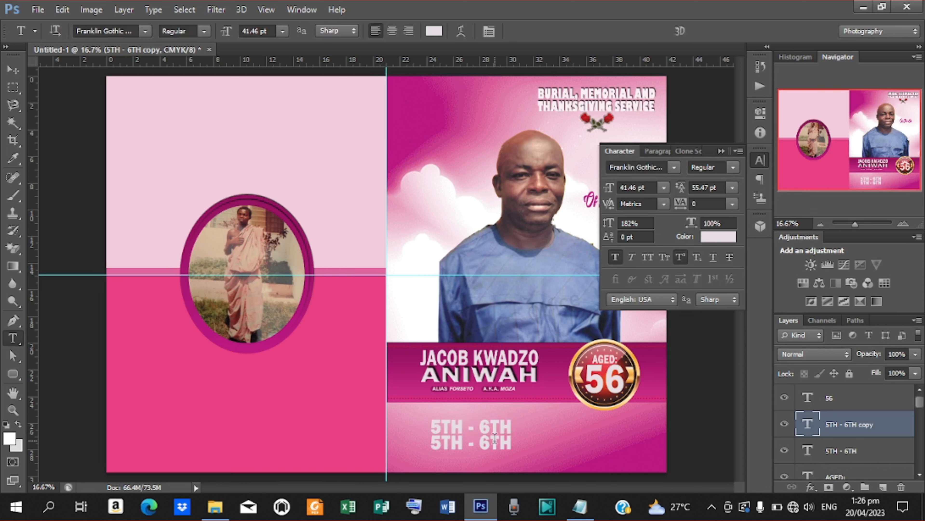
pyautogui.moveTo(433, 439); pyautogui.dragTo(584, 465)
# - Copy 'MAY, 2023' from the notes and paste it over the duplicated date line
pyautogui.click(579, 505)
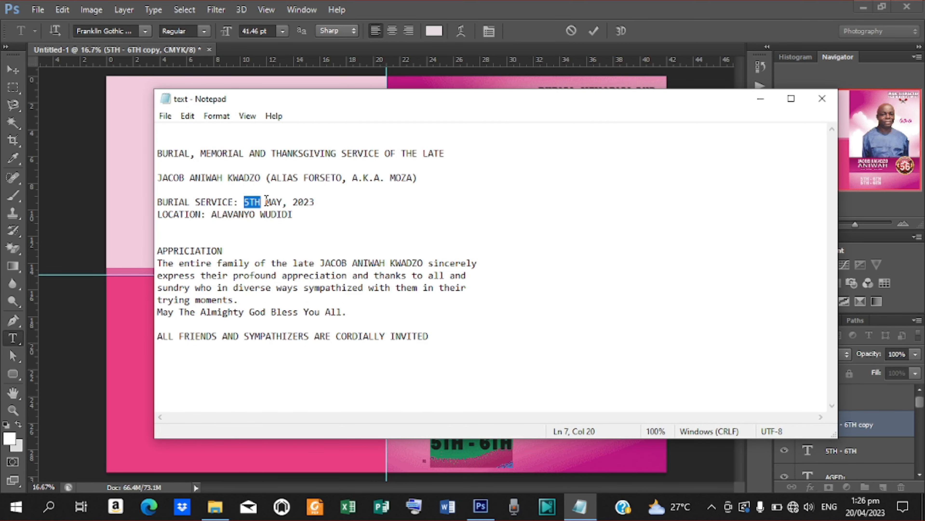
pyautogui.moveTo(266, 200); pyautogui.dragTo(321, 199)
pyautogui.hotkey('ctrl', 'c')
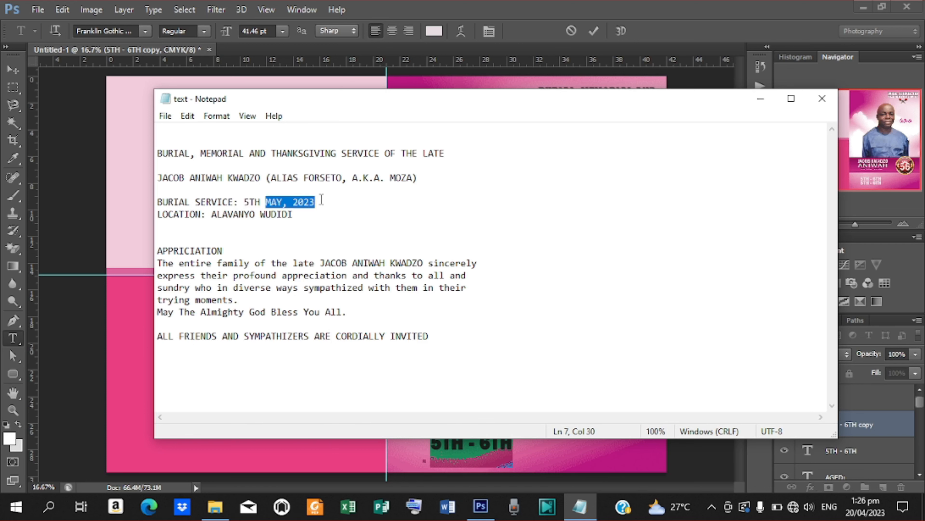
pyautogui.click(760, 98)
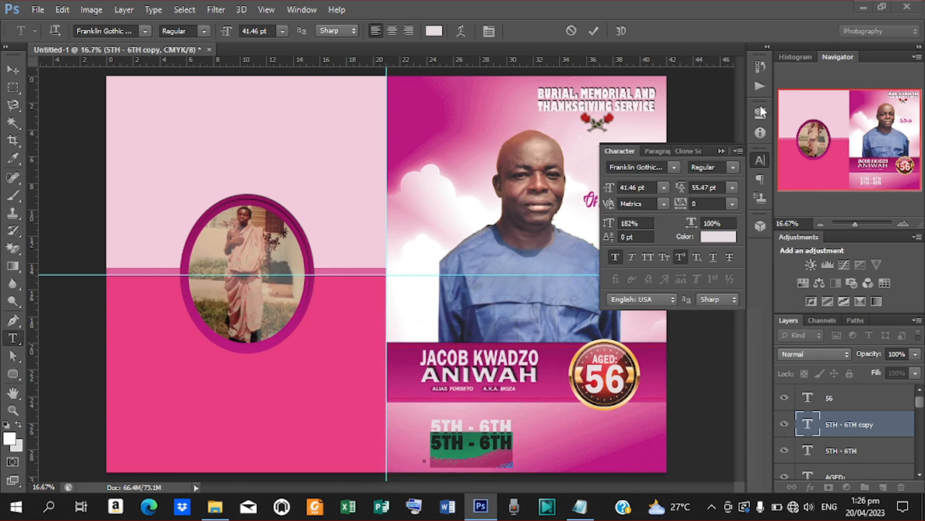
pyautogui.hotkey('ctrl', 'v')
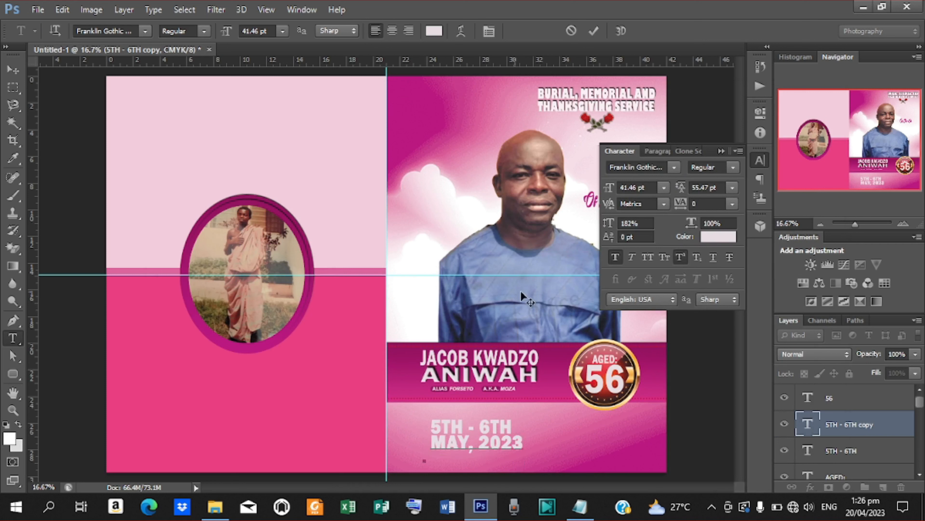
pyautogui.click(592, 29)
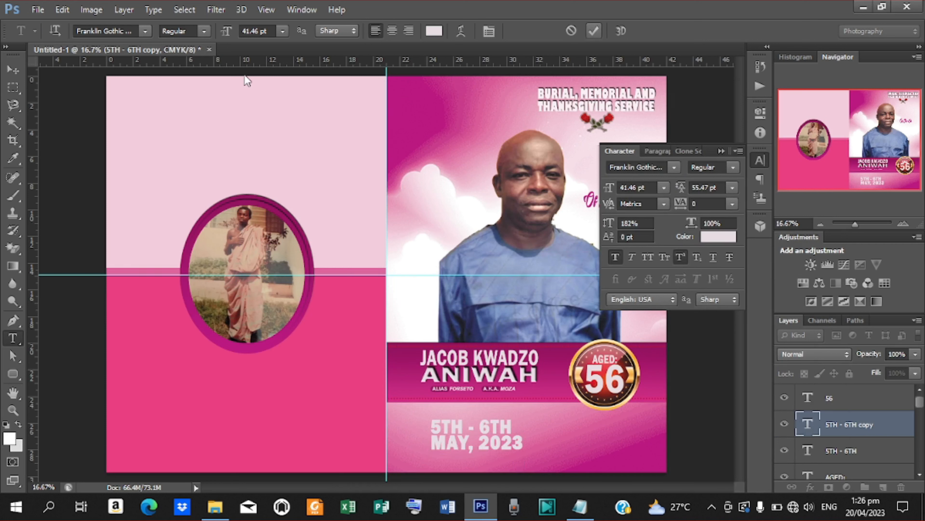
# - Narrow MAY, 2023 to about 88.5% width so it sits under 5TH - 6TH
pyautogui.click(13, 69)
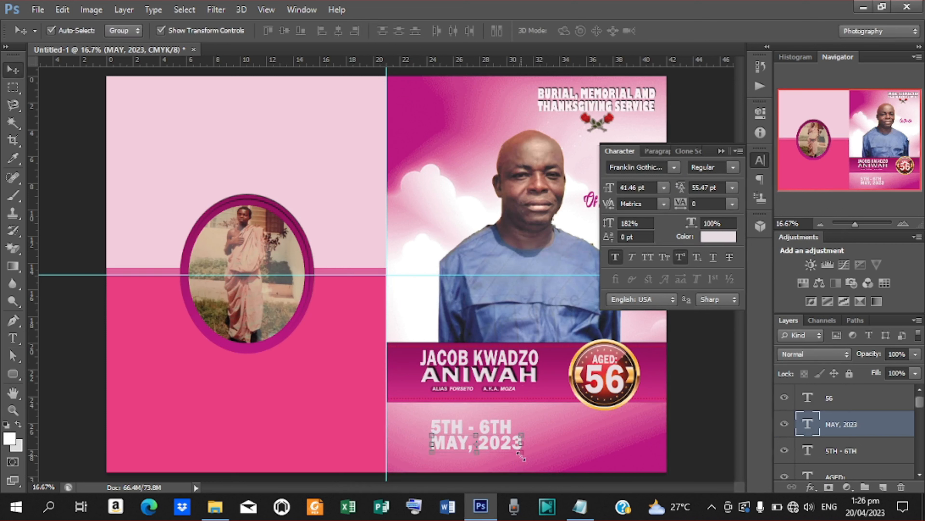
pyautogui.moveTo(520, 442); pyautogui.dragTo(511, 442)
pyautogui.press('Right')
pyautogui.press('Right')
pyautogui.press('Right')
pyautogui.press('Right')
pyautogui.press('Right')
pyautogui.press('Right')
pyautogui.press('Left')
pyautogui.press('Left')
pyautogui.press('Left')
pyautogui.press('Left')
pyautogui.press('Left')
pyautogui.press('Left')
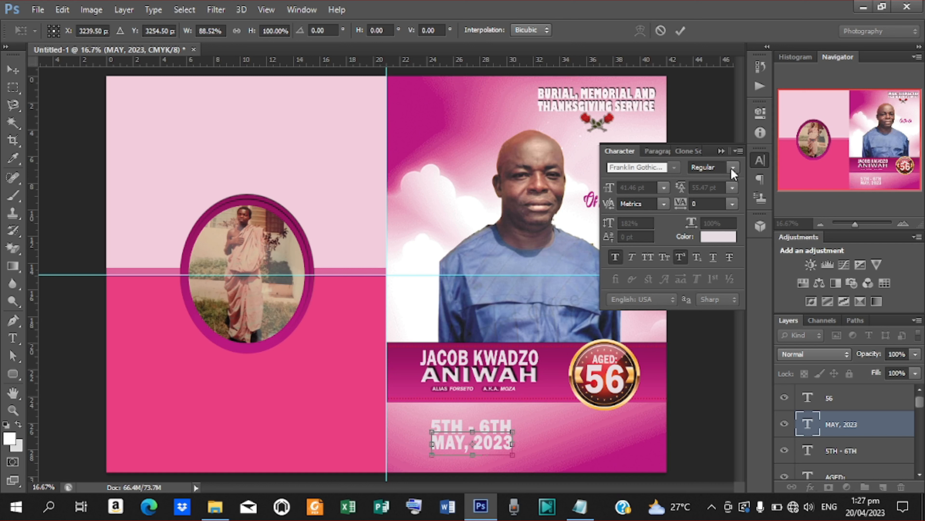
# - Commit the 88.52% width resize of the MAY, 2023 date line
pyautogui.click(680, 31)
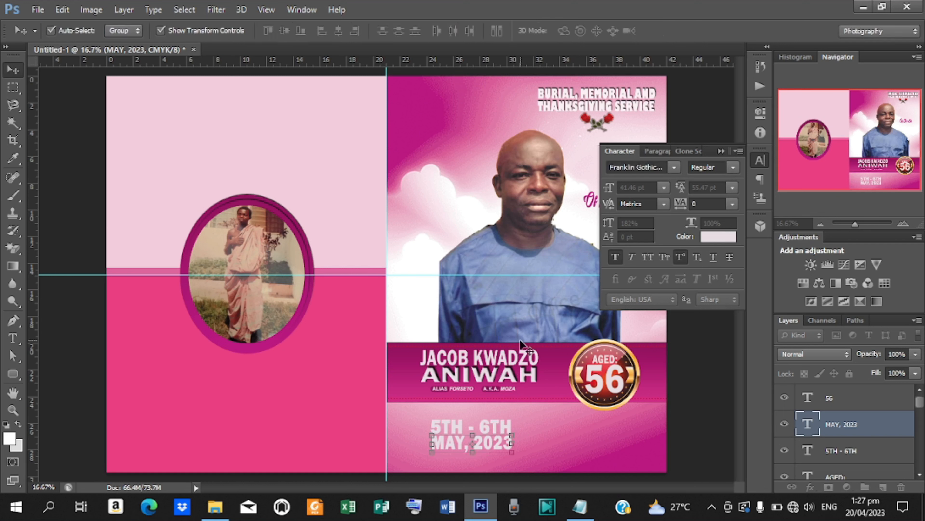
# - Add a Gradient Overlay to MAY, 2023 and set its left stop to the frame's purple
pyautogui.click(811, 488)
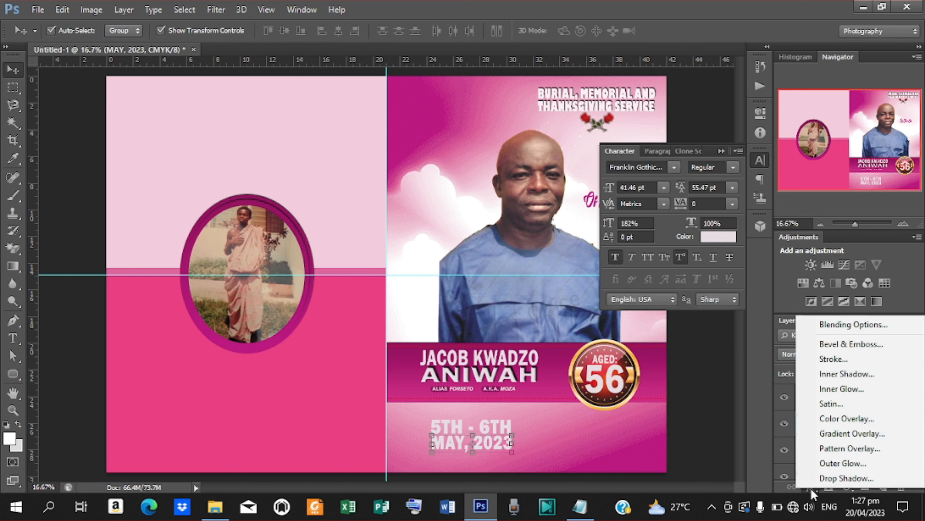
pyautogui.click(842, 434)
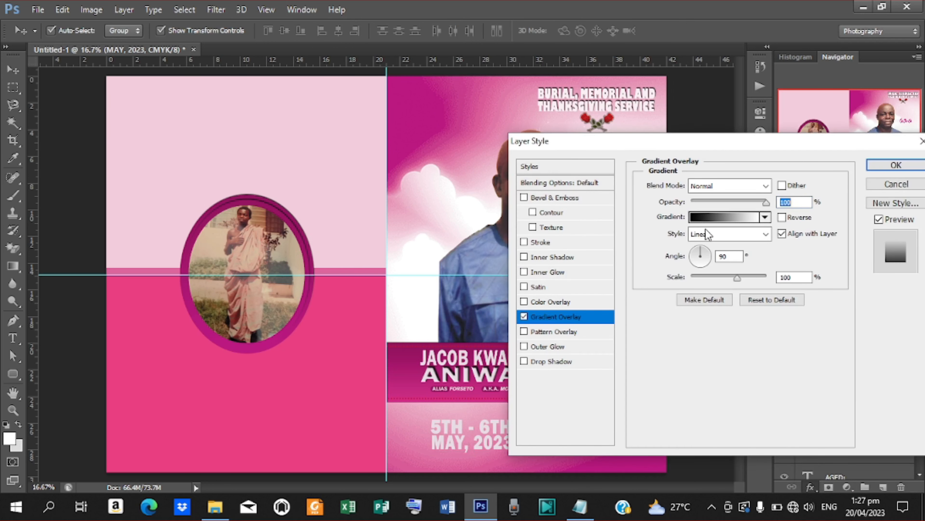
pyautogui.click(694, 219)
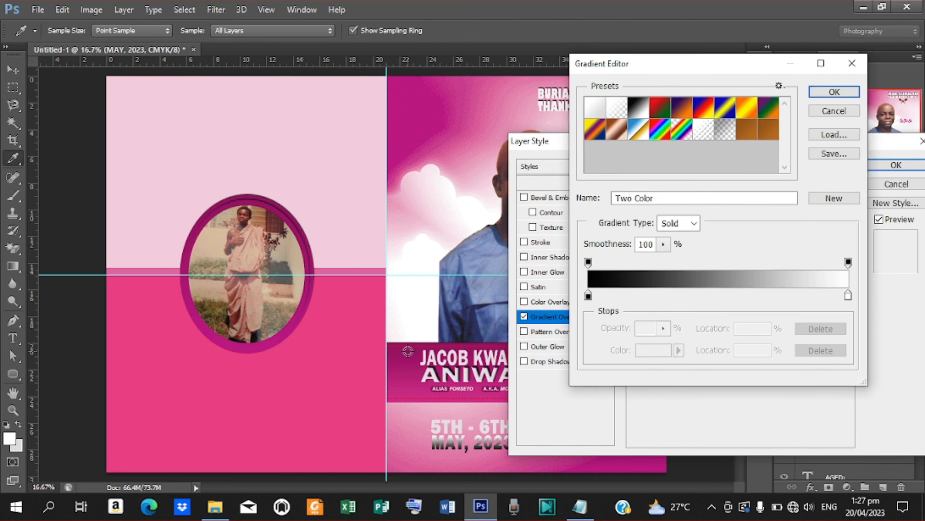
pyautogui.click(588, 295)
pyautogui.doubleClick(588, 296)
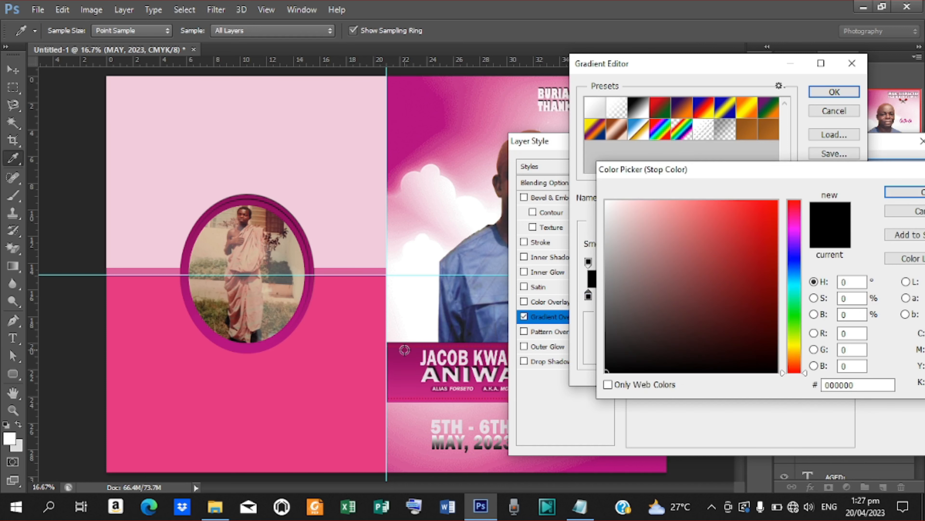
pyautogui.click(405, 350)
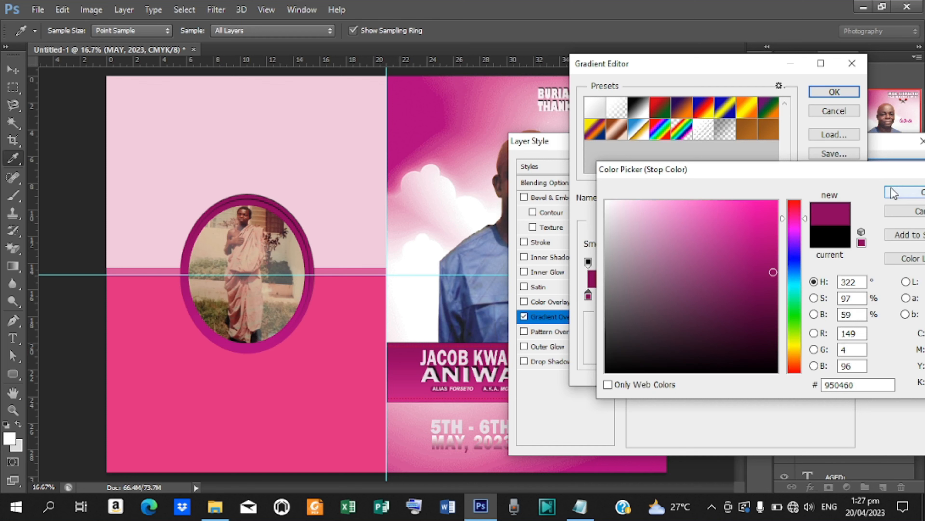
pyautogui.click(894, 191)
# - Set the right gradient stop to the oval frame's purple too and apply the overlay
pyautogui.click(848, 294)
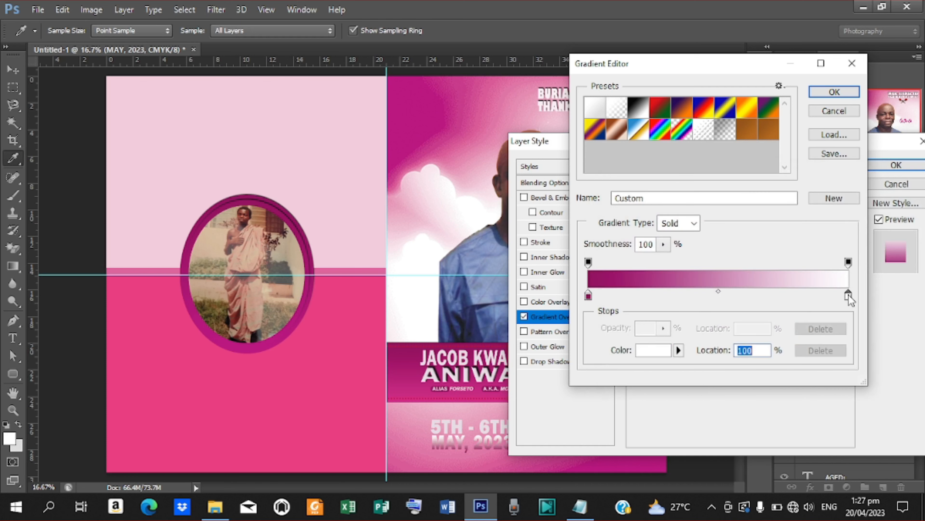
pyautogui.doubleClick(848, 294)
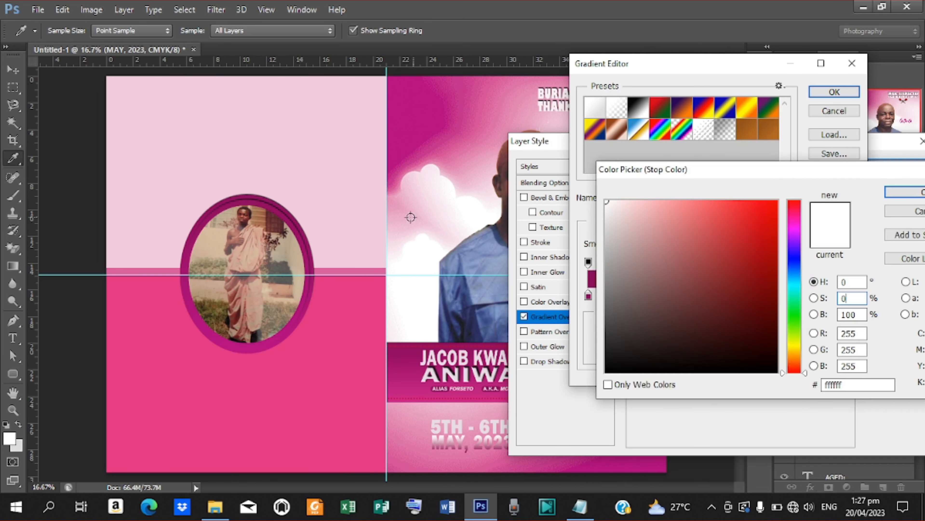
pyautogui.click(300, 231)
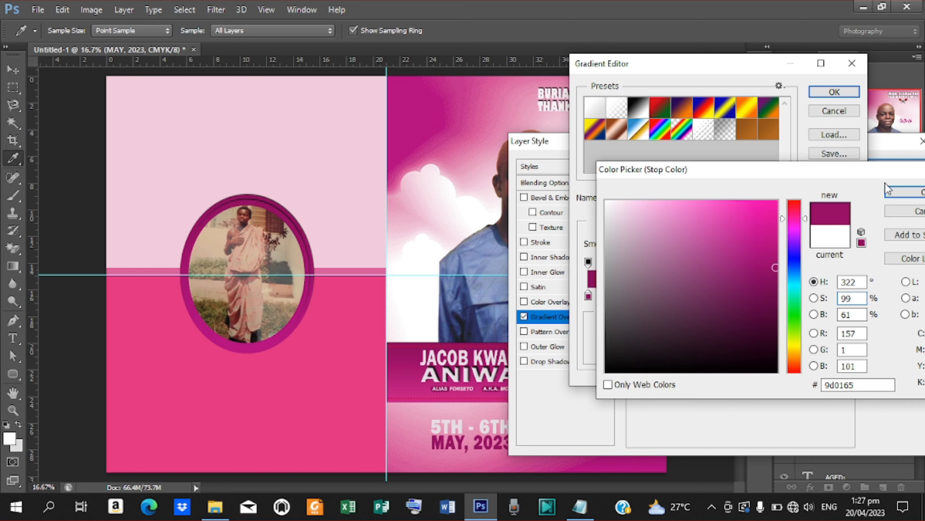
pyautogui.click(898, 197)
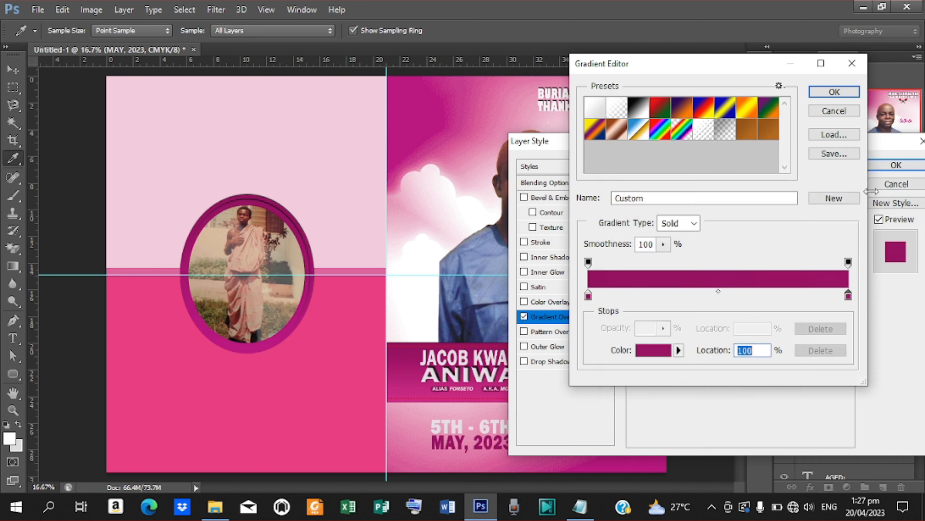
pyautogui.click(834, 92)
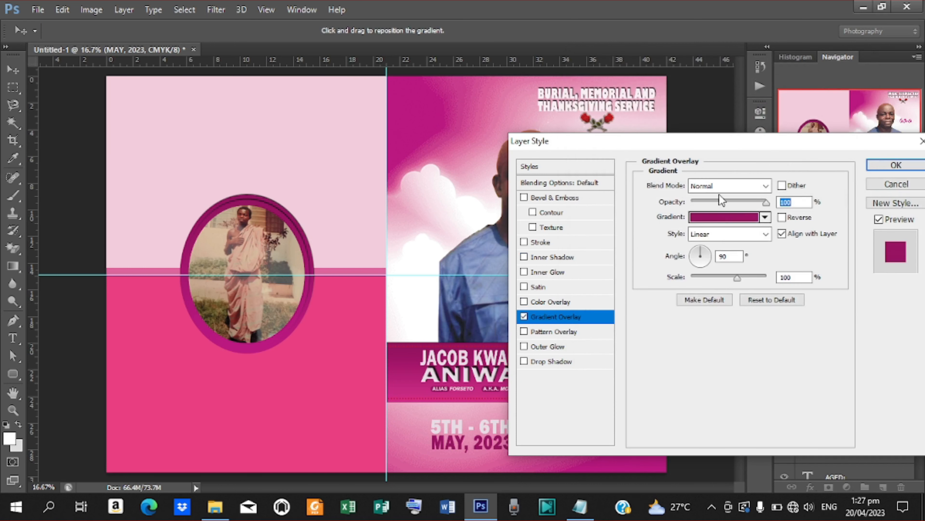
pyautogui.click(889, 165)
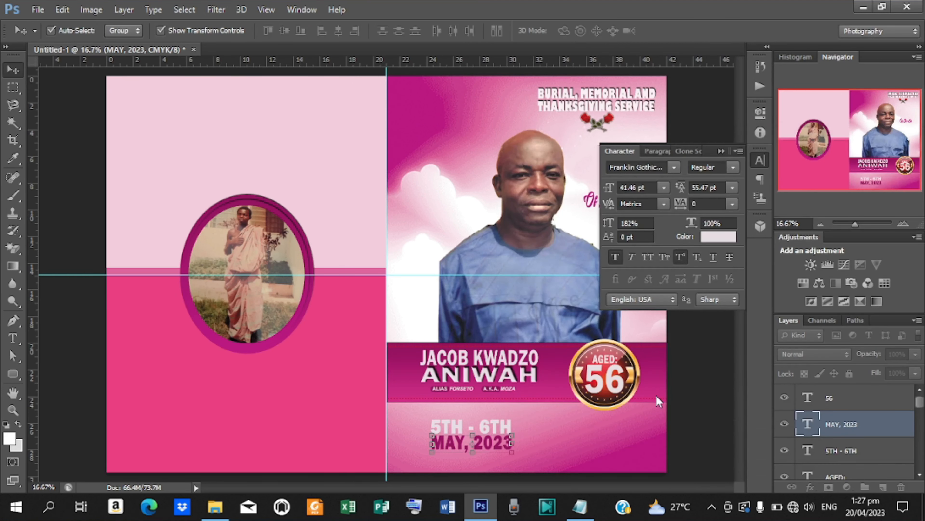
pyautogui.click(689, 430)
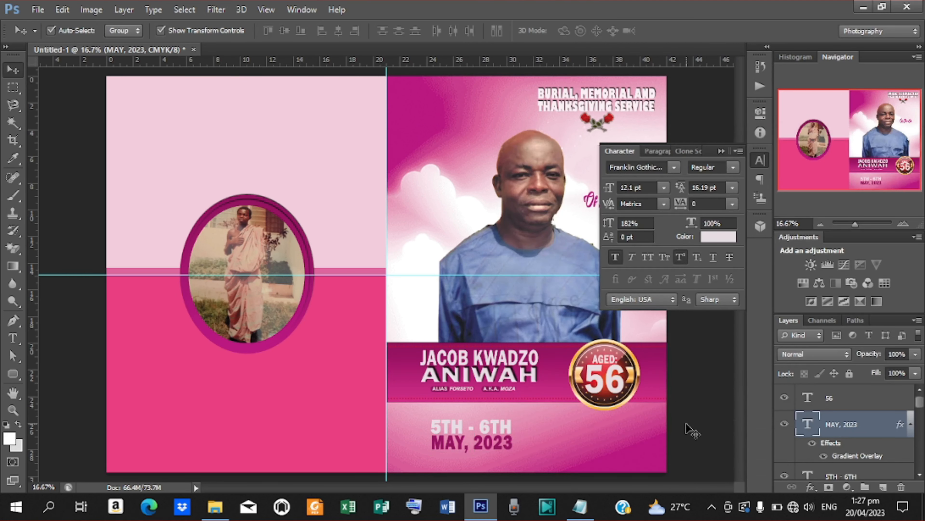
# - Give the 5TH - 6TH line a drop shadow with 90° angle and spread 6
pyautogui.click(508, 424)
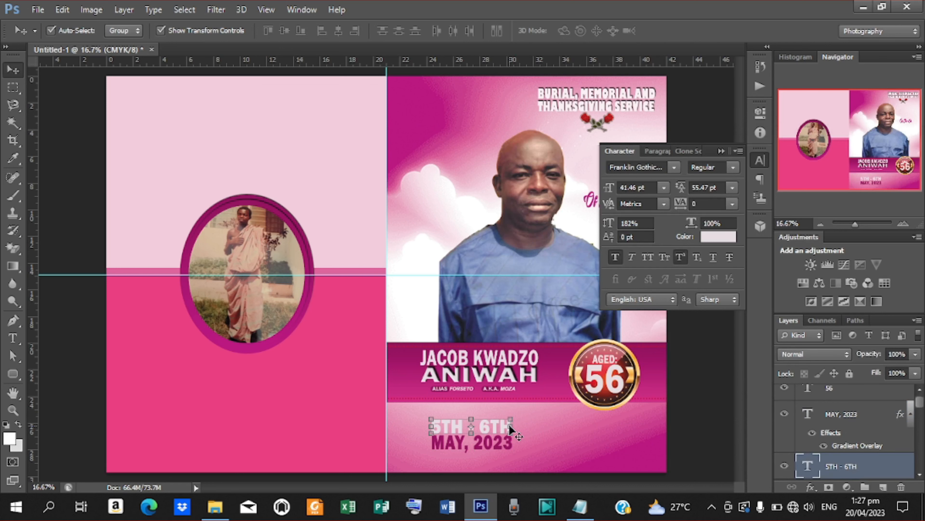
pyautogui.click(811, 488)
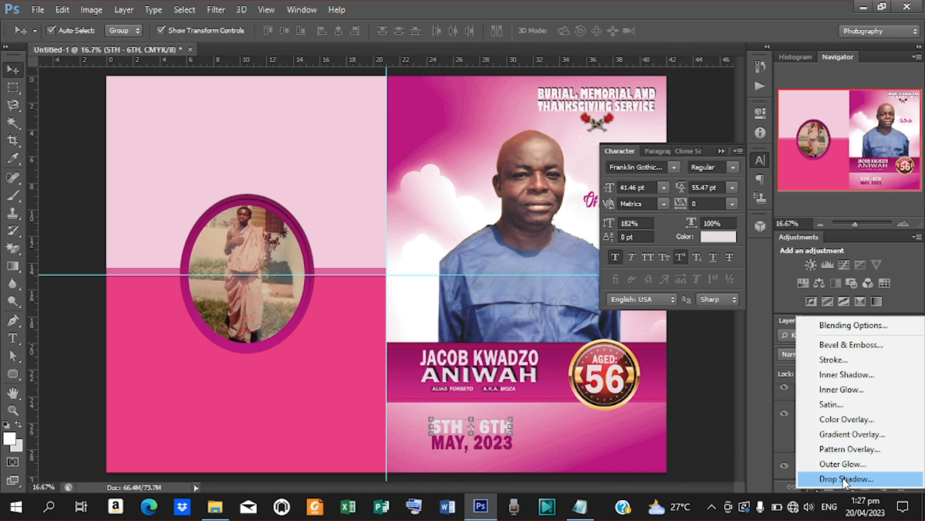
pyautogui.click(843, 478)
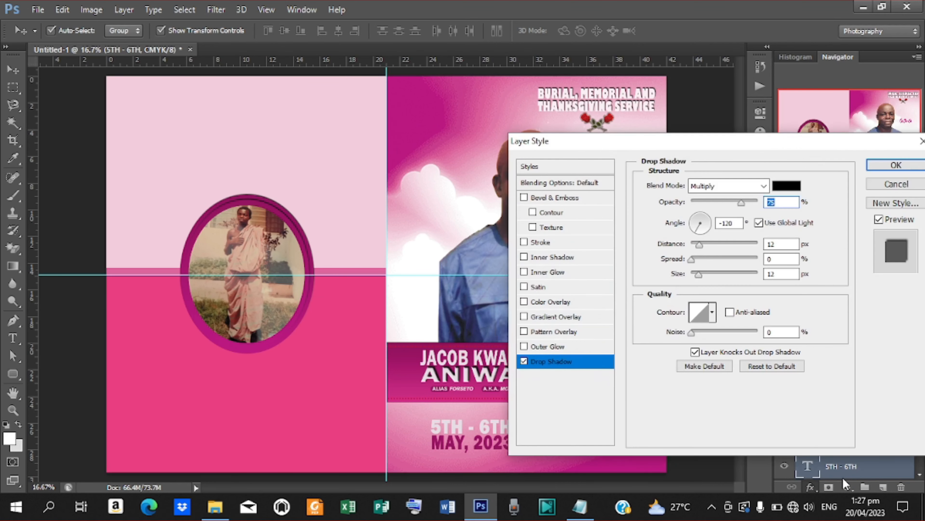
pyautogui.doubleClick(728, 223)
pyautogui.write('90')
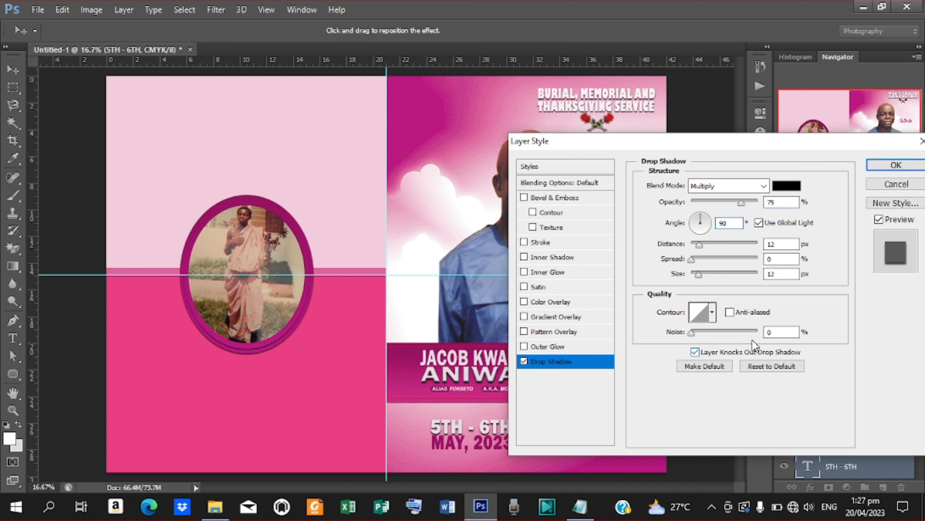
pyautogui.write('6')
pyautogui.click(894, 164)
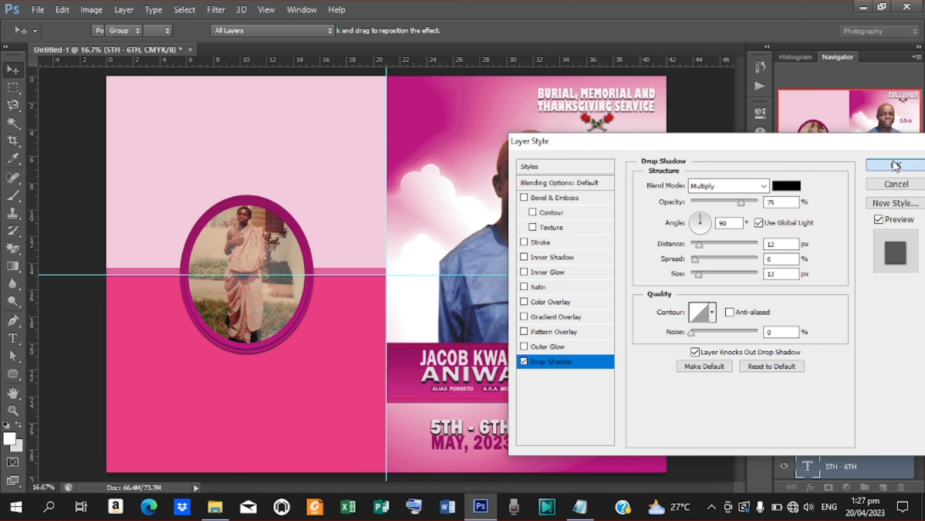
pyautogui.click(690, 394)
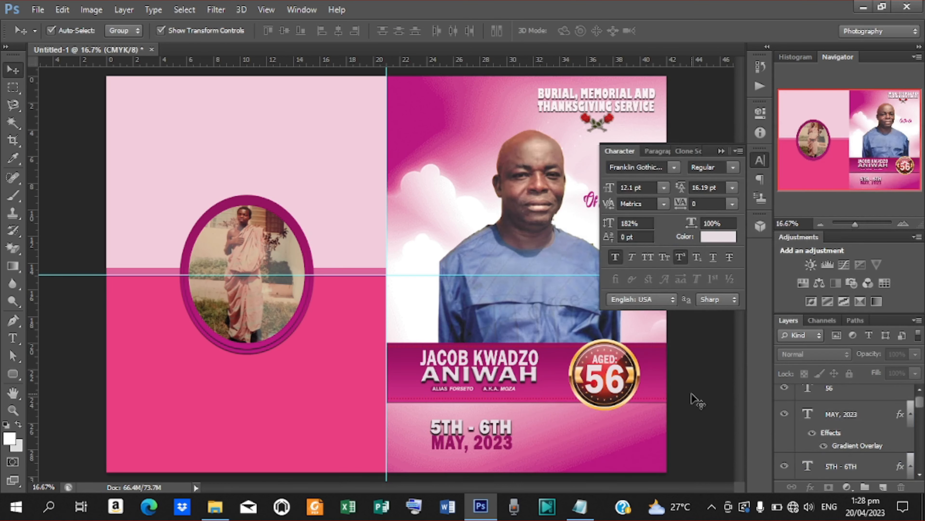
# - Select the MAY, 2023 and 5TH - 6TH text layers together
pyautogui.click(490, 426)
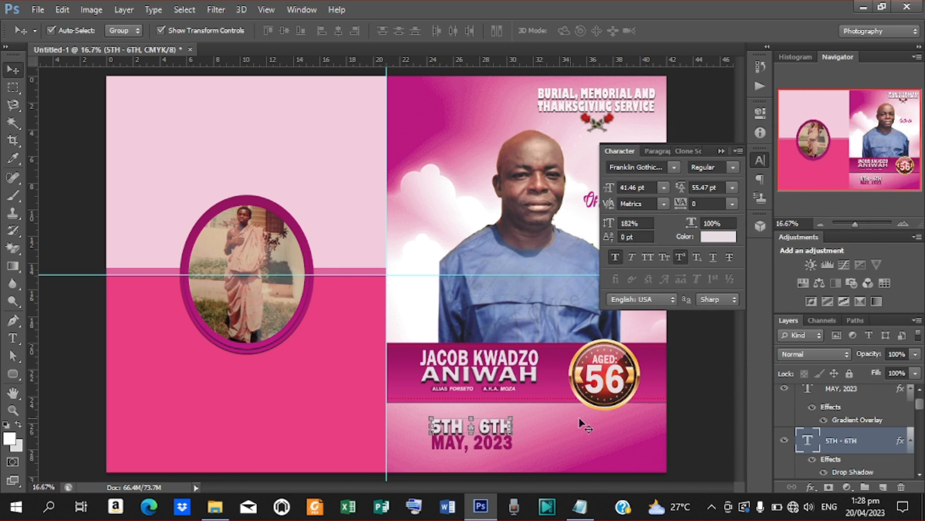
pyautogui.click(690, 427)
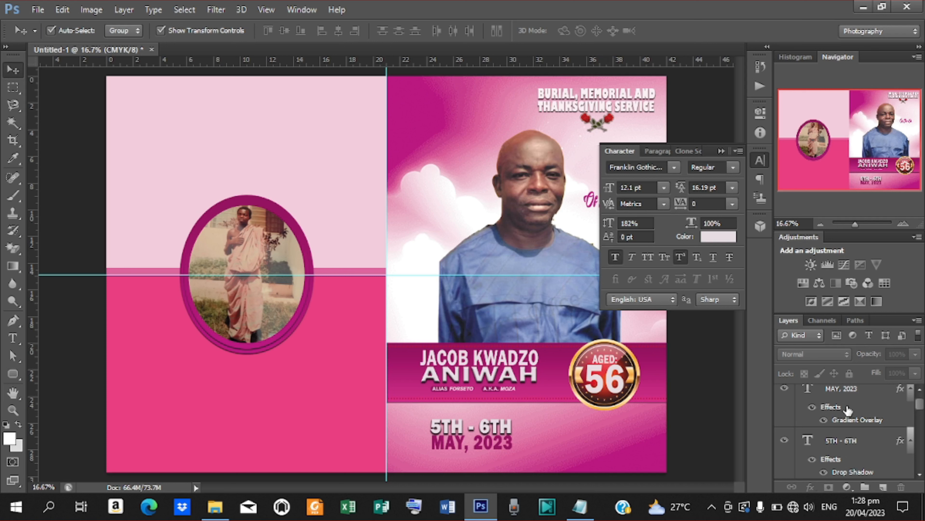
pyautogui.click(845, 389)
pyautogui.keyDown('shift'); pyautogui.click(842, 452); pyautogui.keyUp('shift')
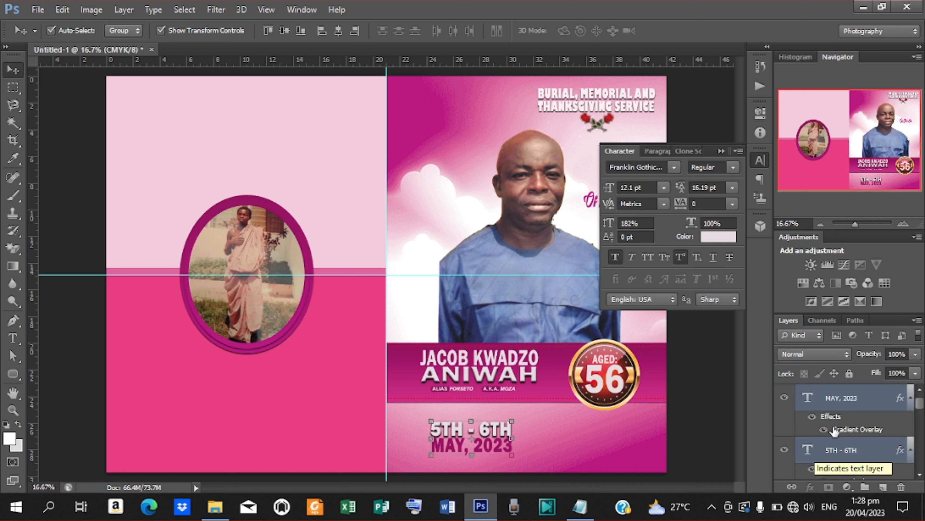
# - Duplicate MAY, 2023 beside the dates and replace its text with the burial location from the notes
pyautogui.click(842, 402)
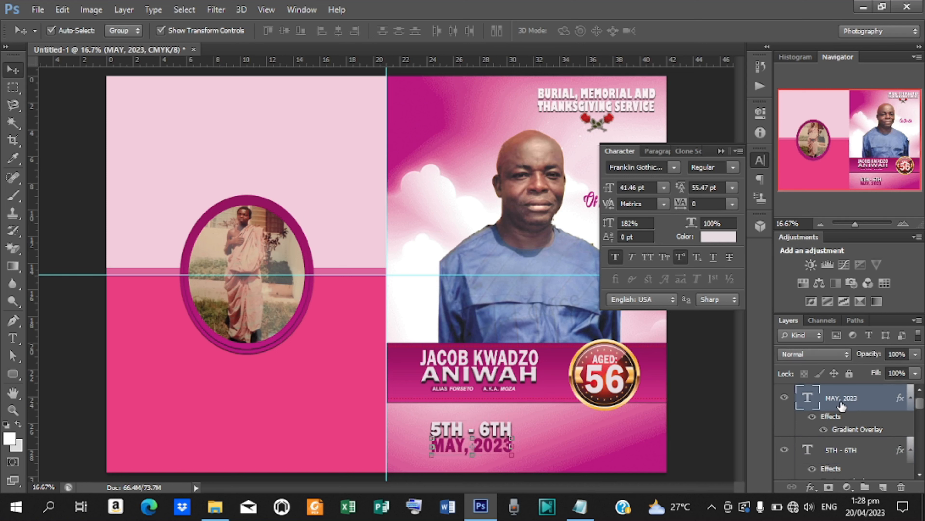
pyautogui.hotkey('ctrl', 'j')
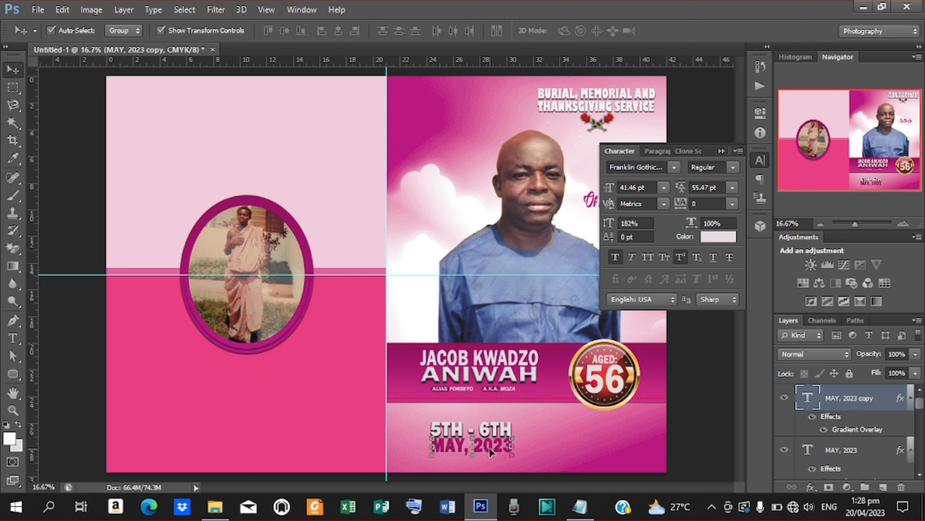
pyautogui.moveTo(491, 452); pyautogui.dragTo(619, 437)
pyautogui.press('t')
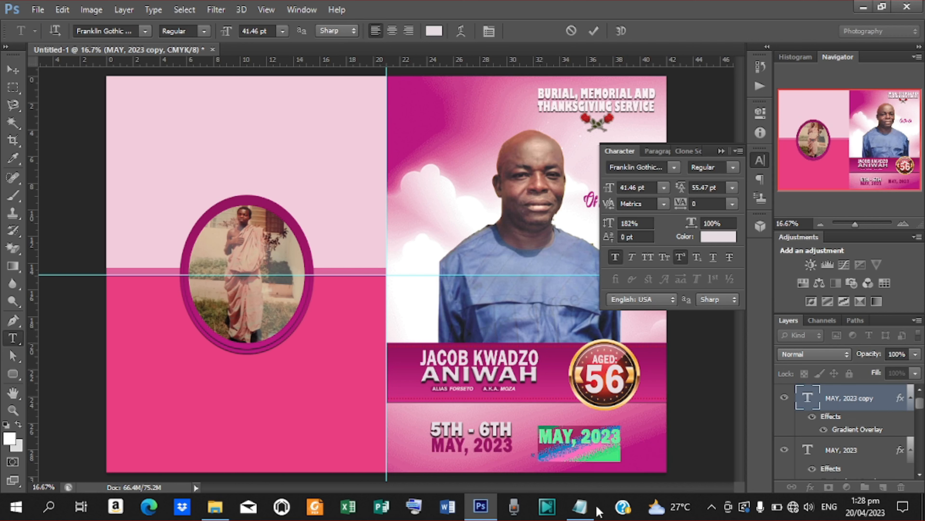
pyautogui.click(580, 506)
pyautogui.moveTo(291, 215); pyautogui.dragTo(212, 216)
pyautogui.hotkey('ctrl', 'c')
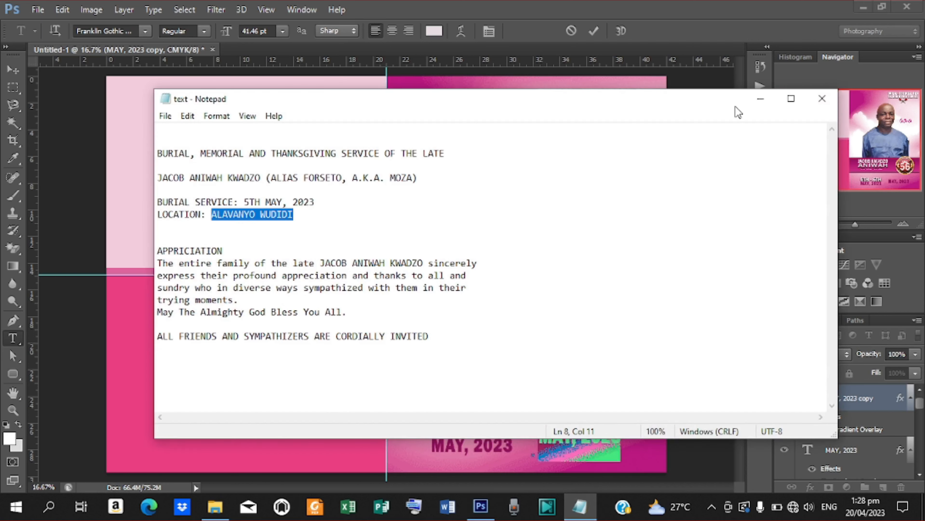
pyautogui.click(760, 98)
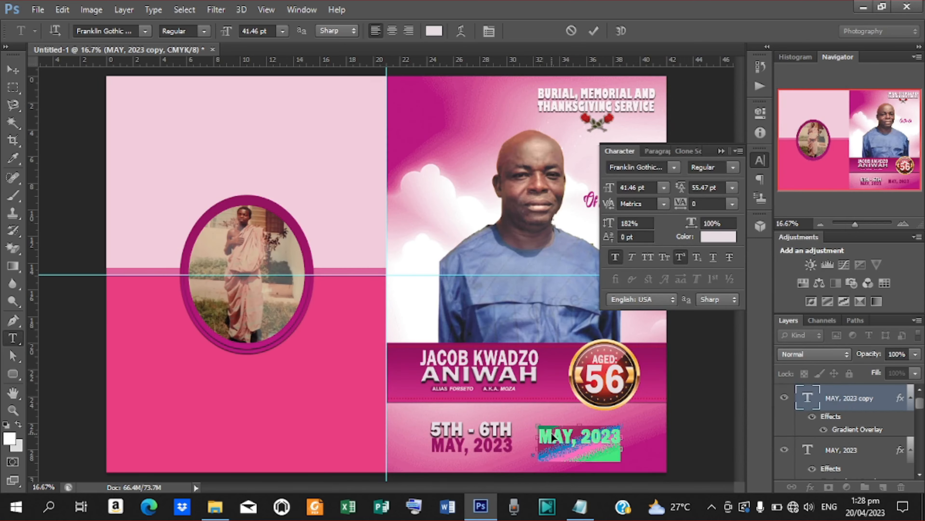
pyautogui.hotkey('ctrl', 'v')
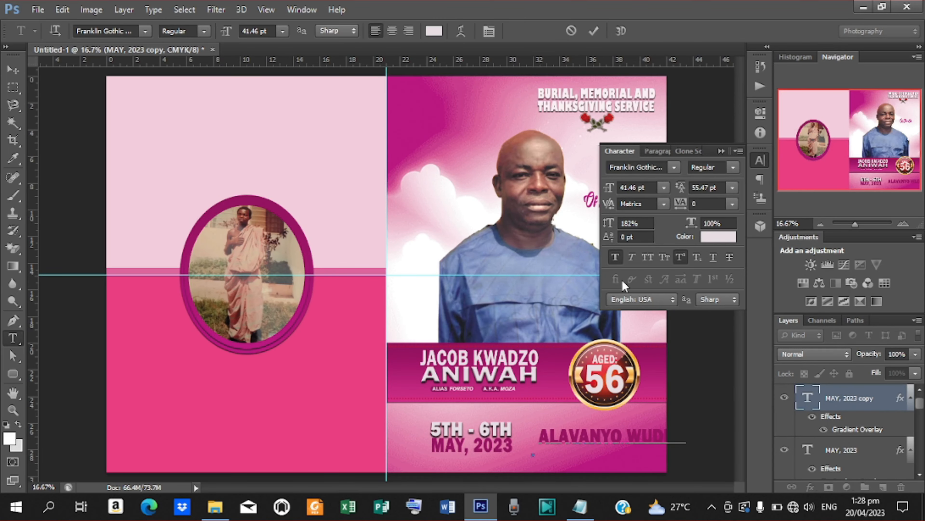
pyautogui.click(593, 32)
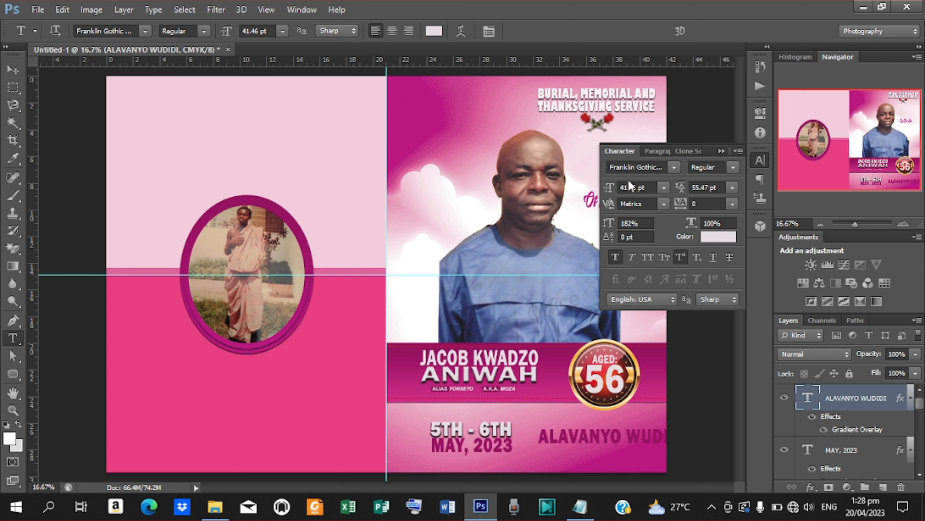
# - Shrink ALAVANYO WUDIDI to 22.46 pt and shift it slightly right and up
pyautogui.moveTo(612, 190); pyautogui.dragTo(607, 193)
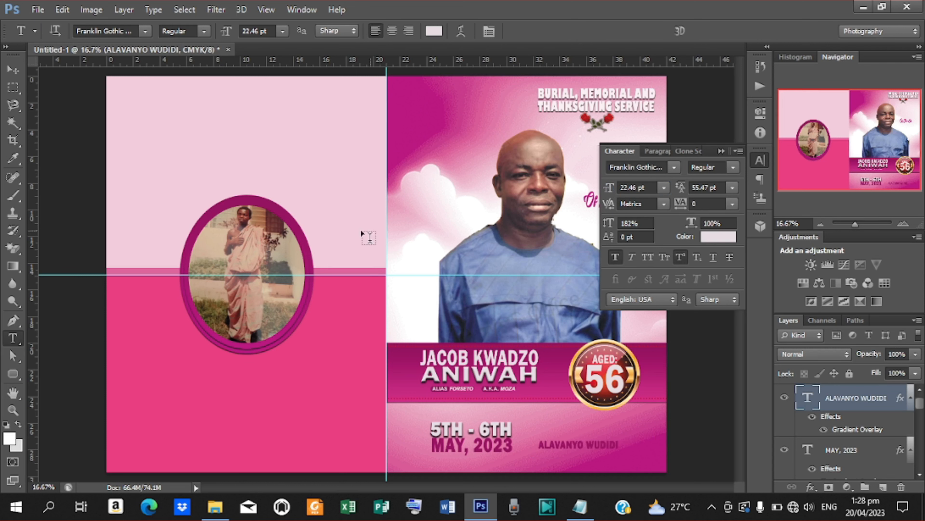
pyautogui.click(12, 70)
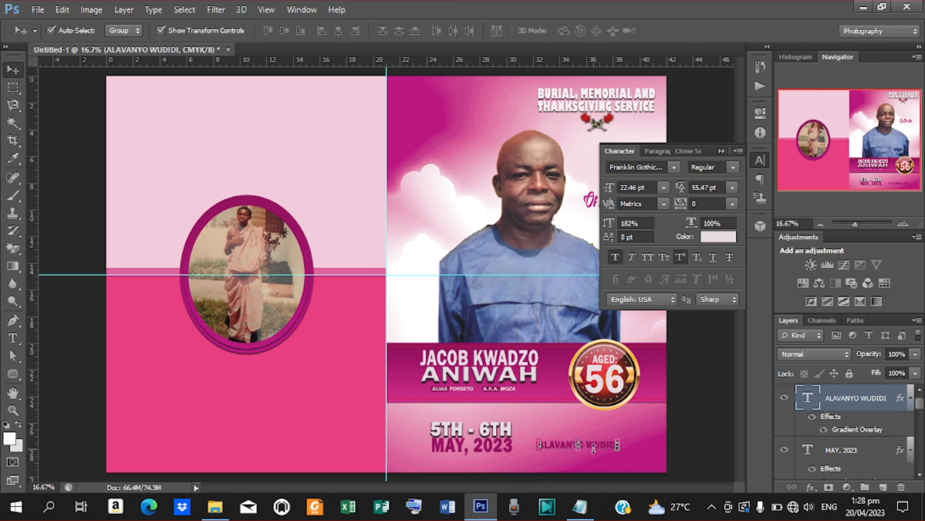
pyautogui.moveTo(592, 444); pyautogui.dragTo(606, 439)
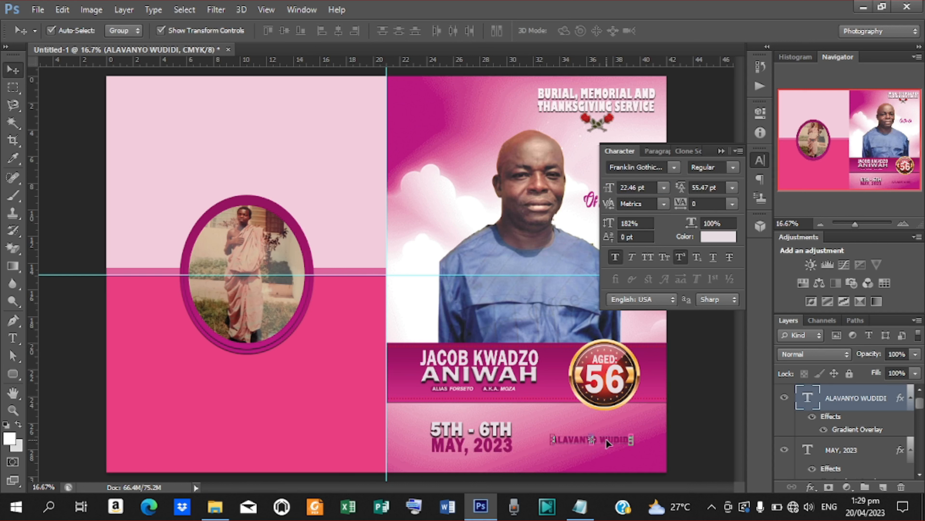
pyautogui.press('t')
pyautogui.click(554, 439)
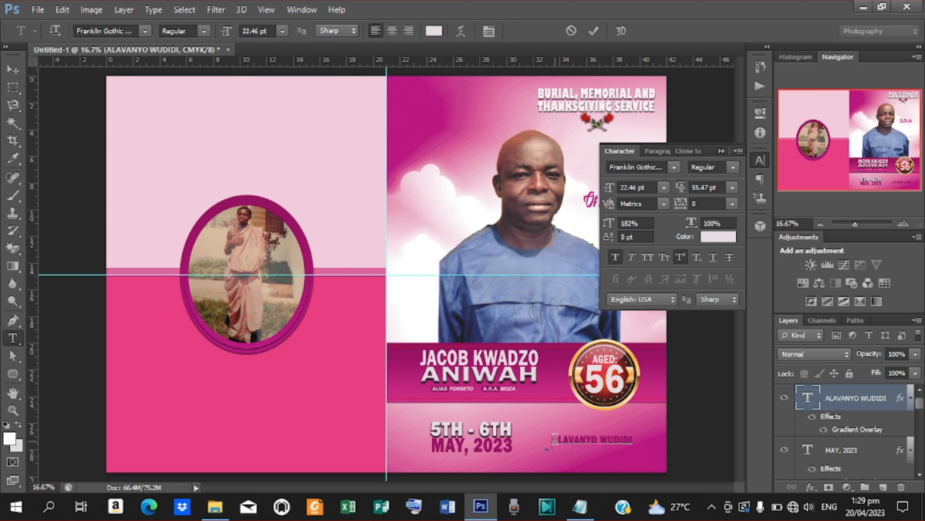
pyautogui.write('@')
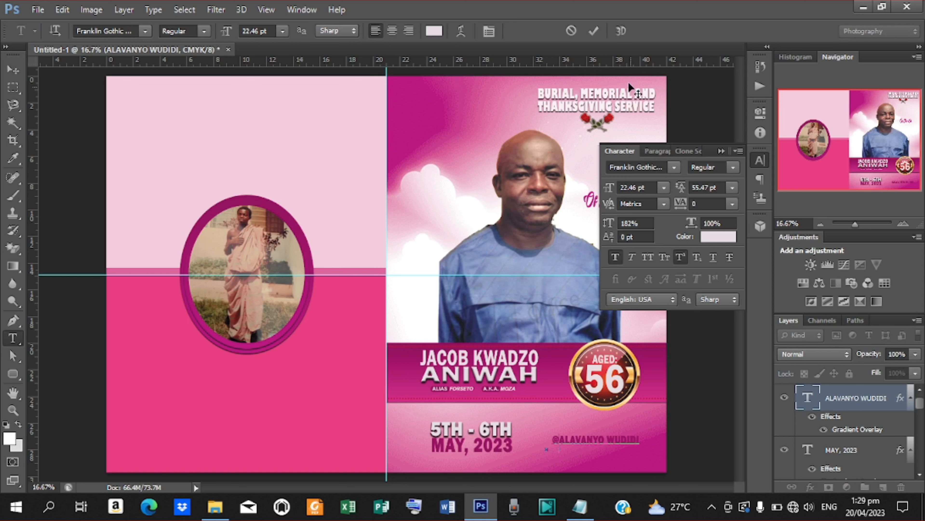
pyautogui.click(594, 30)
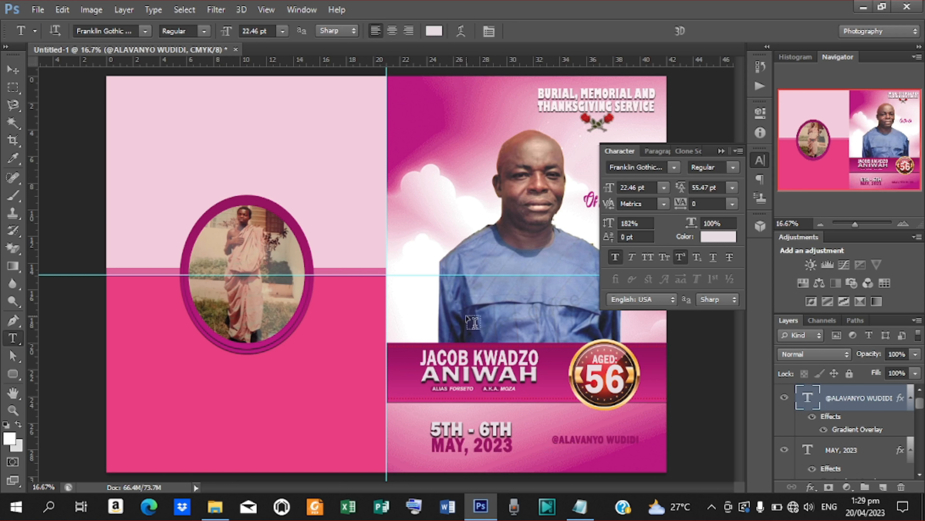
pyautogui.click(13, 71)
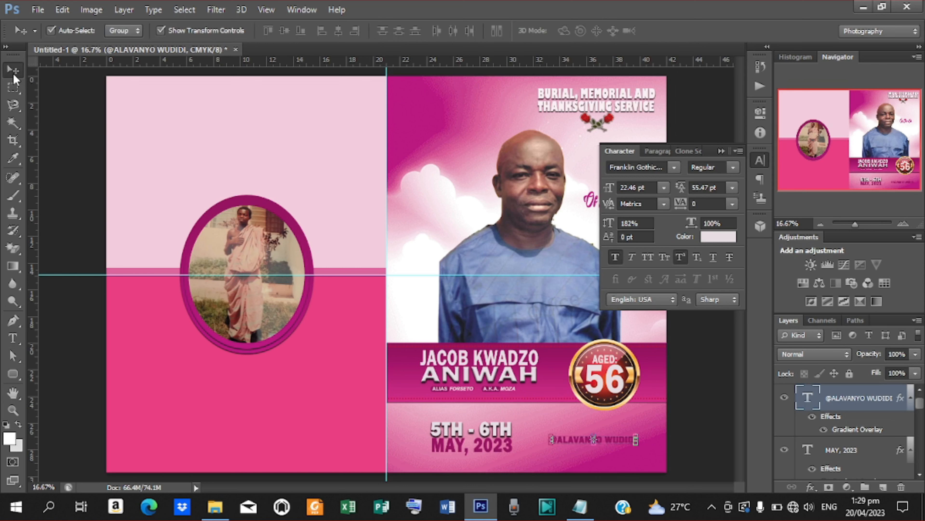
pyautogui.click(809, 487)
pyautogui.click(826, 472)
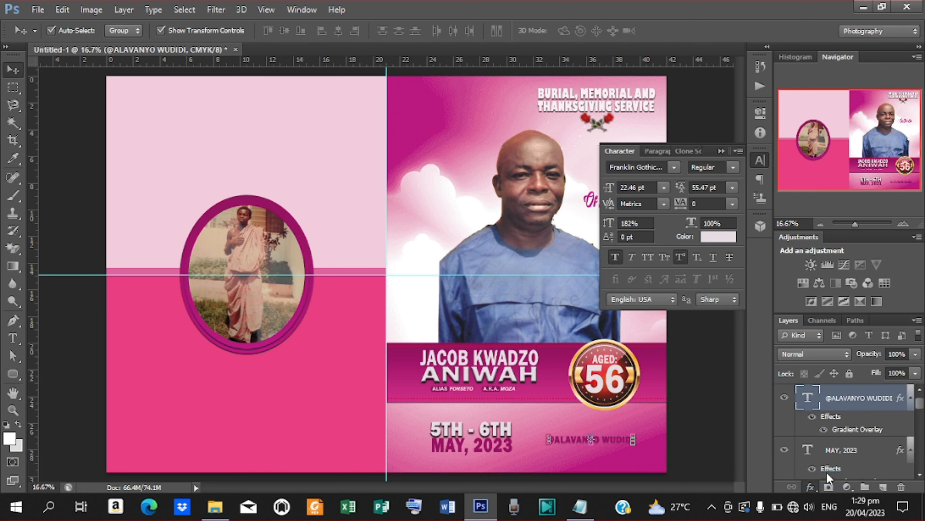
# - Tighten the name's drop shadow to distance 6 and size 6
pyautogui.moveTo(733, 145); pyautogui.dragTo(375, 14)
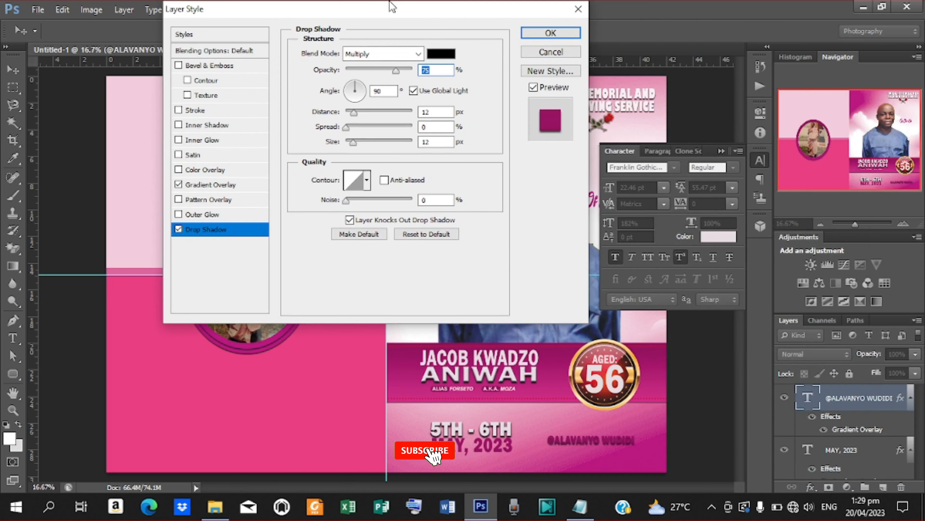
pyautogui.doubleClick(430, 111)
pyautogui.write('6')
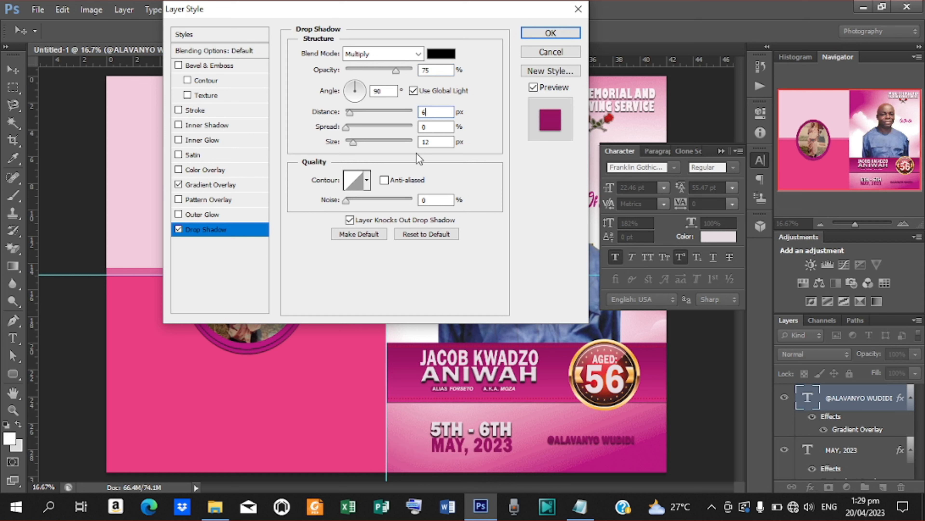
pyautogui.doubleClick(434, 142)
pyautogui.write('6')
pyautogui.hotkey('shift', 'Tab')
# - Add a pale #e5dde2 Color Overlay sampled from the design and apply the layer styles
pyautogui.click(206, 170)
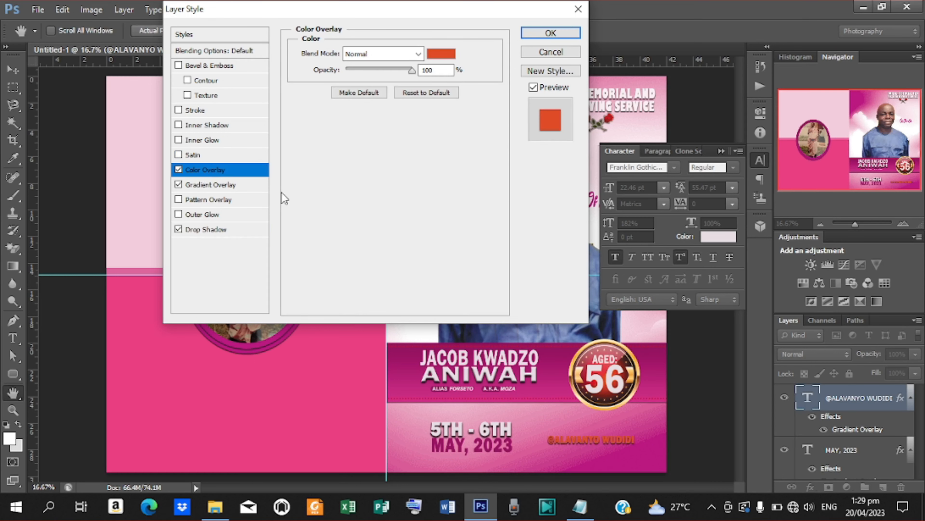
pyautogui.click(447, 55)
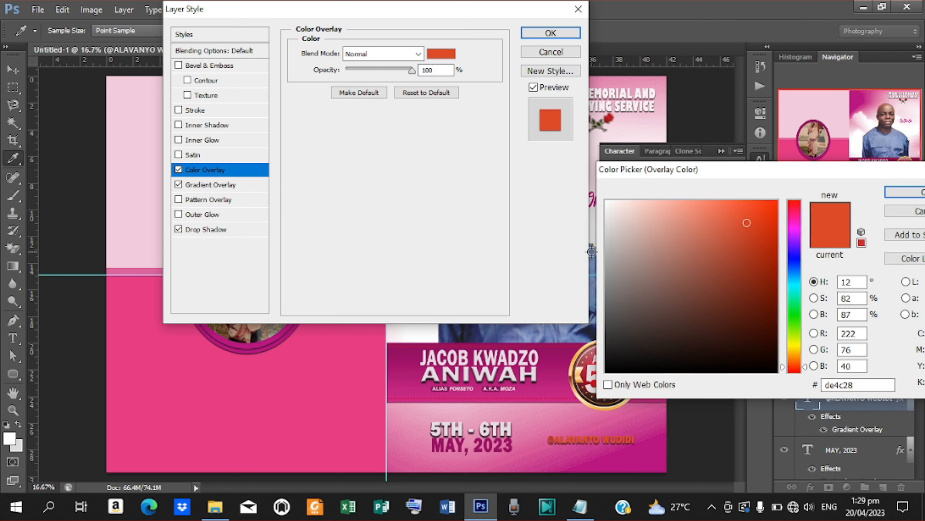
pyautogui.click(513, 352)
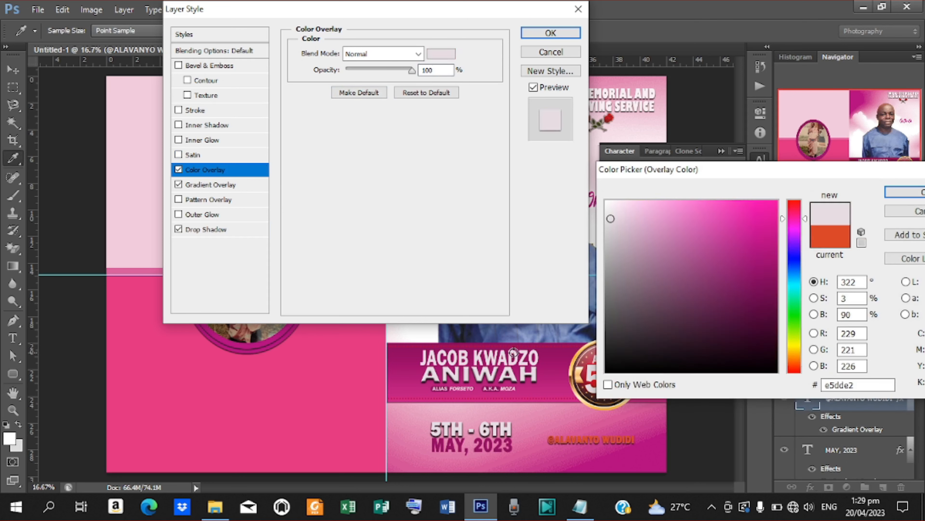
pyautogui.click(910, 192)
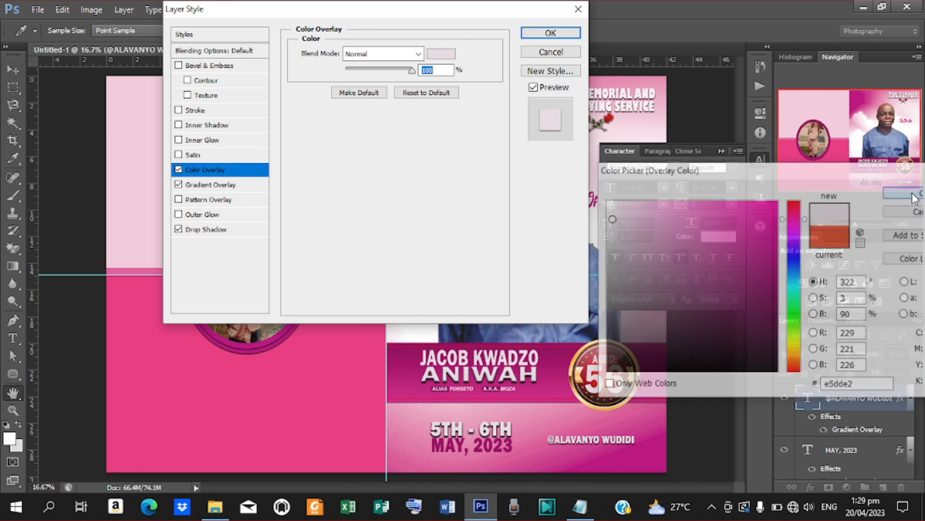
pyautogui.click(550, 33)
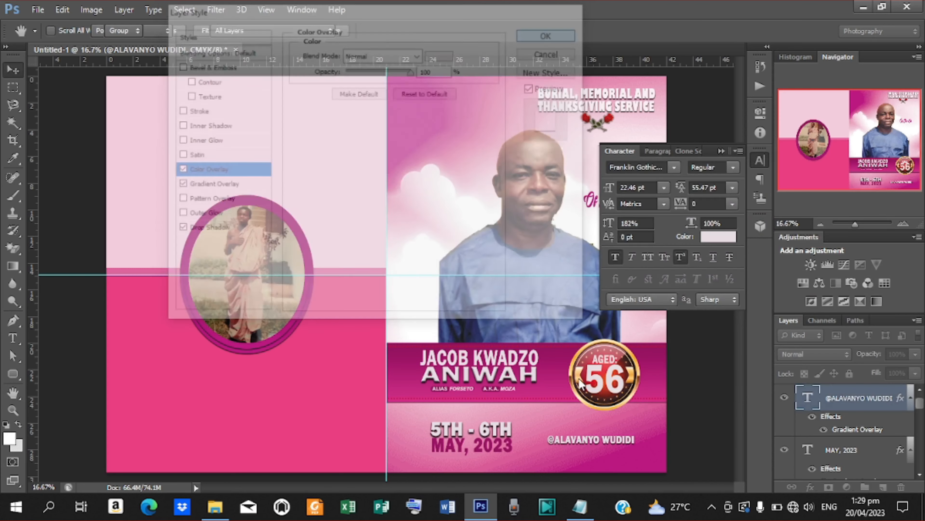
pyautogui.press('v')
pyautogui.click(496, 438)
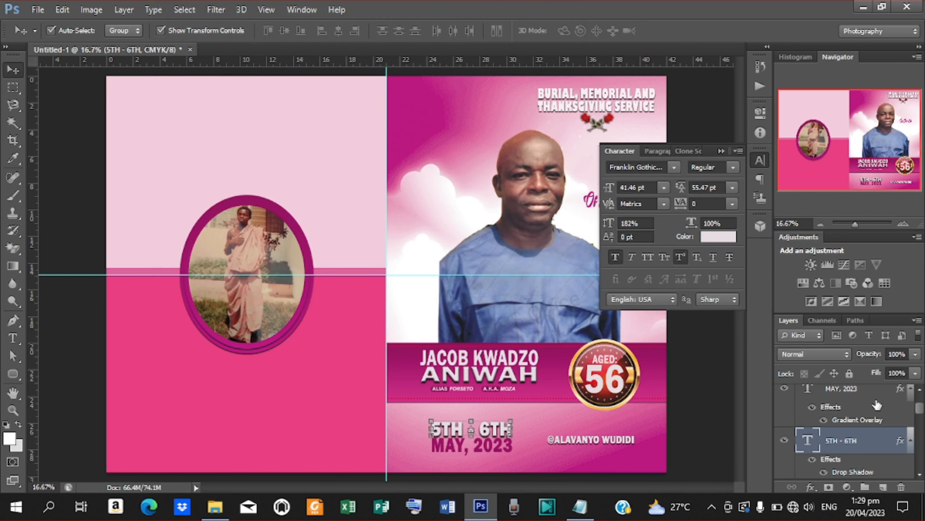
# - Scale the 5TH - 6TH and MAY, 2023 date lines together down to about 69%
pyautogui.keyDown('shift'); pyautogui.click(854, 392); pyautogui.keyUp('shift')
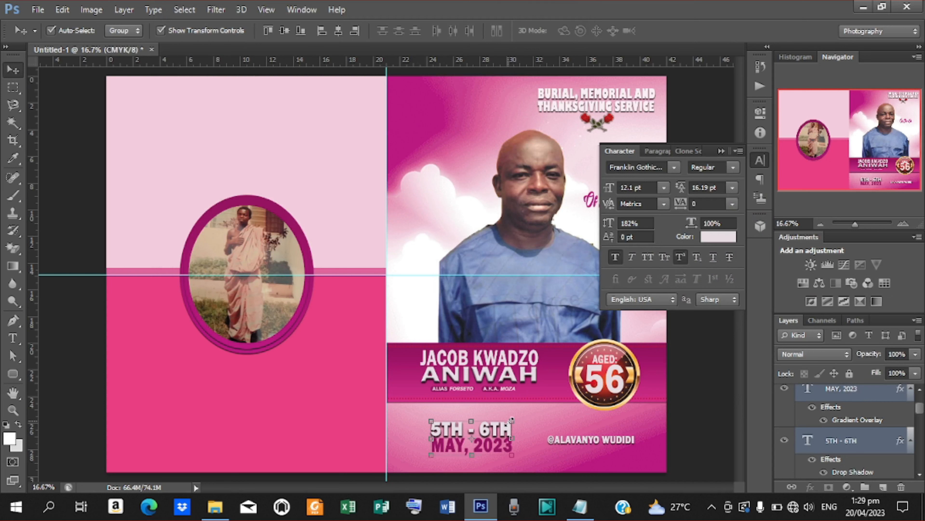
pyautogui.moveTo(512, 420); pyautogui.dragTo(500, 427)
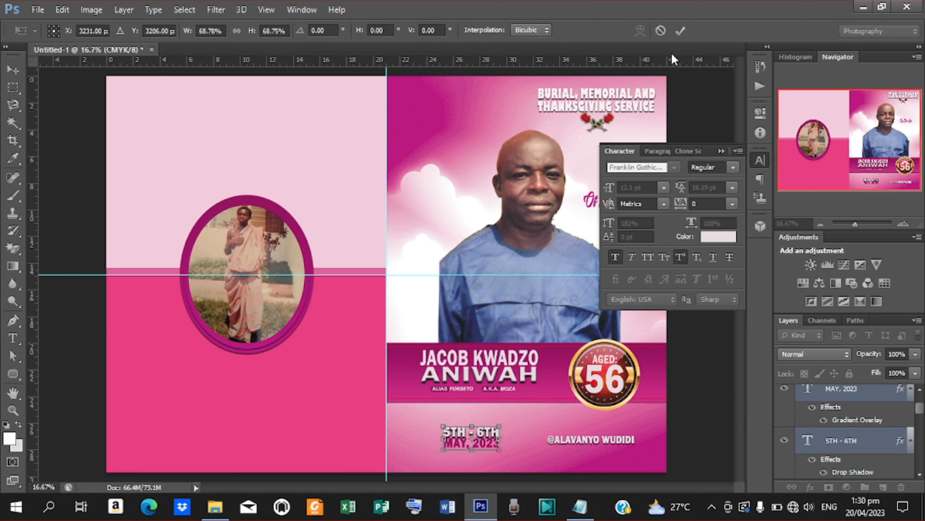
pyautogui.click(680, 30)
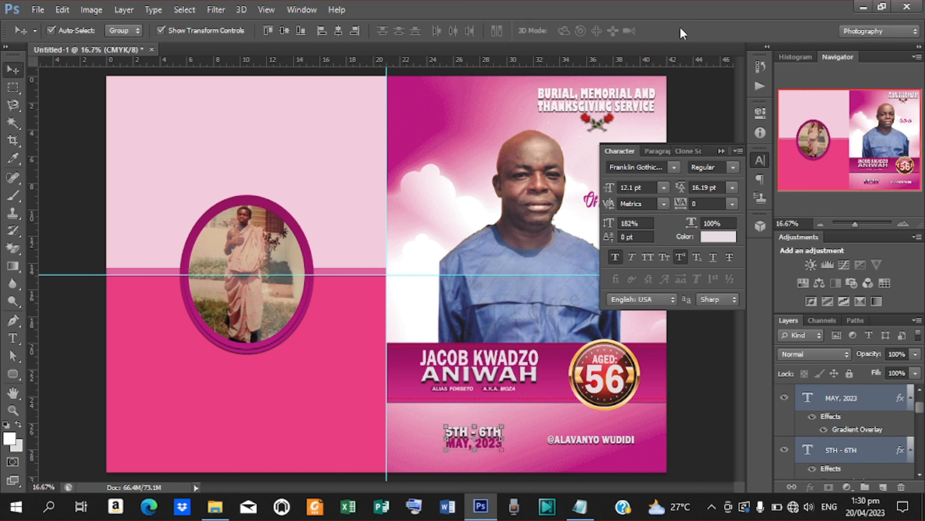
pyautogui.click(865, 402)
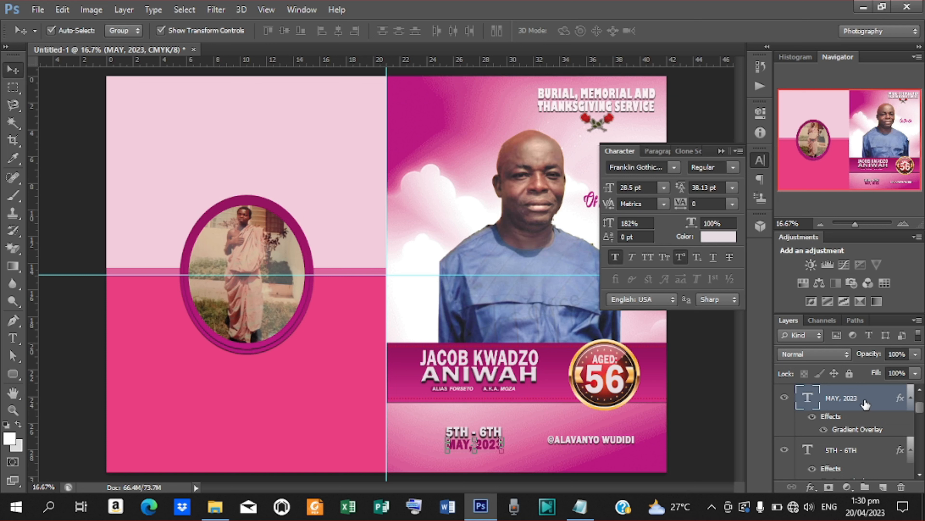
pyautogui.click(598, 436)
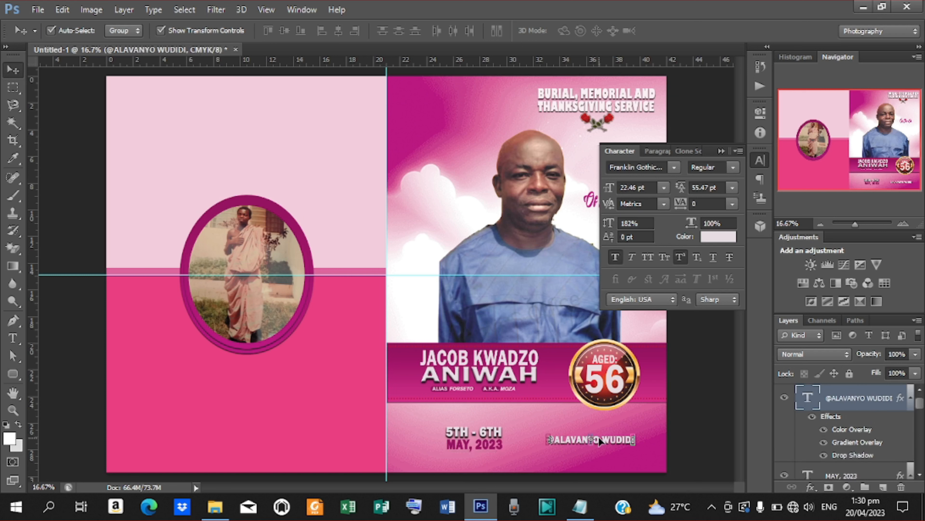
pyautogui.hotkey('shift', 'Left')
pyautogui.hotkey('shift', 'Left')
pyautogui.hotkey('shift', 'Left')
pyautogui.hotkey('shift', 'Left')
pyautogui.hotkey('shift', 'Left')
pyautogui.hotkey('shift', 'Left')
pyautogui.hotkey('shift', 'Left')
pyautogui.hotkey('shift', 'Left')
pyautogui.hotkey('shift', 'Left')
pyautogui.hotkey('shift', 'Left')
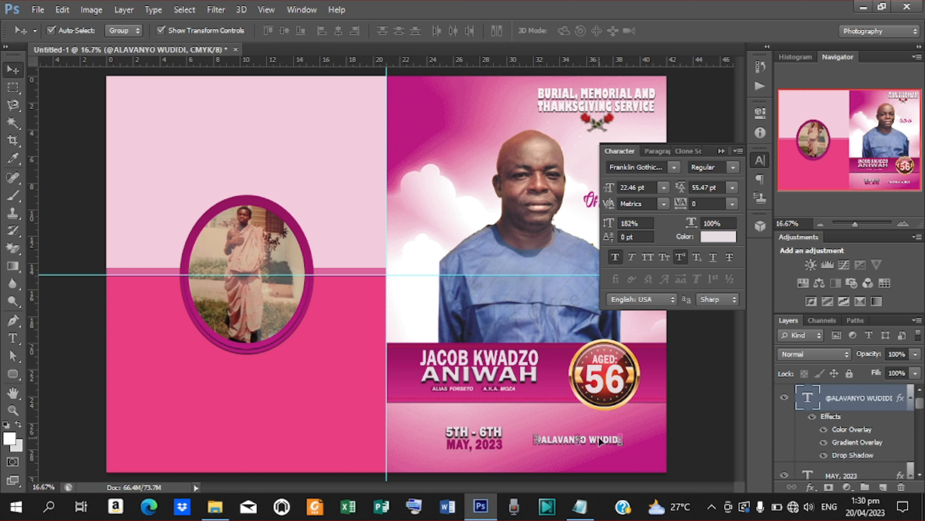
pyautogui.click(13, 373)
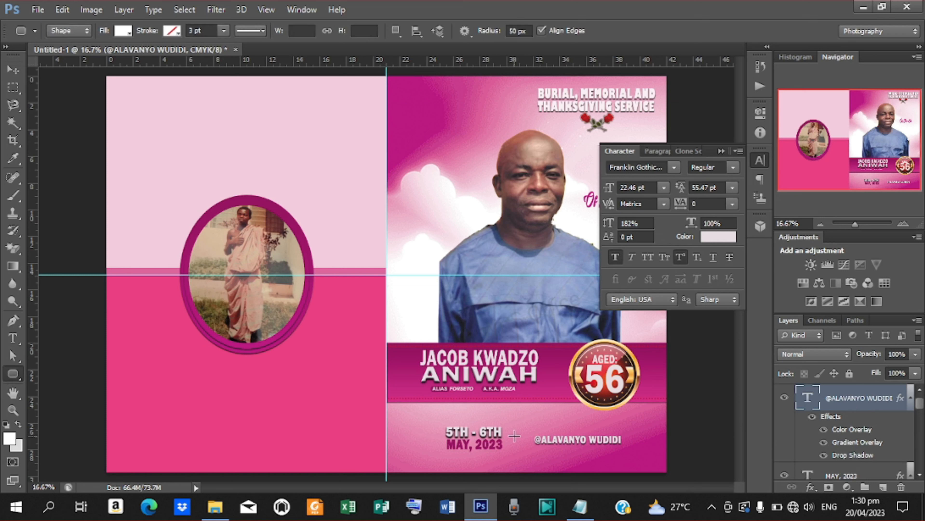
# - Draw a thin white vertical rounded-rectangle divider between the dates and the name, then shorten it
pyautogui.moveTo(516, 456); pyautogui.dragTo(515, 455)
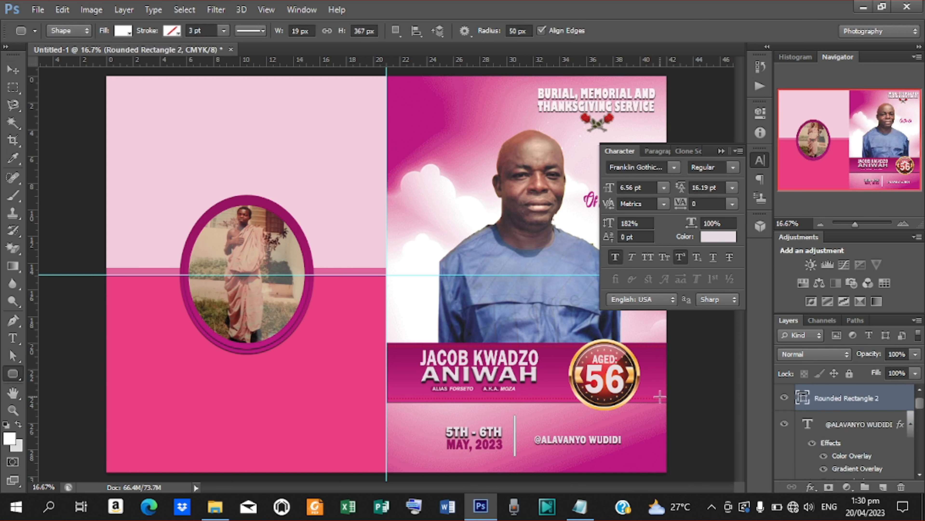
pyautogui.click(12, 71)
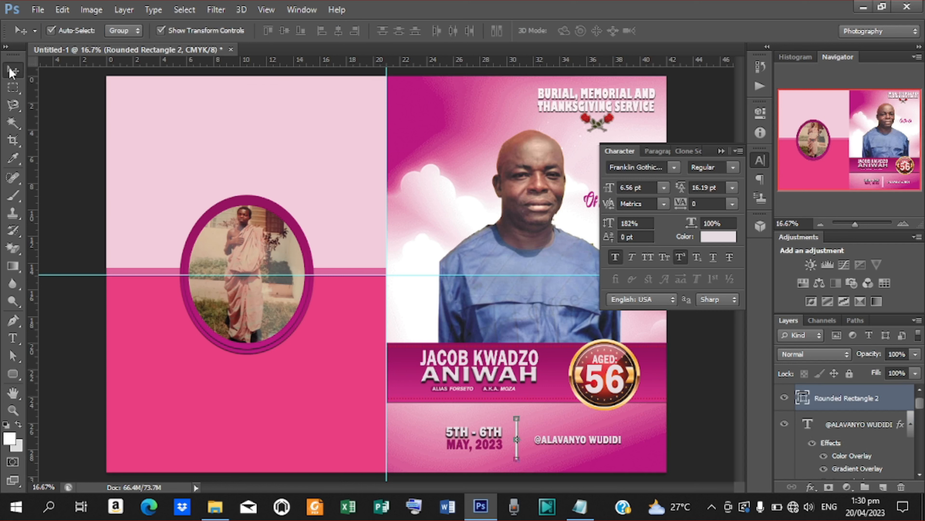
pyautogui.hotkey('ctrl', '+')
pyautogui.hotkey('ctrl', '+')
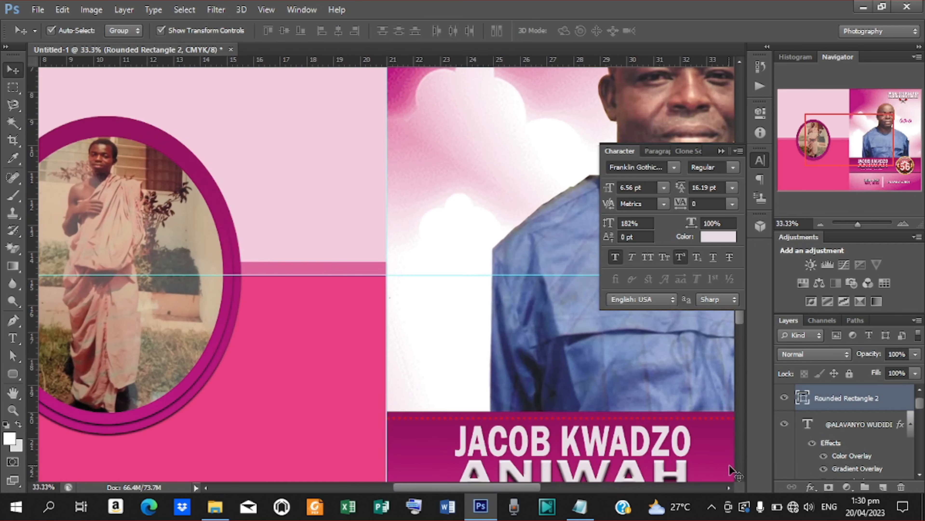
pyautogui.scroll(-10, 739, 478)
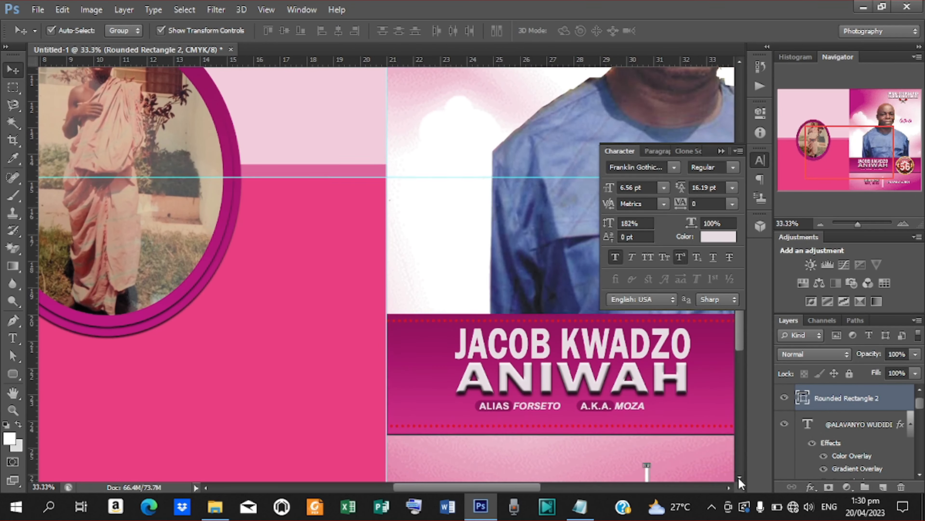
pyautogui.scroll(-3, 738, 478)
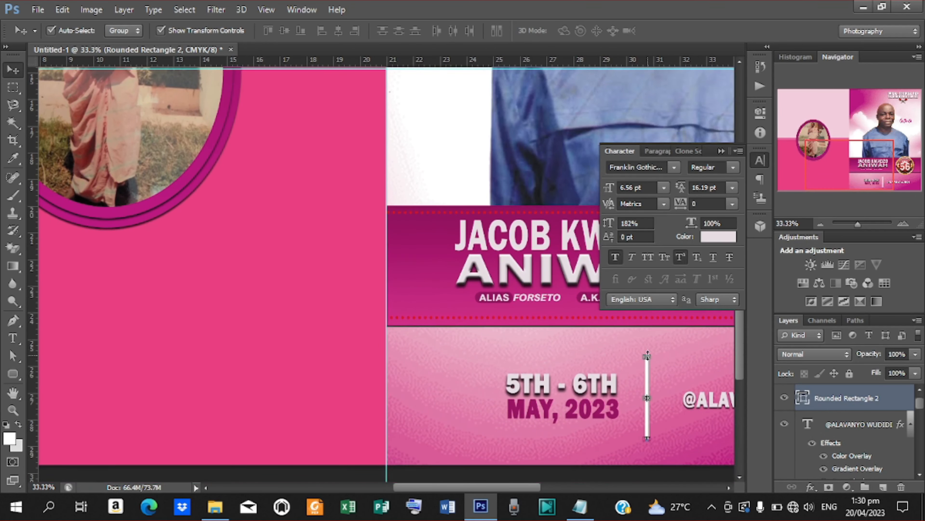
pyautogui.moveTo(647, 355); pyautogui.dragTo(648, 382)
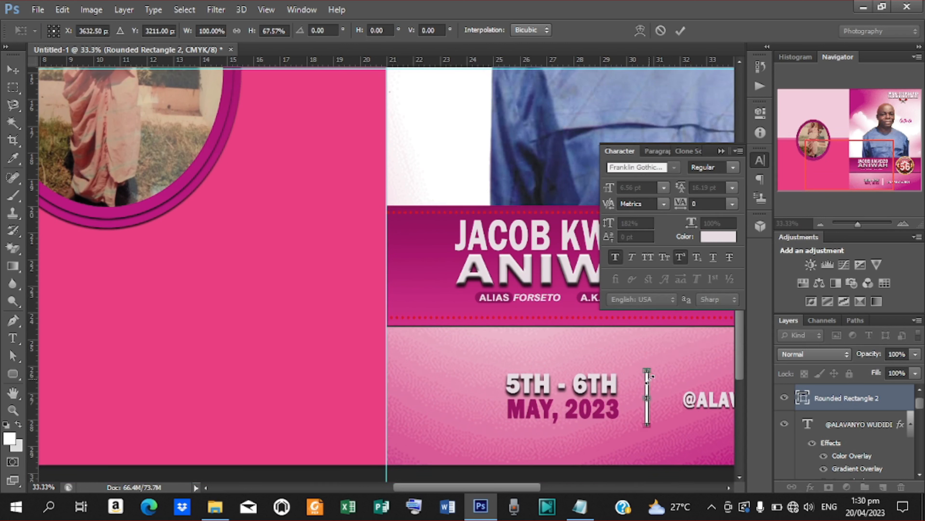
pyautogui.press('Return')
pyautogui.moveTo(698, 411); pyautogui.dragTo(705, 400)
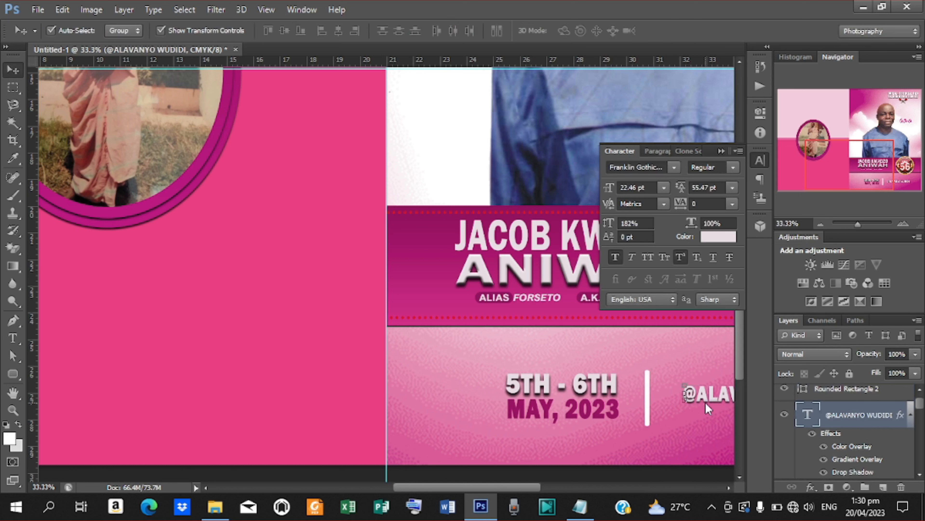
pyautogui.hotkey('shift', 'Left')
pyautogui.hotkey('shift', 'Left')
pyautogui.hotkey('shift', 'Left')
pyautogui.hotkey('shift', 'Left')
pyautogui.hotkey('shift', 'Left')
pyautogui.hotkey('shift', 'Left')
pyautogui.hotkey('shift', 'Left')
pyautogui.hotkey('shift', 'Left')
pyautogui.hotkey('shift', 'Left')
pyautogui.hotkey('shift', 'Left')
pyautogui.hotkey('shift', 'Left')
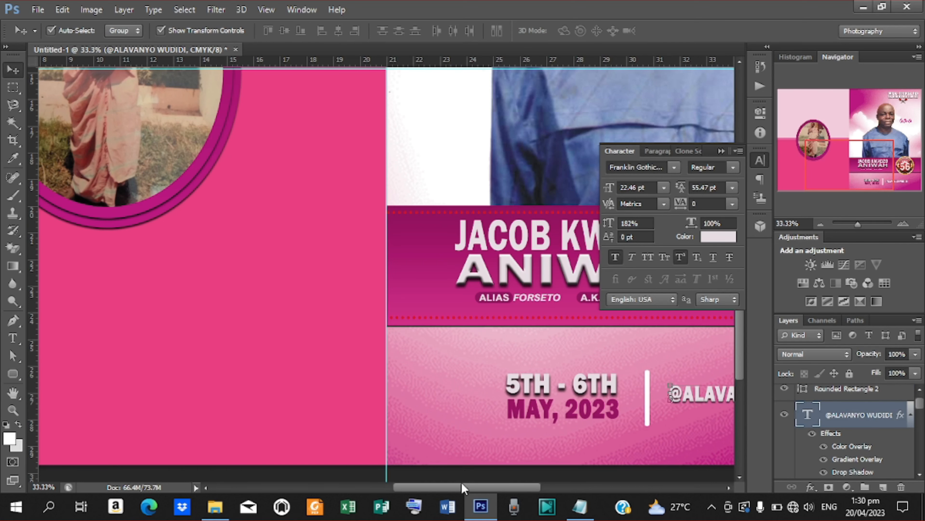
pyautogui.moveTo(461, 488); pyautogui.dragTo(400, 489)
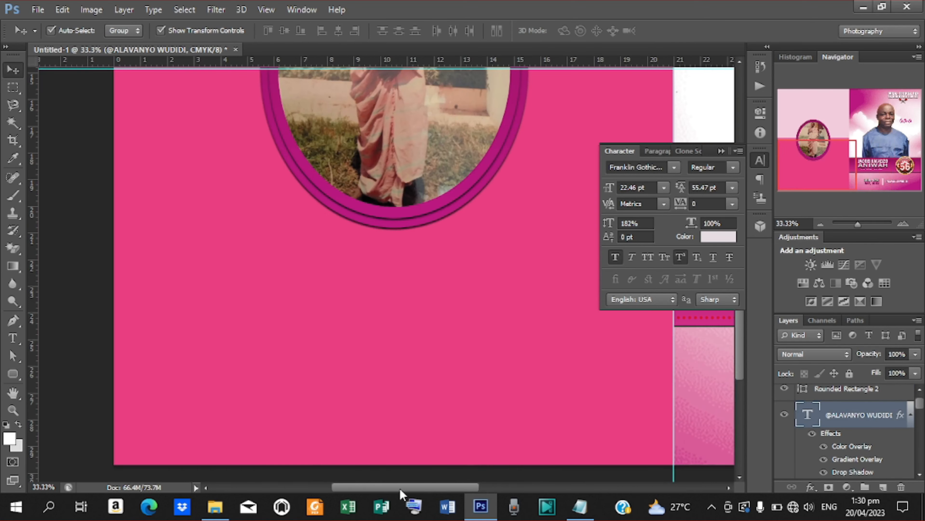
pyautogui.hotkey('ctrl', '-')
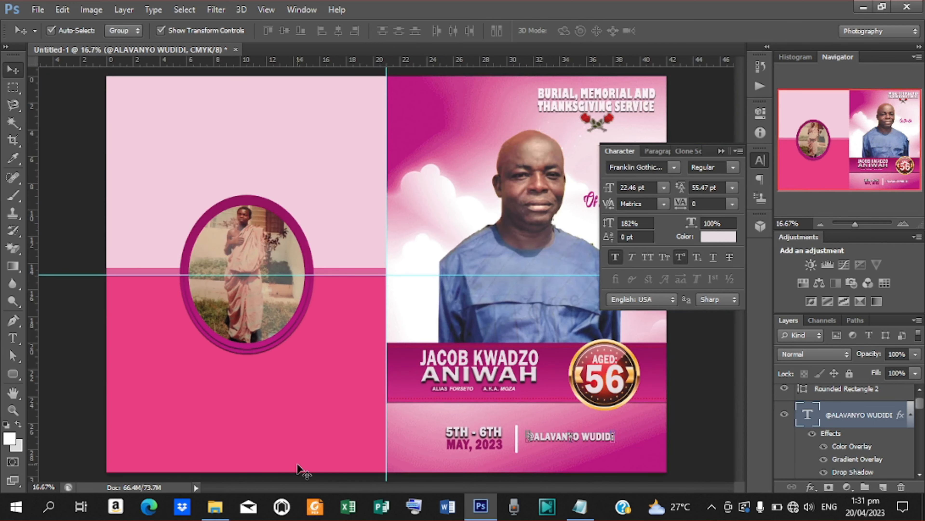
# - Start a text layer on the left page and copy APPRICIATION from the Notepad notes
pyautogui.click(13, 337)
pyautogui.click(161, 129)
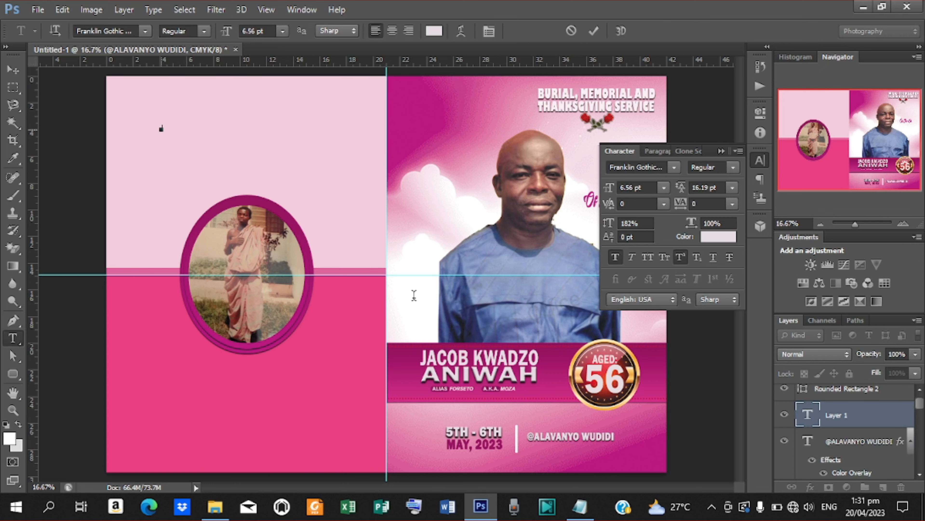
pyautogui.click(579, 505)
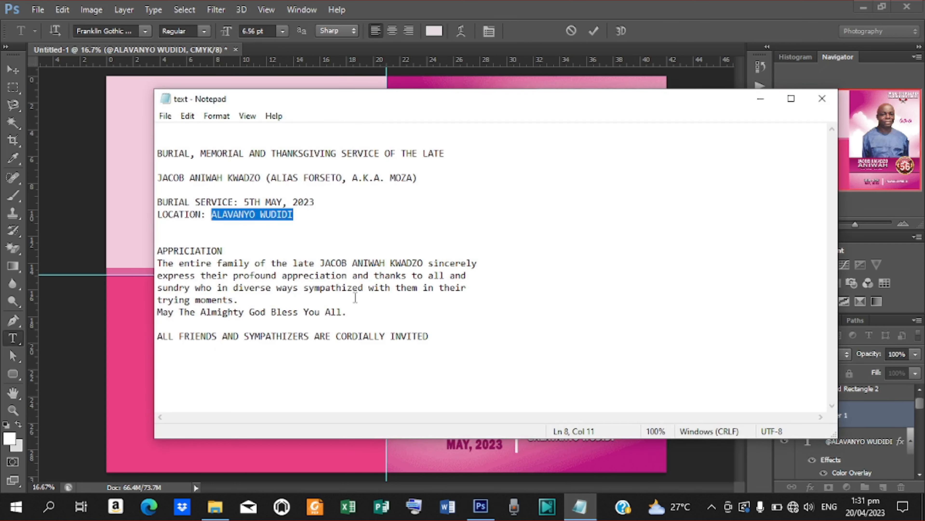
pyautogui.moveTo(232, 251); pyautogui.dragTo(148, 251)
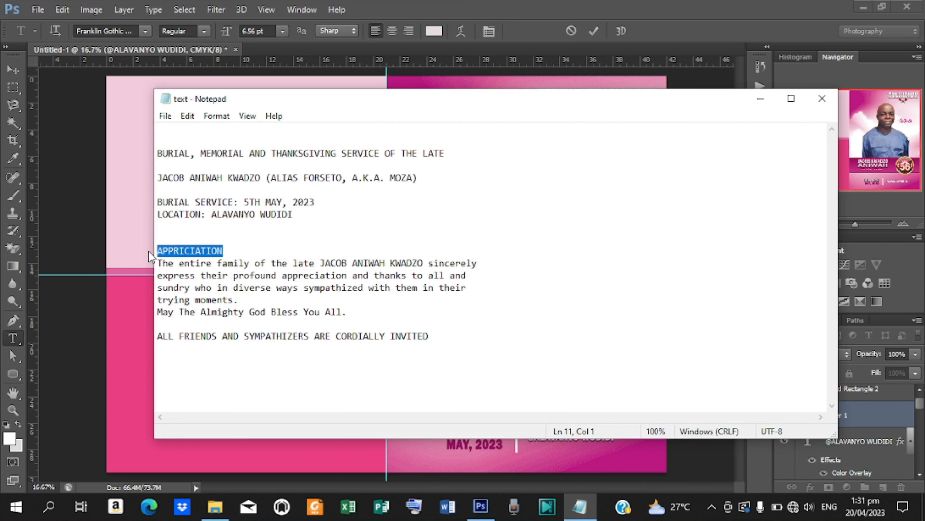
pyautogui.click(760, 99)
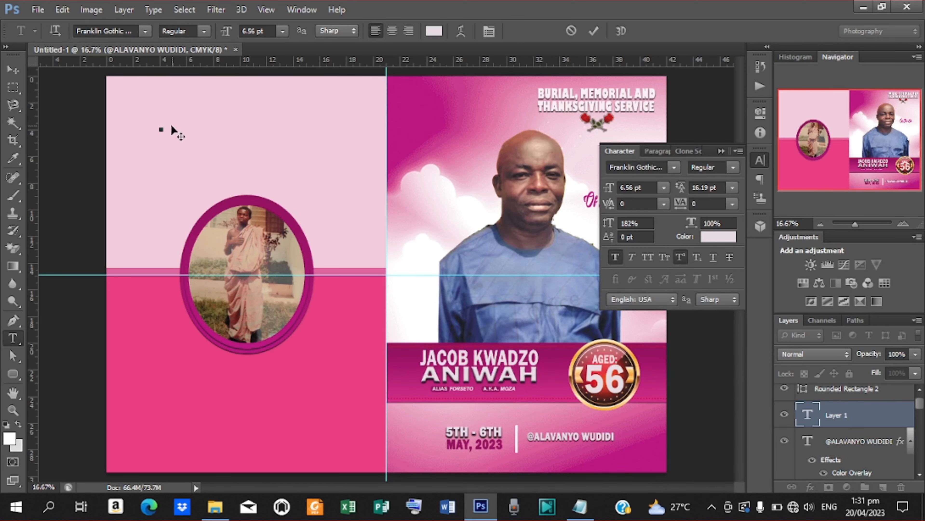
# - Paste APPRICIATION as the left-page heading in Freestyle Script and enlarge it
pyautogui.click(594, 30)
pyautogui.click(674, 168)
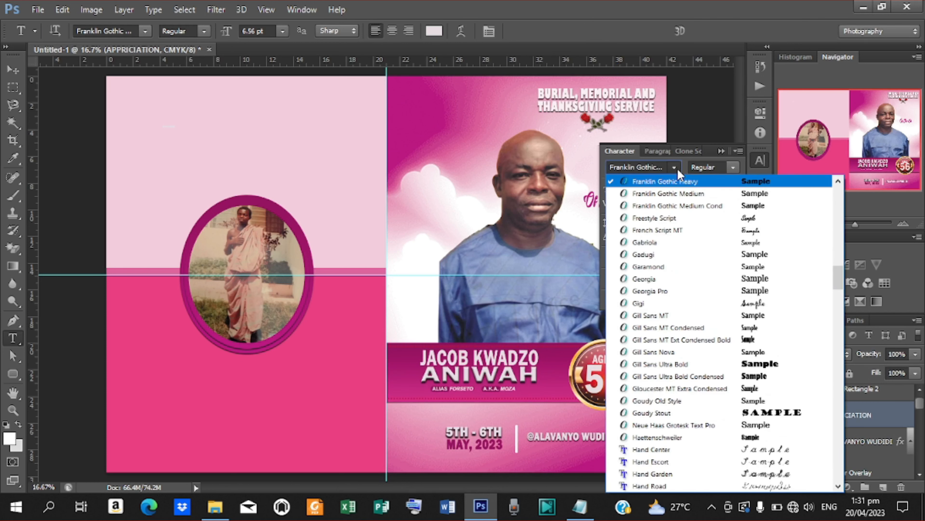
pyautogui.moveTo(838, 288); pyautogui.dragTo(838, 282)
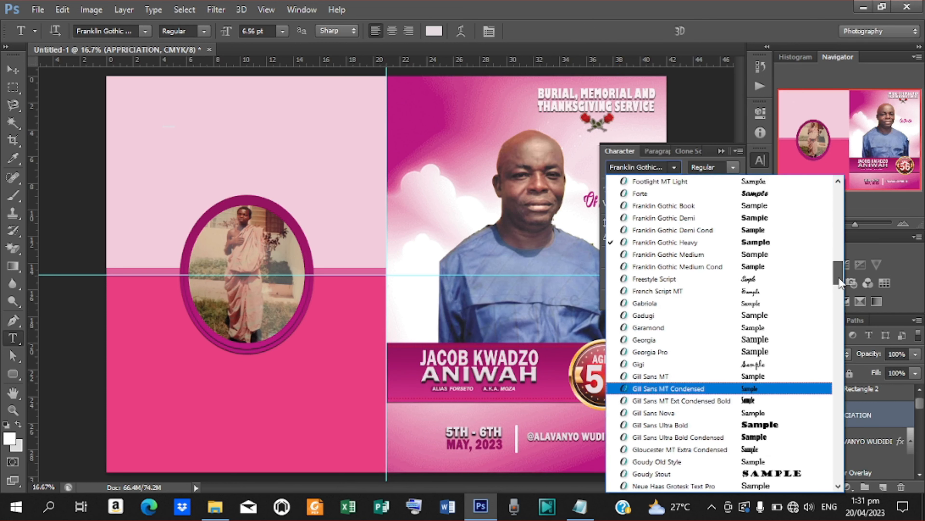
pyautogui.click(668, 279)
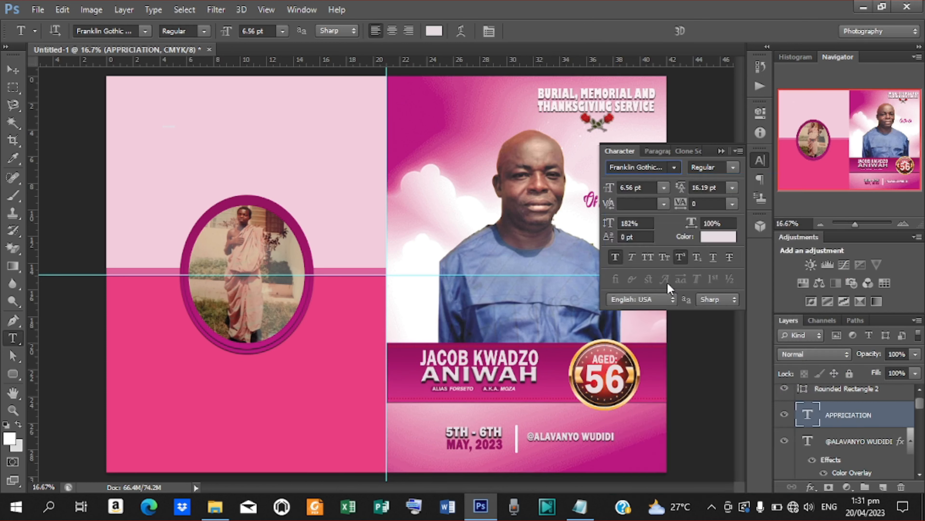
pyautogui.click(11, 72)
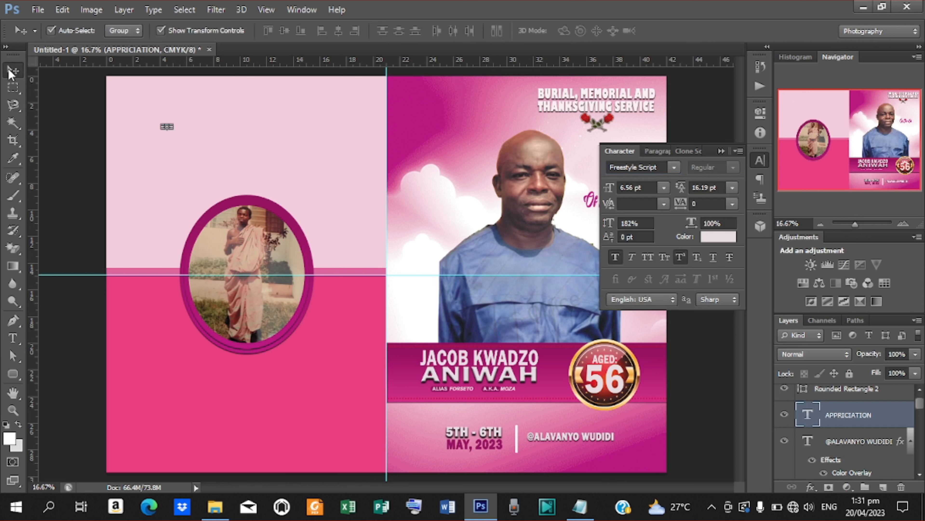
pyautogui.moveTo(176, 133); pyautogui.dragTo(290, 145)
pyautogui.click(678, 35)
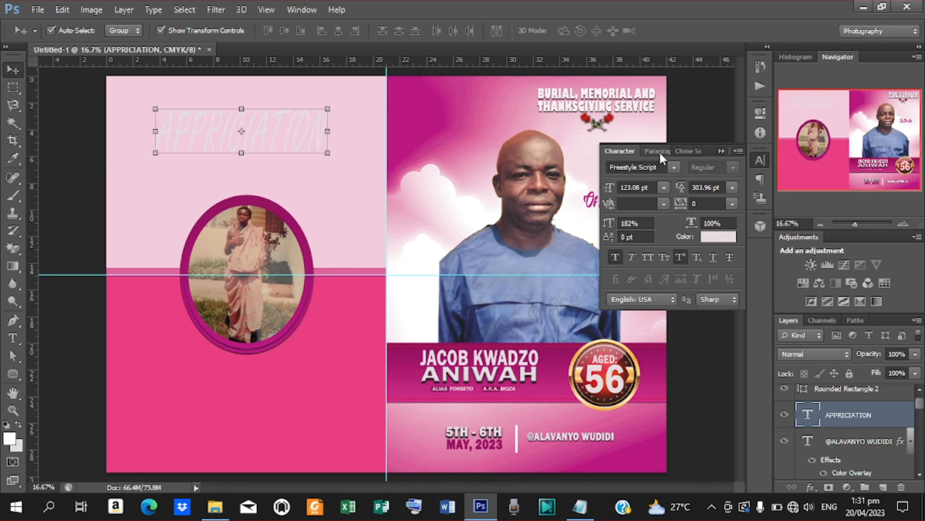
# - Try French Script MT, then set the heading in Fondy Script and resize it again
pyautogui.click(673, 168)
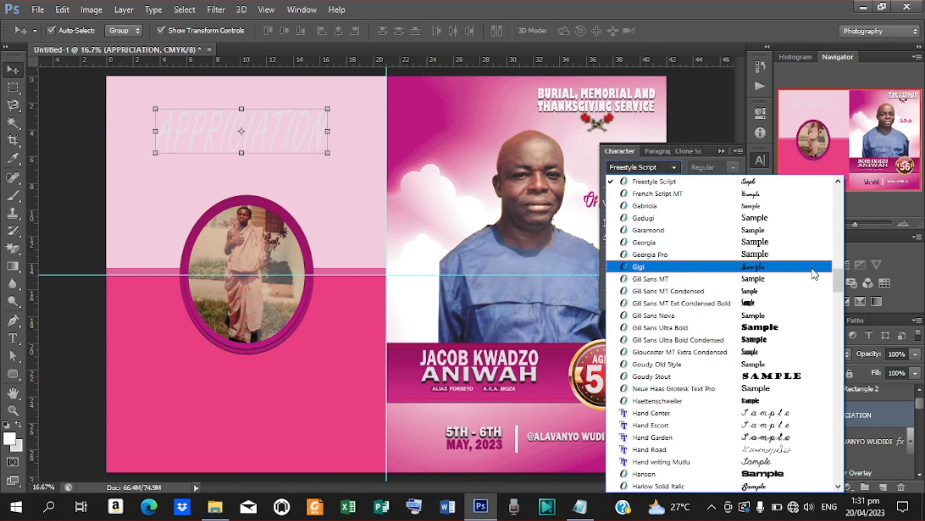
pyautogui.click(684, 193)
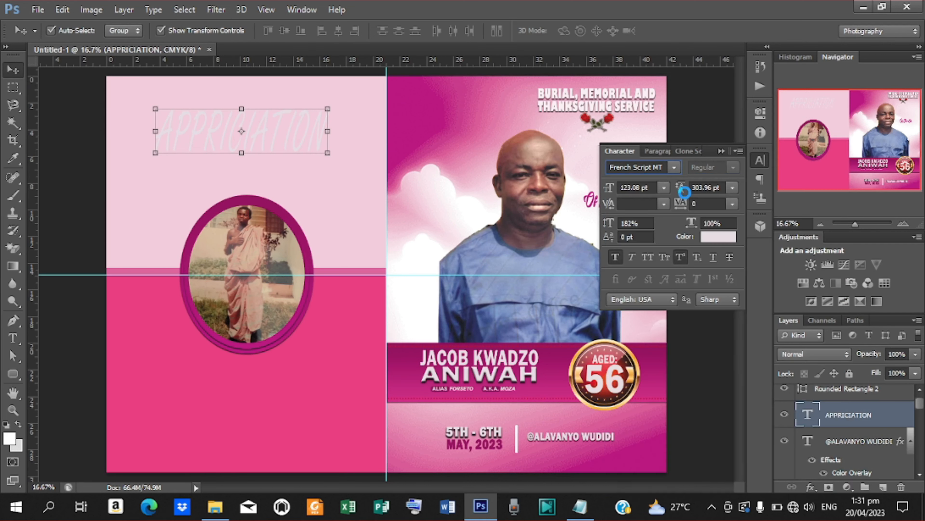
pyautogui.click(675, 168)
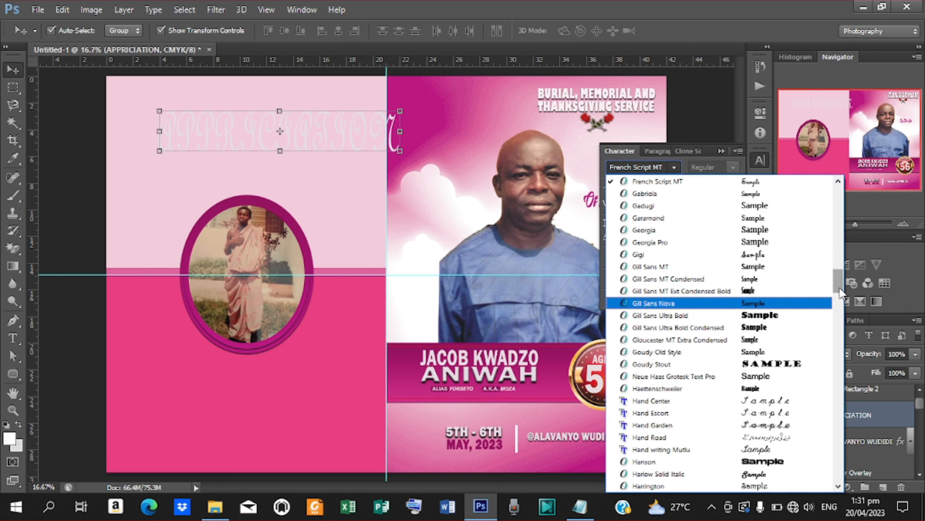
pyautogui.moveTo(838, 286); pyautogui.dragTo(838, 271)
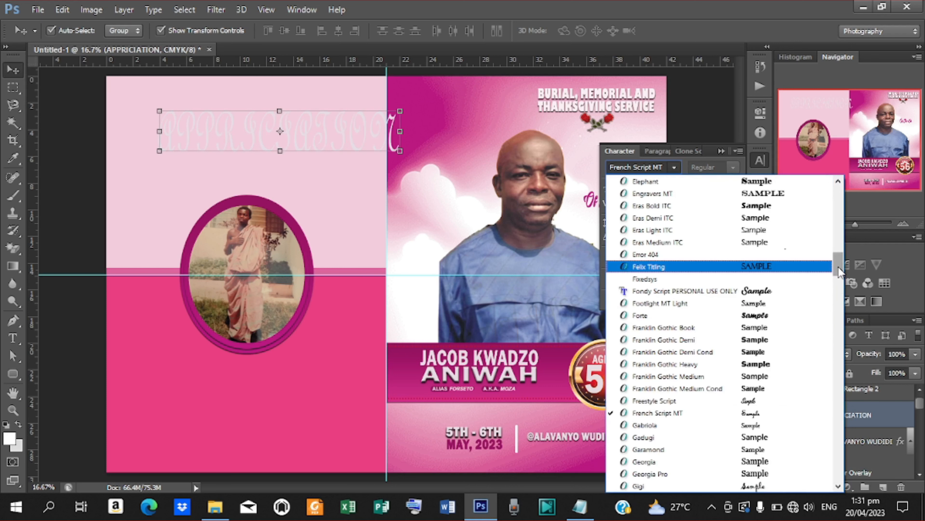
pyautogui.click(694, 291)
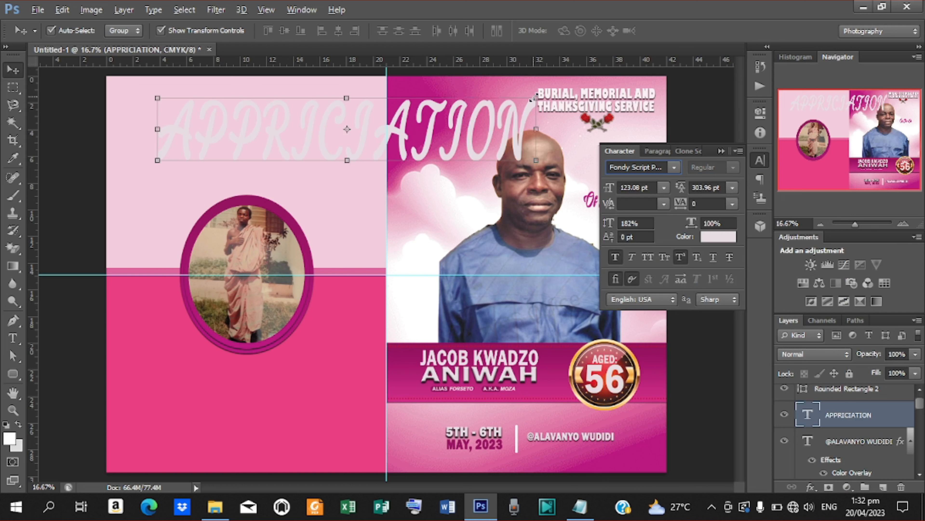
pyautogui.moveTo(532, 96); pyautogui.dragTo(443, 116)
# - Move the APPRICIATION heading onto the left page and shrink it to 38.06 pt above the photo
pyautogui.moveTo(380, 140); pyautogui.dragTo(284, 139)
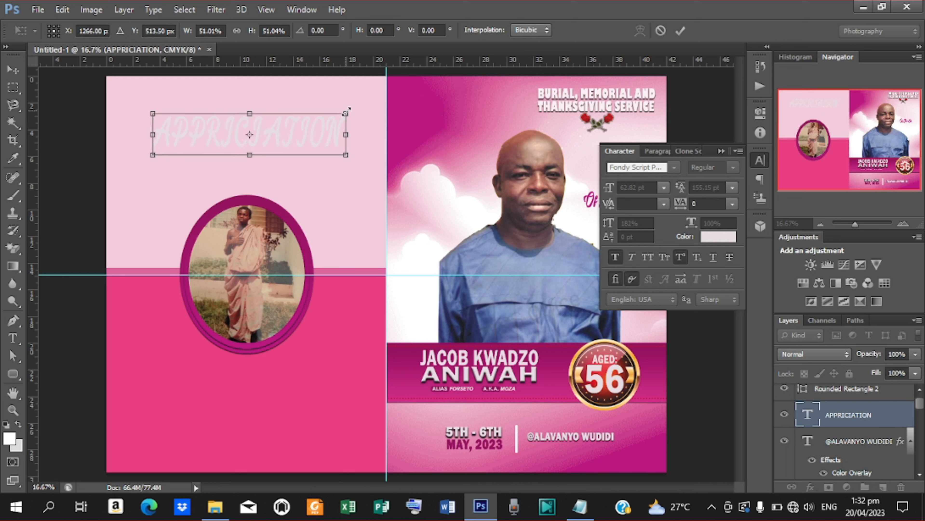
pyautogui.moveTo(347, 109); pyautogui.dragTo(308, 121)
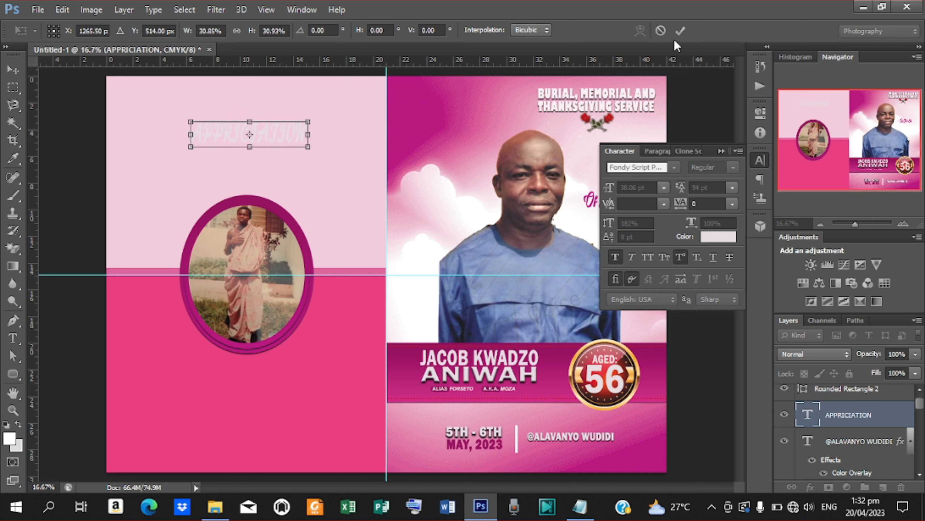
pyautogui.click(680, 31)
# - Recolour the heading deep magenta #bb1580, sampled from the design
pyautogui.click(717, 236)
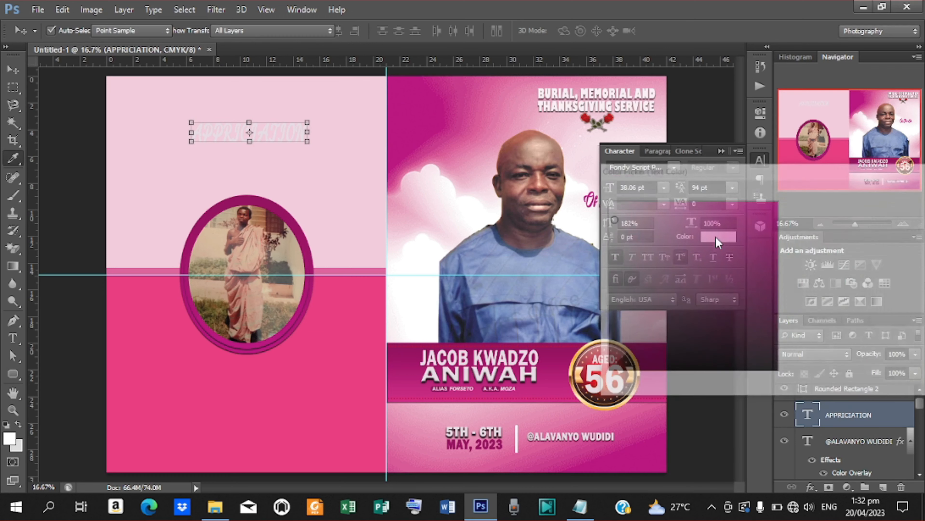
pyautogui.click(317, 342)
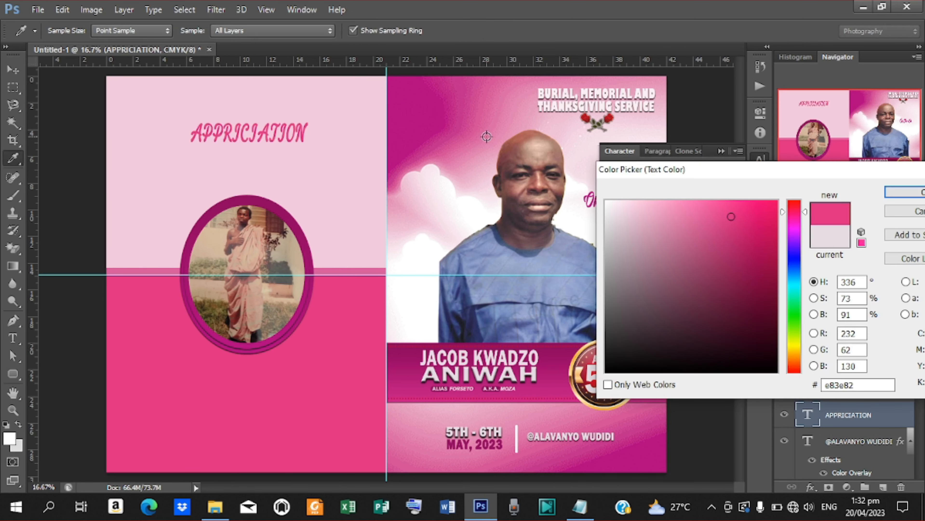
pyautogui.click(423, 124)
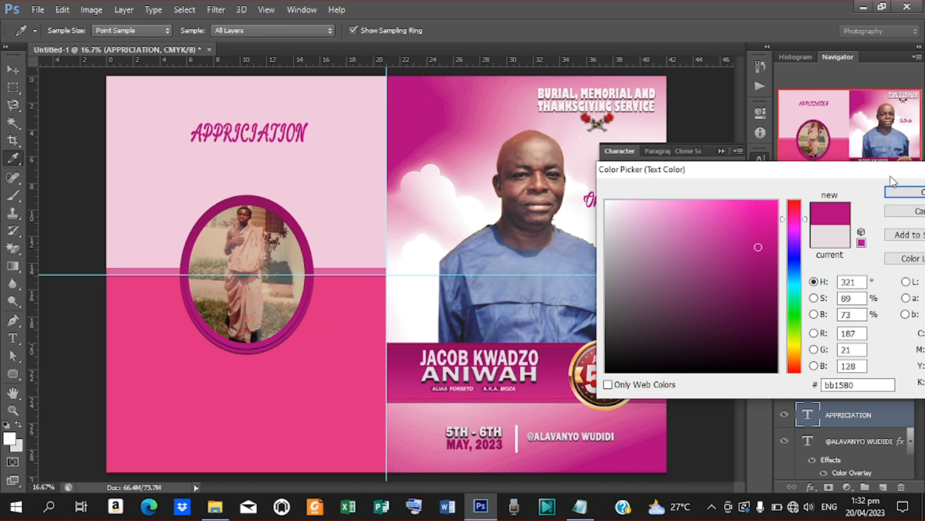
pyautogui.click(905, 194)
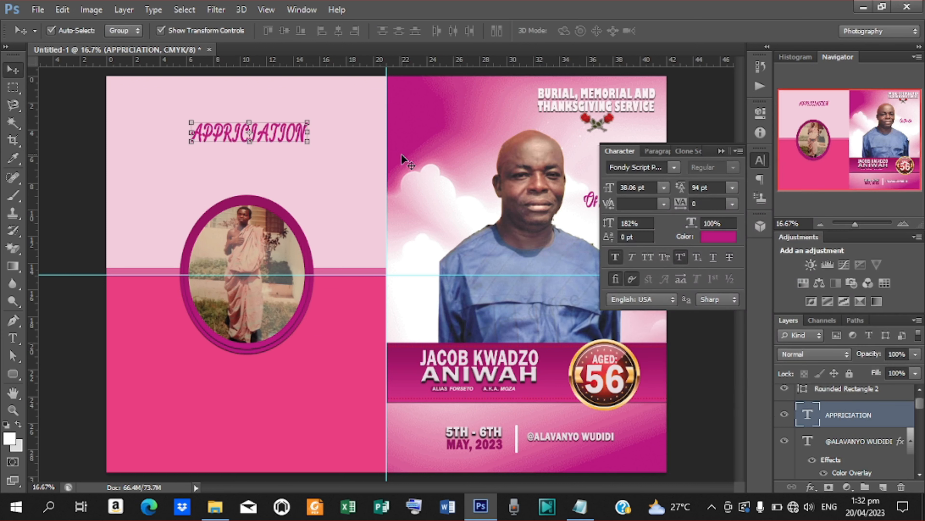
# - Try the Gigi, Krinkes Decor and Kunstler Script fonts on the APPRICIATION heading
pyautogui.click(674, 167)
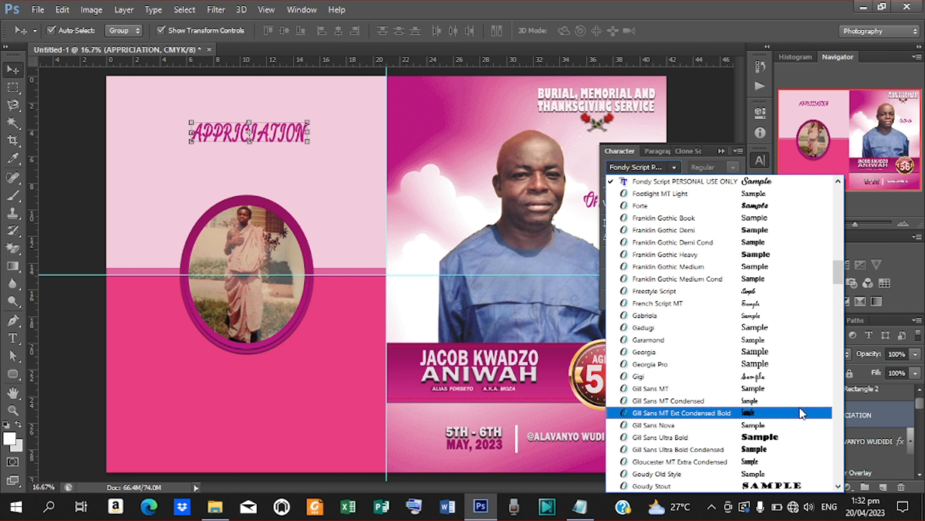
pyautogui.click(711, 379)
pyautogui.click(674, 167)
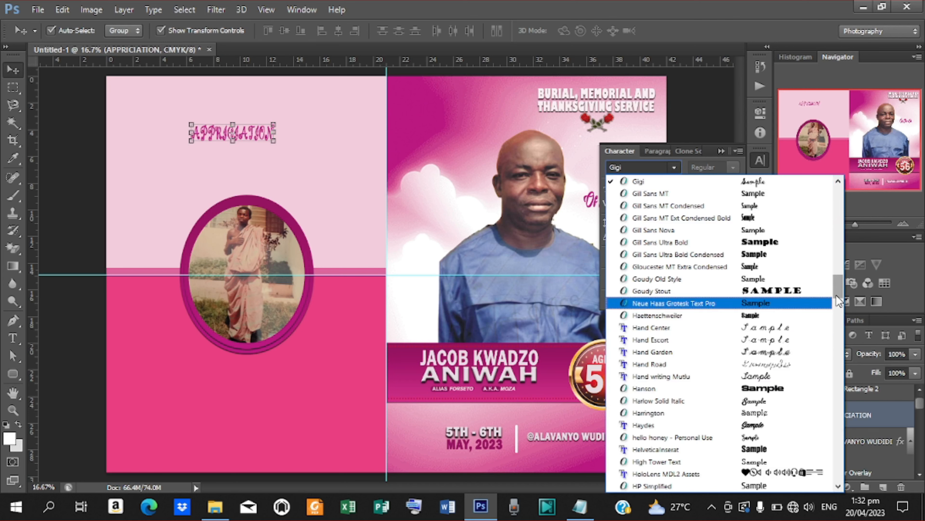
pyautogui.moveTo(835, 295); pyautogui.dragTo(838, 324)
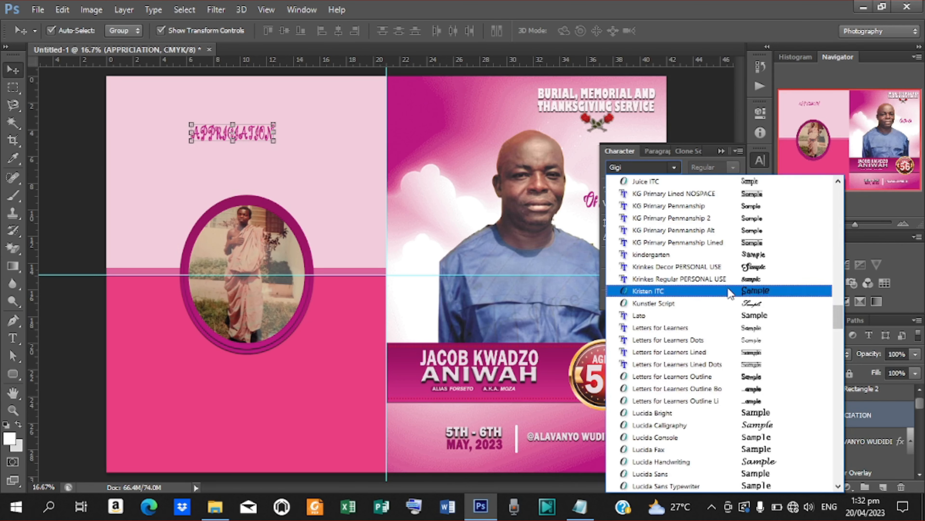
pyautogui.click(711, 267)
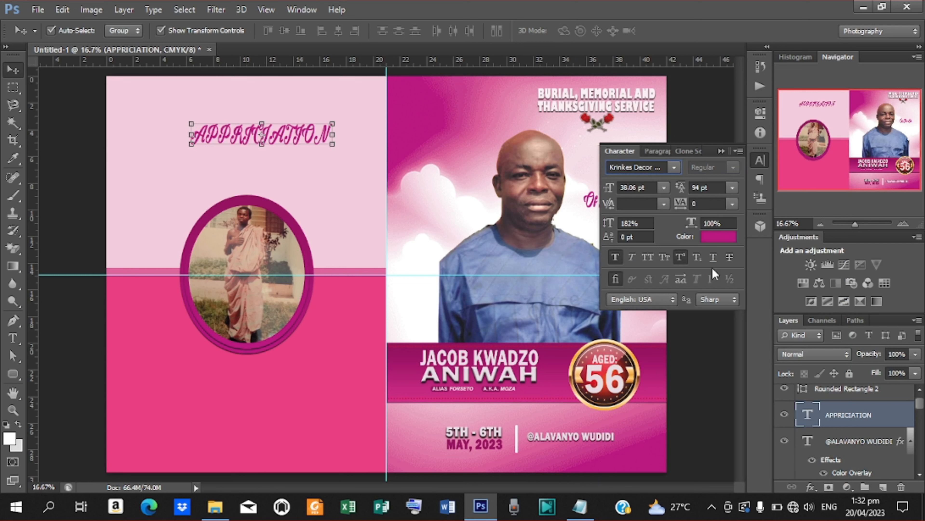
pyautogui.click(673, 167)
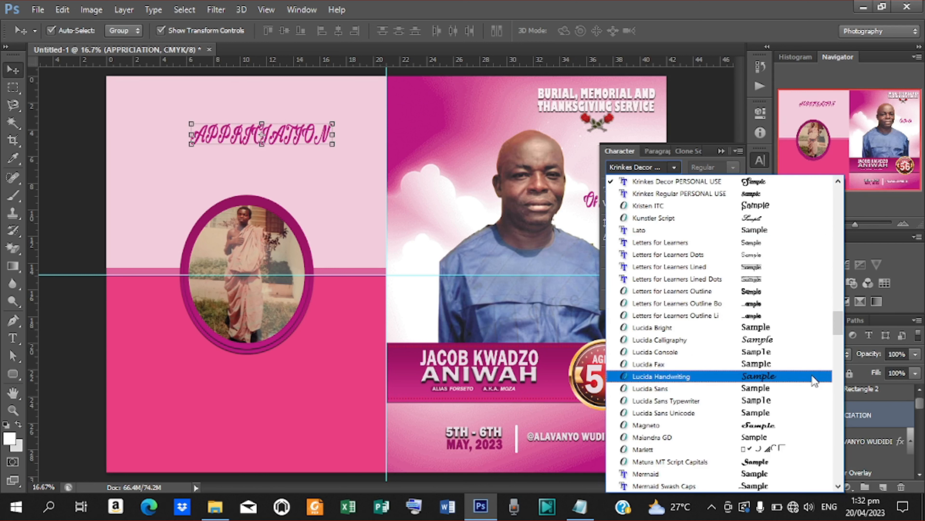
pyautogui.click(711, 218)
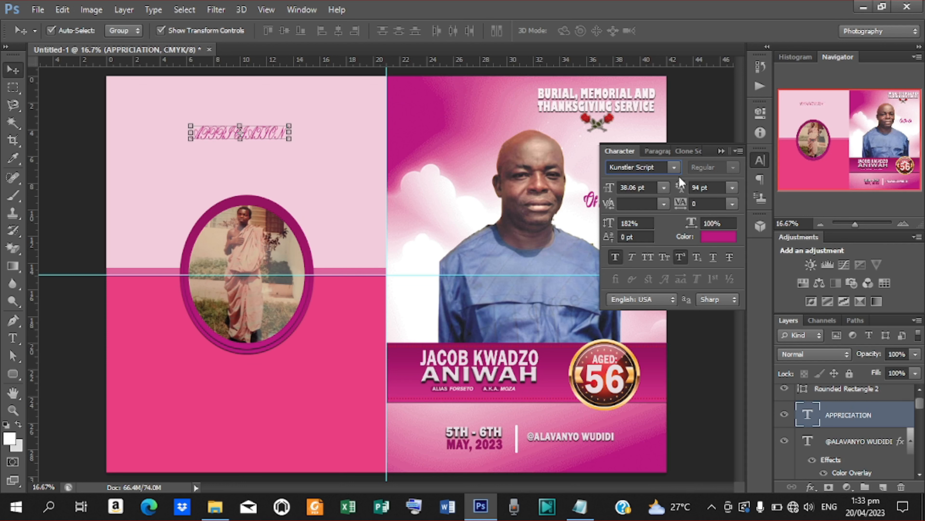
# - Try Scriptina and adelia, then set the heading in Arizonia and enlarge it to about 59.26 pt
pyautogui.click(674, 167)
pyautogui.moveTo(839, 327); pyautogui.dragTo(838, 374)
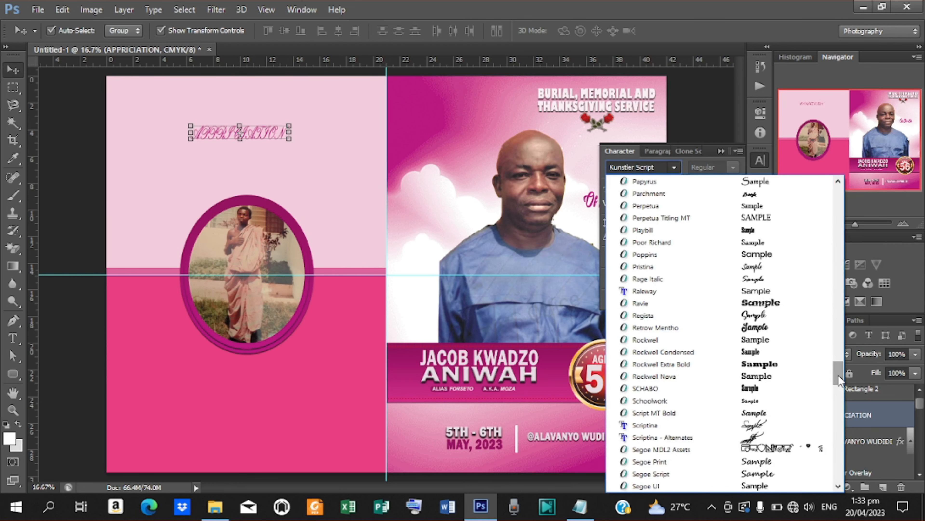
pyautogui.click(690, 425)
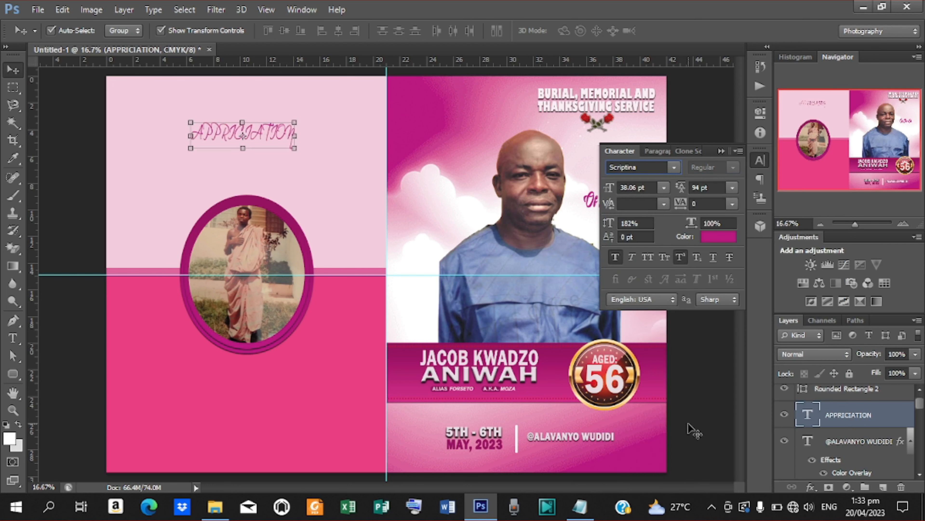
pyautogui.click(673, 169)
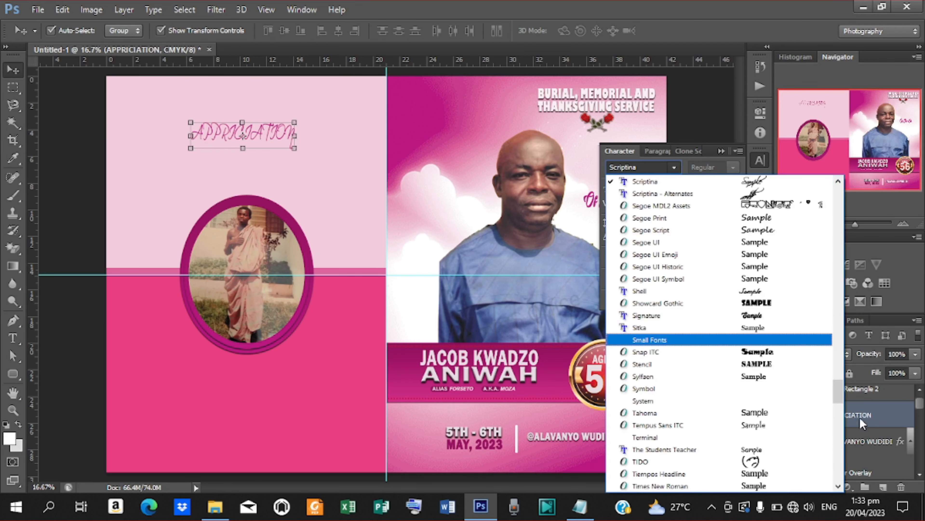
pyautogui.moveTo(836, 391); pyautogui.dragTo(831, 163)
pyautogui.click(661, 179)
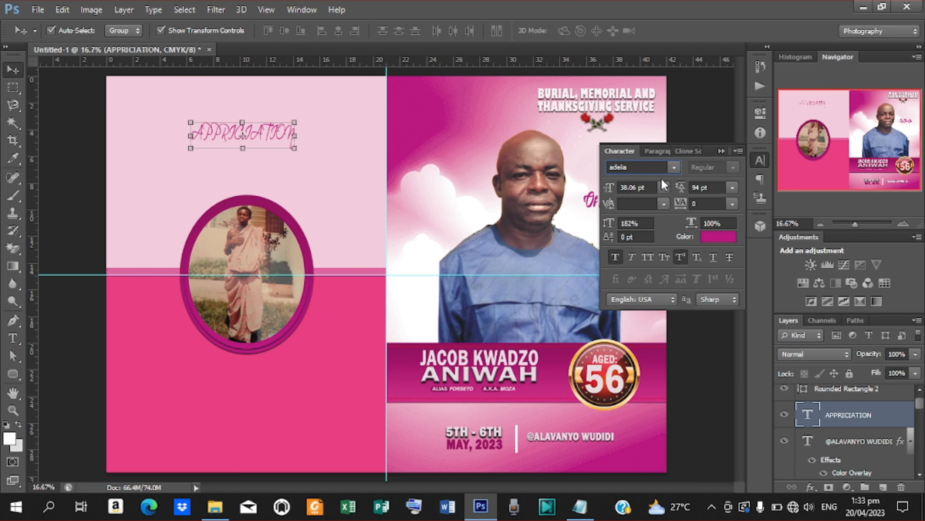
pyautogui.click(674, 167)
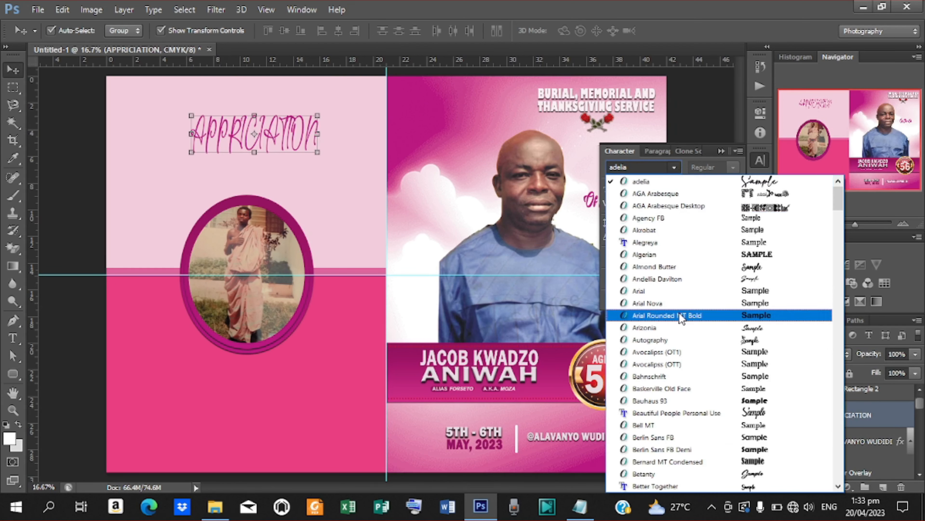
pyautogui.click(677, 327)
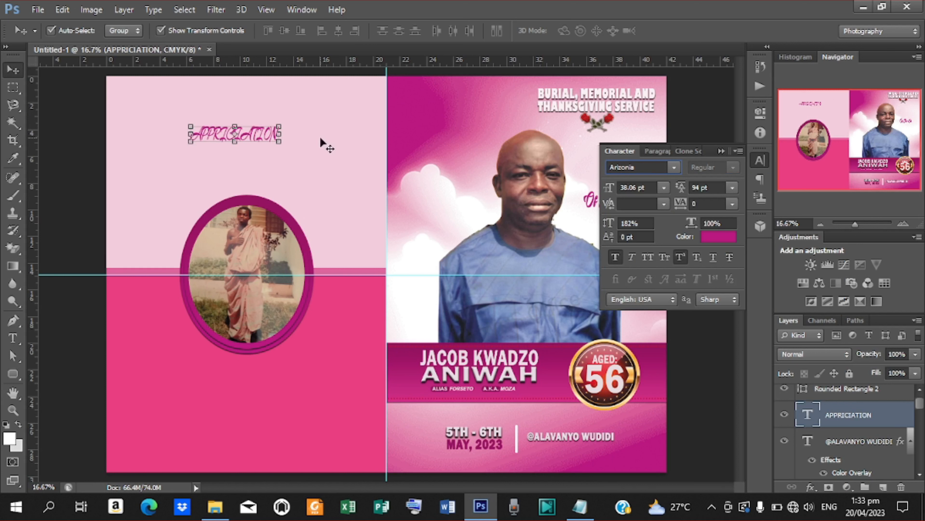
pyautogui.moveTo(279, 143); pyautogui.dragTo(304, 152)
# - Keep the enlarged heading, then try Betanty, Blackadder ITC, Book Antiqua and ChopinScript on it
pyautogui.click(680, 32)
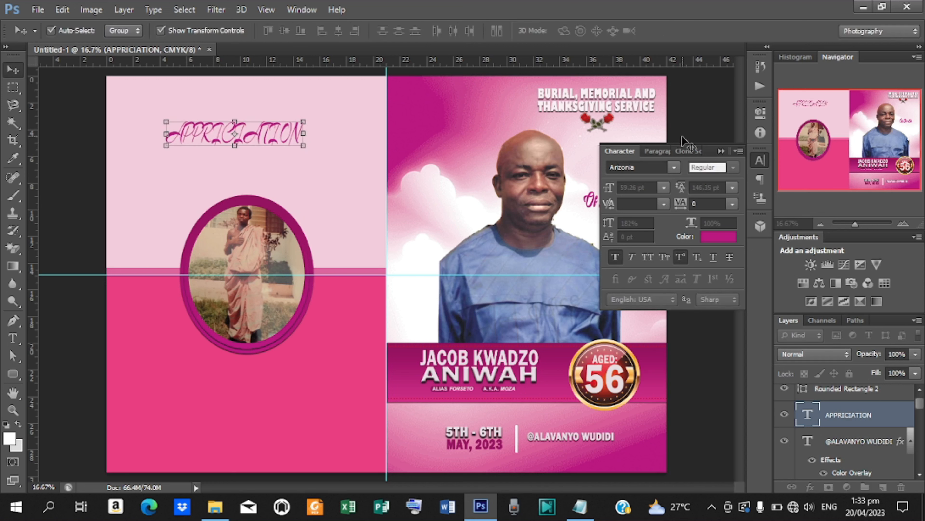
pyautogui.click(674, 165)
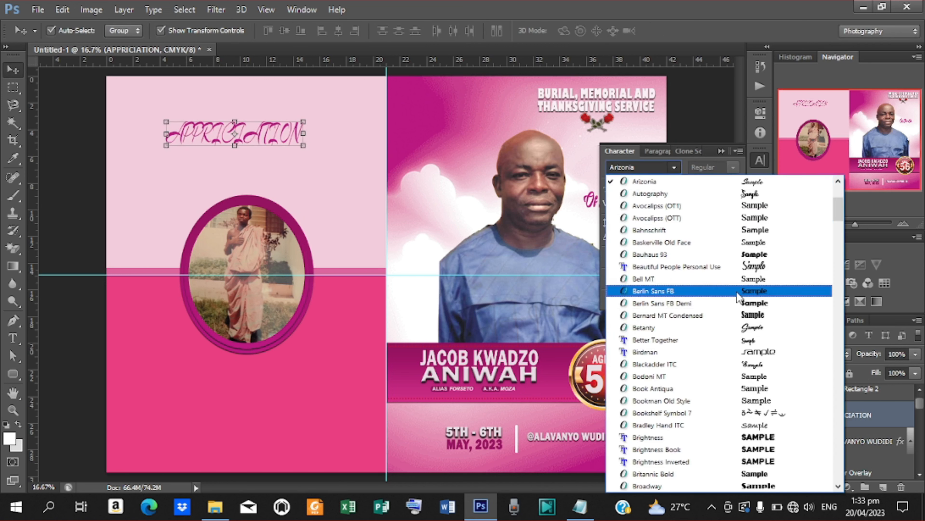
pyautogui.click(705, 327)
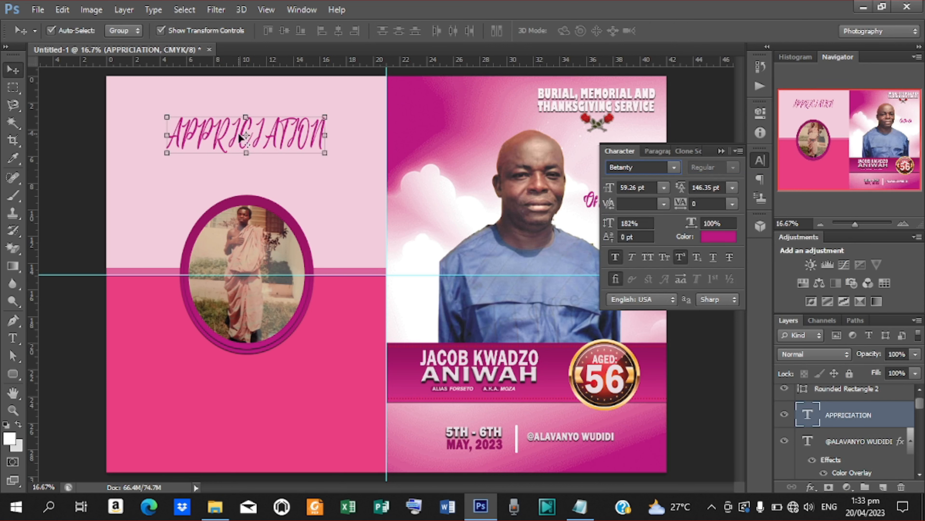
pyautogui.click(674, 168)
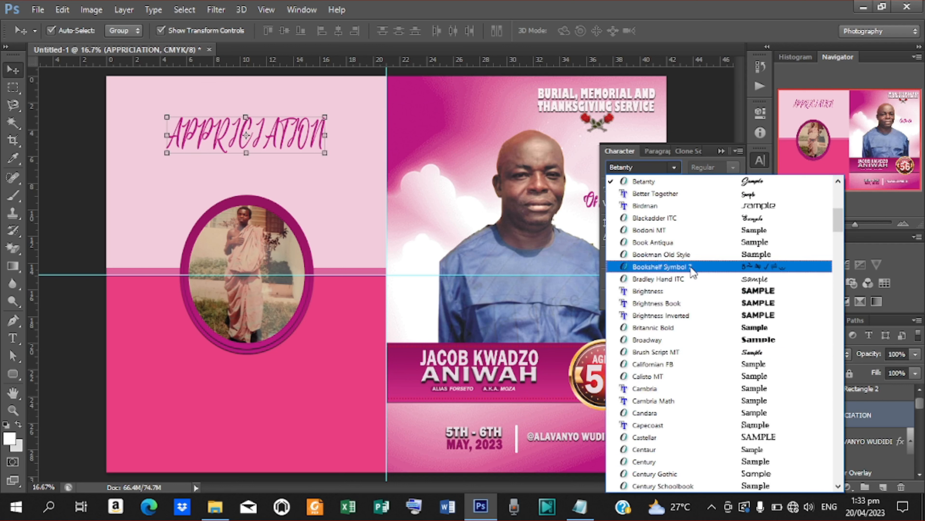
pyautogui.click(674, 218)
pyautogui.click(673, 169)
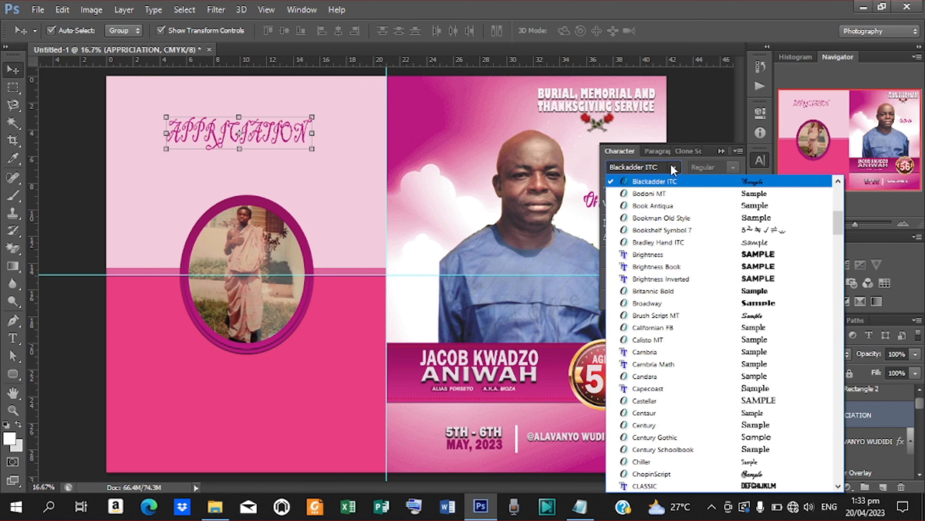
pyautogui.click(698, 206)
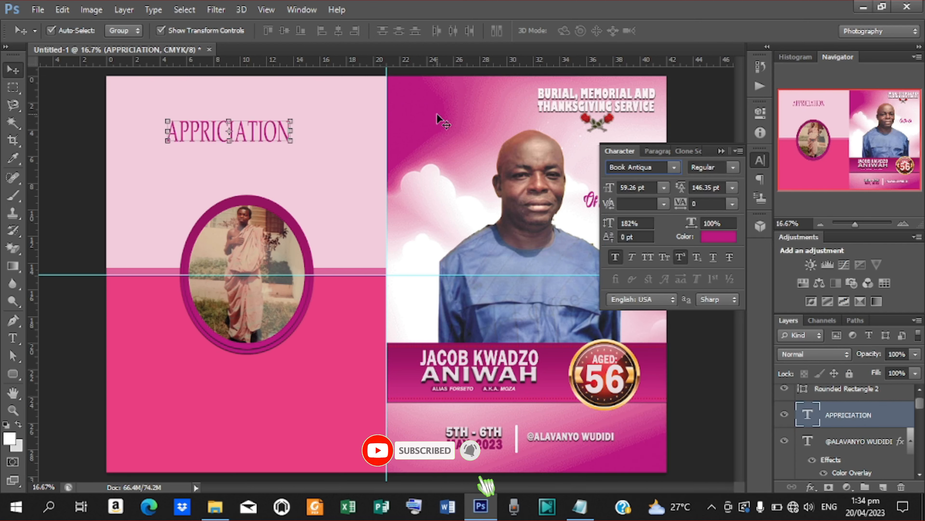
pyautogui.click(670, 166)
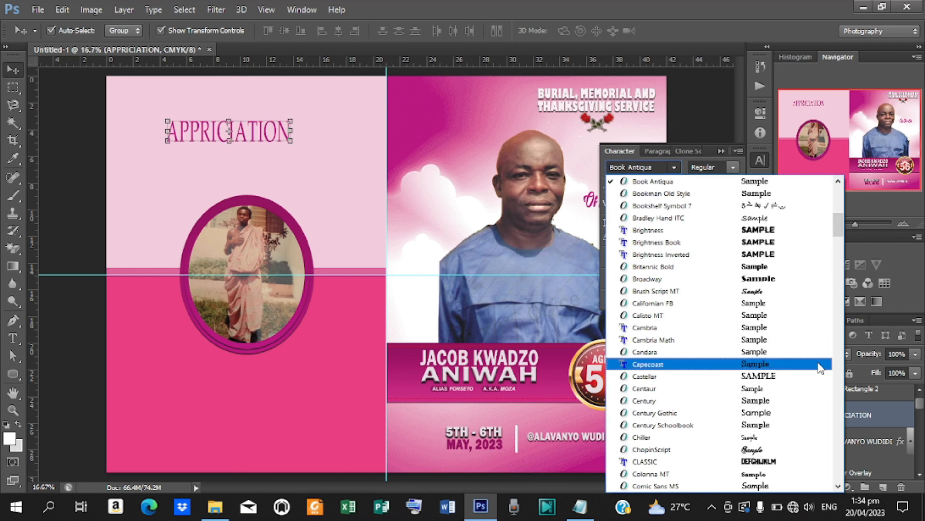
pyautogui.click(692, 449)
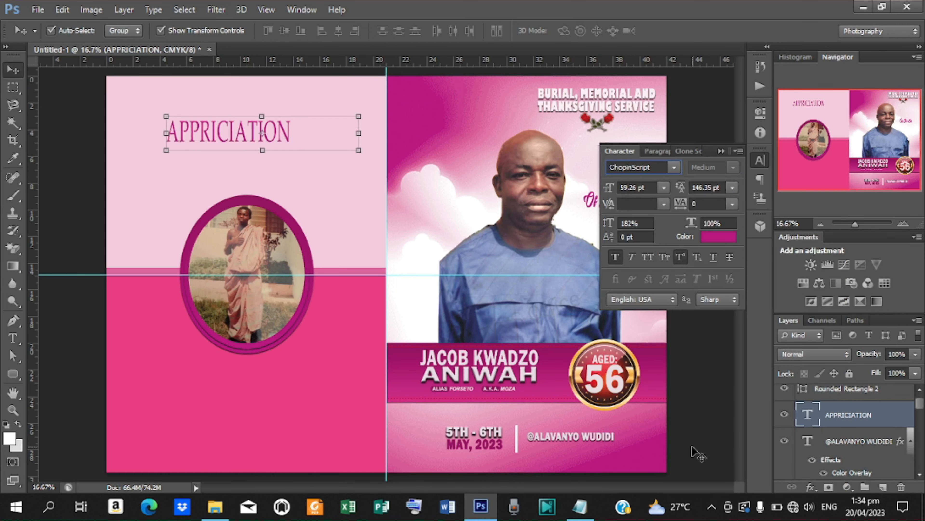
# - Try Edwardian Script ITC, French Script MT and Parchment, then settle on Krinkes Decor
pyautogui.click(674, 167)
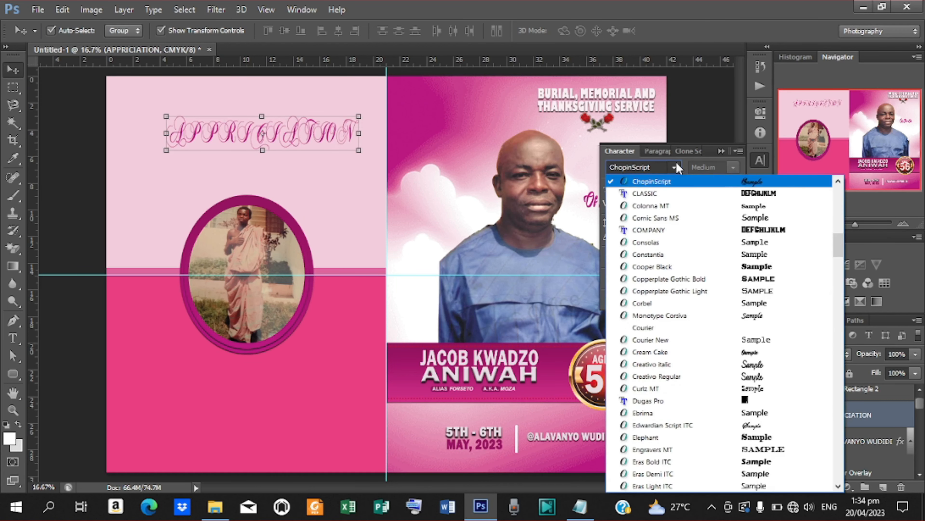
pyautogui.click(701, 426)
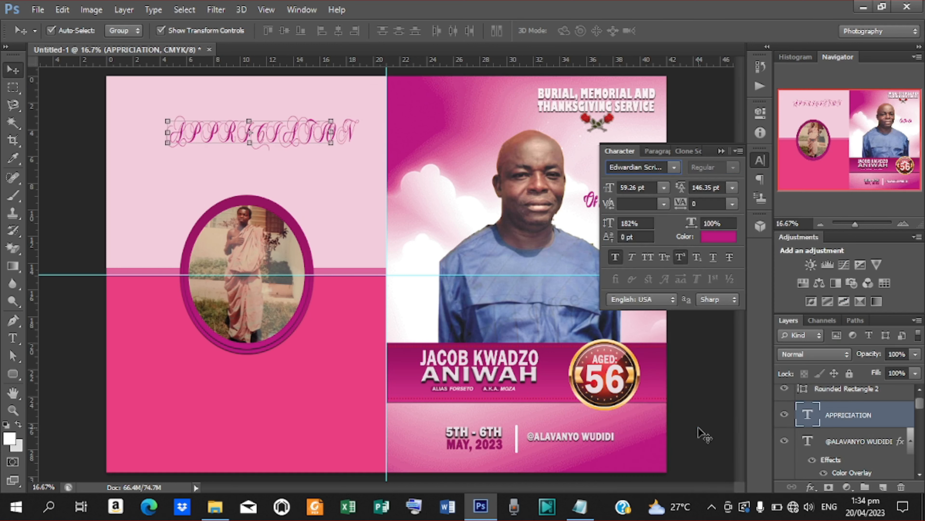
pyautogui.click(674, 167)
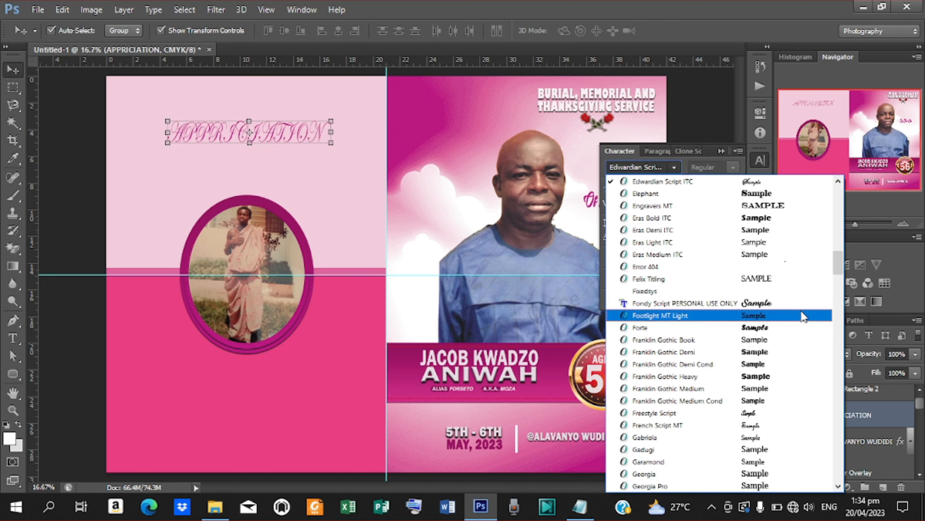
pyautogui.click(721, 426)
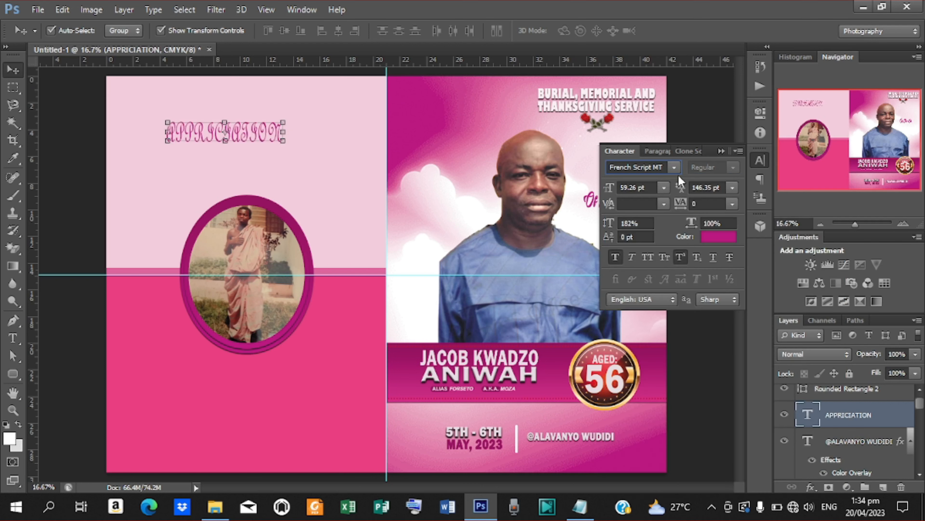
pyautogui.click(675, 168)
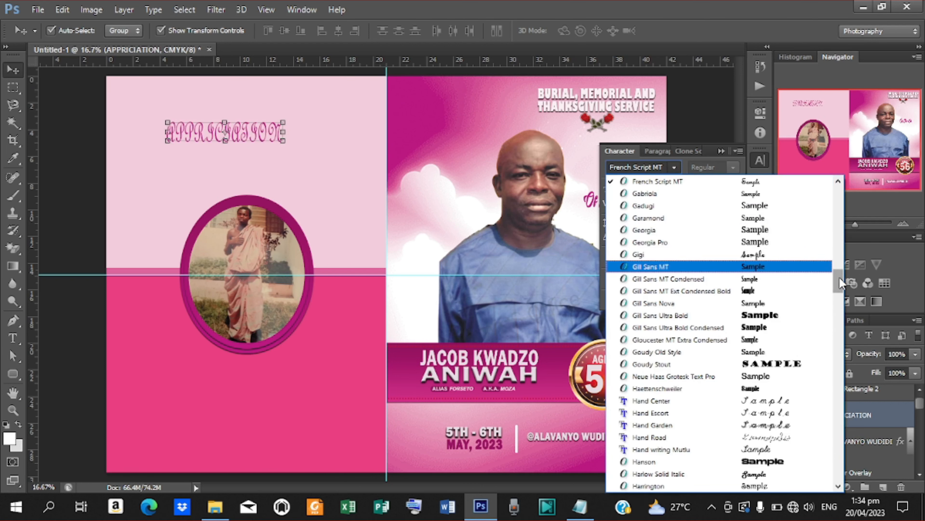
pyautogui.moveTo(840, 278); pyautogui.dragTo(840, 357)
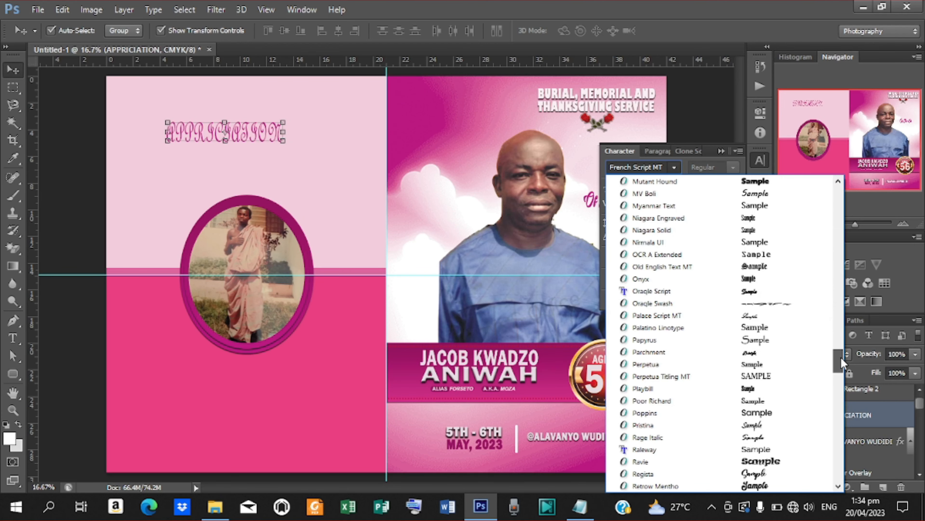
pyautogui.click(725, 352)
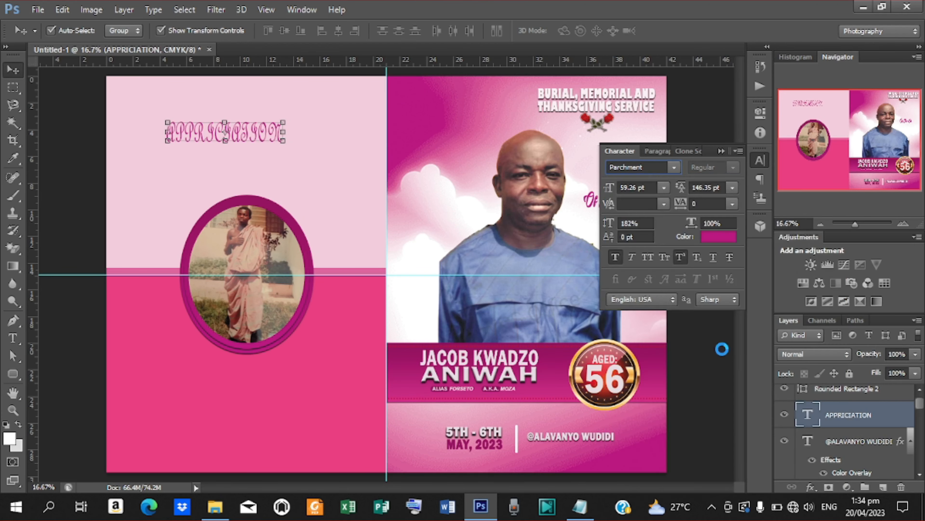
pyautogui.click(674, 168)
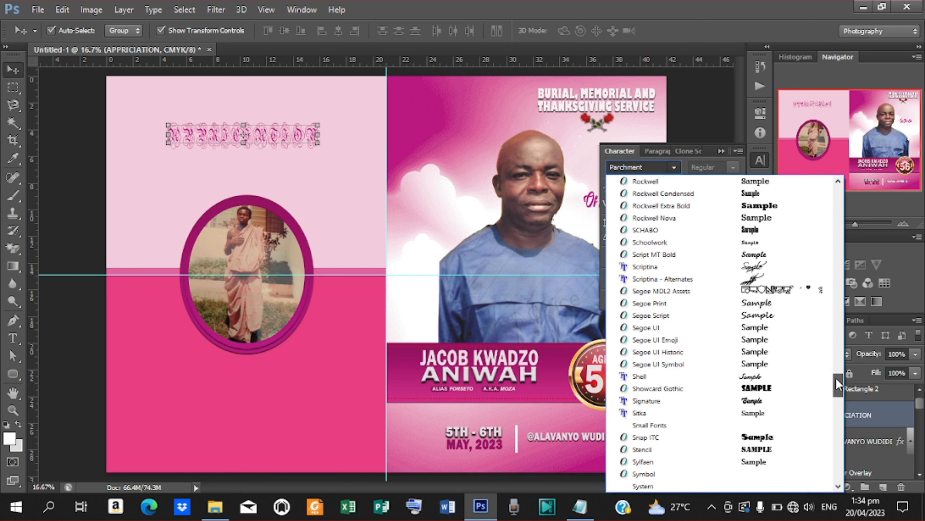
pyautogui.moveTo(836, 379); pyautogui.dragTo(836, 389)
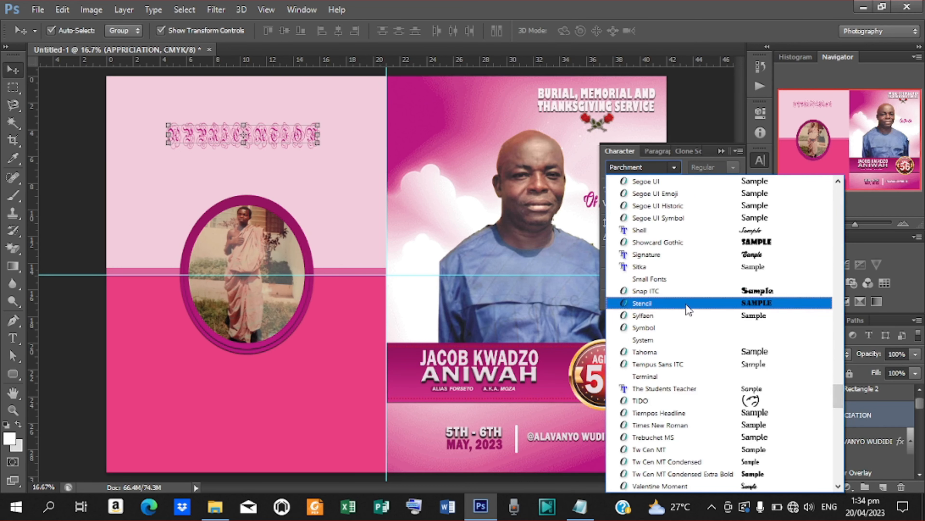
pyautogui.scroll(20, 707, 296)
pyautogui.click(656, 434)
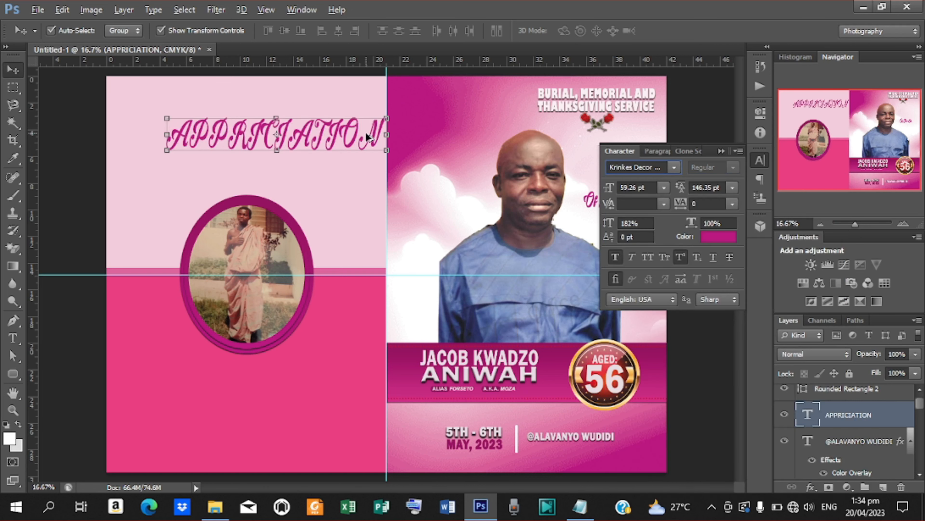
# - Scale the heading down to 26.78 pt and nudge it right to centre it above the photo
pyautogui.click(384, 118)
pyautogui.moveTo(385, 118); pyautogui.dragTo(275, 143)
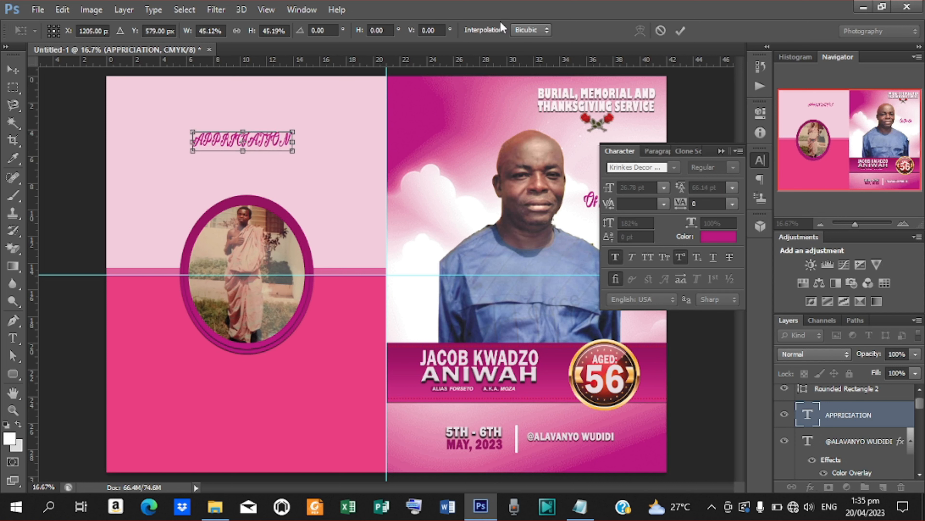
pyautogui.click(680, 31)
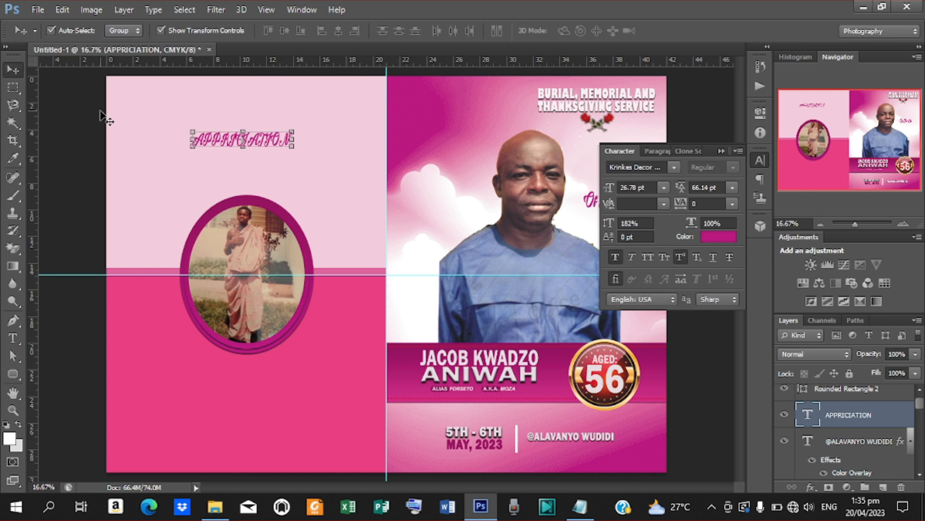
pyautogui.hotkey('shift', 'Right')
pyautogui.hotkey('shift', 'Right')
pyautogui.hotkey('shift', 'Right')
pyautogui.hotkey('shift', 'Right')
pyautogui.moveTo(13, 373); pyautogui.dragTo(84, 441)
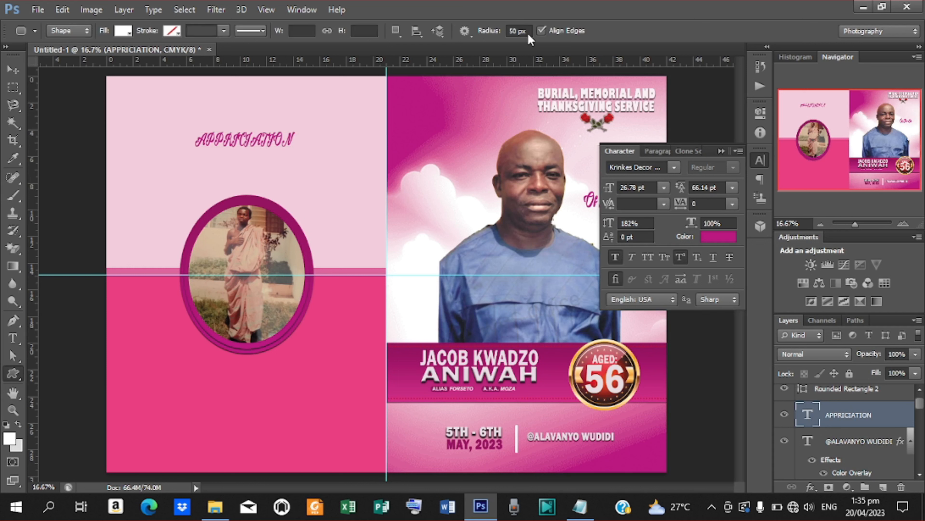
# - Draw a custom ornament shape below the APPRICIATION heading and colour it pink
pyautogui.click(513, 31)
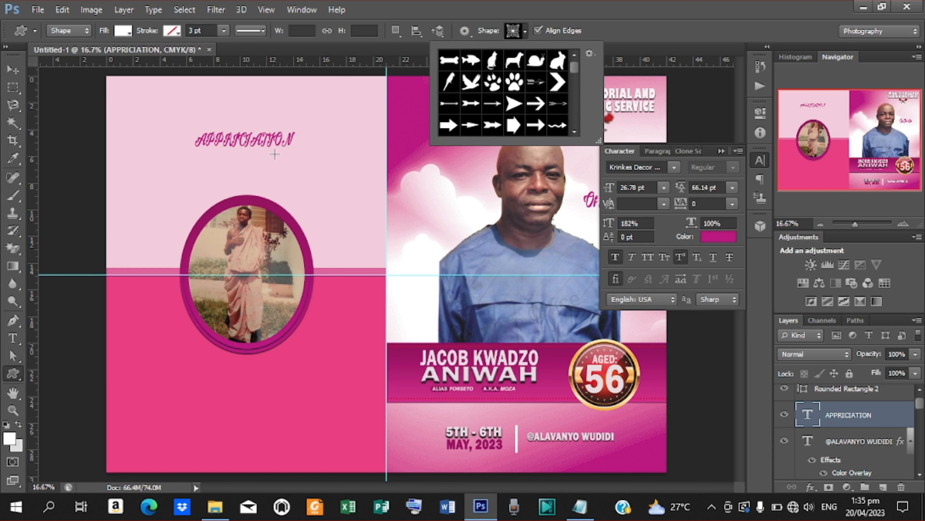
pyautogui.click(233, 151)
pyautogui.moveTo(234, 150); pyautogui.dragTo(504, 310)
pyautogui.hotkey('ctrl', '+')
pyautogui.doubleClick(802, 415)
pyautogui.click(182, 396)
pyautogui.press('Return')
pyautogui.click(13, 70)
# - Draw a thin rounded-rectangle line to the left of the ornament
pyautogui.click(18, 371)
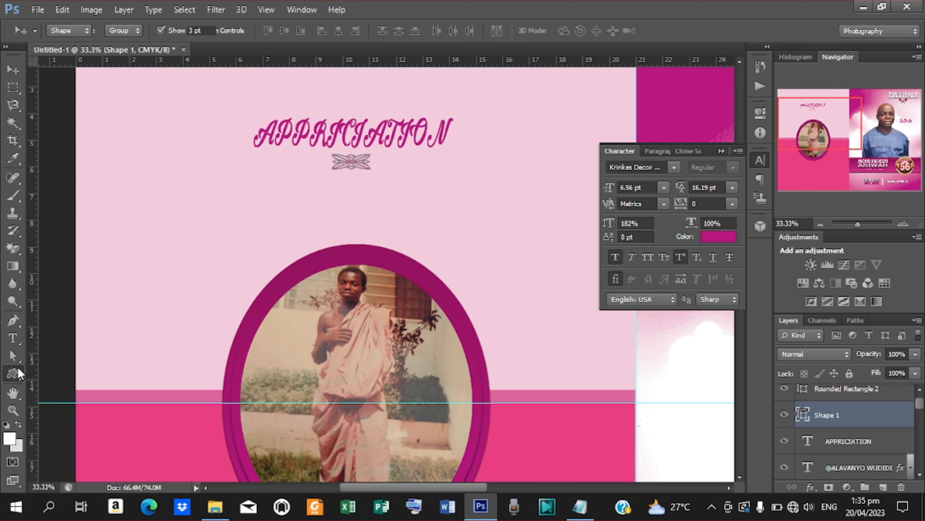
pyautogui.click(86, 384)
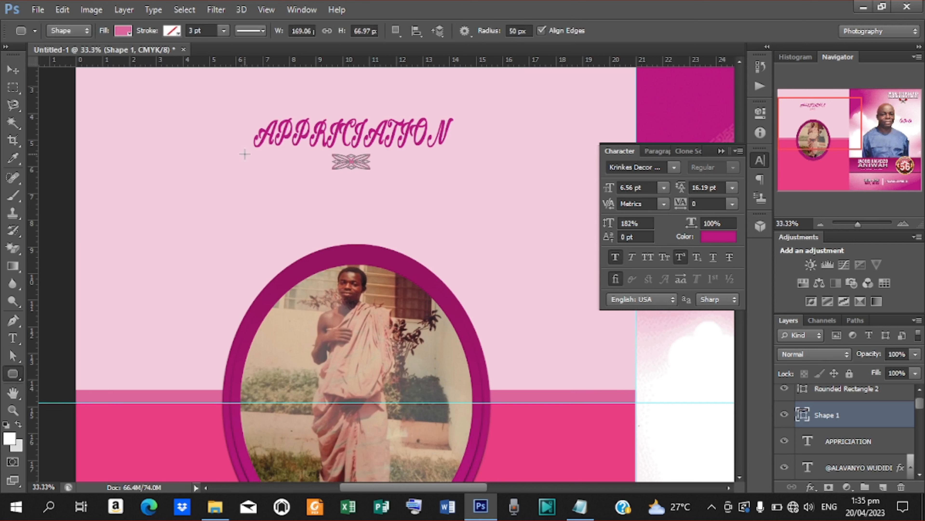
pyautogui.moveTo(290, 158); pyautogui.dragTo(340, 161)
pyautogui.press('v')
pyautogui.keyDown('shift'); pyautogui.click(827, 441); pyautogui.keyUp('shift')
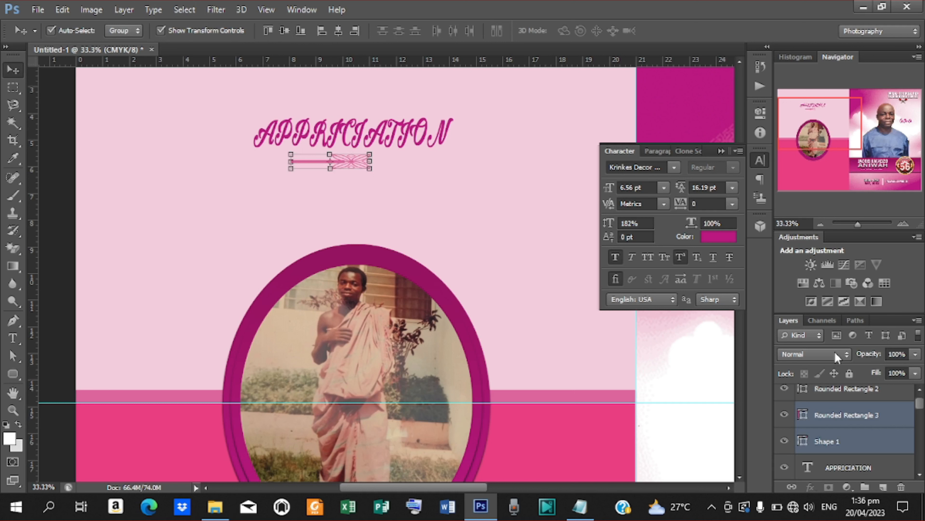
# - Place the line beneath the ornament layer, then duplicate it and shift the copy to the ornament's right
pyautogui.click(834, 415)
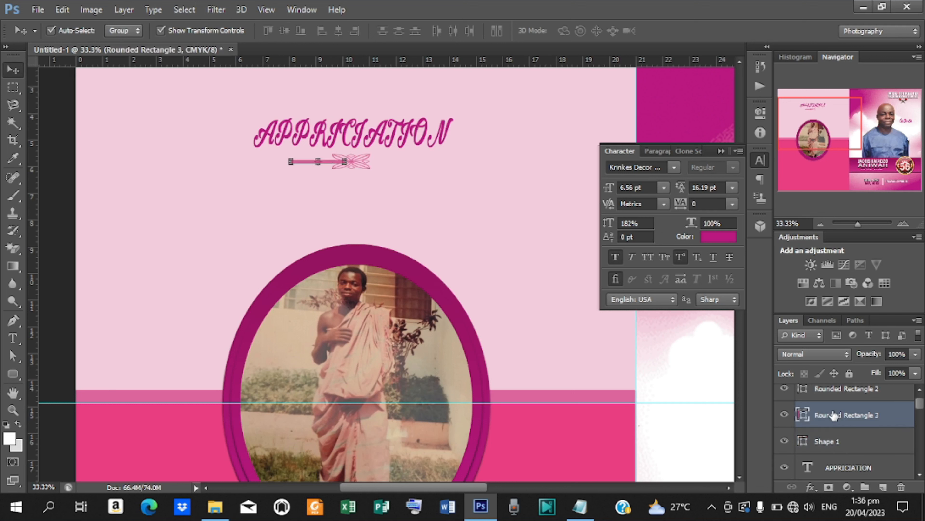
pyautogui.moveTo(834, 415); pyautogui.dragTo(837, 449)
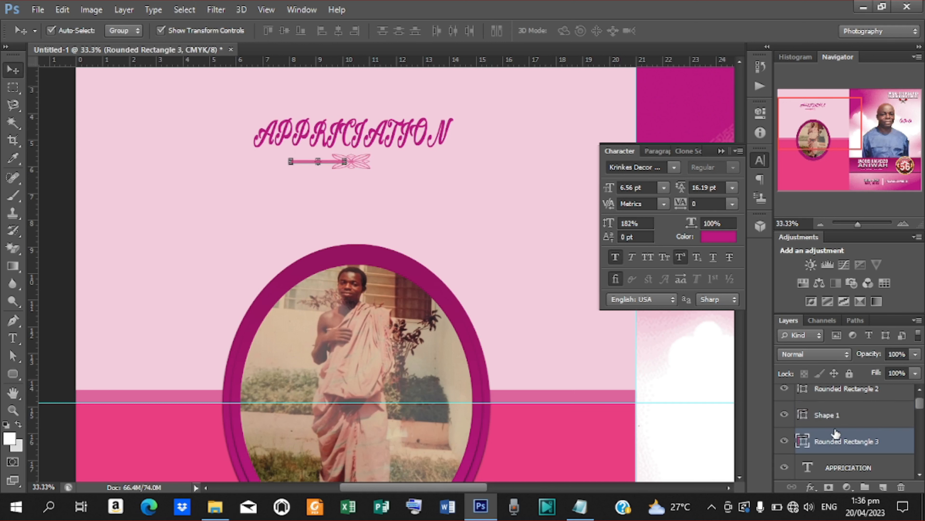
pyautogui.hotkey('ctrl', 'j')
pyautogui.hotkey('shift', 'Right')
pyautogui.hotkey('shift', 'Right')
pyautogui.hotkey('shift', 'Right')
pyautogui.hotkey('shift', 'Right')
pyautogui.hotkey('shift', 'Right')
pyautogui.hotkey('shift', 'Right')
pyautogui.hotkey('shift', 'Right')
pyautogui.hotkey('shift', 'Right')
pyautogui.hotkey('shift', 'Right')
pyautogui.hotkey('shift', 'Right')
pyautogui.hotkey('shift', 'Right')
pyautogui.hotkey('shift', 'Right')
pyautogui.hotkey('shift', 'Right')
pyautogui.hotkey('shift', 'Right')
pyautogui.hotkey('shift', 'Right')
pyautogui.hotkey('shift', 'Right')
pyautogui.hotkey('shift', 'Right')
pyautogui.hotkey('shift', 'Right')
pyautogui.hotkey('shift', 'Right')
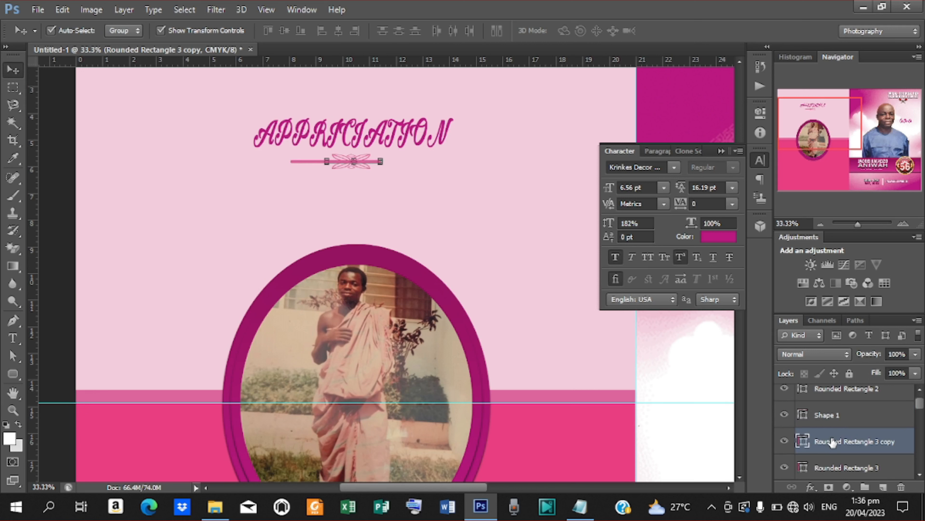
pyautogui.hotkey('shift', 'Right')
pyautogui.hotkey('shift', 'Right')
pyautogui.hotkey('shift', 'Right')
pyautogui.hotkey('shift', 'Right')
pyautogui.hotkey('shift', 'Right')
pyautogui.hotkey('shift', 'Right')
pyautogui.hotkey('shift', 'Right')
pyautogui.hotkey('shift', 'Right')
pyautogui.hotkey('shift', 'Right')
pyautogui.hotkey('shift', 'Right')
pyautogui.hotkey('shift', 'Right')
pyautogui.hotkey('shift', 'Right')
pyautogui.hotkey('shift', 'Right')
pyautogui.hotkey('shift', 'Right')
pyautogui.hotkey('shift', 'Right')
pyautogui.hotkey('shift', 'Right')
pyautogui.hotkey('shift', 'Right')
pyautogui.hotkey('shift', 'Right')
pyautogui.hotkey('shift', 'Right')
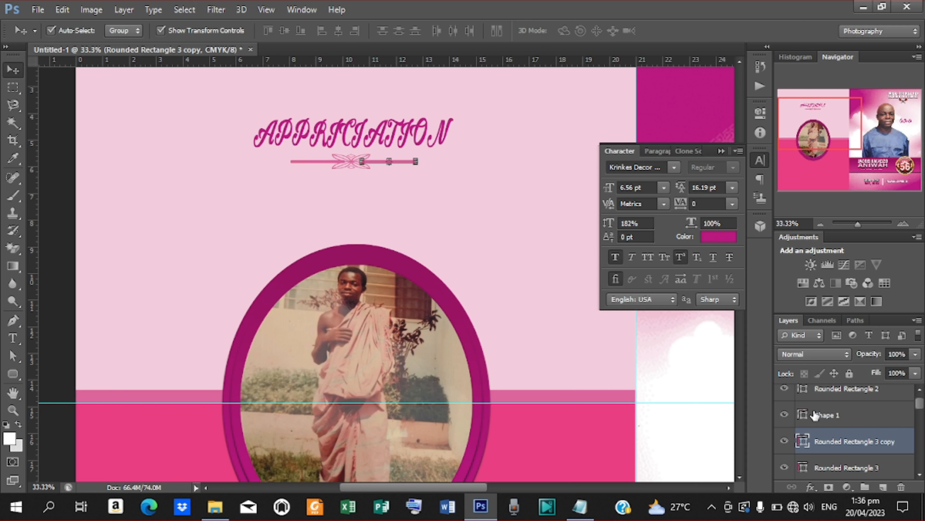
# - Merge the ornament and both lines into one shape and lower it together with the heading
pyautogui.click(815, 415)
pyautogui.keyDown('shift'); pyautogui.click(847, 468); pyautogui.keyUp('shift')
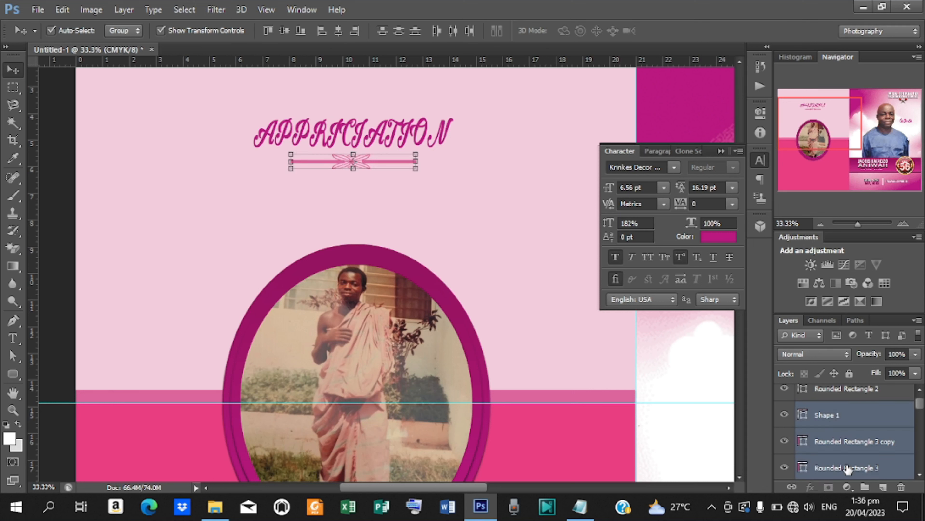
pyautogui.hotkey('ctrl', 'e')
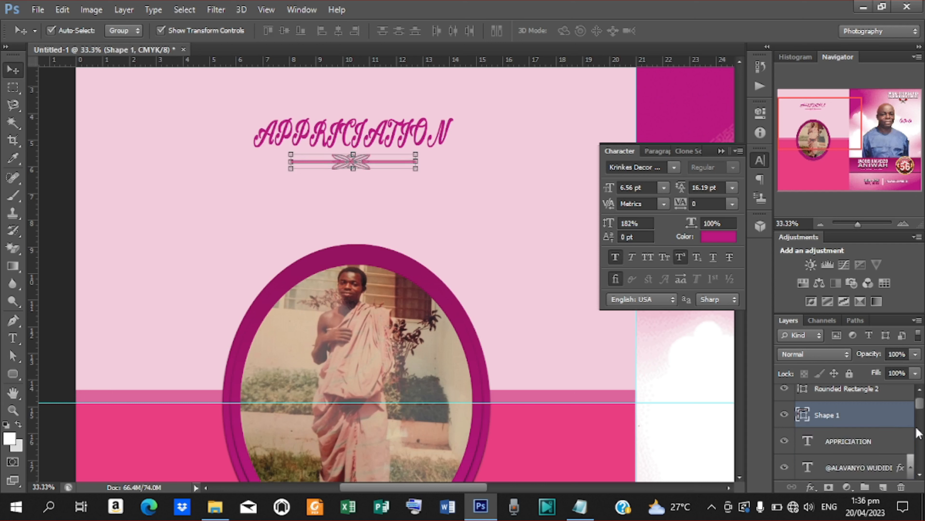
pyautogui.keyDown('shift'); pyautogui.click(861, 437); pyautogui.keyUp('shift')
pyautogui.hotkey('shift', 'Down')
pyautogui.hotkey('shift', 'Down')
pyautogui.hotkey('shift', 'Down')
pyautogui.hotkey('shift', 'Down')
pyautogui.hotkey('shift', 'Down')
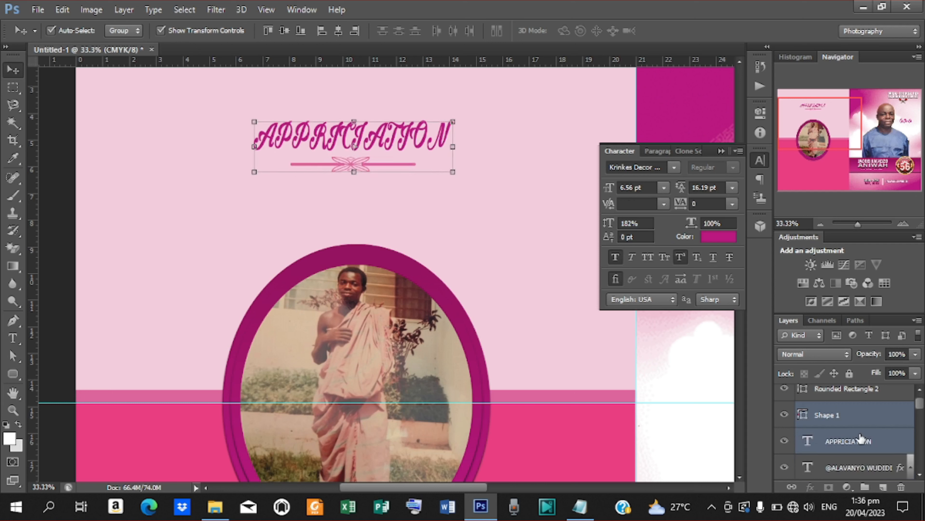
pyautogui.hotkey('shift', 'Down')
pyautogui.hotkey('shift', 'Down')
pyautogui.hotkey('shift', 'Down')
pyautogui.hotkey('shift', 'Down')
pyautogui.hotkey('shift', 'Down')
pyautogui.hotkey('shift', 'Down')
pyautogui.hotkey('shift', 'Down')
pyautogui.hotkey('shift', 'Down')
pyautogui.hotkey('shift', 'Down')
pyautogui.hotkey('shift', 'Down')
pyautogui.hotkey('shift', 'Down')
pyautogui.hotkey('shift', 'Down')
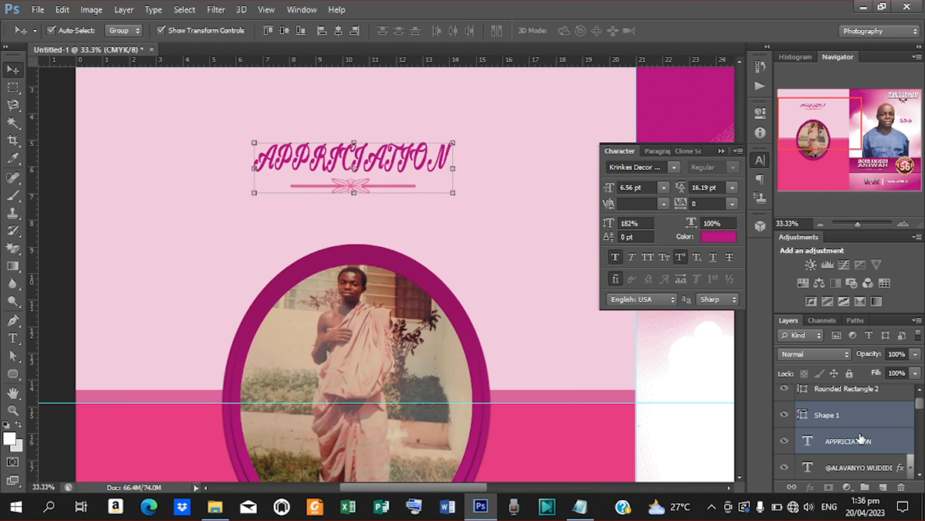
pyautogui.hotkey('shift', 'Down')
pyautogui.hotkey('shift', 'Down')
pyautogui.hotkey('shift', 'Down')
pyautogui.hotkey('shift', 'Down')
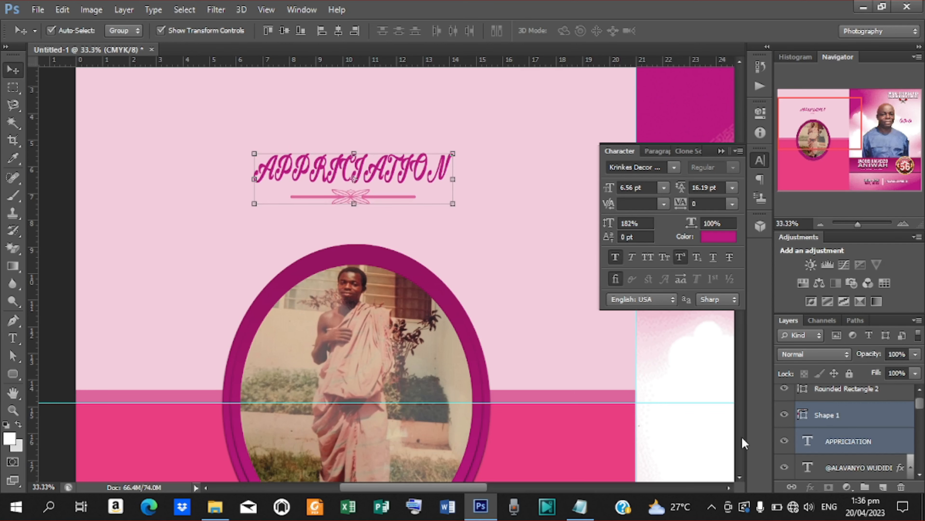
# - Copy the appreciation paragraph from the brochure notes in Notepad, then minimise Notepad
pyautogui.click(739, 478)
pyautogui.scroll(-5, 742, 477)
pyautogui.click(579, 506)
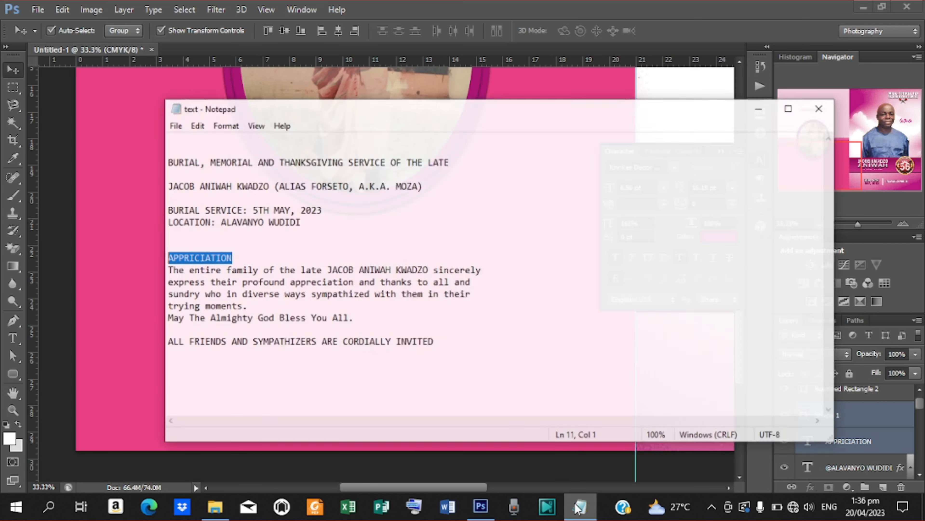
pyautogui.moveTo(157, 263); pyautogui.dragTo(388, 308)
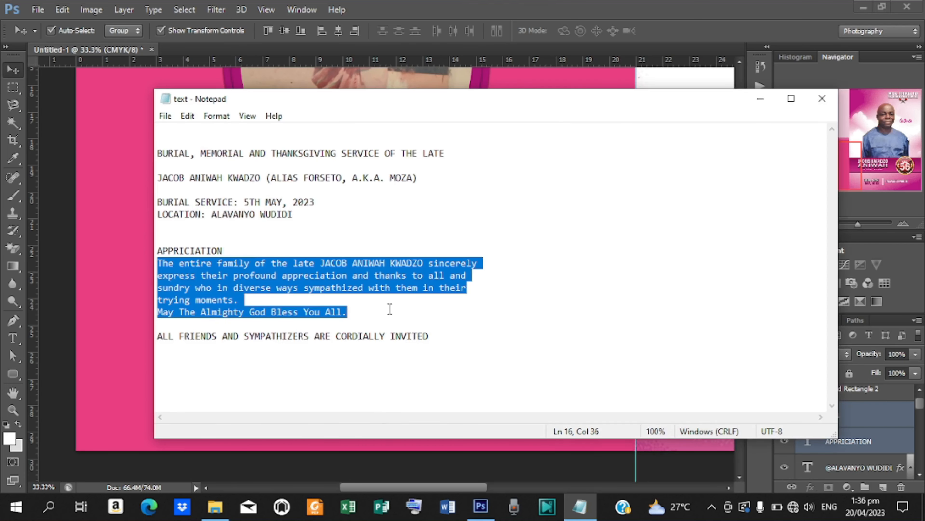
pyautogui.click(760, 97)
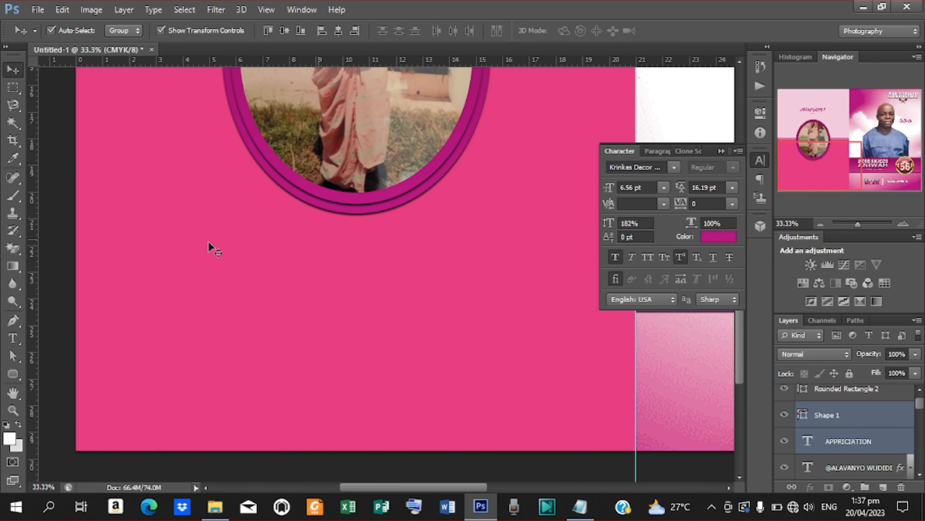
# - Paste the appreciation paragraph below the oval photo as white text
pyautogui.press('t')
pyautogui.click(176, 247)
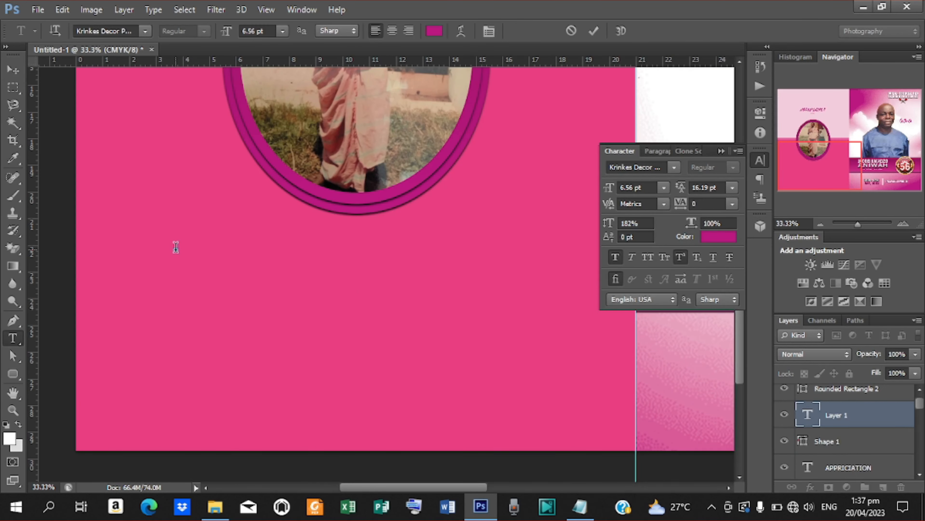
pyautogui.hotkey('ctrl', 'v')
pyautogui.hotkey('ctrl', 'Return')
pyautogui.hotkey('alt', 'BackSpace')
pyautogui.click(674, 168)
# - Set the paragraph font to Alegreya Black
pyautogui.click(839, 308)
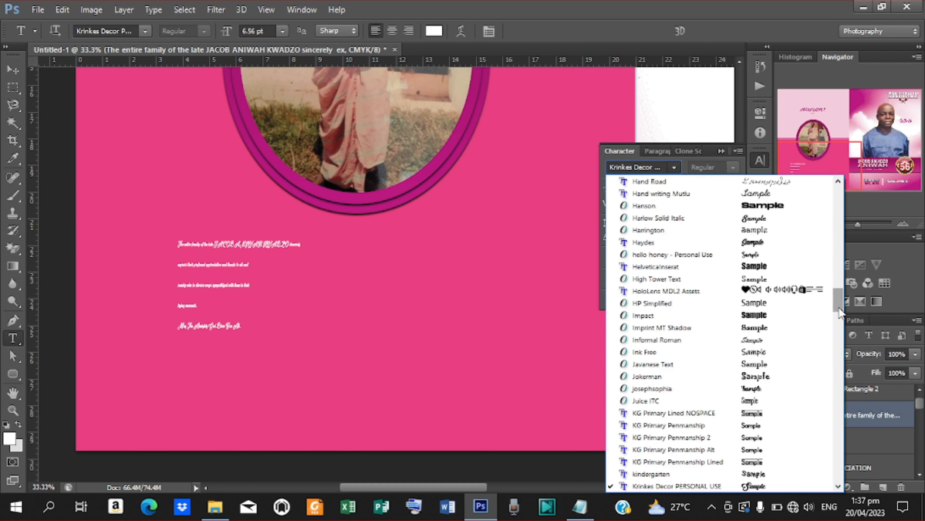
pyautogui.moveTo(839, 307); pyautogui.dragTo(832, 147)
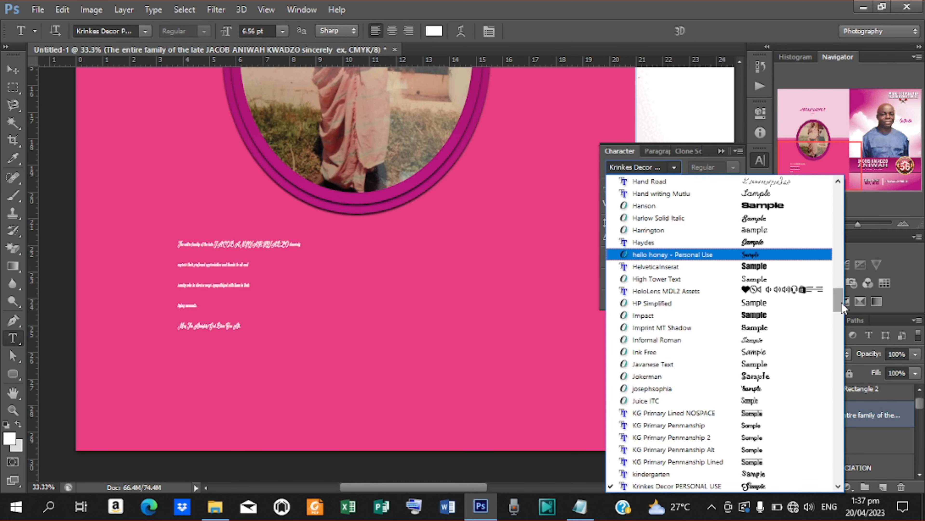
pyautogui.moveTo(839, 301); pyautogui.dragTo(835, 196)
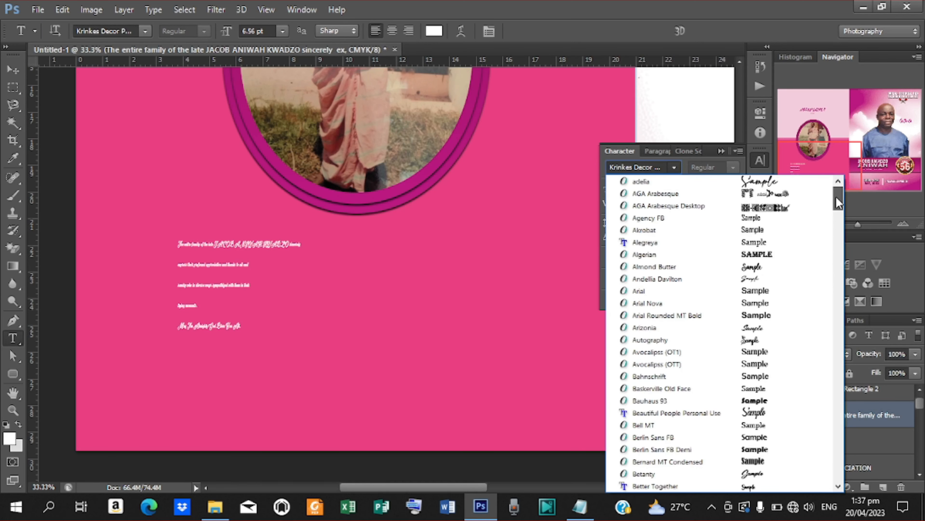
pyautogui.click(650, 242)
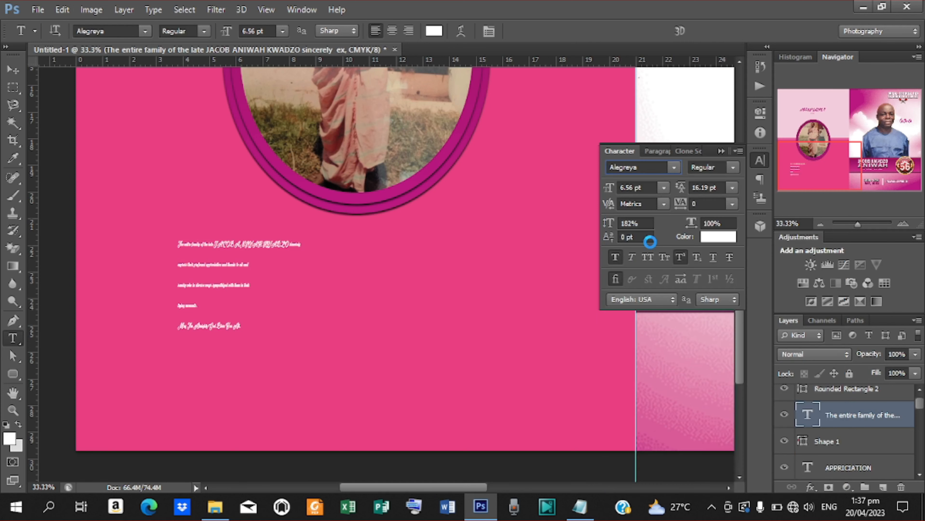
pyautogui.click(730, 173)
pyautogui.click(711, 220)
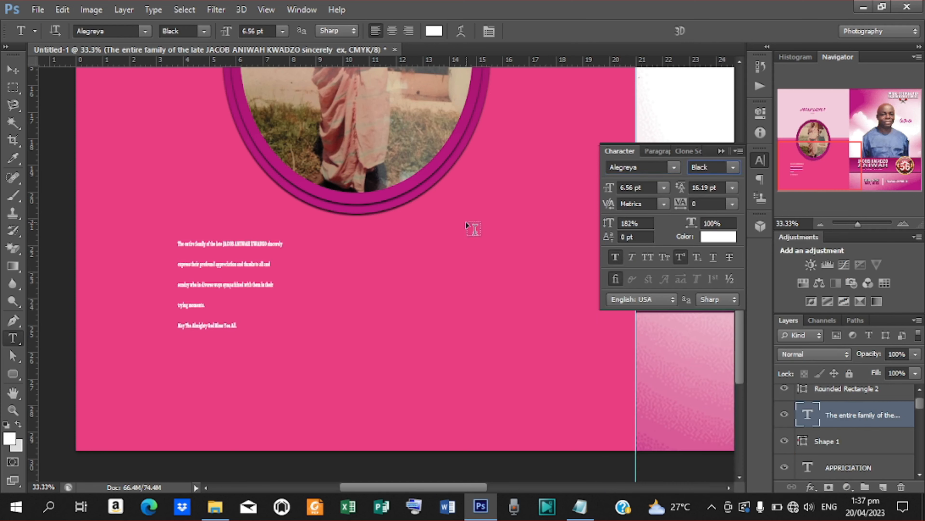
# - Adjust the paragraph to 17.56 pt size with 11.01 pt leading
pyautogui.click(12, 70)
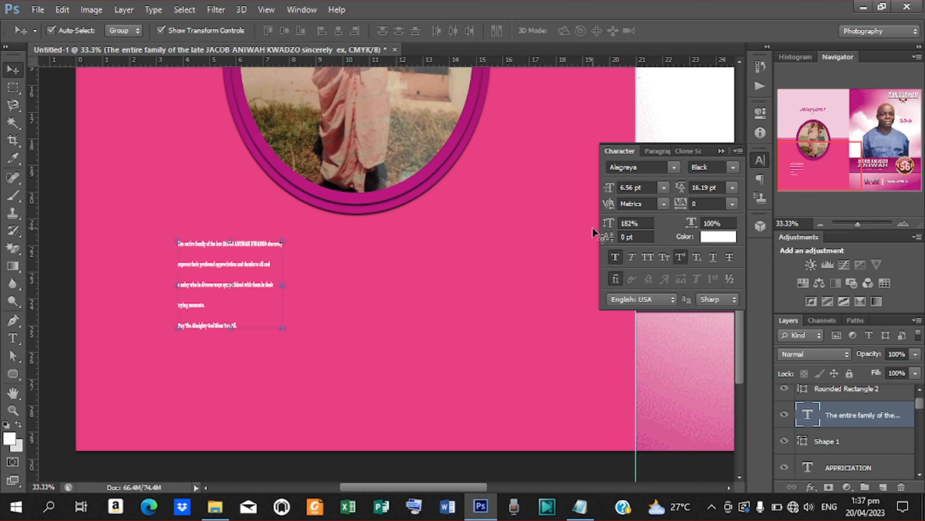
pyautogui.moveTo(683, 189); pyautogui.dragTo(660, 186)
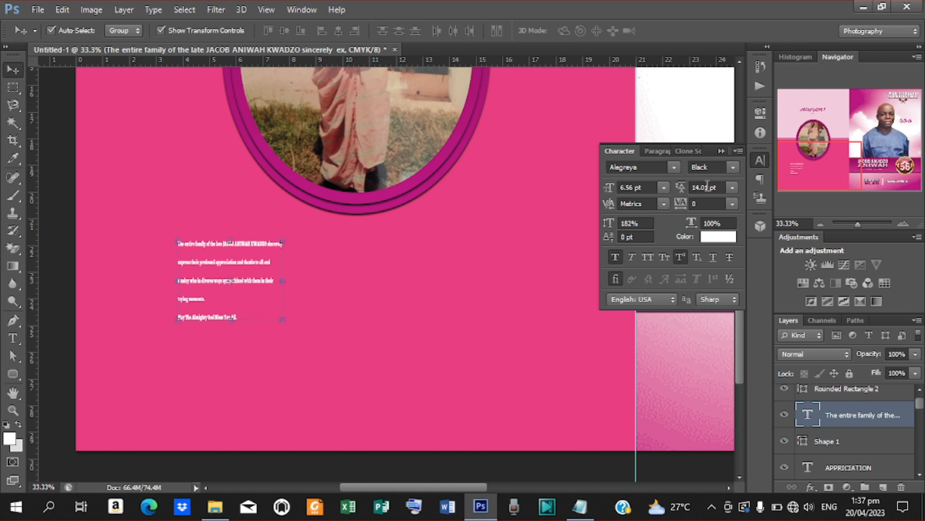
pyautogui.moveTo(607, 188); pyautogui.dragTo(658, 189)
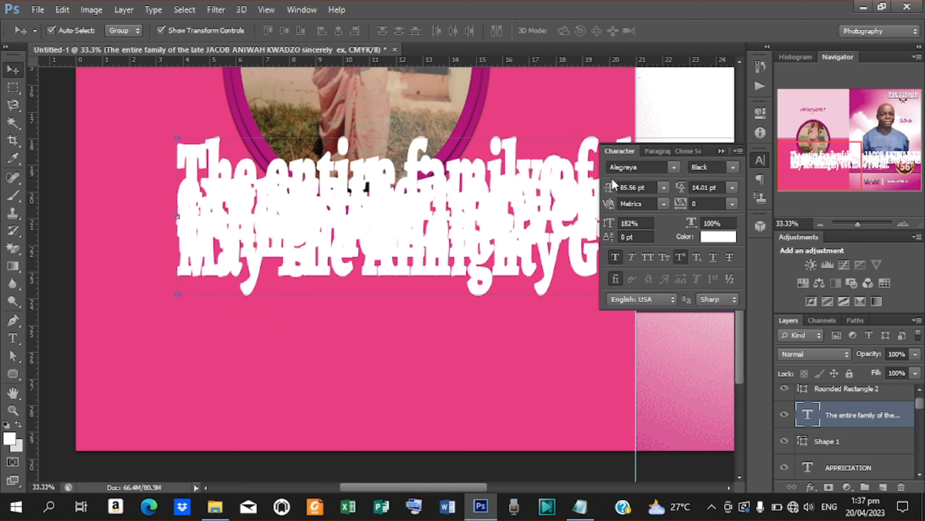
pyautogui.moveTo(611, 188); pyautogui.dragTo(597, 189)
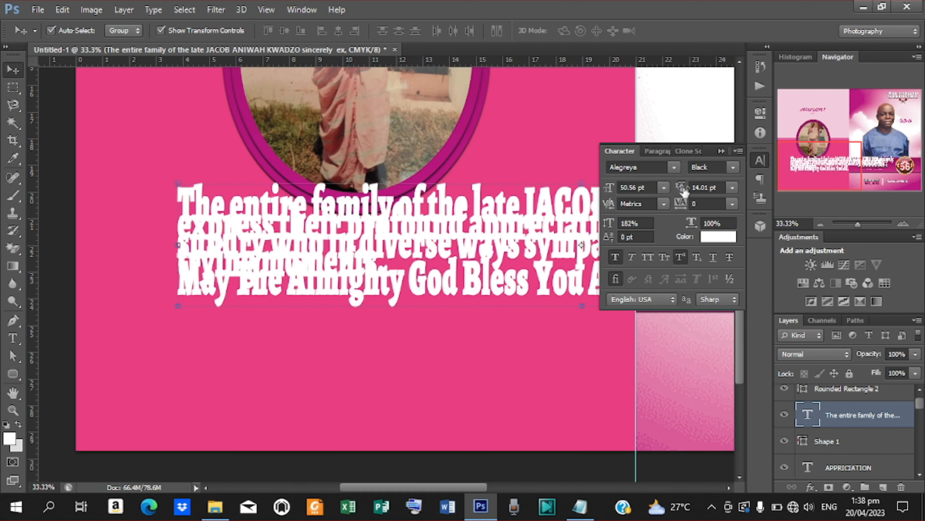
pyautogui.moveTo(609, 188); pyautogui.dragTo(597, 188)
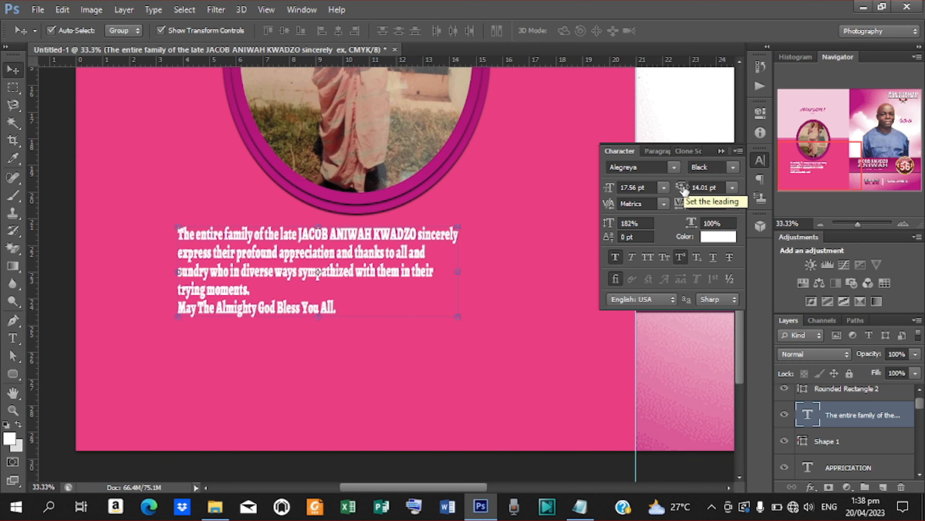
pyautogui.moveTo(680, 188); pyautogui.dragTo(682, 192)
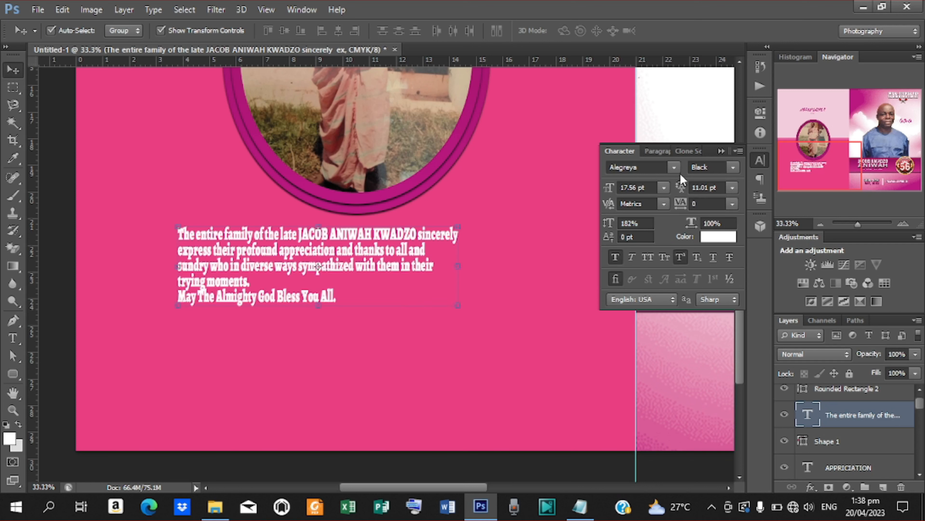
pyautogui.click(674, 167)
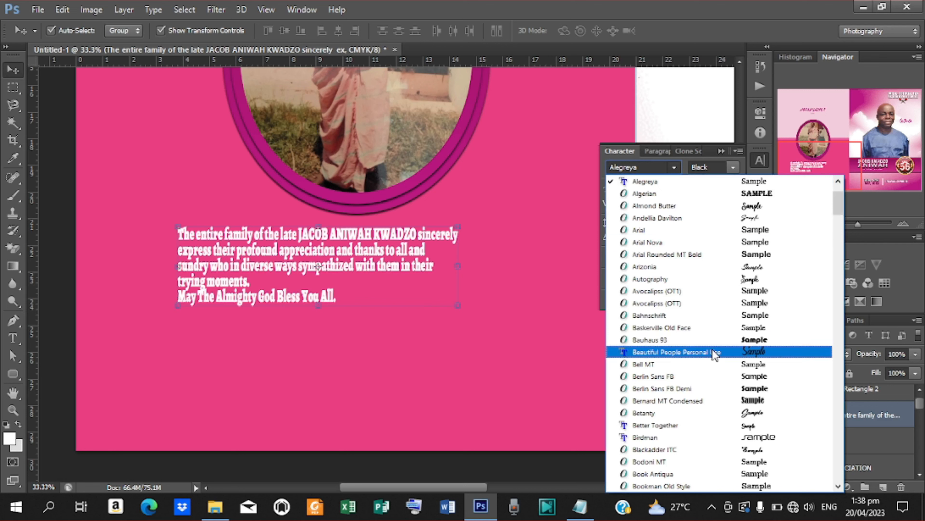
pyautogui.moveTo(838, 206); pyautogui.dragTo(843, 248)
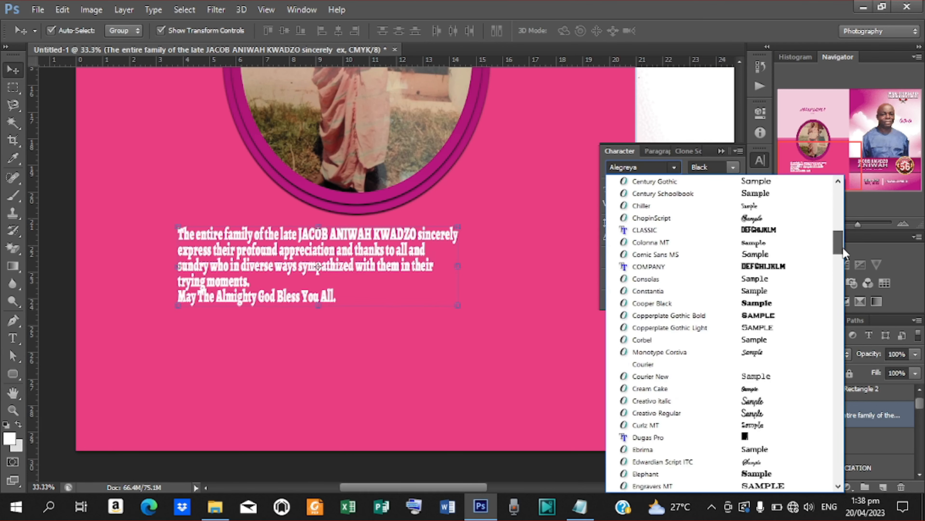